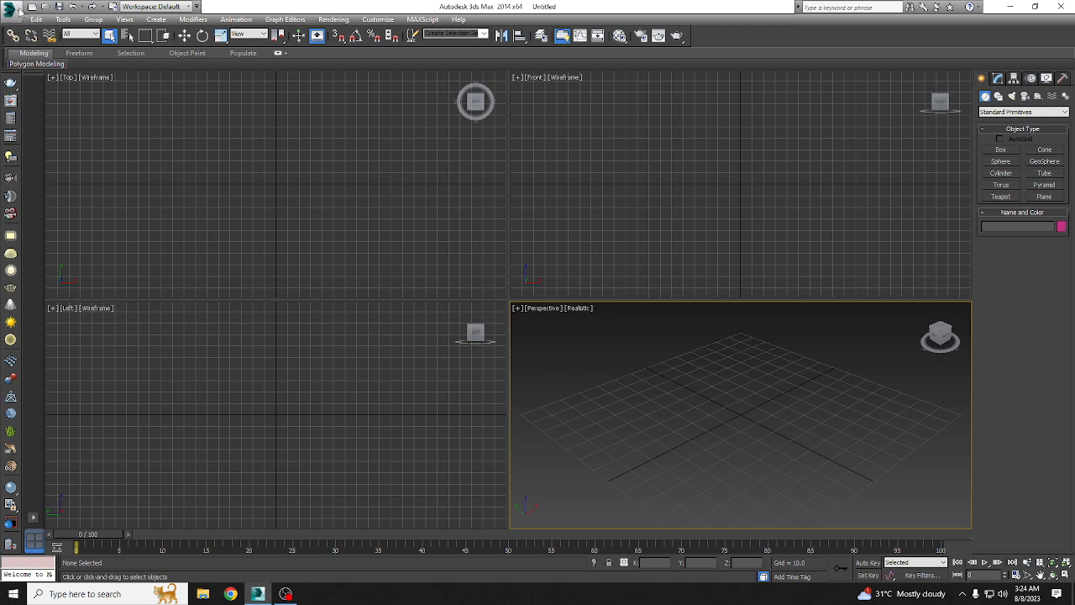
pyautogui.click(14, 9)
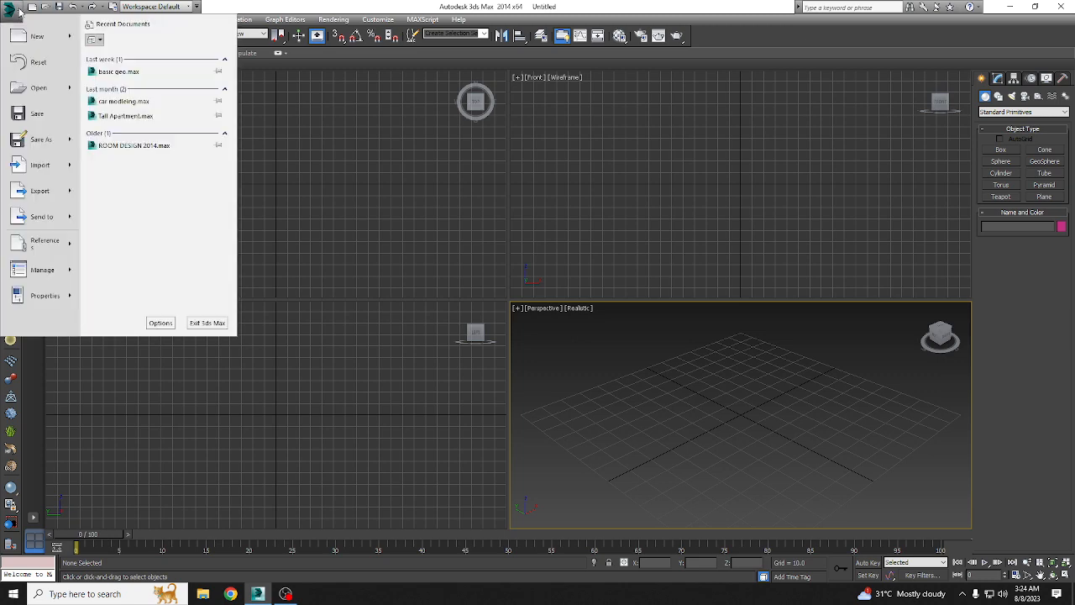
pyautogui.click(19, 9)
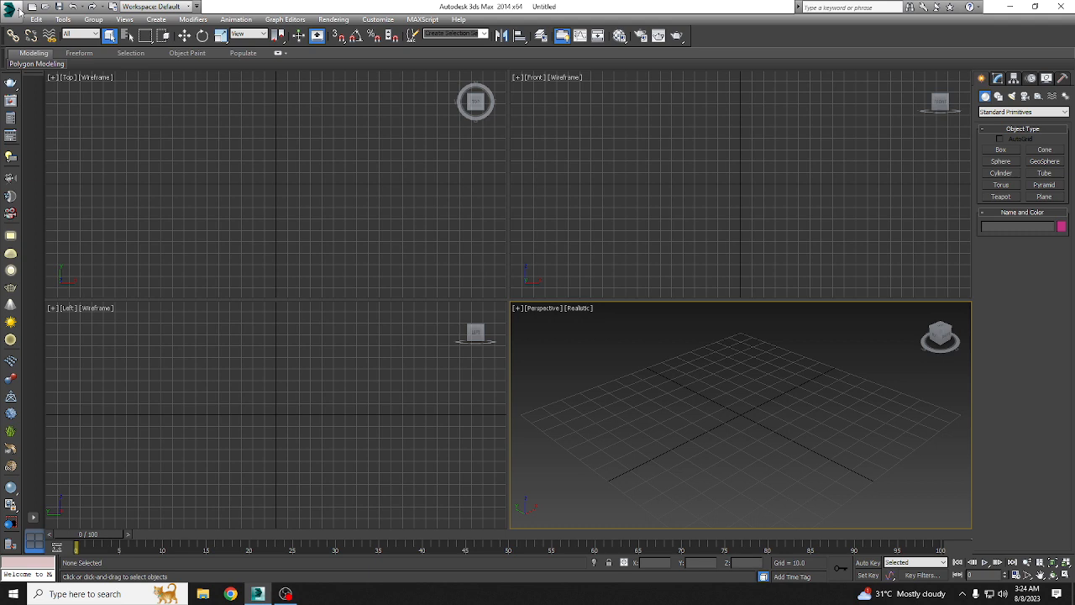
pyautogui.click(46, 7)
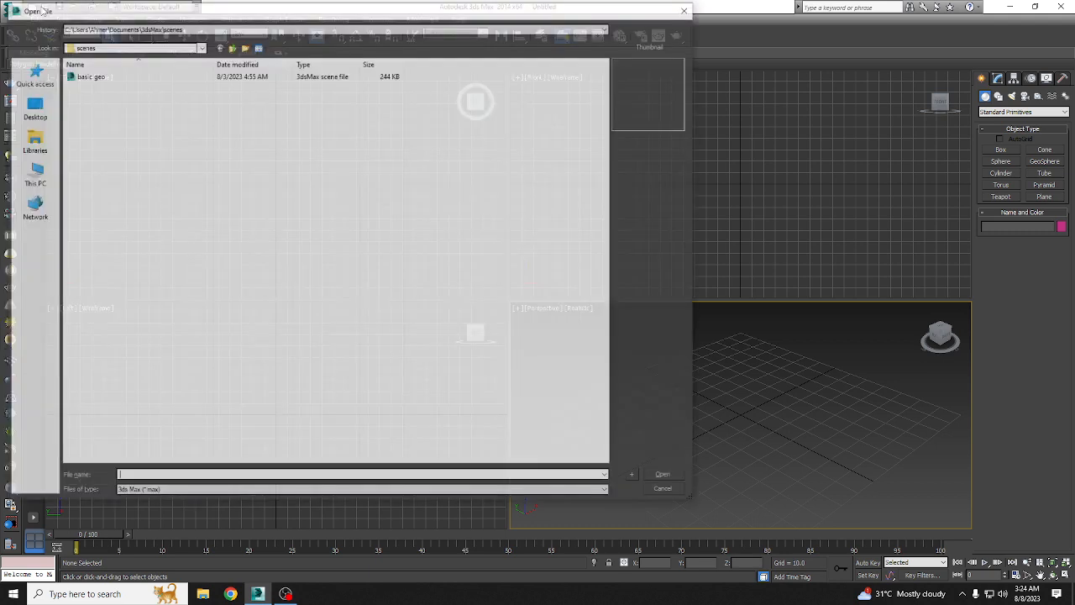
pyautogui.click(687, 9)
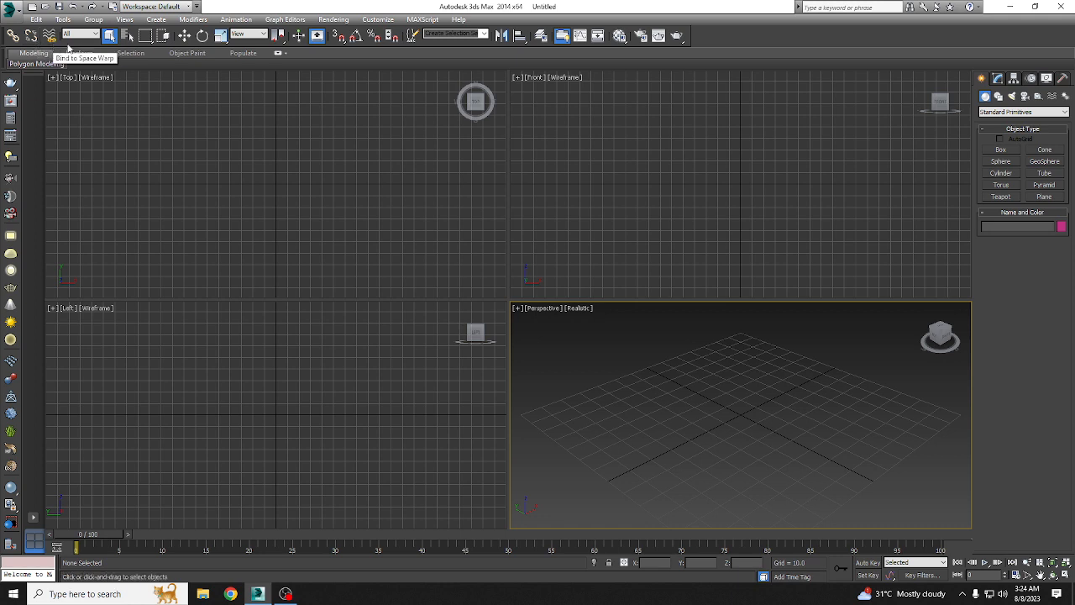
pyautogui.click(82, 34)
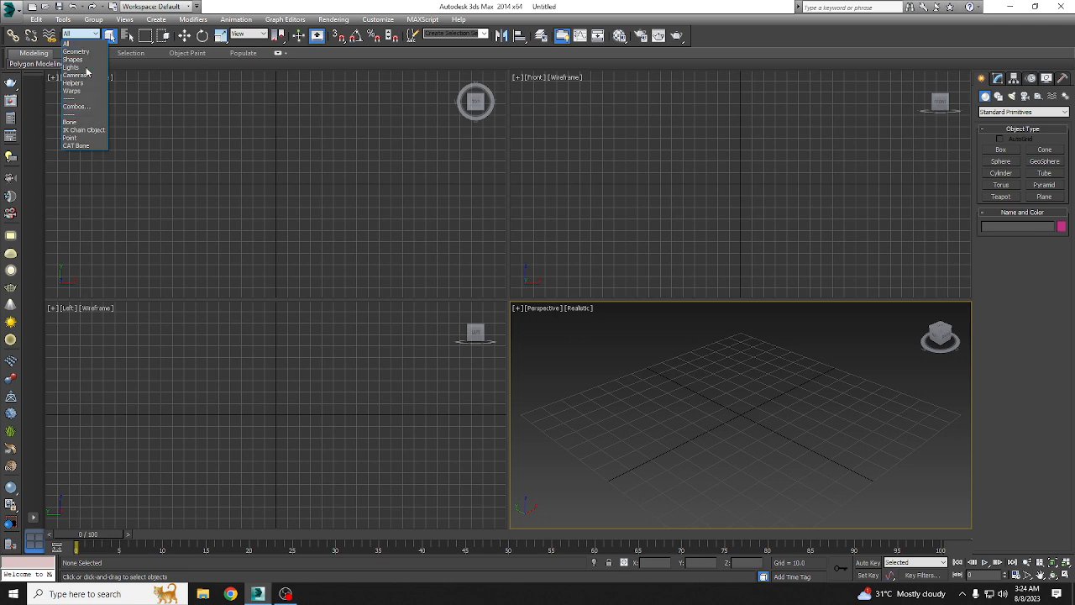
pyautogui.click(91, 45)
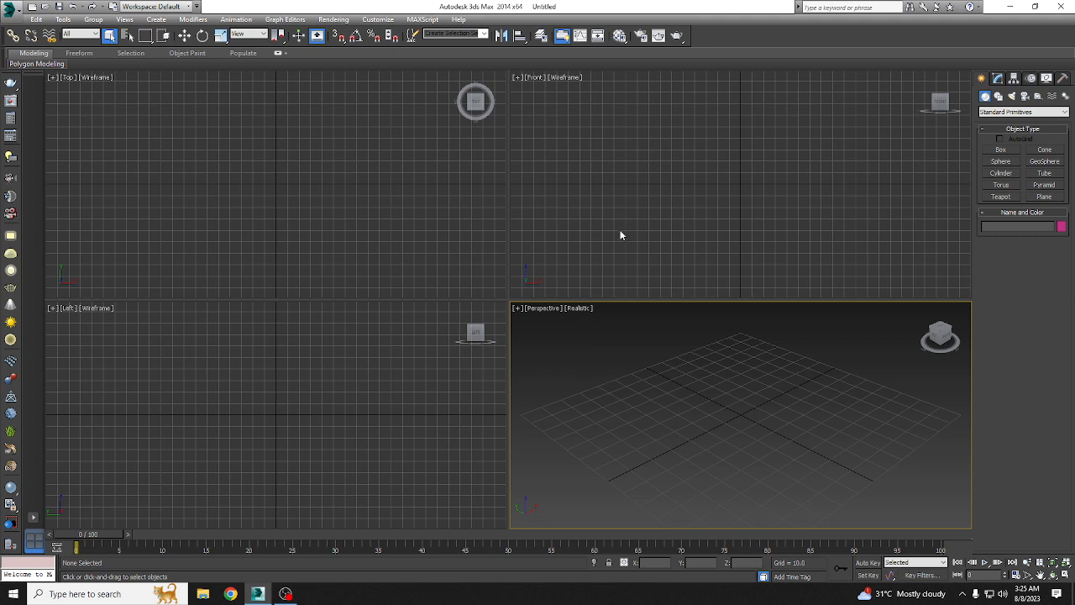
# Step: Activate the Front, Top, Left, Front and Perspective viewports one after another
pyautogui.click(596, 196)
pyautogui.click(203, 225)
pyautogui.click(193, 382)
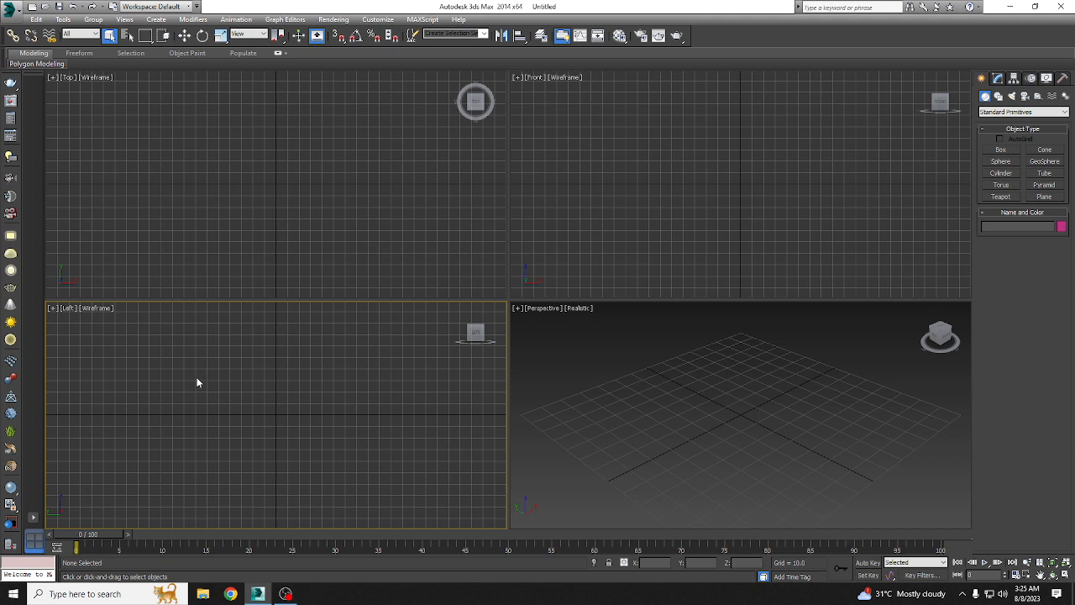
pyautogui.click(656, 188)
pyautogui.click(609, 415)
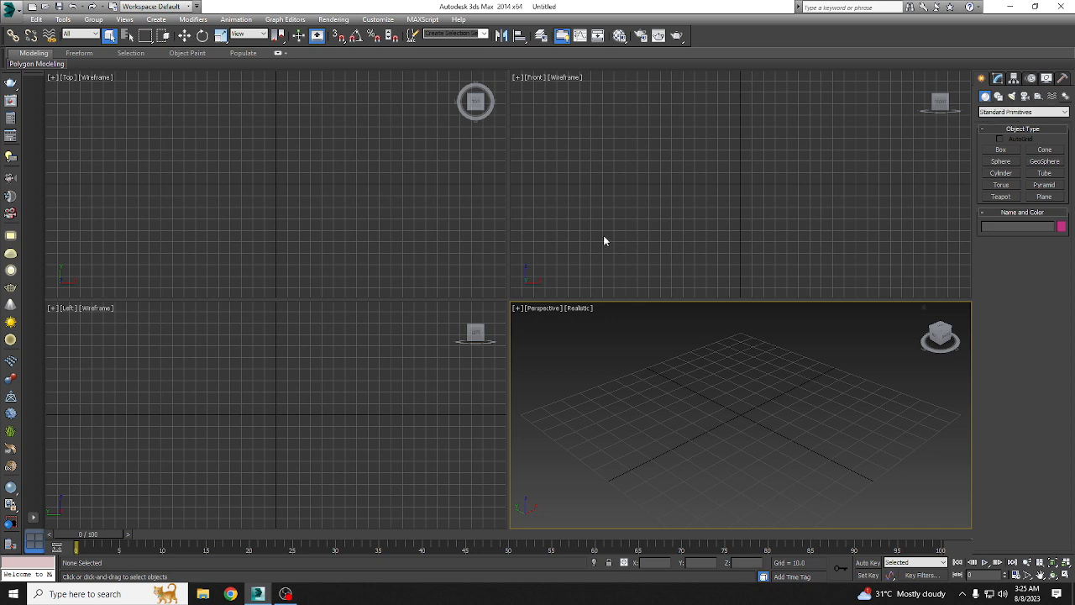
pyautogui.moveTo(93, 534); pyautogui.dragTo(223, 535)
pyautogui.moveTo(139, 521); pyautogui.dragTo(134, 509)
pyautogui.hotkey('alt', 'w')
pyautogui.hotkey('alt', 'w')
# Step: Maximize the Perspective viewport and orbit the view around the home grid
pyautogui.click(1068, 578)
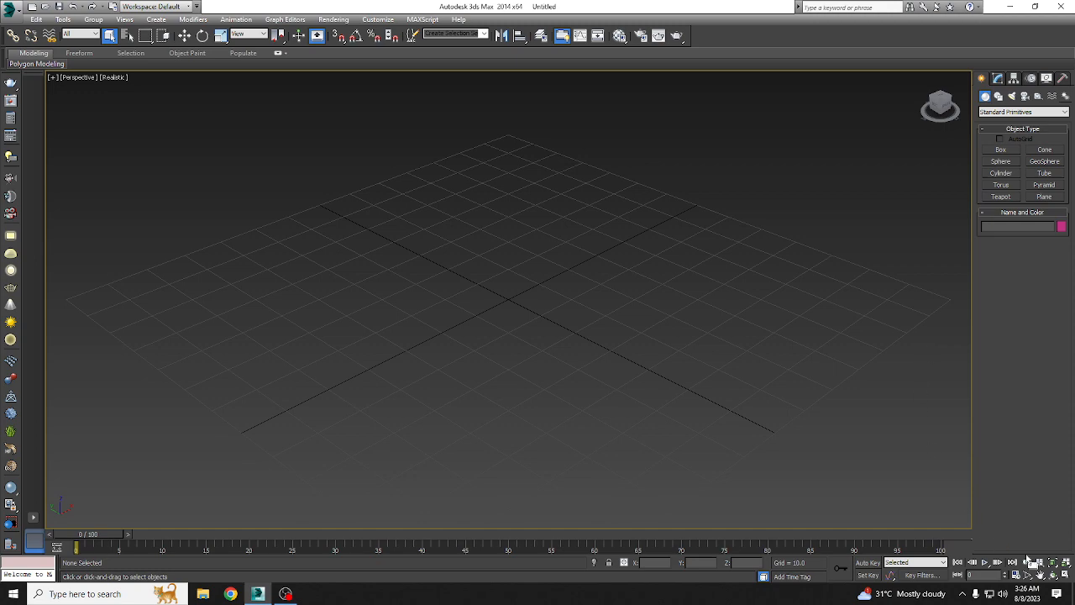
pyautogui.click(1054, 578)
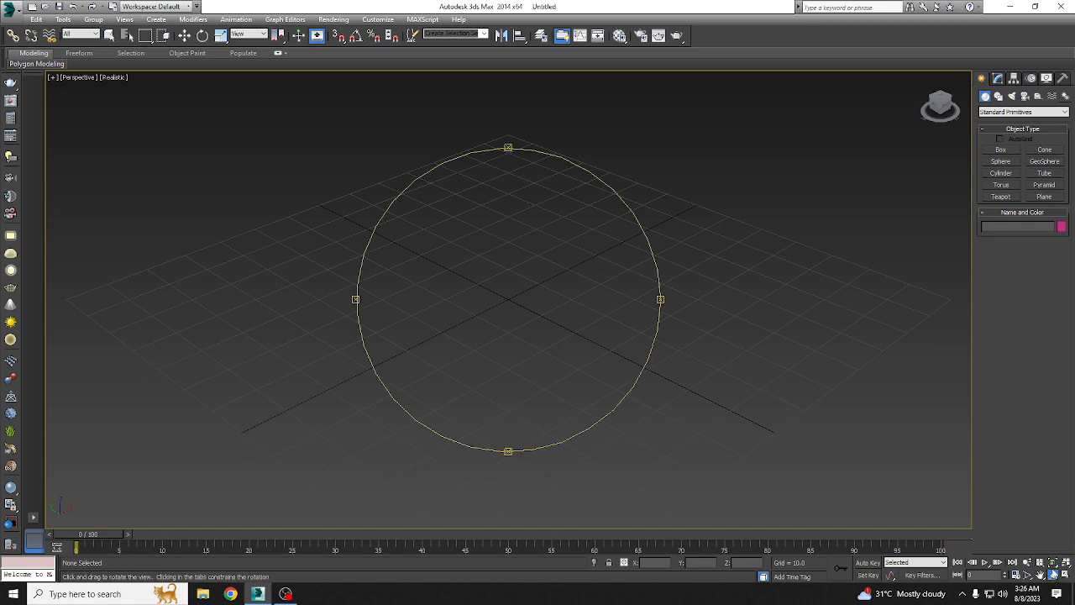
pyautogui.moveTo(497, 293); pyautogui.dragTo(546, 324)
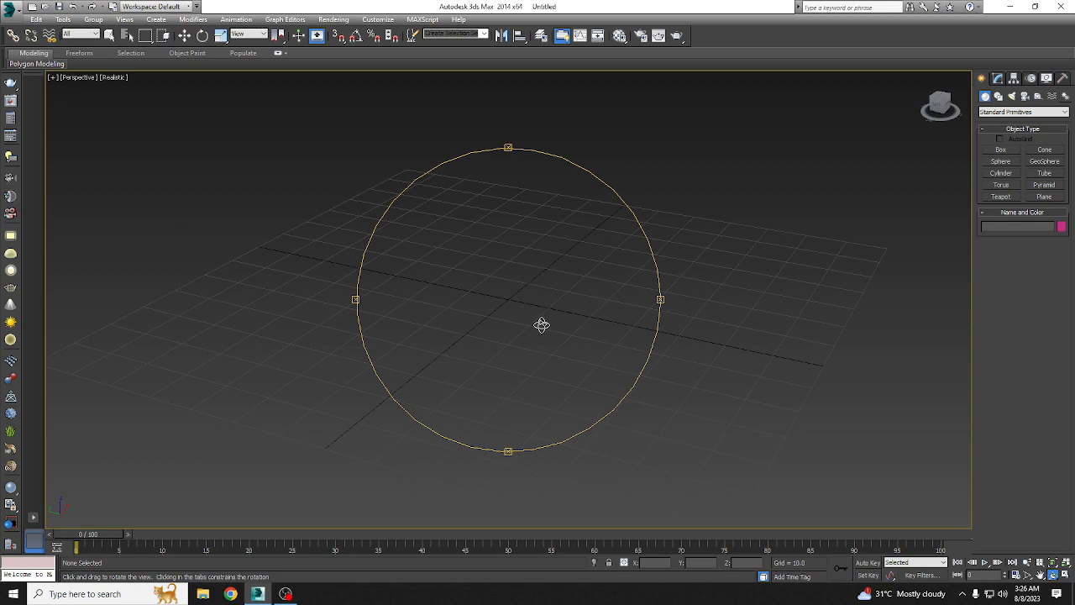
pyautogui.moveTo(495, 300)
pyautogui.mouseDown()
pyautogui.moveTo(574, 305)
pyautogui.moveTo(465, 305)
pyautogui.moveTo(583, 300)
pyautogui.moveTo(493, 306)
pyautogui.mouseUp()
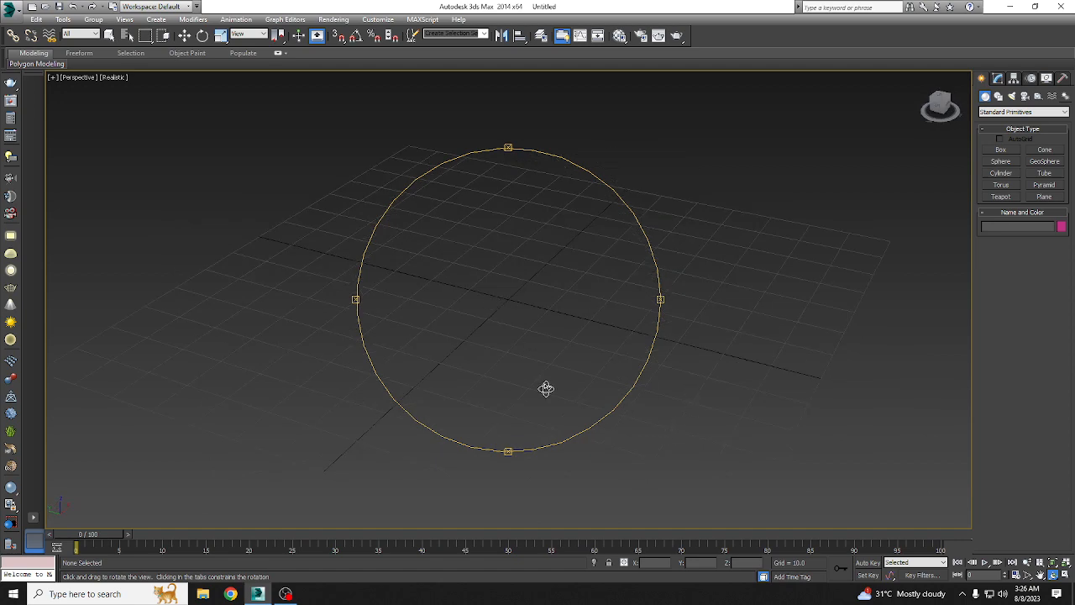
pyautogui.moveTo(411, 247); pyautogui.dragTo(252, 205)
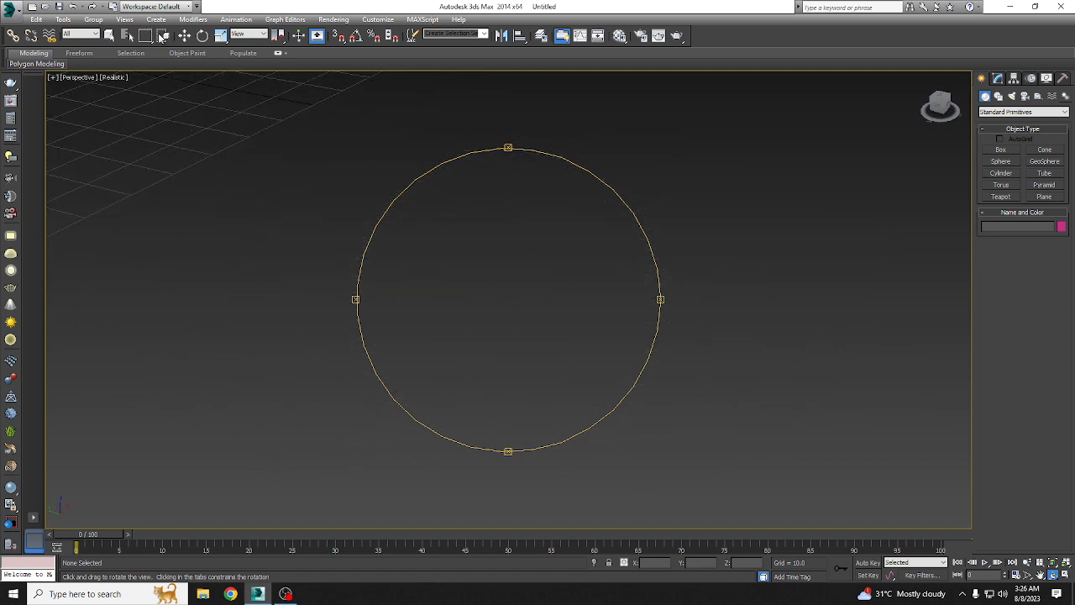
# Step: Pan the Perspective view to bring the home grid back into the middle, and activate Select and Move
pyautogui.click(184, 36)
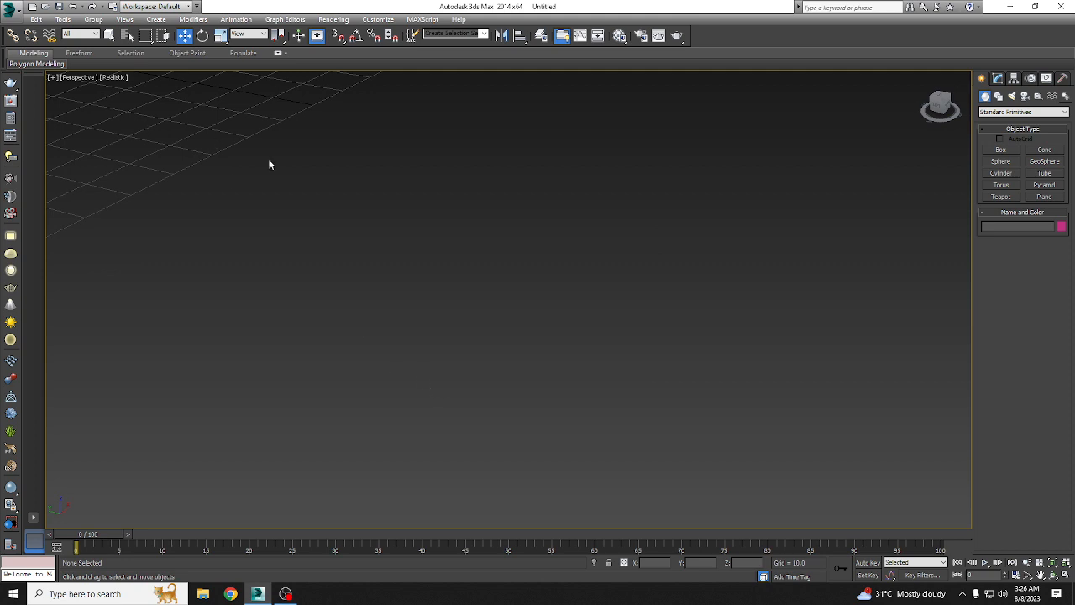
pyautogui.click(1039, 576)
pyautogui.moveTo(315, 254); pyautogui.dragTo(427, 286)
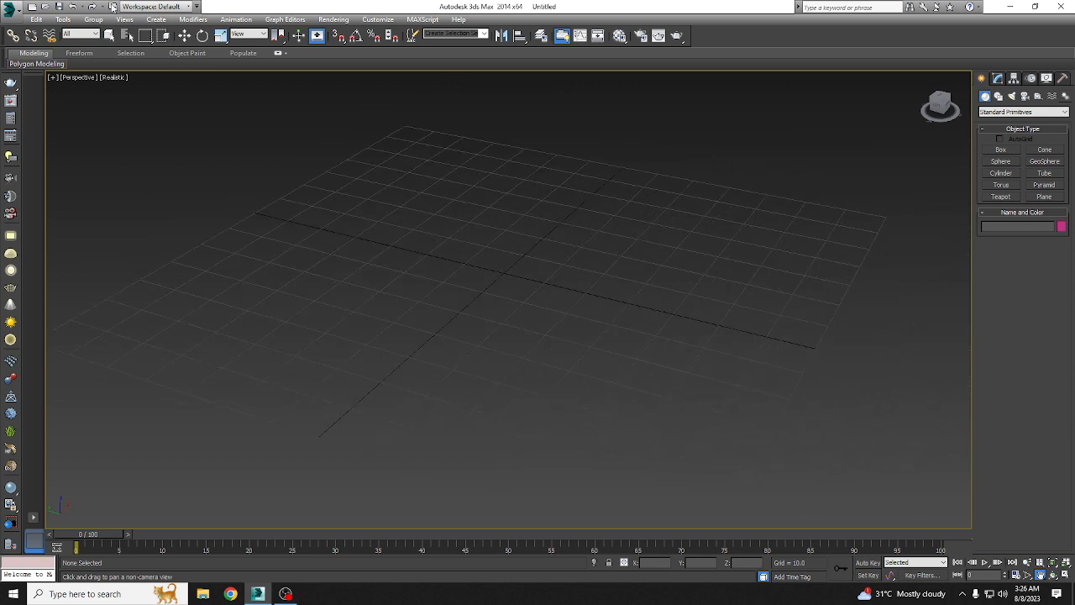
pyautogui.click(185, 35)
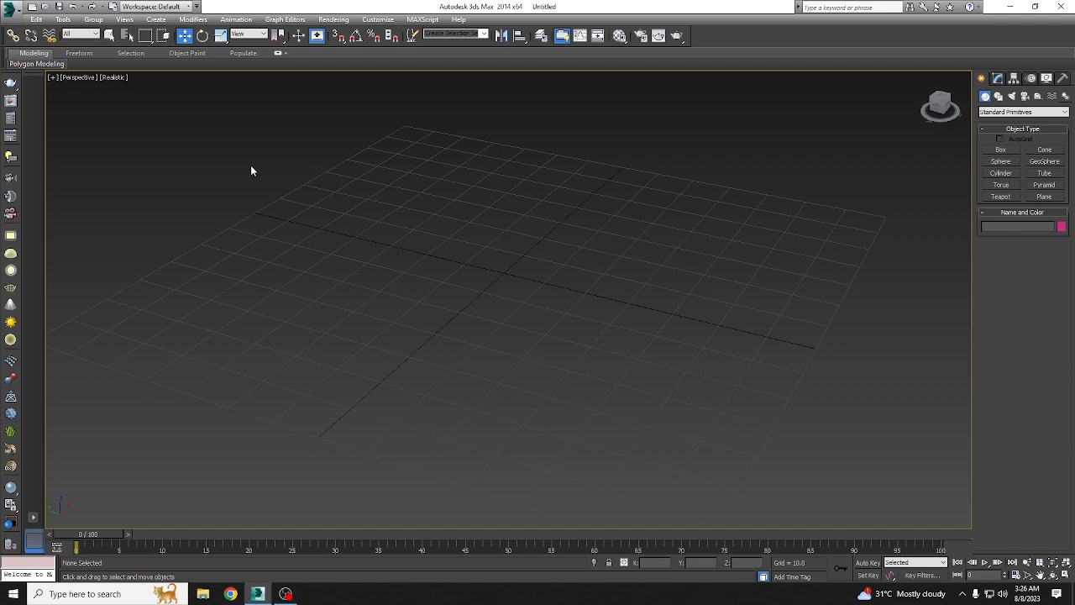
pyautogui.moveTo(167, 214); pyautogui.dragTo(509, 256, button='middle')
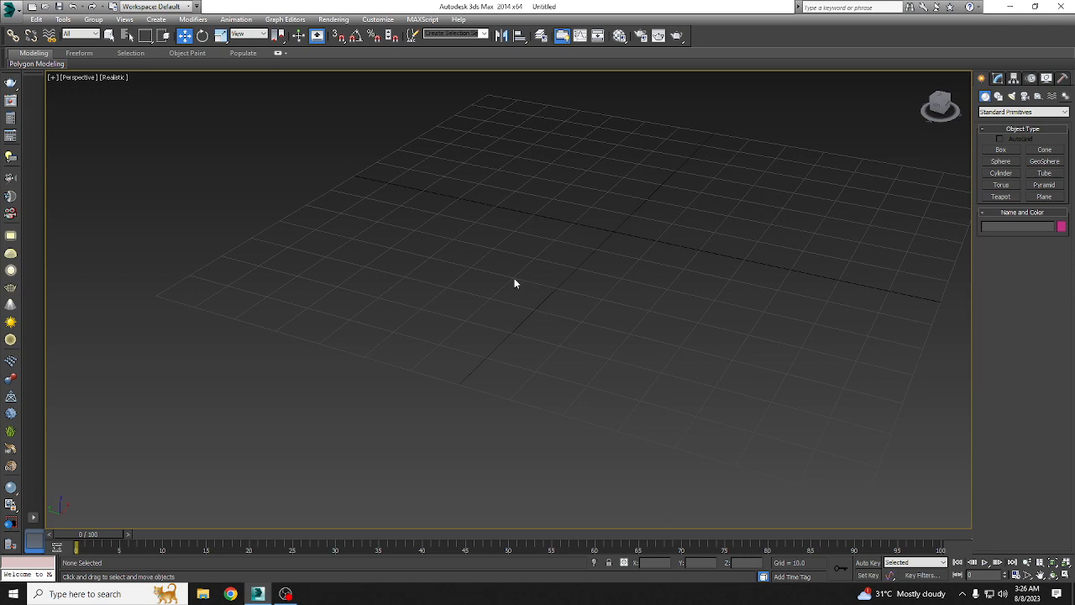
# Step: Zoom and orbit the Perspective view until the whole home grid is framed at a low angle
pyautogui.scroll(-10, 515, 283)
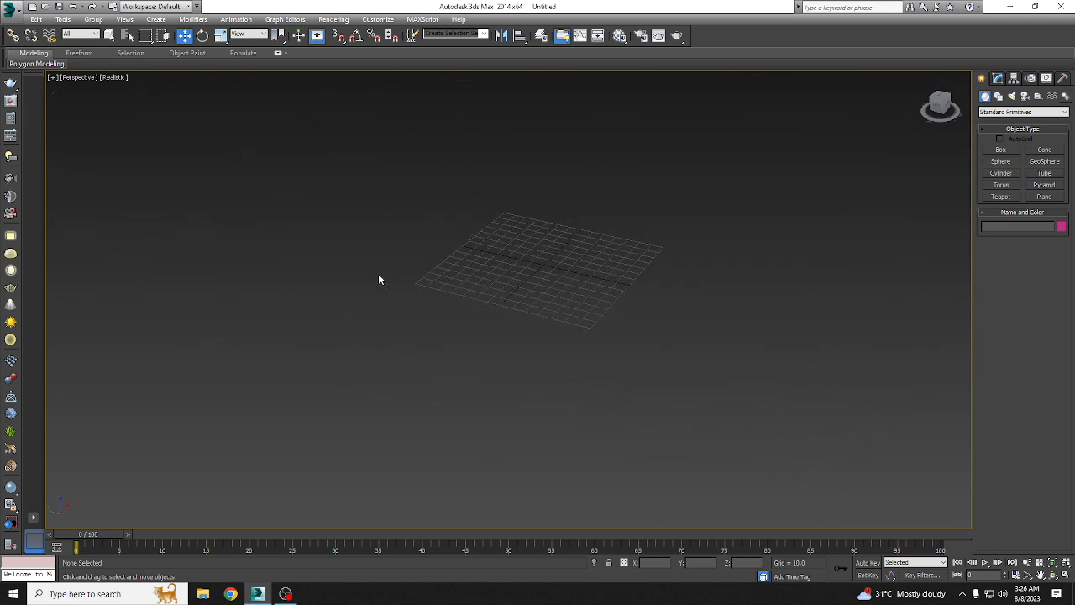
pyautogui.moveTo(337, 253); pyautogui.dragTo(448, 367, button='middle')
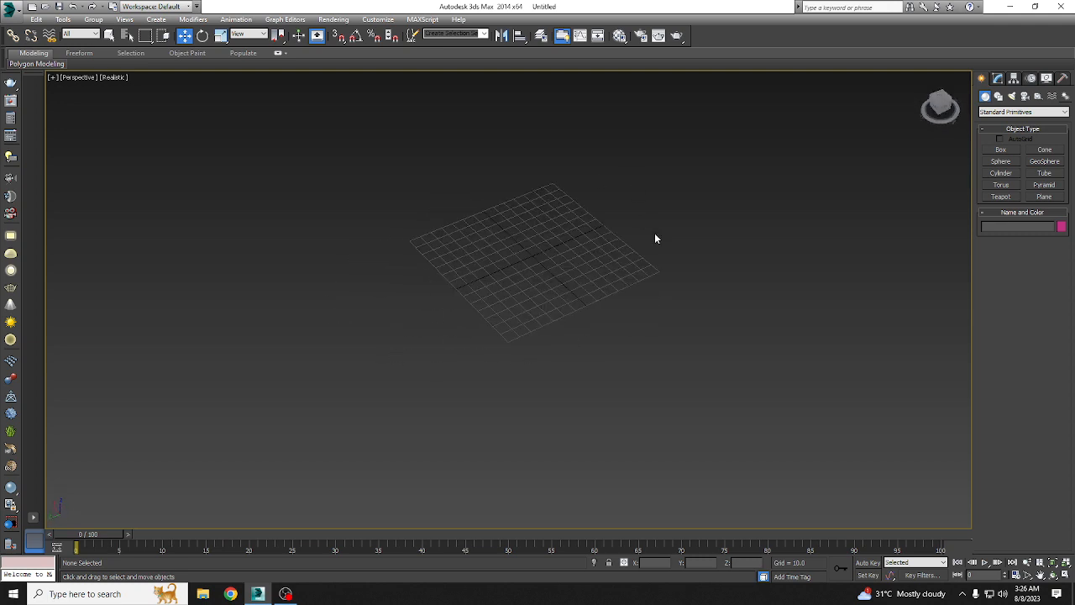
pyautogui.scroll(5, 635, 270)
pyautogui.moveTo(499, 232); pyautogui.dragTo(634, 307, button='middle')
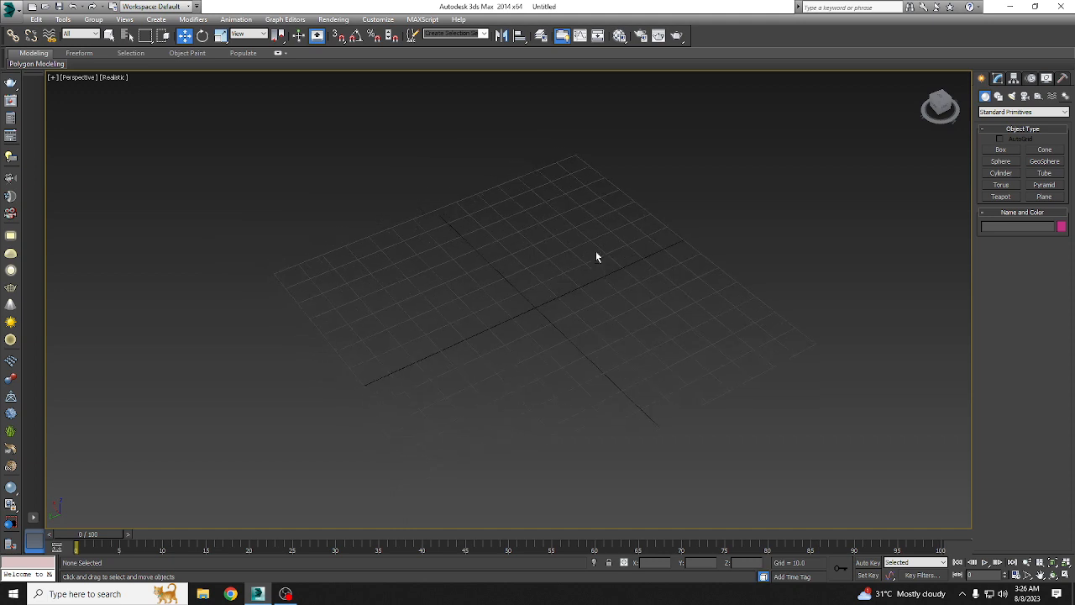
pyautogui.moveTo(596, 251)
pyautogui.keyDown('alt'); pyautogui.mouseDown(button='middle')
pyautogui.moveTo(598, 236)
pyautogui.moveTo(597, 246)
pyautogui.mouseUp(button='middle'); pyautogui.keyUp('alt')
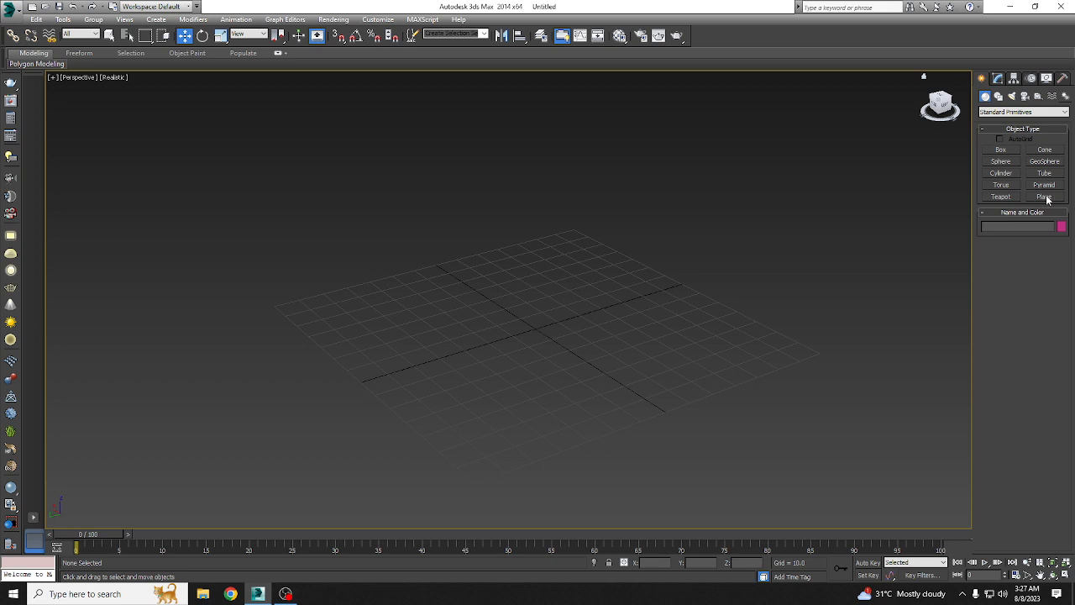
# Step: Create a teapot with a radius of about 25.4 at the grid's center and set the viewport's shading to Shaded
pyautogui.click(1000, 198)
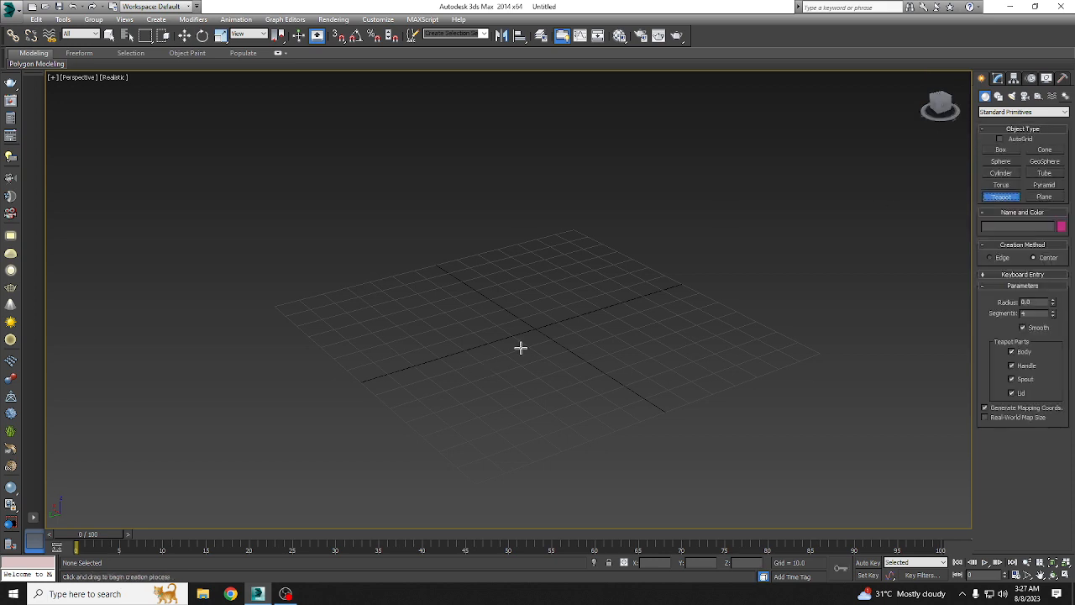
pyautogui.moveTo(534, 329); pyautogui.dragTo(569, 359)
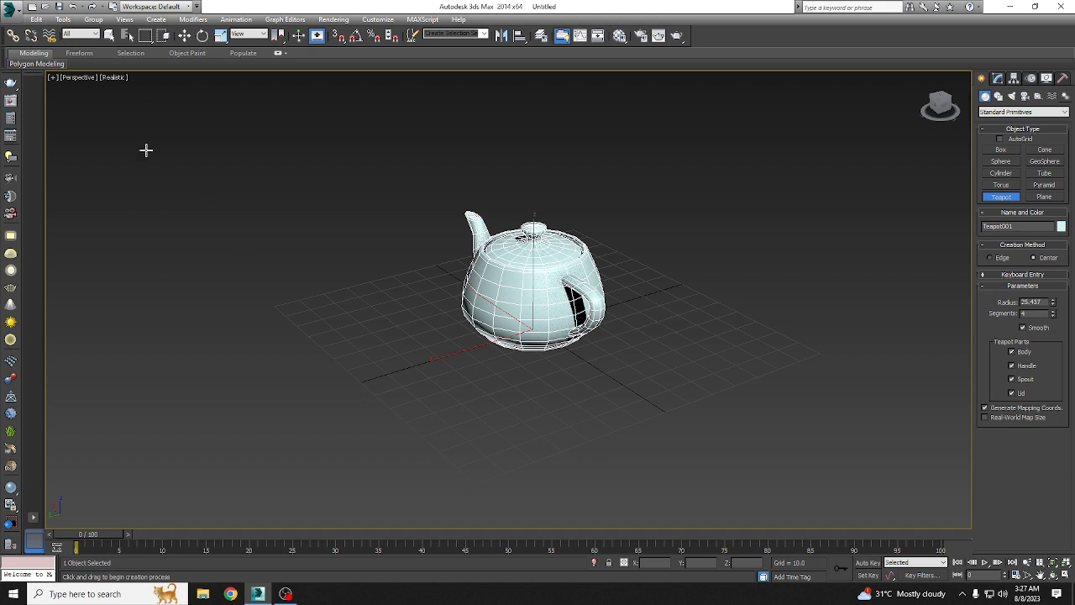
pyautogui.click(114, 77)
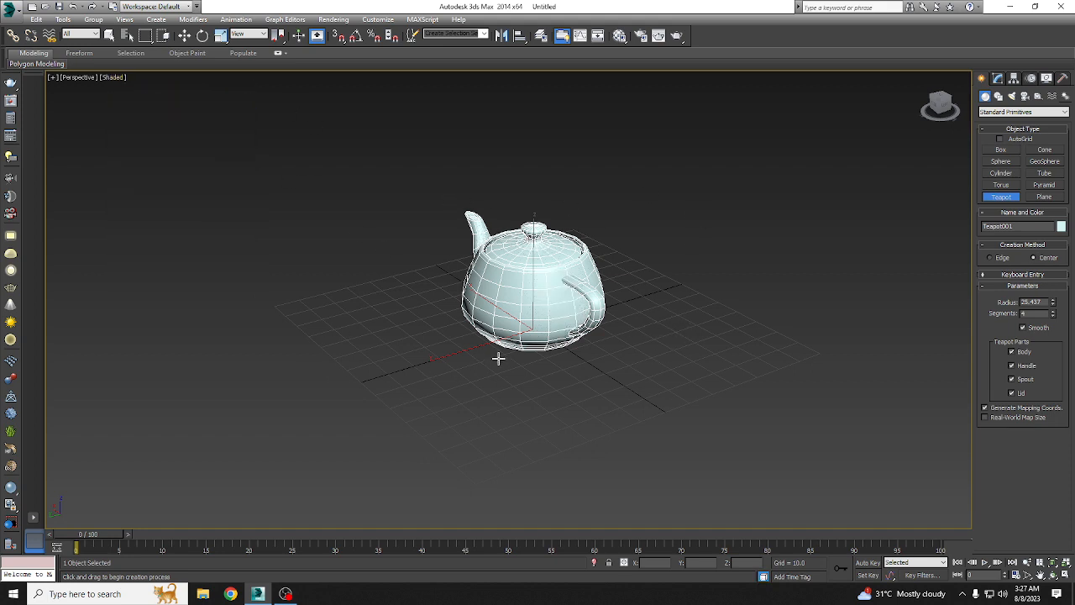
# Step: Delete the teapot and create a new one with a radius of about 23.2 at the grid's center
pyautogui.press('Delete')
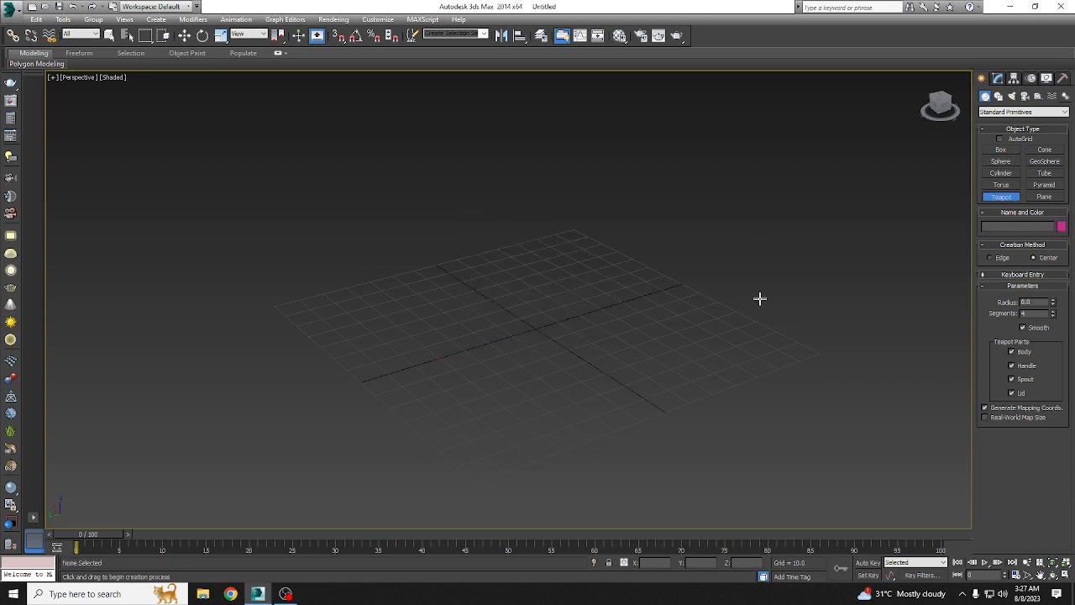
pyautogui.moveTo(536, 328); pyautogui.dragTo(602, 351)
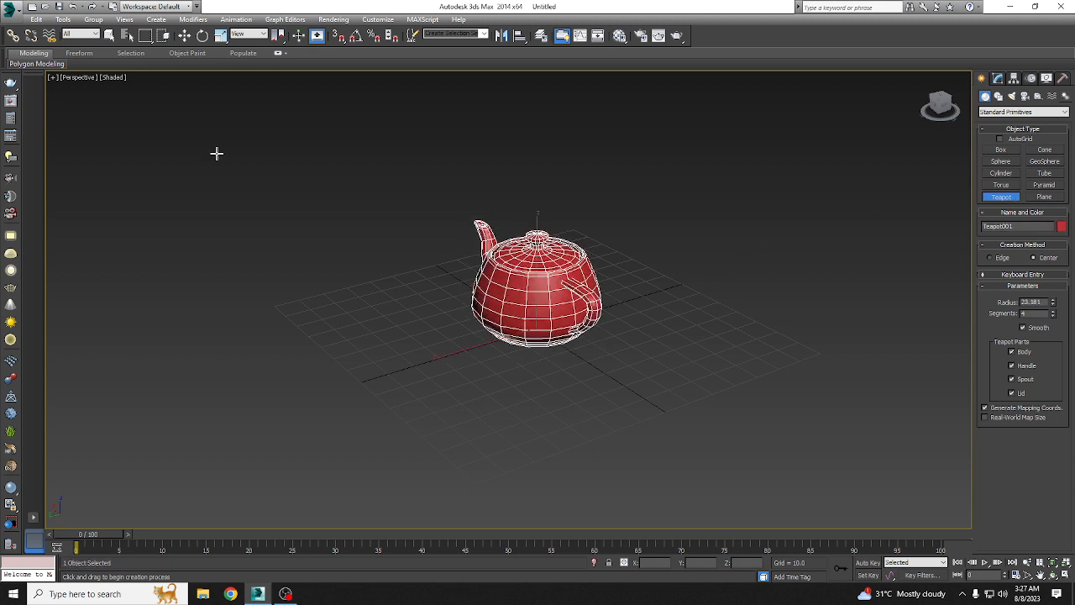
# Step: Try to move the red teapot along its Y axis with Select and Move
pyautogui.click(184, 36)
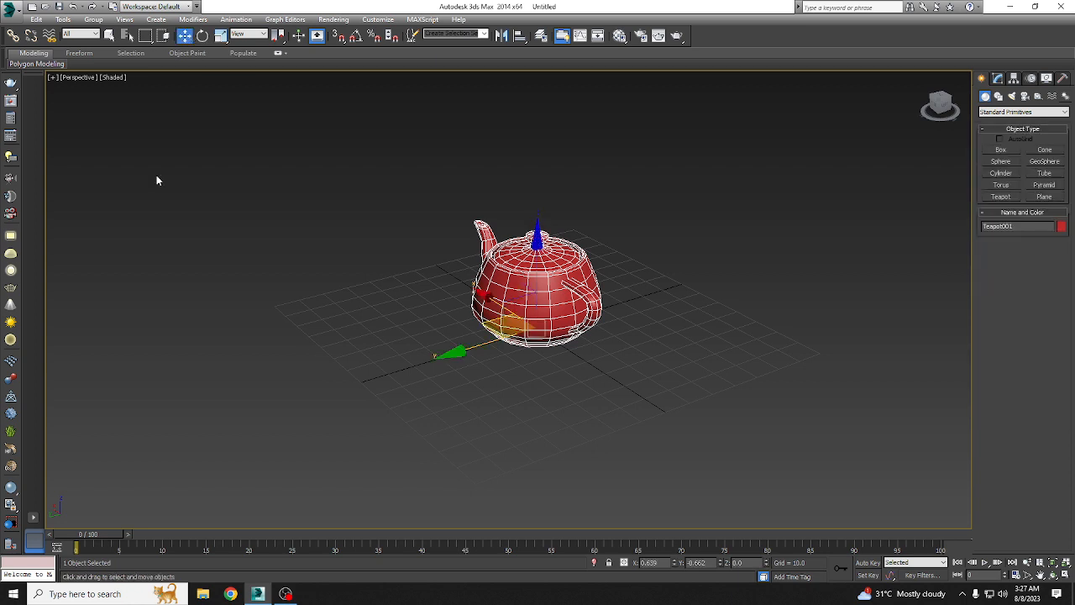
pyautogui.moveTo(470, 345); pyautogui.dragTo(557, 328)
pyautogui.moveTo(492, 347); pyautogui.dragTo(675, 288)
pyautogui.moveTo(434, 345); pyautogui.dragTo(492, 351)
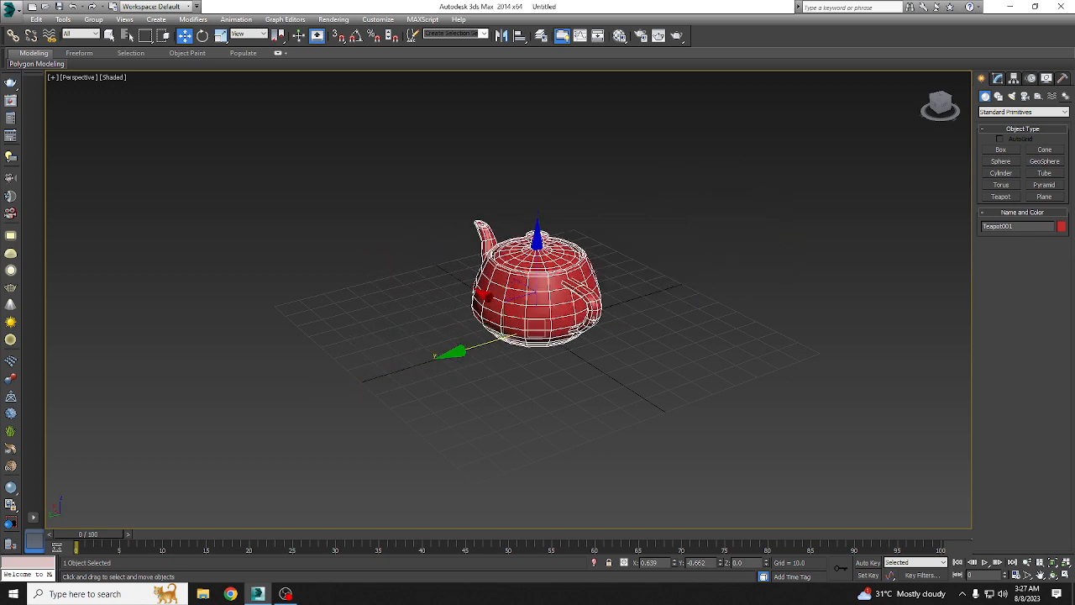
# Step: Replace the red teapot with a new teapot of about 26.9 radius at the grid's center, undoing any extra teapot
pyautogui.press('Delete')
pyautogui.click(1013, 198)
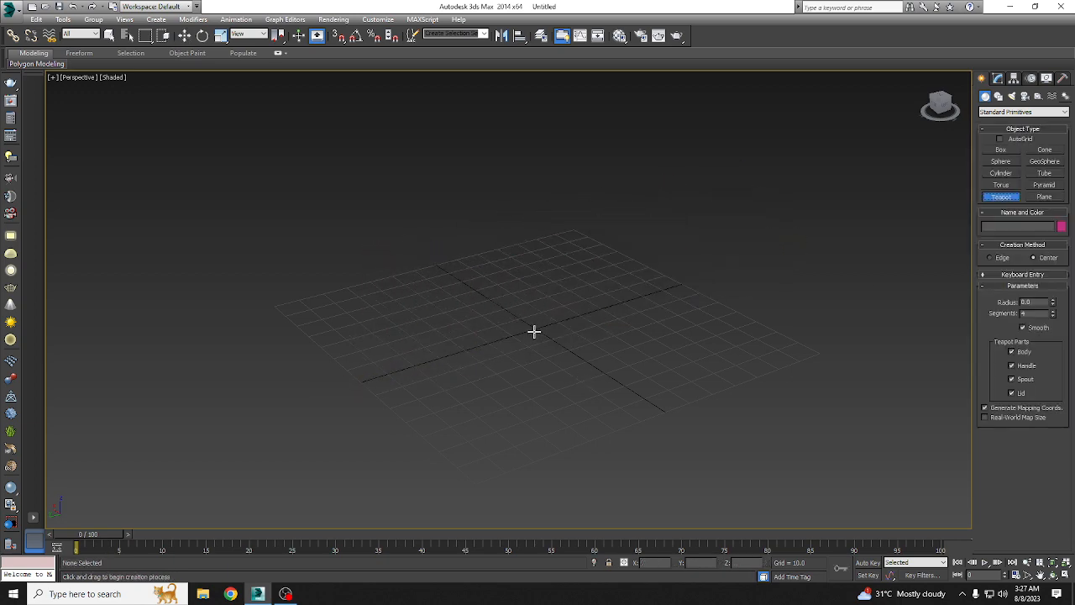
pyautogui.moveTo(533, 331); pyautogui.dragTo(577, 368)
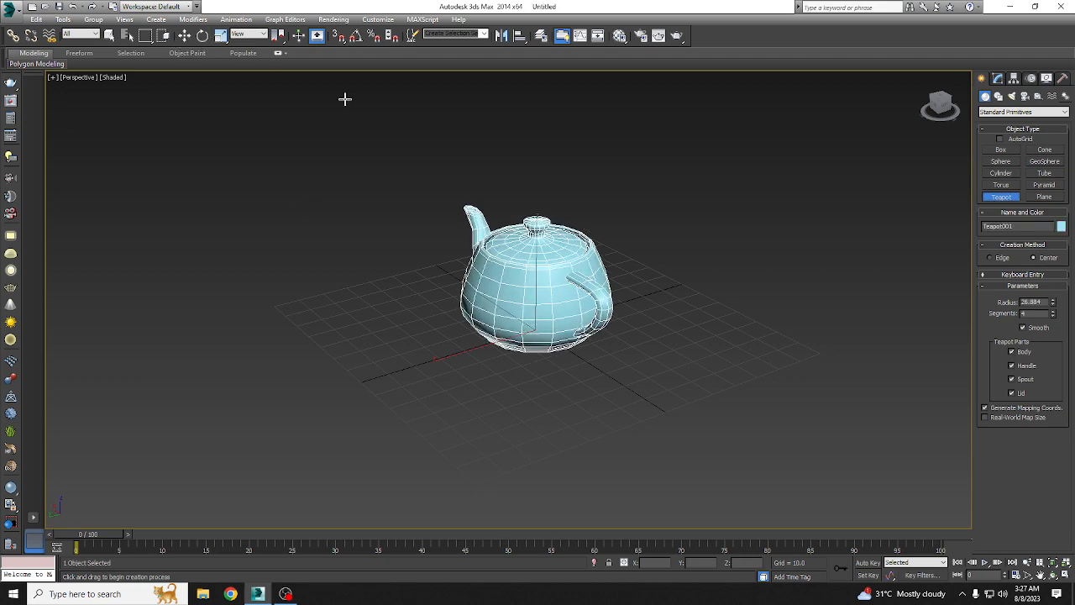
pyautogui.moveTo(581, 301); pyautogui.dragTo(761, 154)
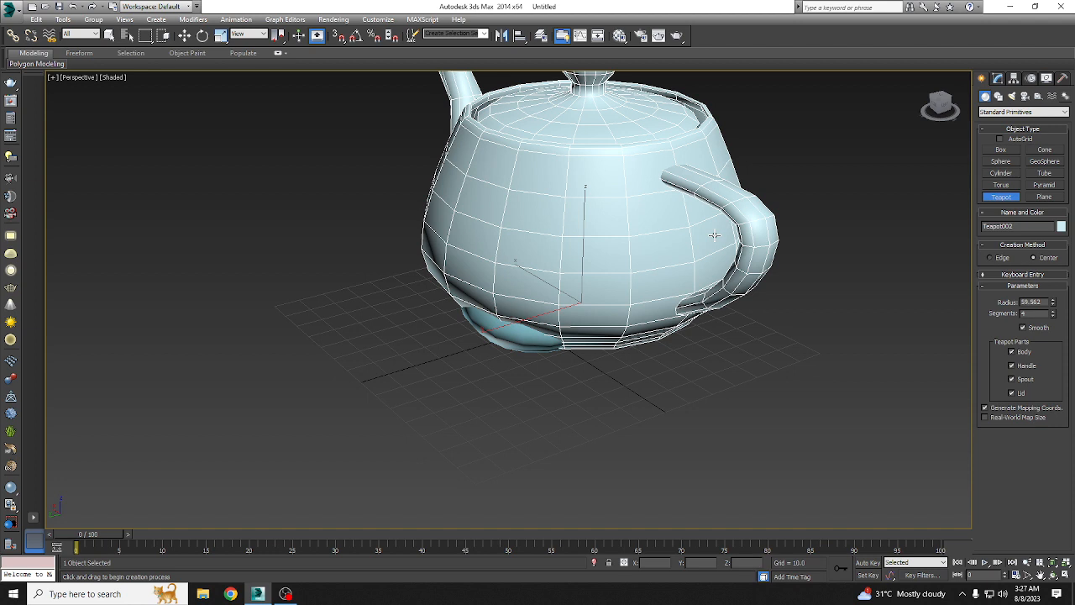
pyautogui.hotkey('ctrl', 'z')
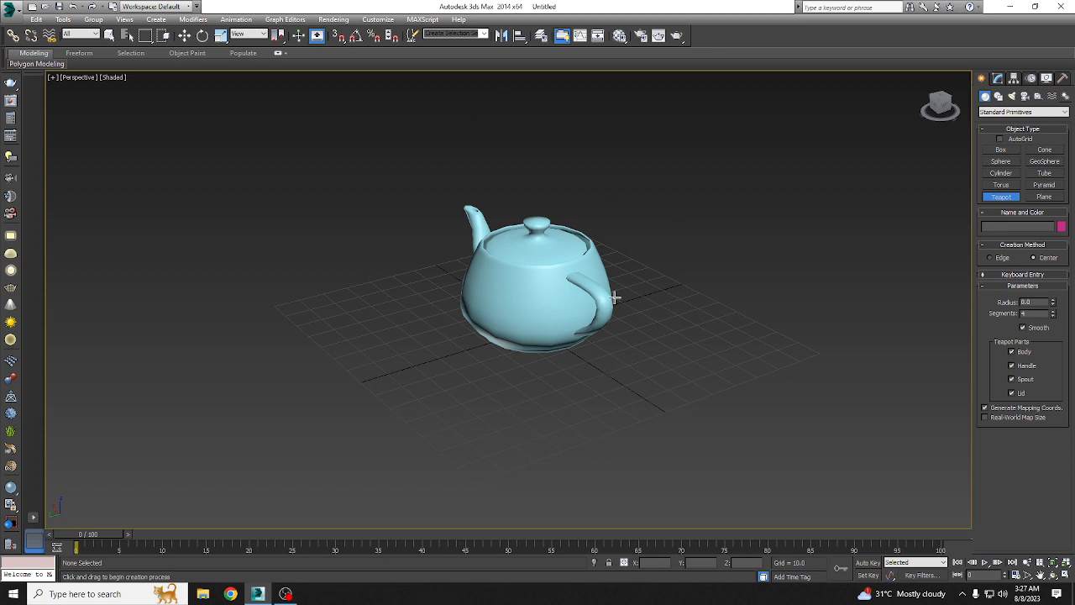
# Step: Select the teapot with Select and Move and orbit around it to view its spout side
pyautogui.click(189, 38)
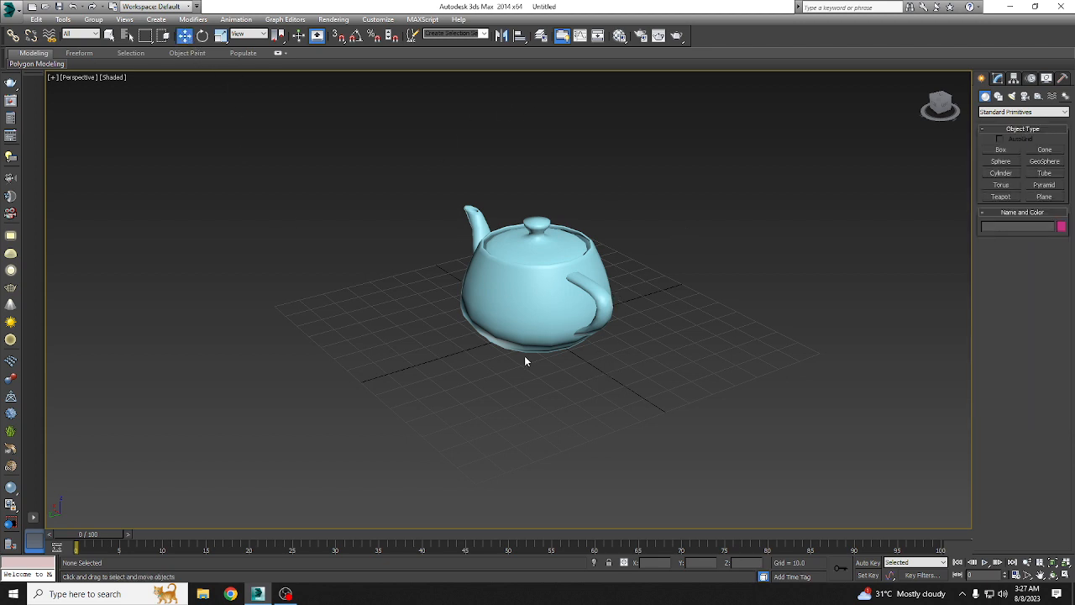
pyautogui.click(521, 311)
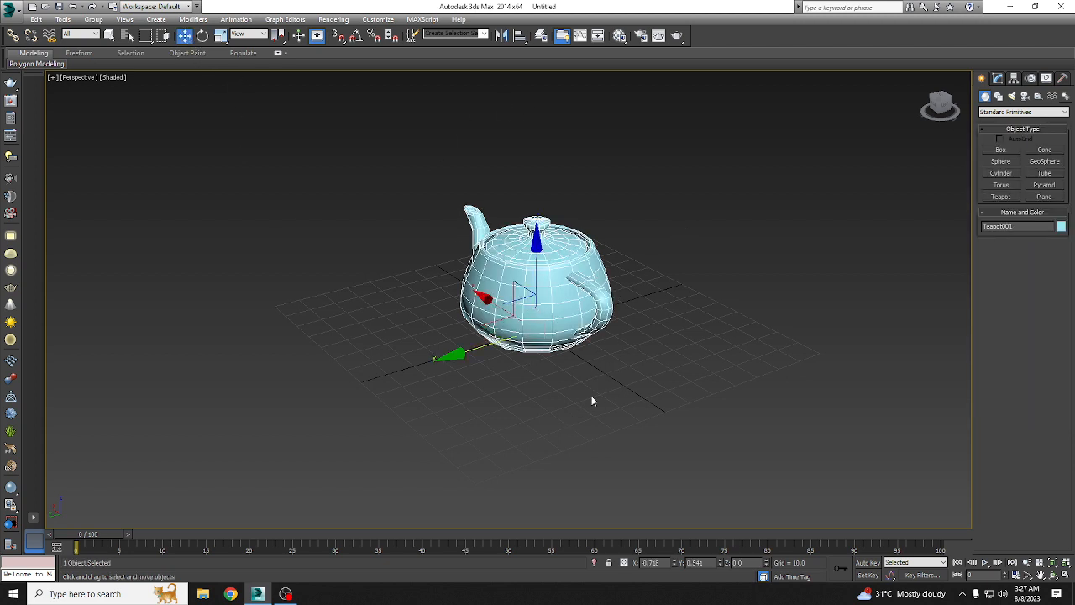
pyautogui.keyDown('alt'); pyautogui.moveTo(578, 397); pyautogui.dragTo(605, 370, button='middle'); pyautogui.keyUp('alt')
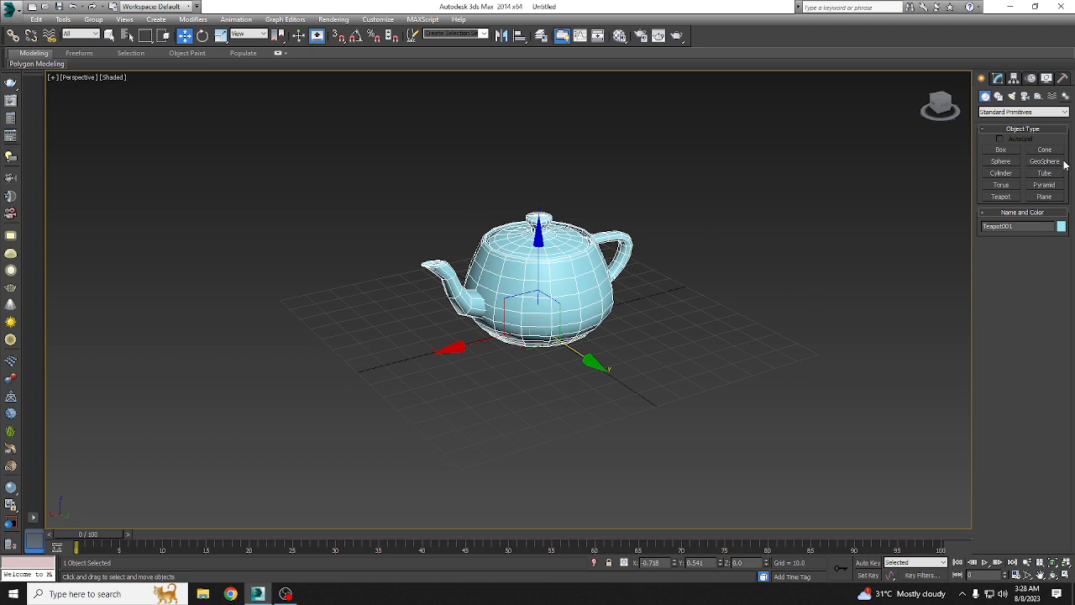
# Step: Create a box beside the teapot's handle, about 29.1 long, 26.2 wide and 44 high
pyautogui.click(1001, 150)
pyautogui.moveTo(776, 332); pyautogui.dragTo(771, 375)
pyautogui.click(778, 252)
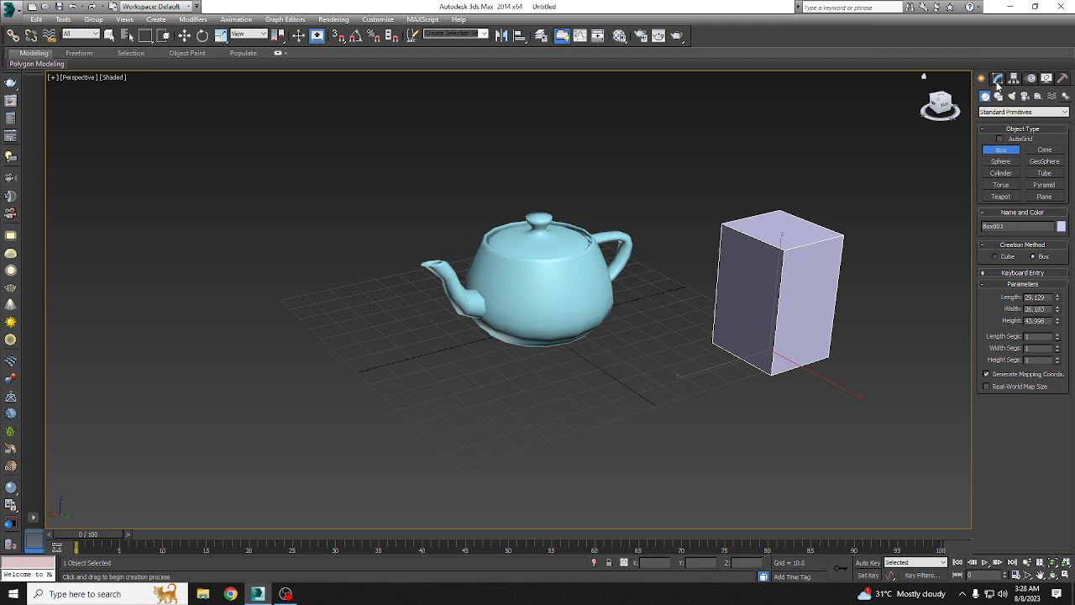
# Step: Enlarge the box to a length of about 74.3, a width of about 44.8 and a height of about 60.3
pyautogui.click(997, 79)
pyautogui.moveTo(1056, 238); pyautogui.dragTo(1056, 189)
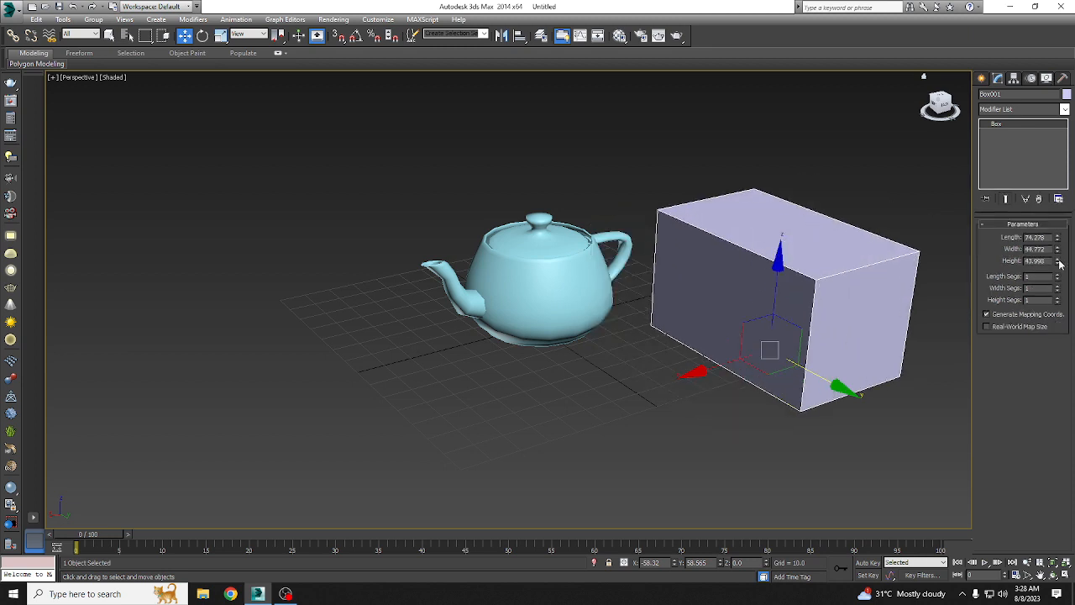
pyautogui.moveTo(1059, 262); pyautogui.dragTo(461, 411)
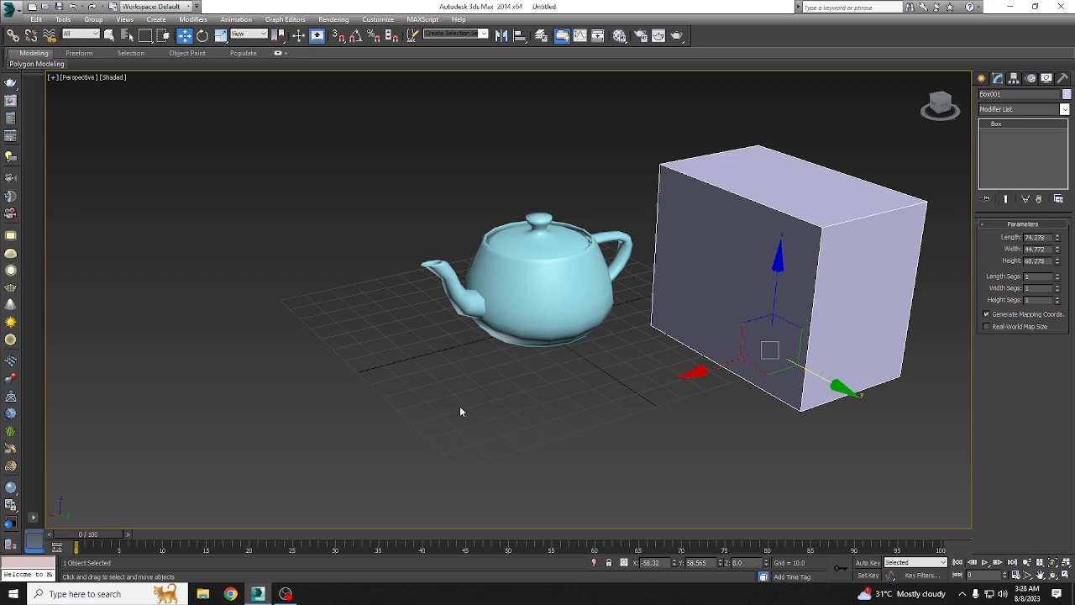
# Step: View the box and teapot in the Top, Left and Front views, and return to an orbited Perspective view
pyautogui.press('t')
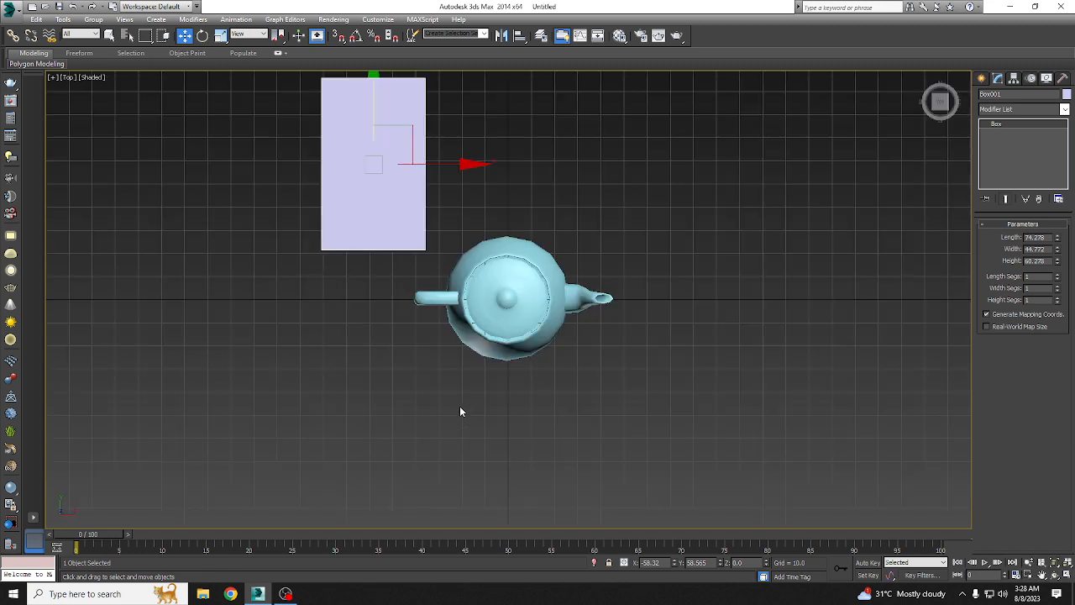
pyautogui.press('l')
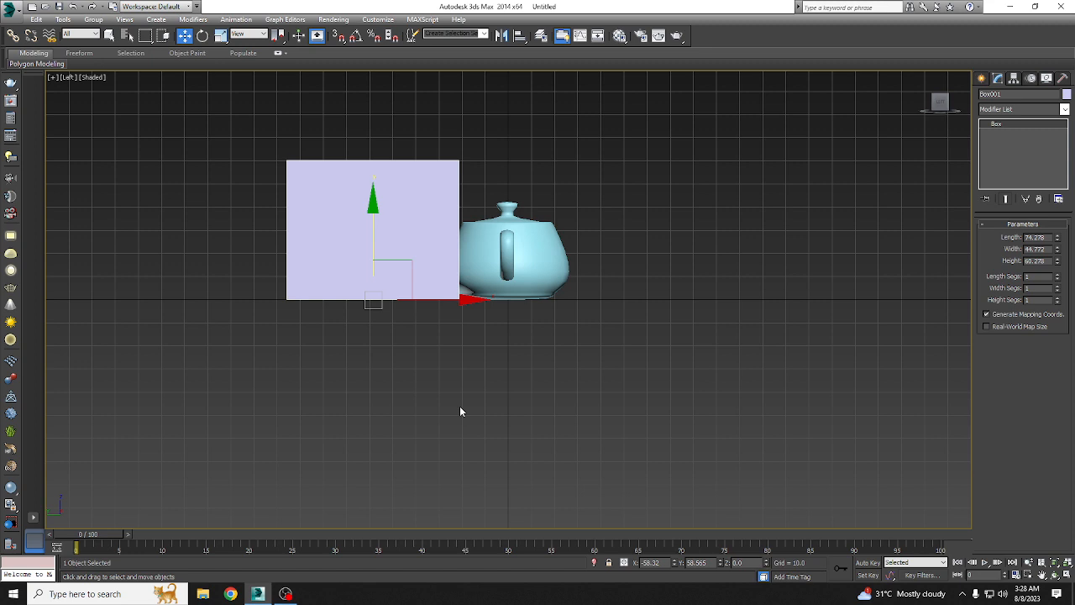
pyautogui.press('f')
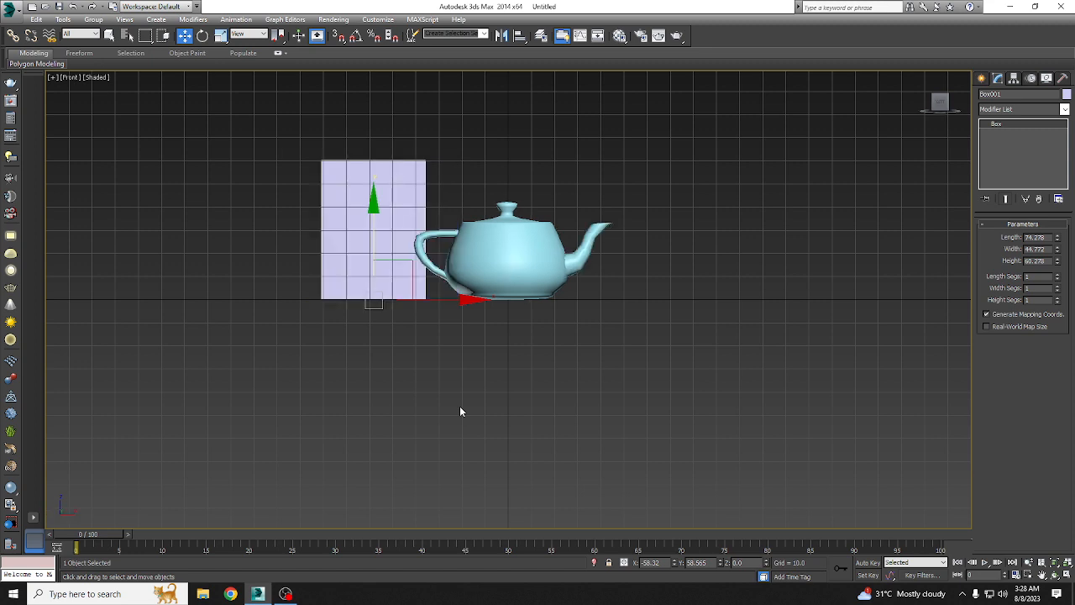
pyautogui.press('p')
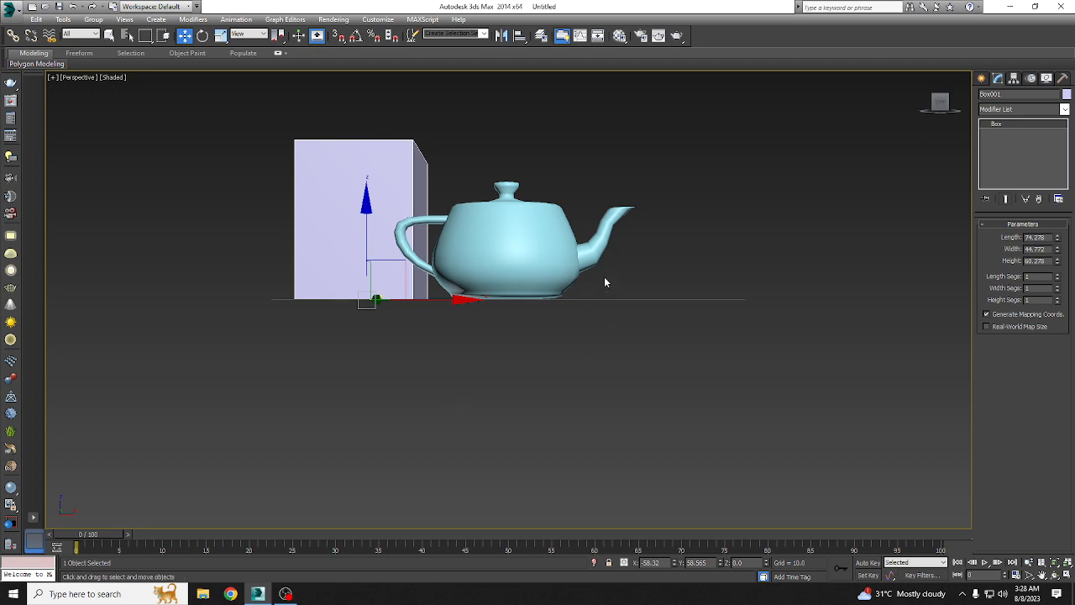
pyautogui.keyDown('alt'); pyautogui.moveTo(604, 281); pyautogui.dragTo(426, 394, button='middle'); pyautogui.keyUp('alt')
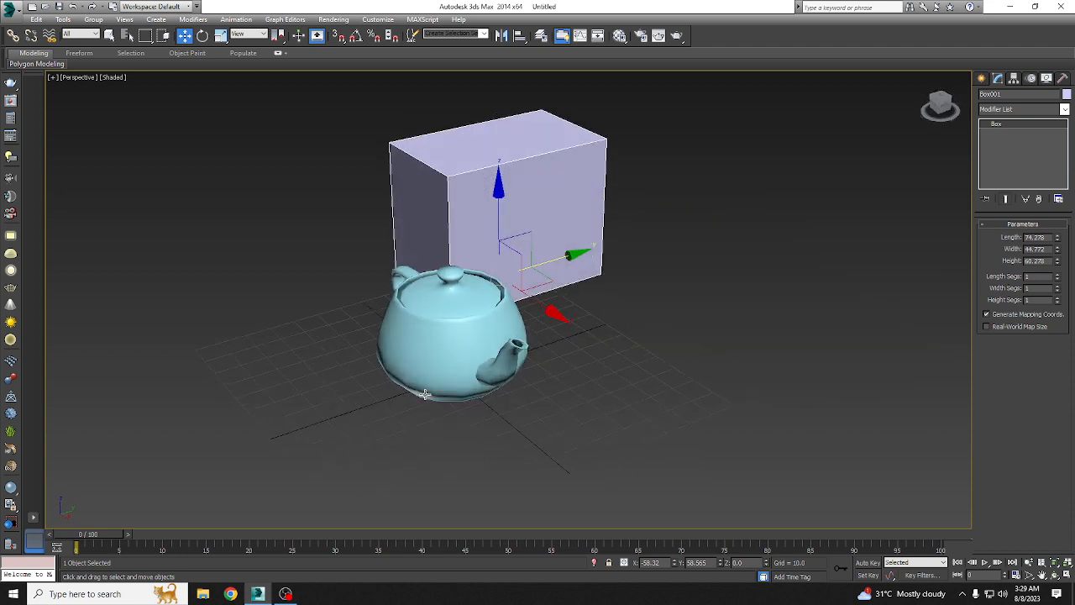
# Step: Delete the box and the teapot from the scene
pyautogui.press('Delete')
pyautogui.click(428, 382)
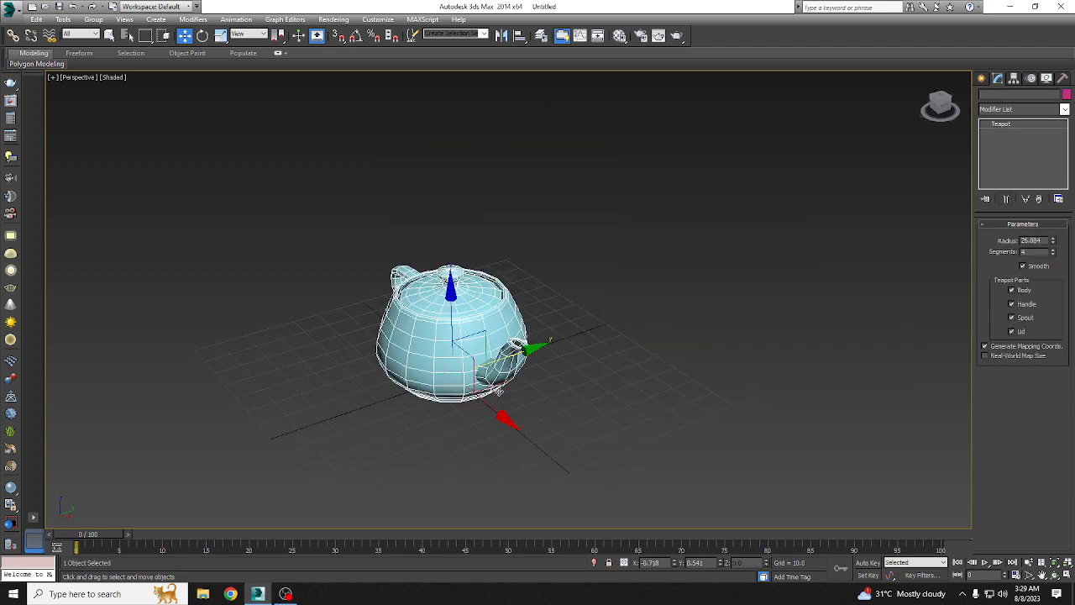
pyautogui.press('Delete')
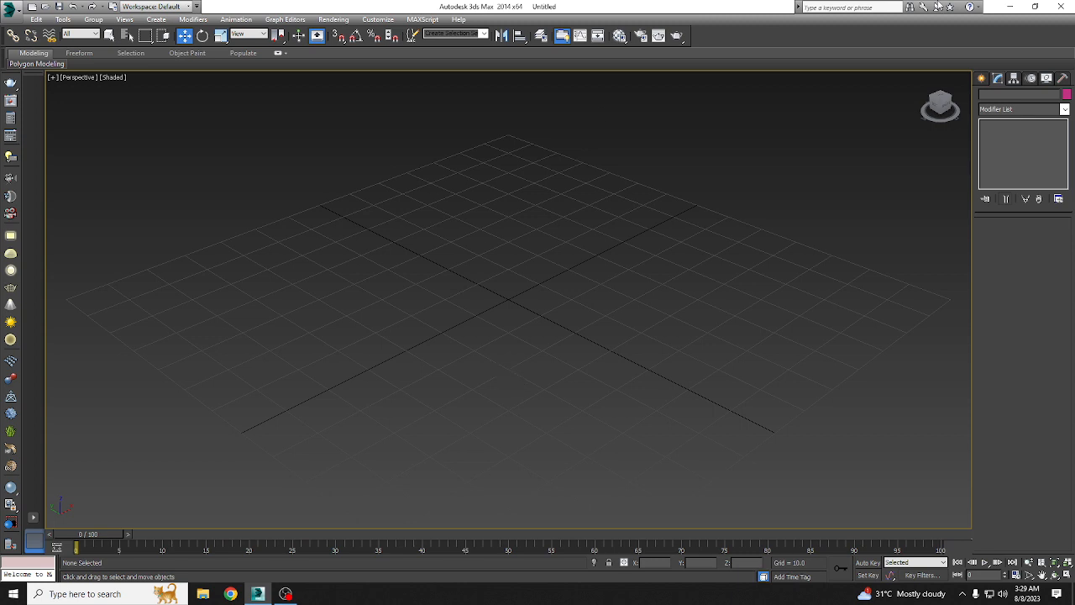
# Step: Draw a closed four-vertex Line spline around the grid's center, with straight segments and one Bezier-curved corner
pyautogui.click(980, 79)
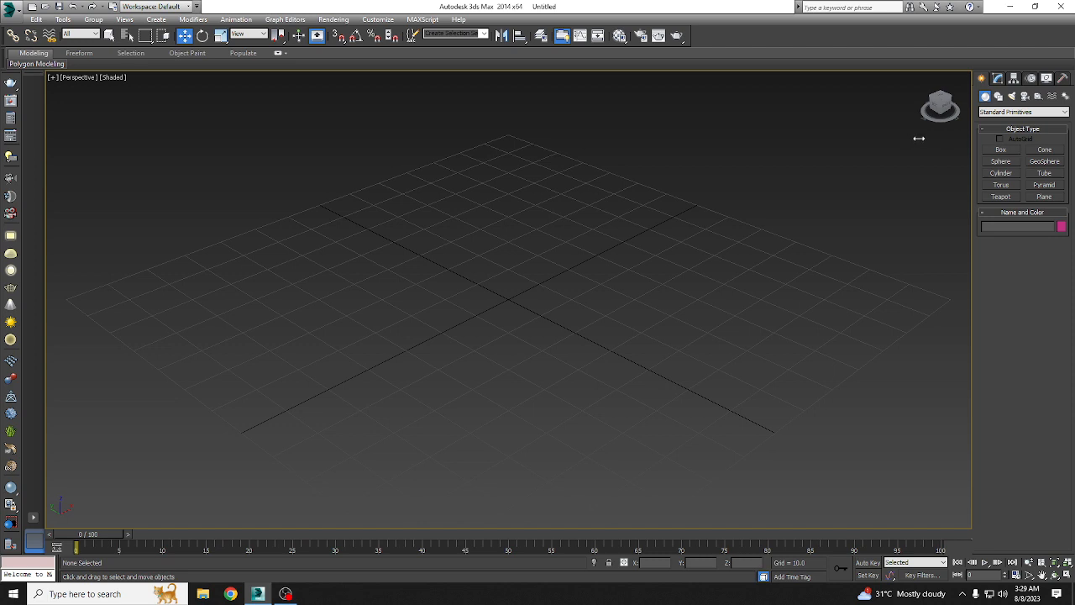
pyautogui.click(999, 100)
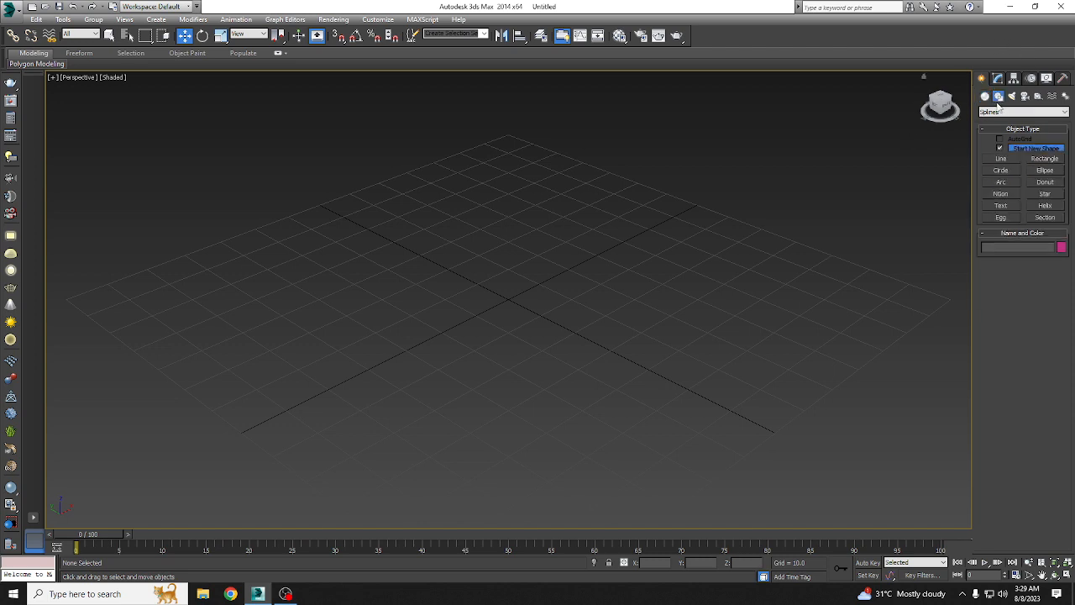
pyautogui.click(1001, 159)
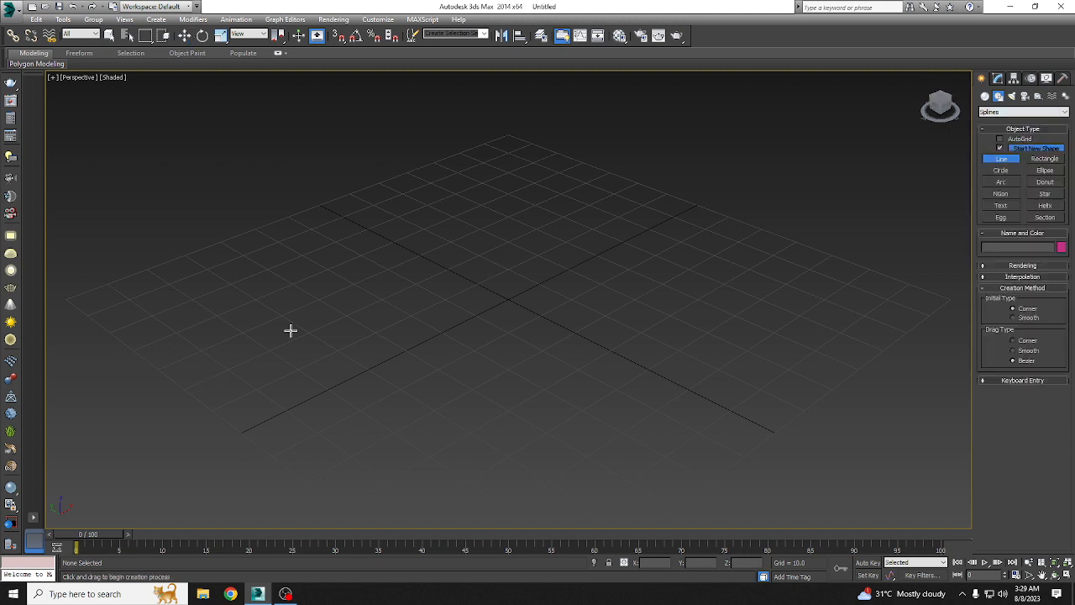
pyautogui.click(308, 351)
pyautogui.click(434, 173)
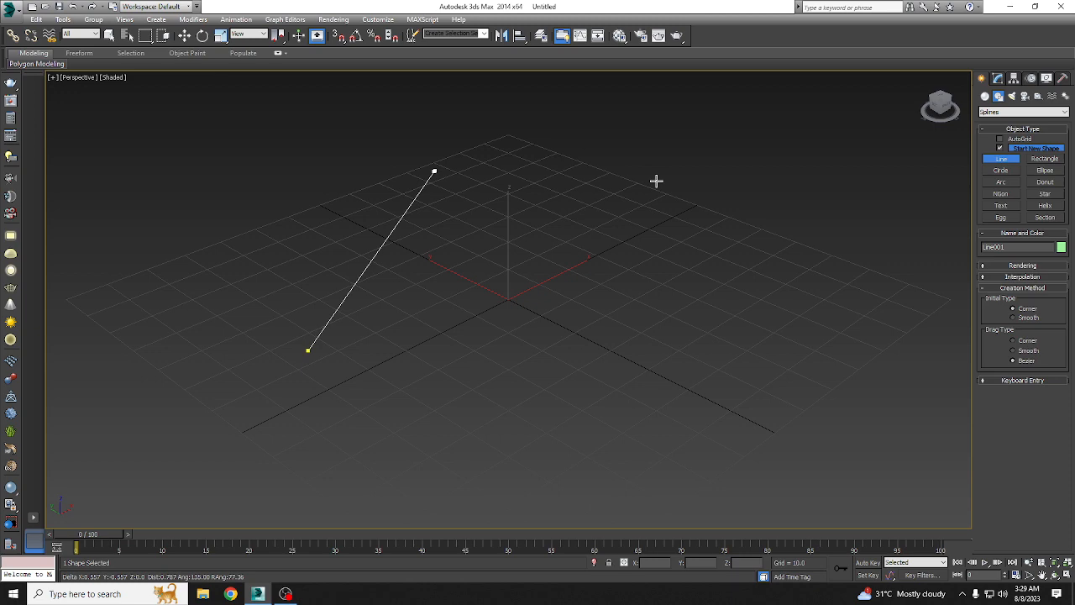
pyautogui.click(708, 185)
pyautogui.moveTo(739, 209); pyautogui.dragTo(799, 273)
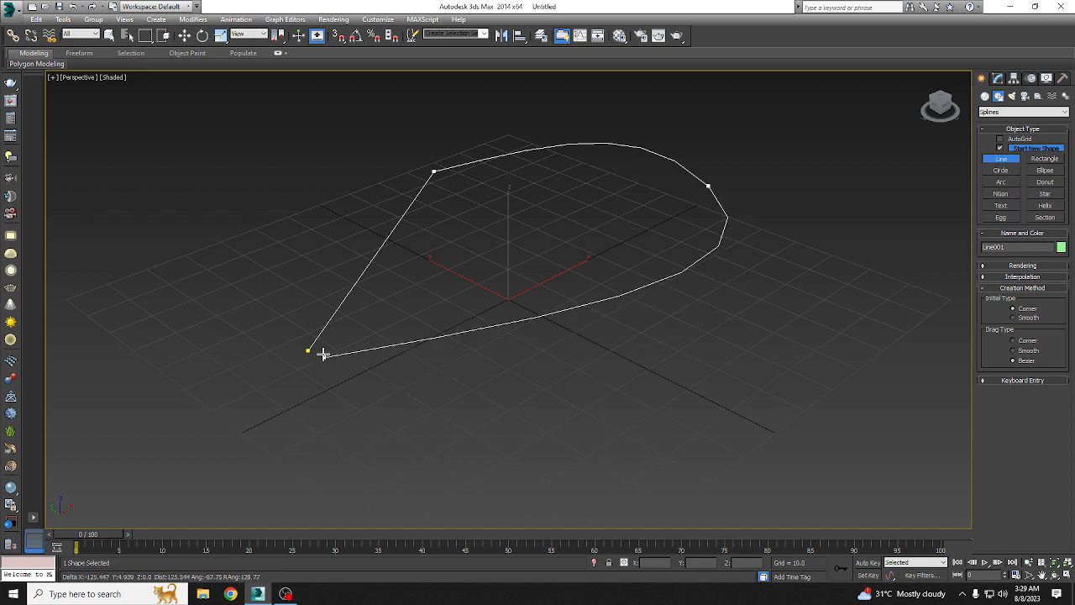
pyautogui.click(407, 382)
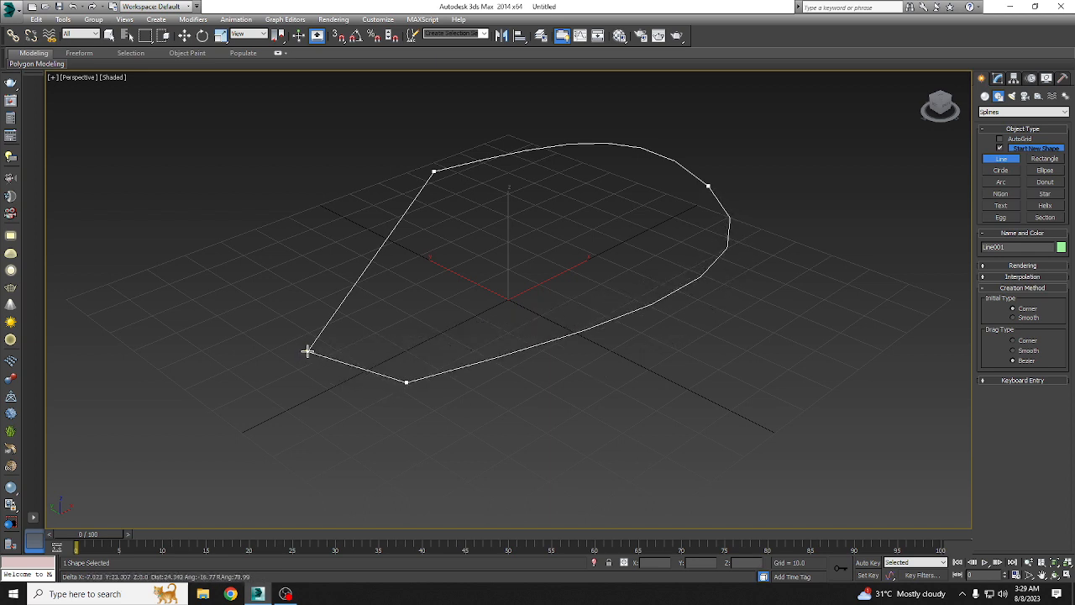
pyautogui.click(308, 351)
pyautogui.click(521, 328)
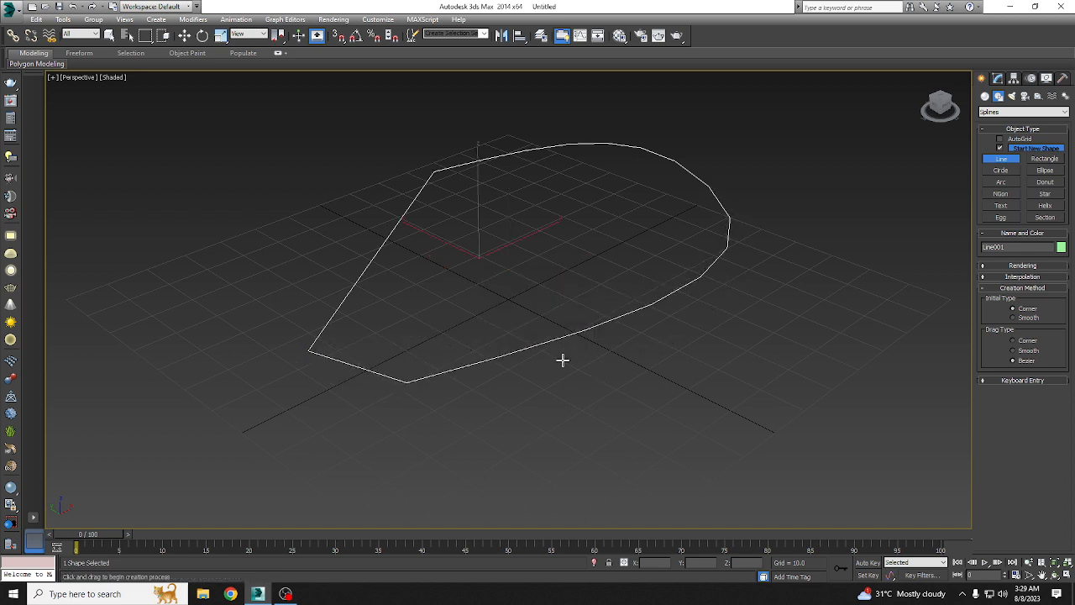
pyautogui.click(998, 77)
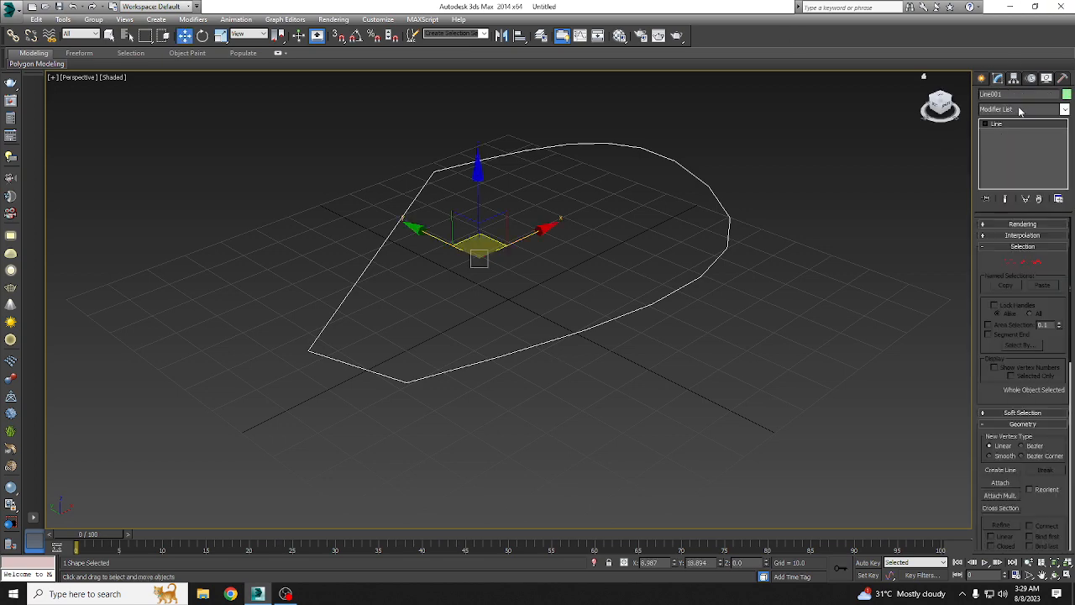
pyautogui.click(1020, 111)
pyautogui.write('ex')
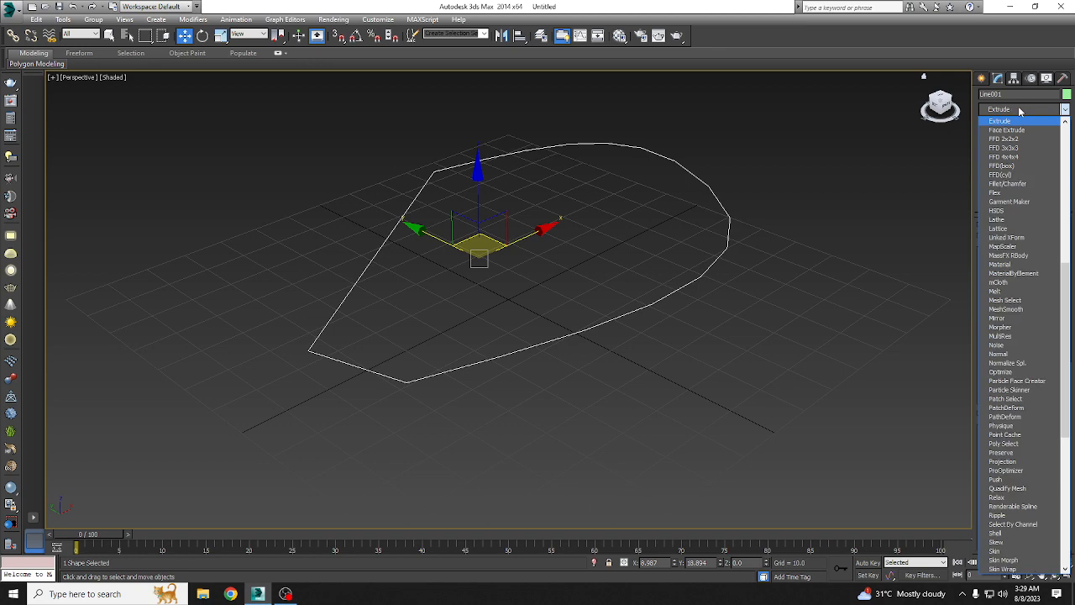
pyautogui.click(185, 37)
pyautogui.click(801, 135)
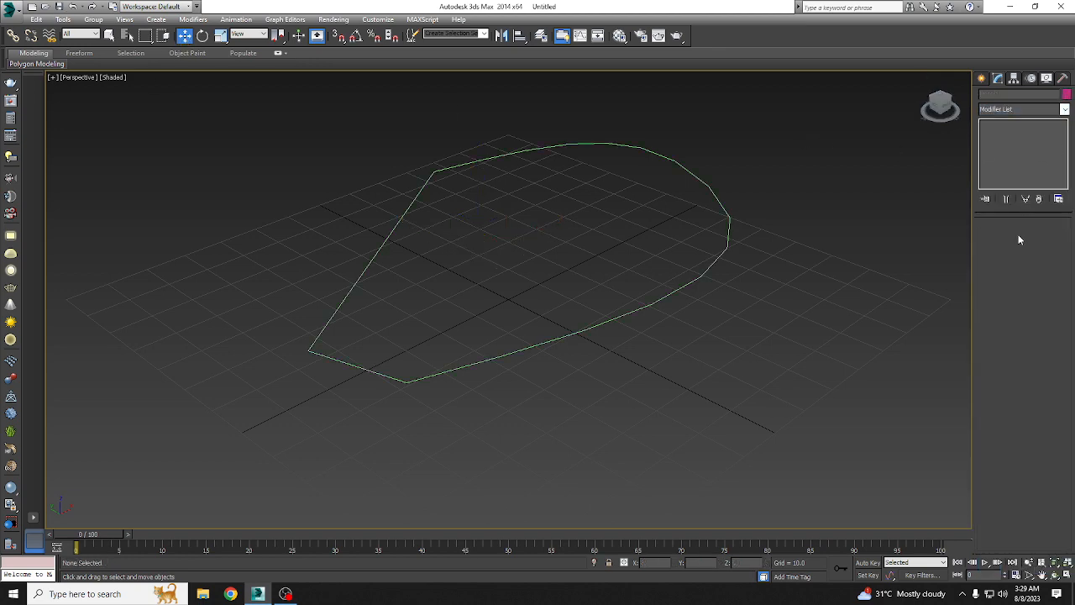
pyautogui.click(1013, 110)
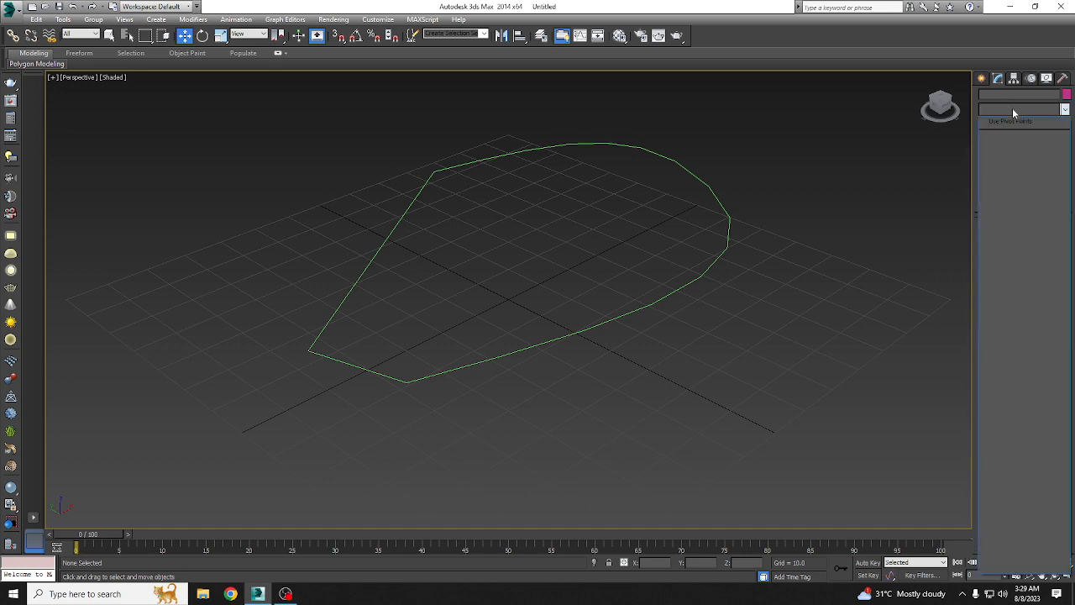
pyautogui.click(506, 298)
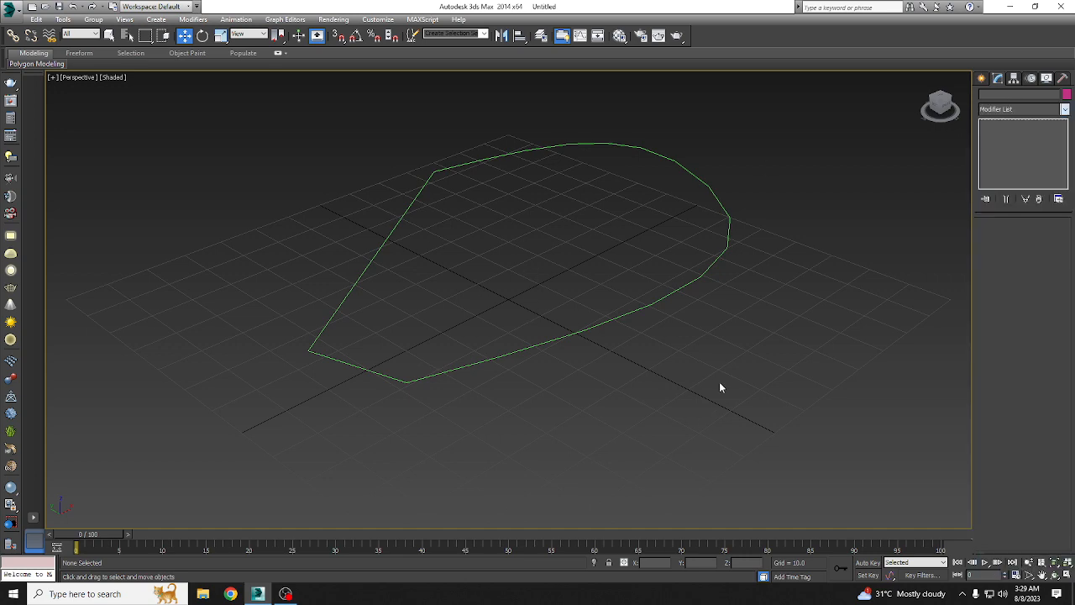
# Step: Apply the Extrude modifier to the closed line shape and adjust its extrusion amount
pyautogui.click(663, 294)
pyautogui.click(1026, 110)
pyautogui.write('ex')
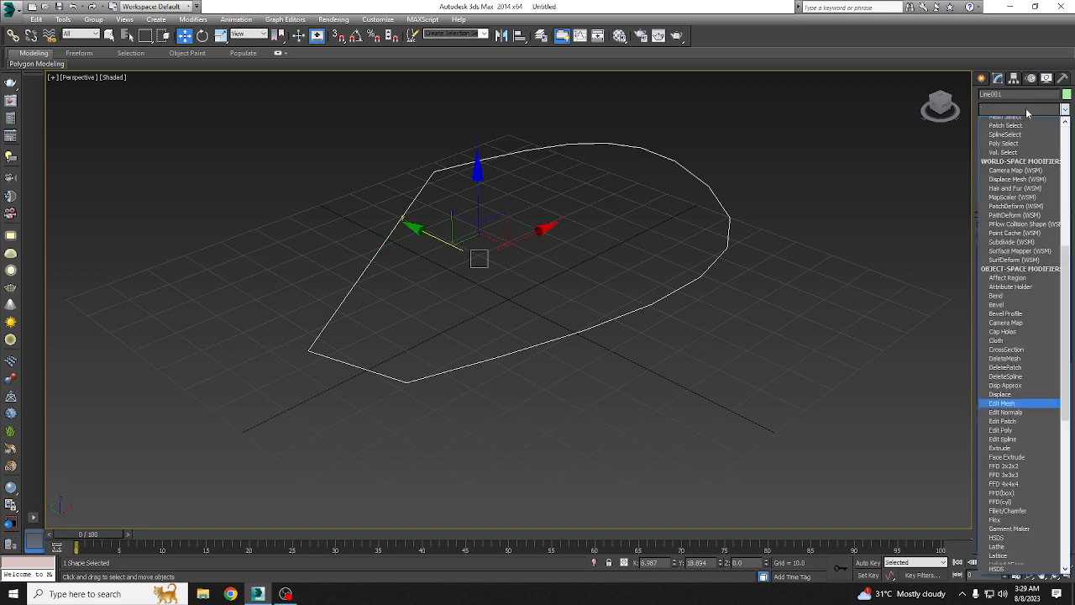
pyautogui.click(1001, 125)
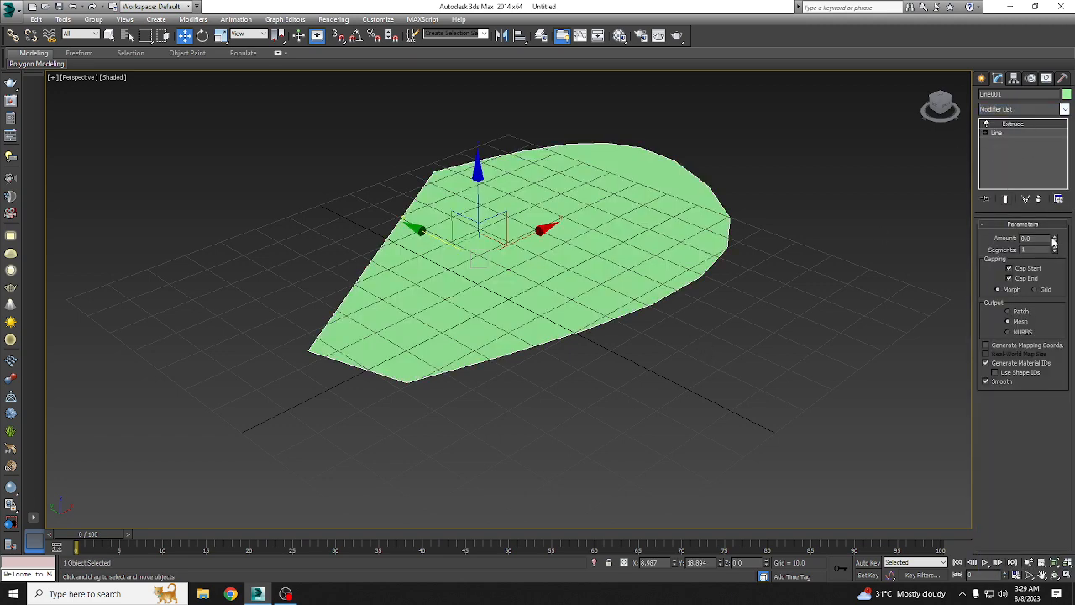
pyautogui.moveTo(1054, 239)
pyautogui.mouseDown()
pyautogui.moveTo(1060, 220)
pyautogui.moveTo(1060, 252)
pyautogui.moveTo(1060, 227)
pyautogui.mouseUp()
# Step: Undo the last extrusion change and delete the closed line shape
pyautogui.hotkey('ctrl', 'z')
pyautogui.press('Delete')
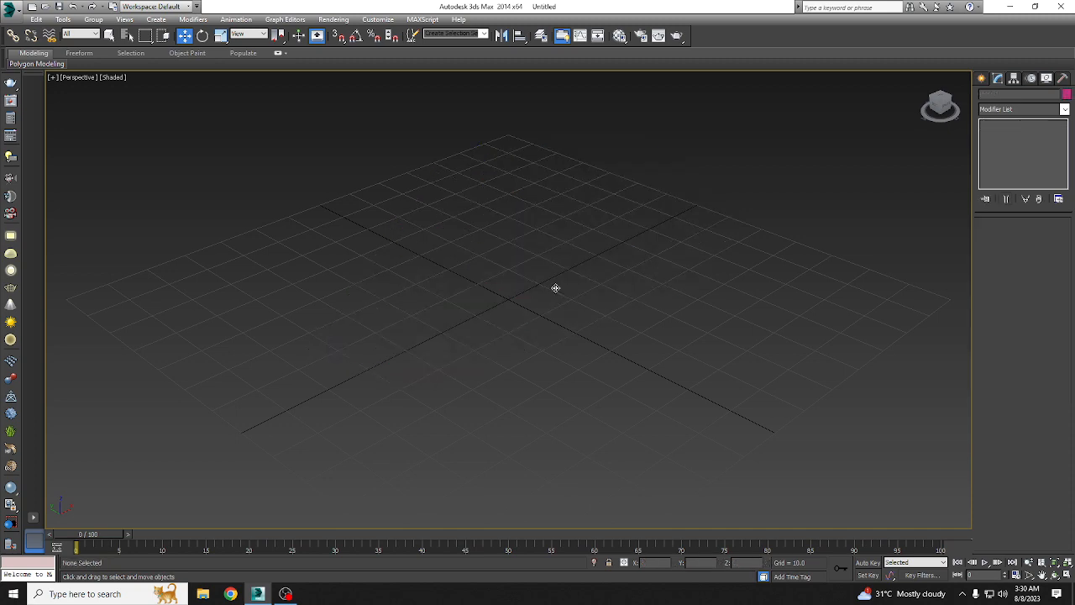
# Step: In the Top view, draw a closed 12-vertex Line spline with a wide angular body on the left and two prongs on the right
pyautogui.click(984, 79)
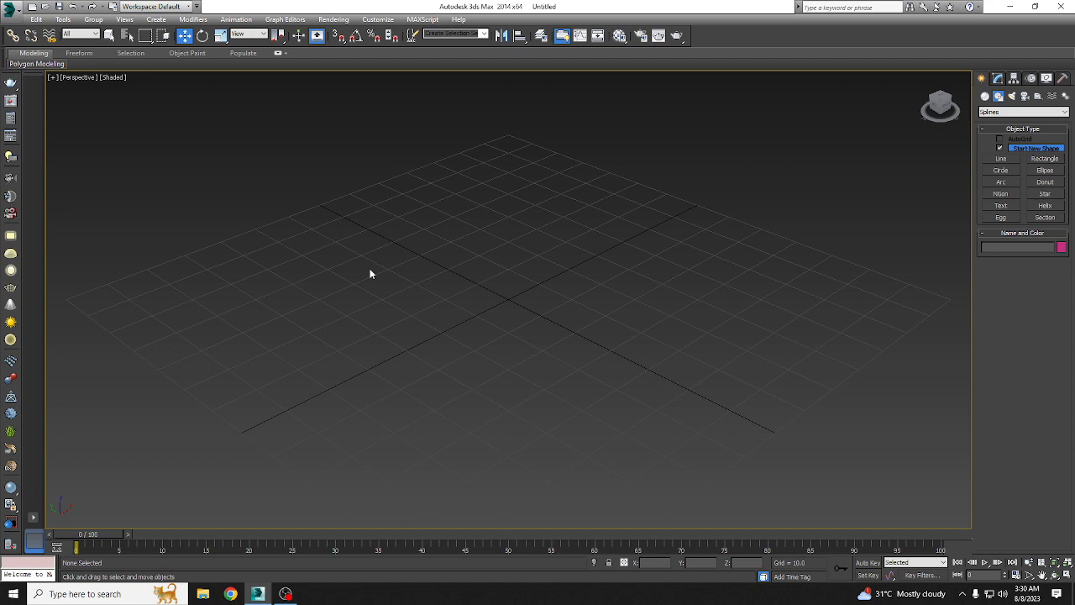
pyautogui.press('t')
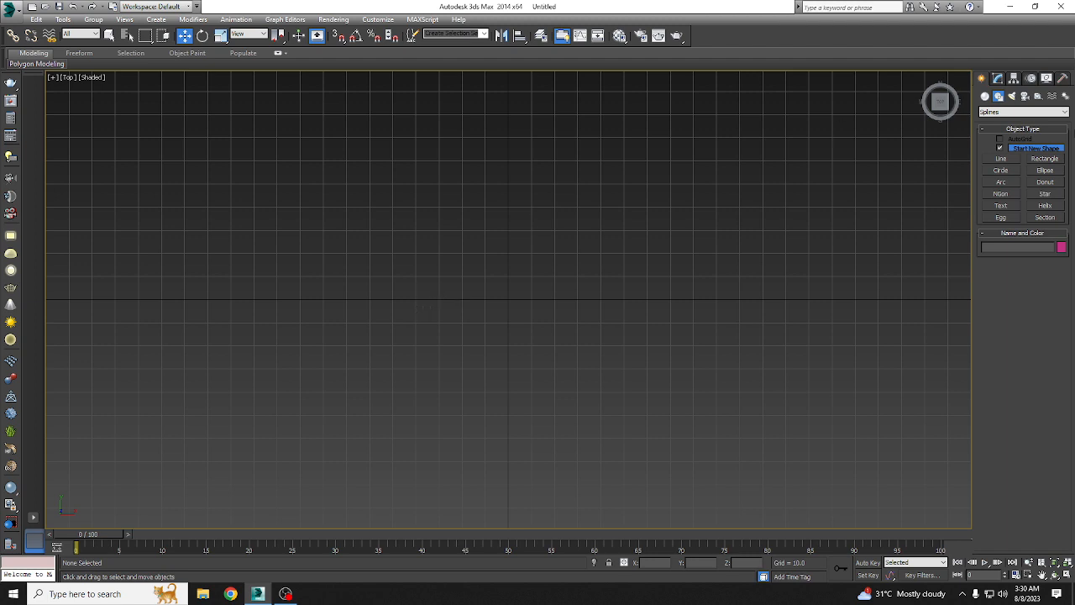
pyautogui.click(998, 159)
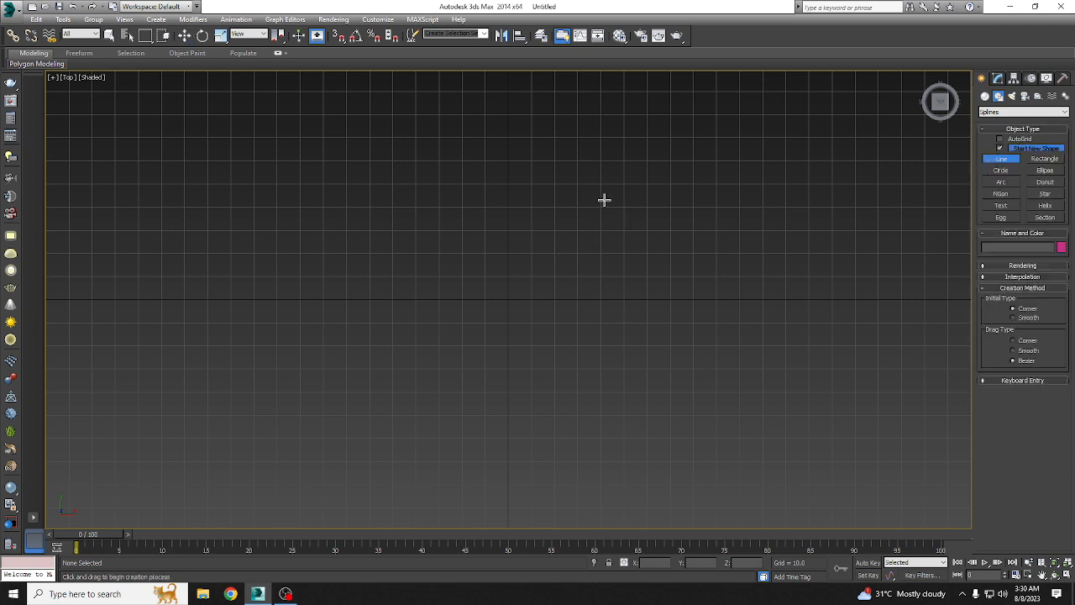
pyautogui.click(702, 171)
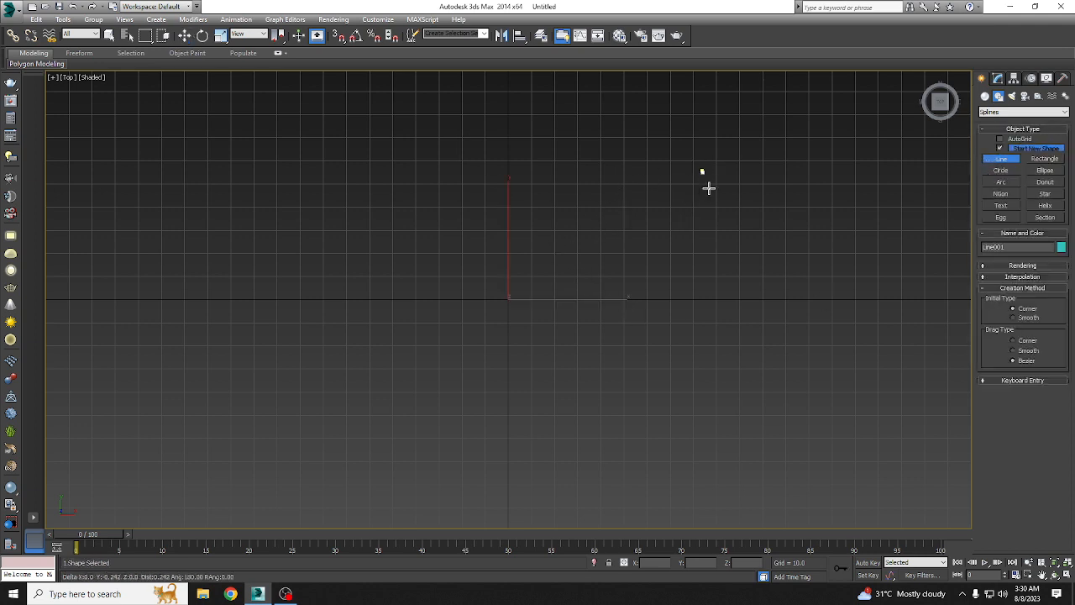
pyautogui.click(649, 259)
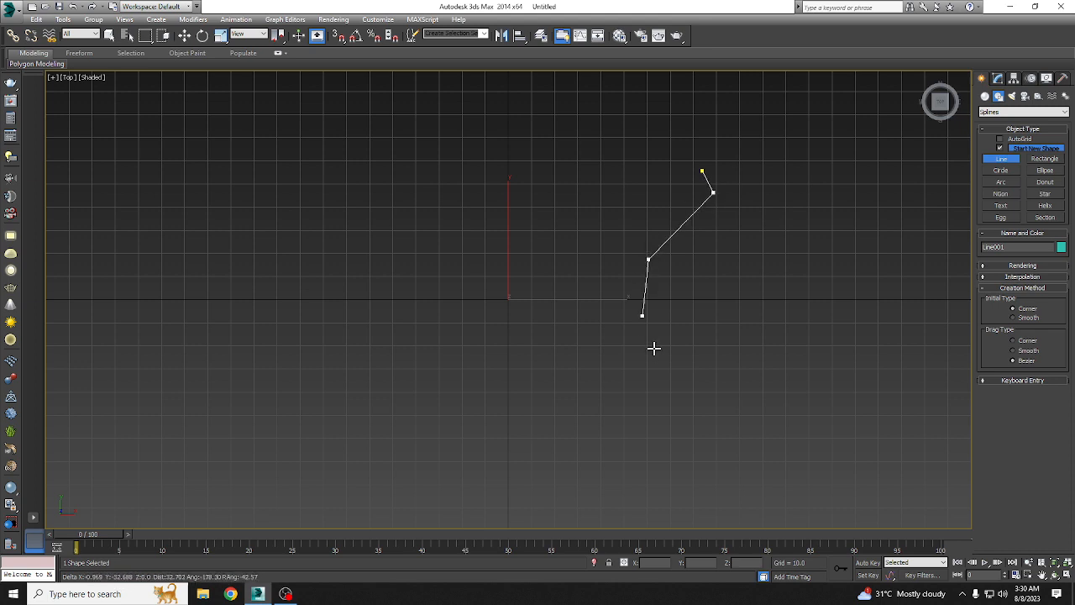
pyautogui.click(658, 325)
pyautogui.click(686, 338)
pyautogui.click(762, 337)
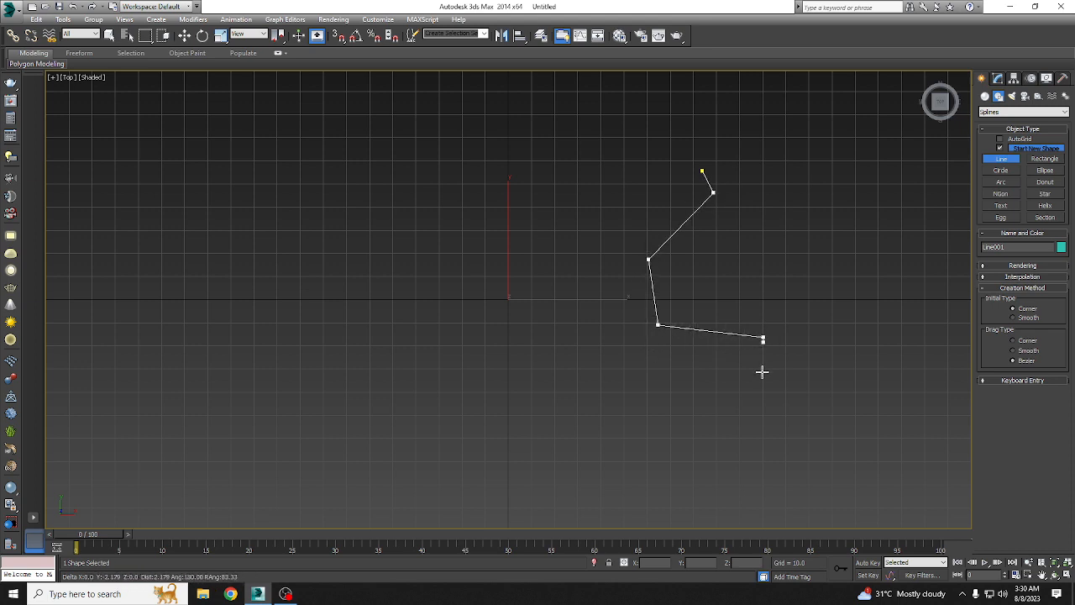
pyautogui.click(762, 364)
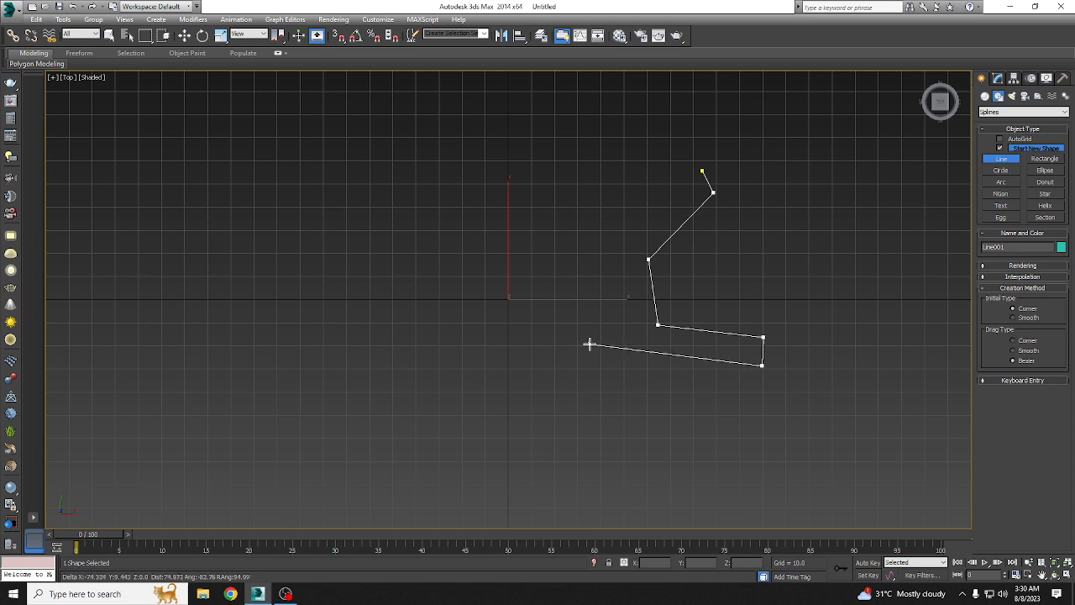
pyautogui.click(590, 345)
pyautogui.click(511, 429)
pyautogui.click(370, 395)
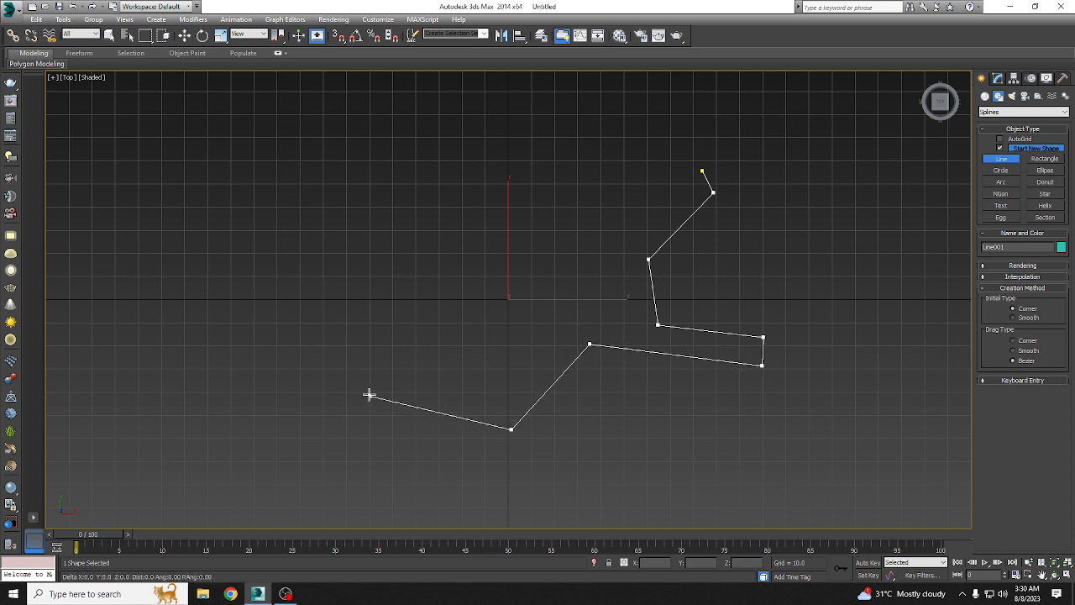
pyautogui.click(353, 277)
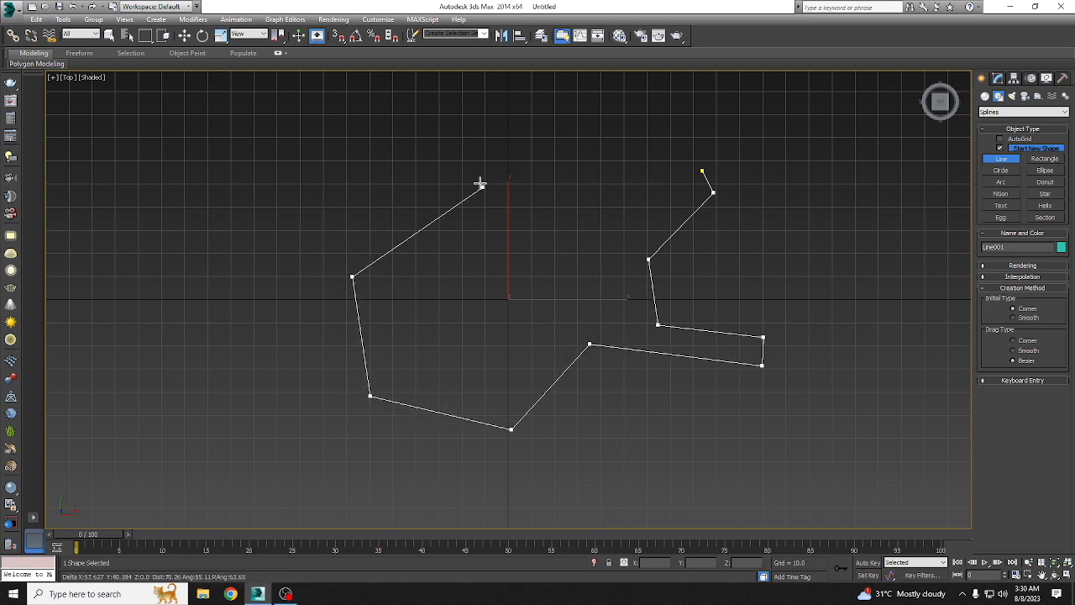
pyautogui.click(434, 199)
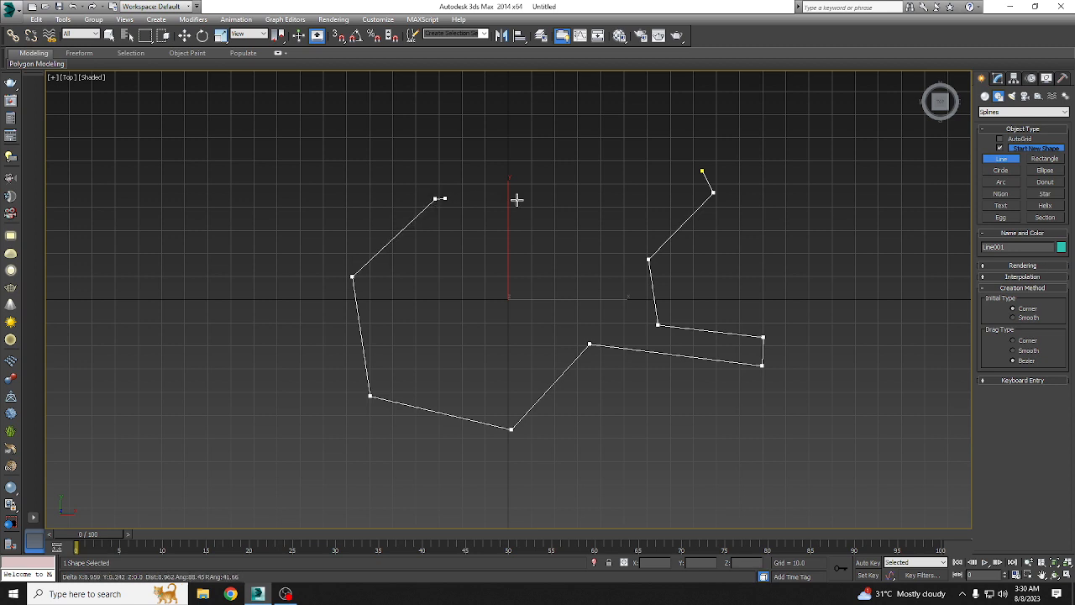
pyautogui.click(555, 216)
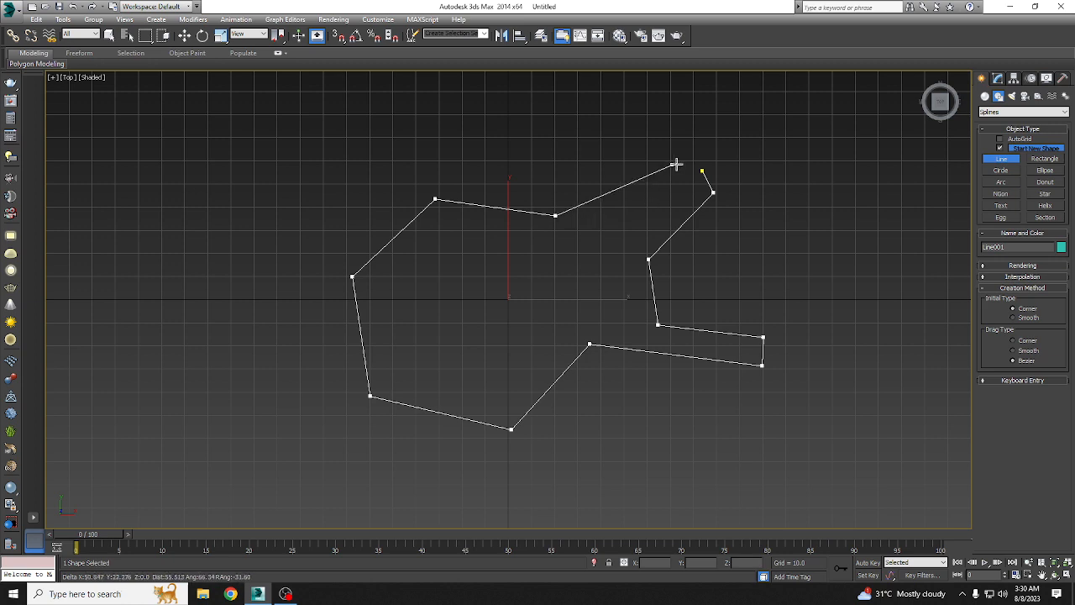
pyautogui.press('BackSpace')
pyautogui.click(594, 233)
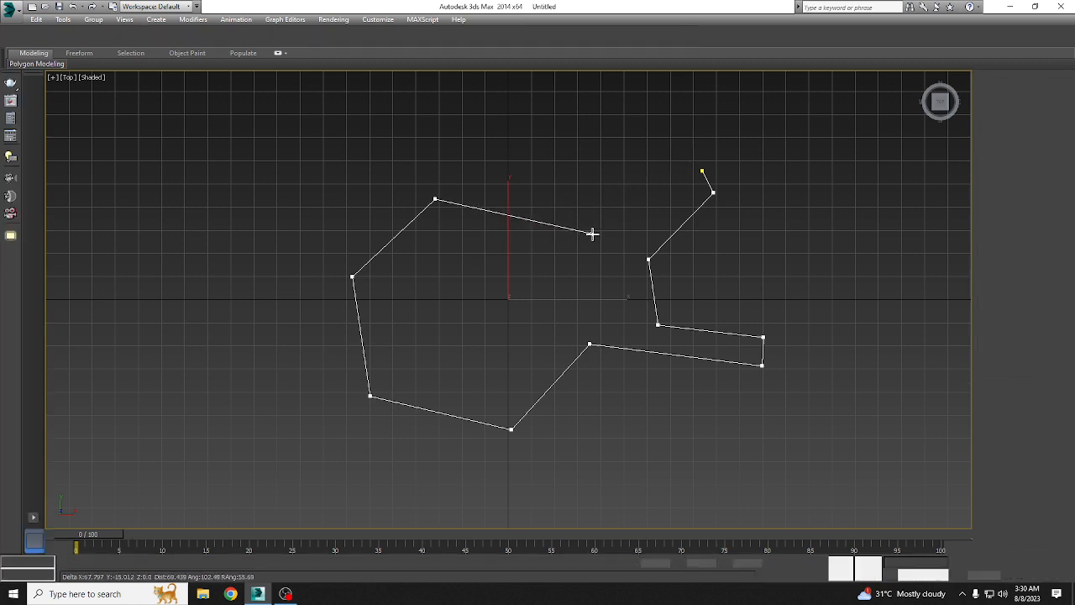
pyautogui.click(704, 172)
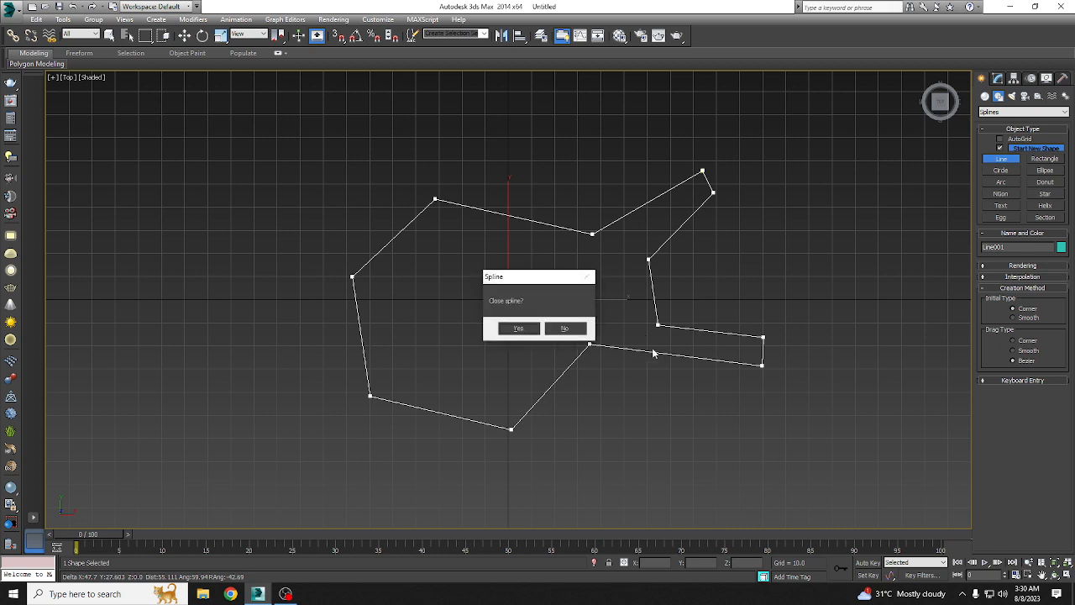
pyautogui.click(515, 329)
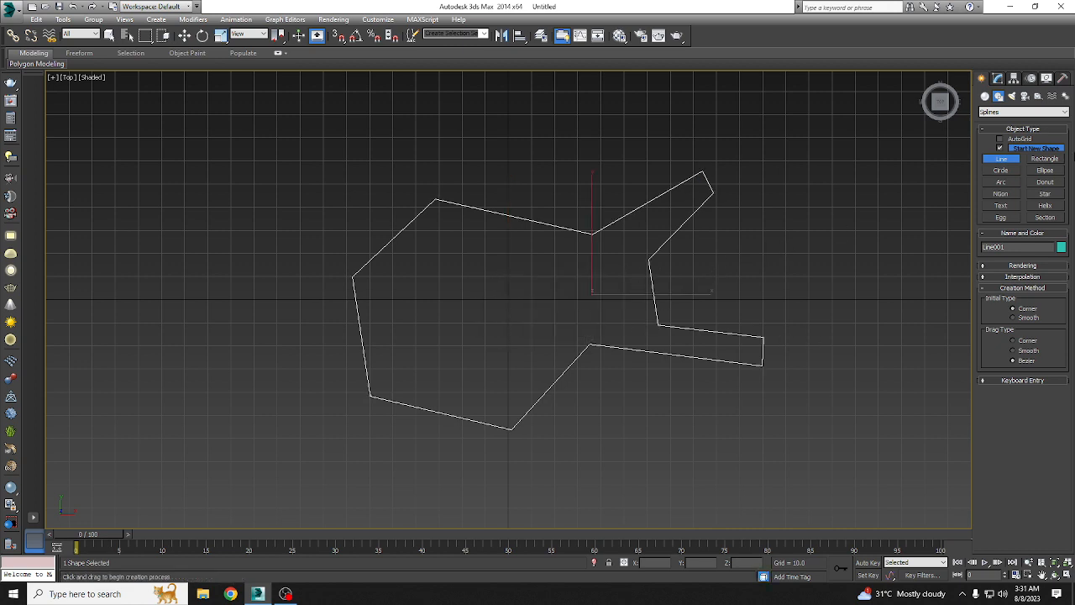
pyautogui.click(184, 36)
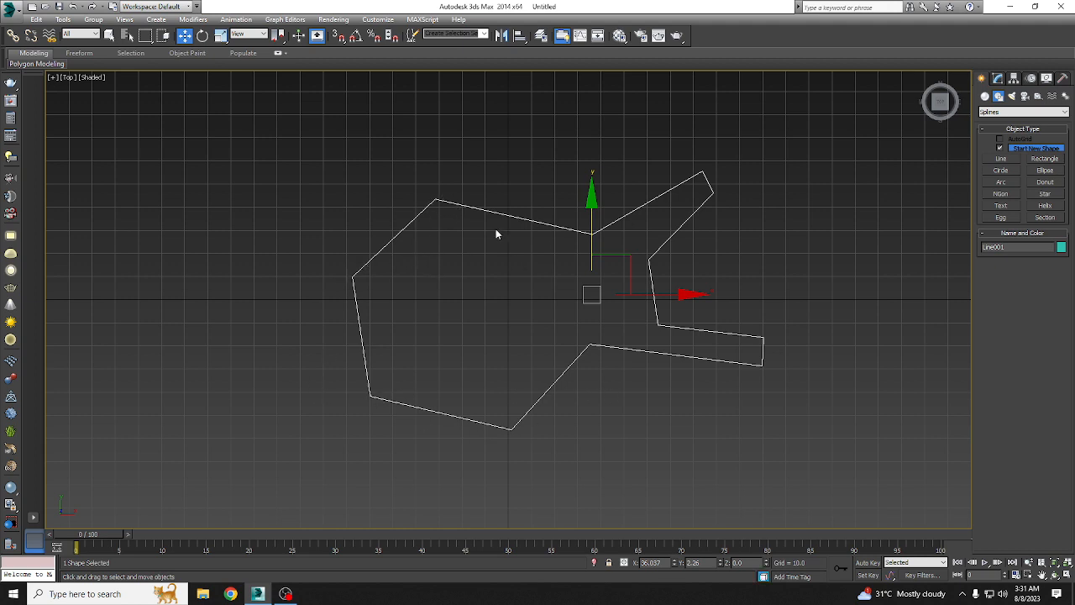
# Step: At vertex level, select the line shape's four outer body vertices and the two end vertices of each prong
pyautogui.moveTo(494, 252); pyautogui.dragTo(480, 254, button='middle')
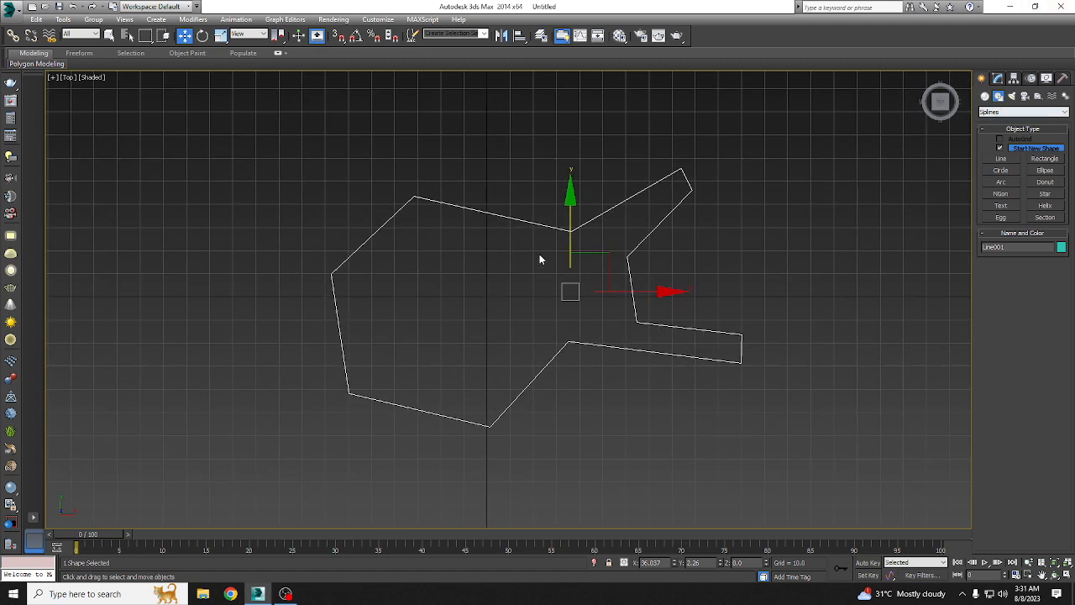
pyautogui.click(999, 78)
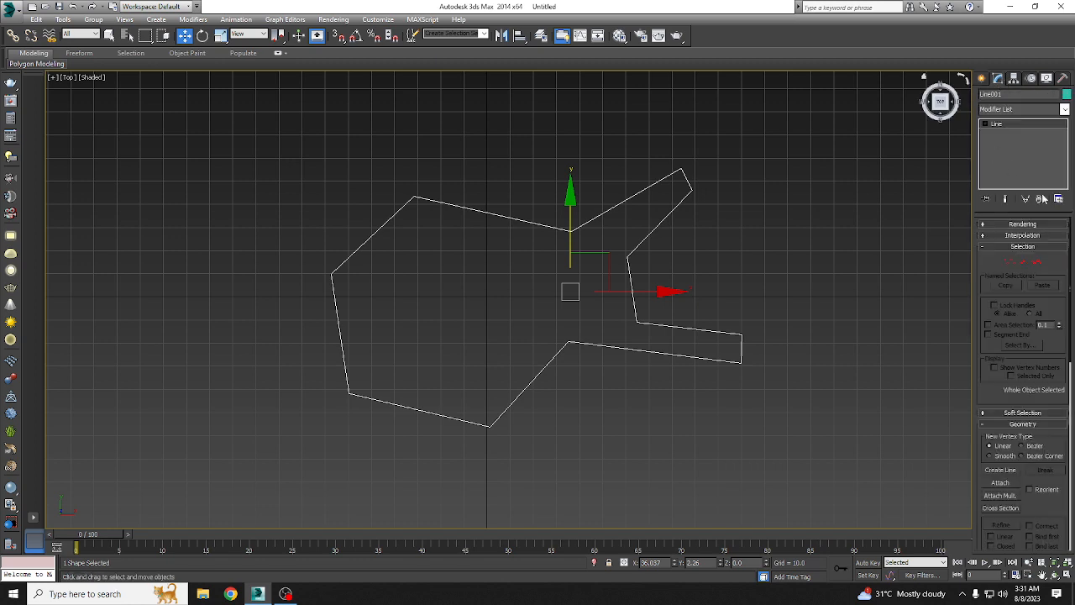
pyautogui.click(1010, 261)
pyautogui.moveTo(362, 160); pyautogui.dragTo(494, 235)
pyautogui.keyDown('ctrl'); pyautogui.click(333, 276); pyautogui.keyUp('ctrl')
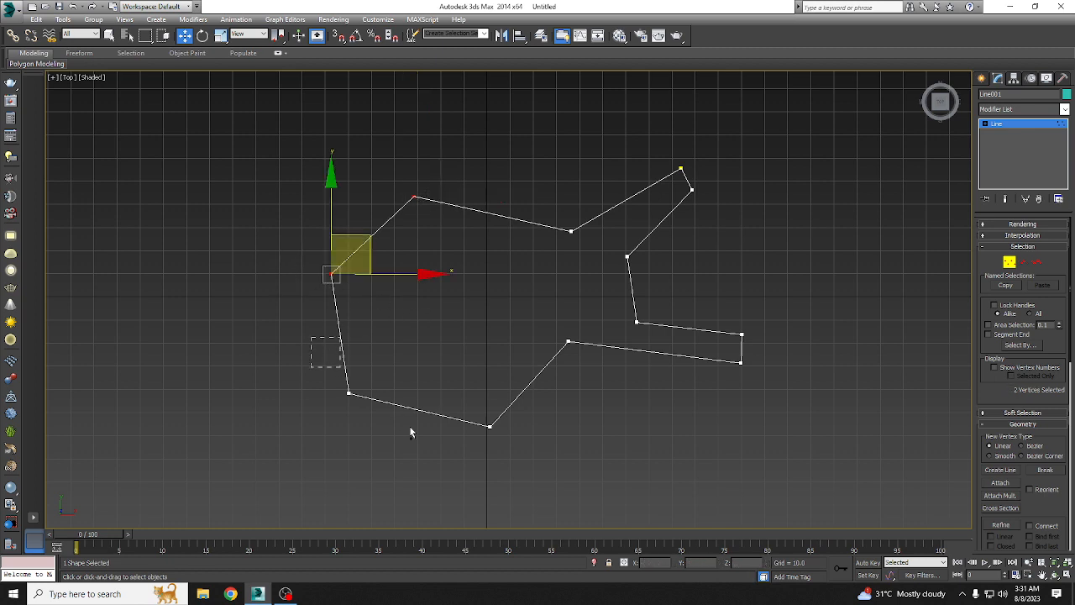
pyautogui.keyDown('ctrl'); pyautogui.moveTo(311, 336); pyautogui.dragTo(410, 433); pyautogui.keyUp('ctrl')
pyautogui.keyDown('ctrl'); pyautogui.moveTo(461, 362); pyautogui.dragTo(587, 465); pyautogui.keyUp('ctrl')
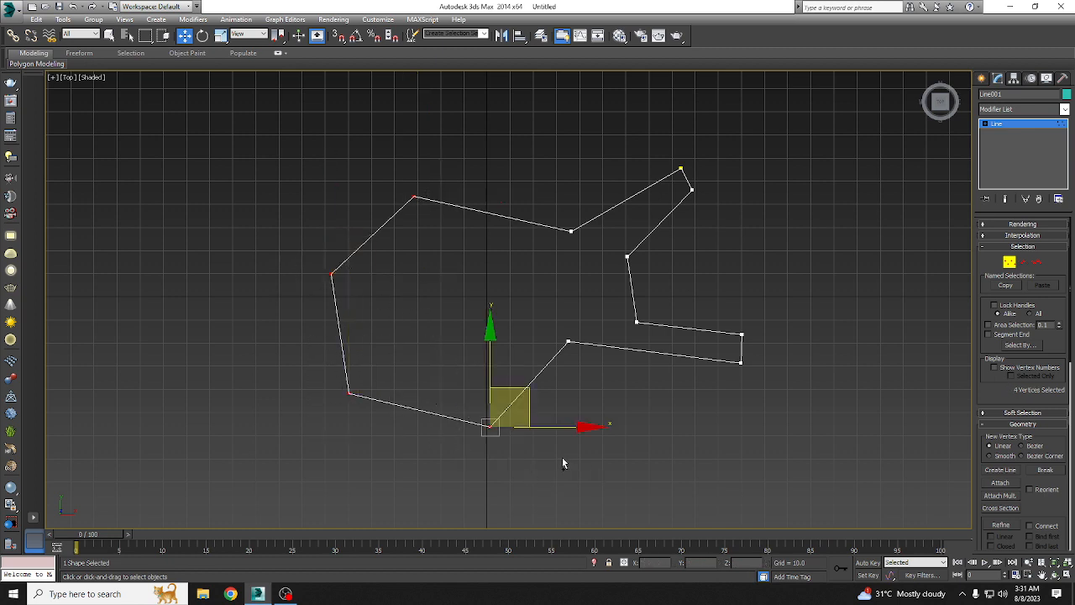
pyautogui.keyDown('ctrl'); pyautogui.moveTo(677, 155); pyautogui.dragTo(714, 206); pyautogui.keyUp('ctrl')
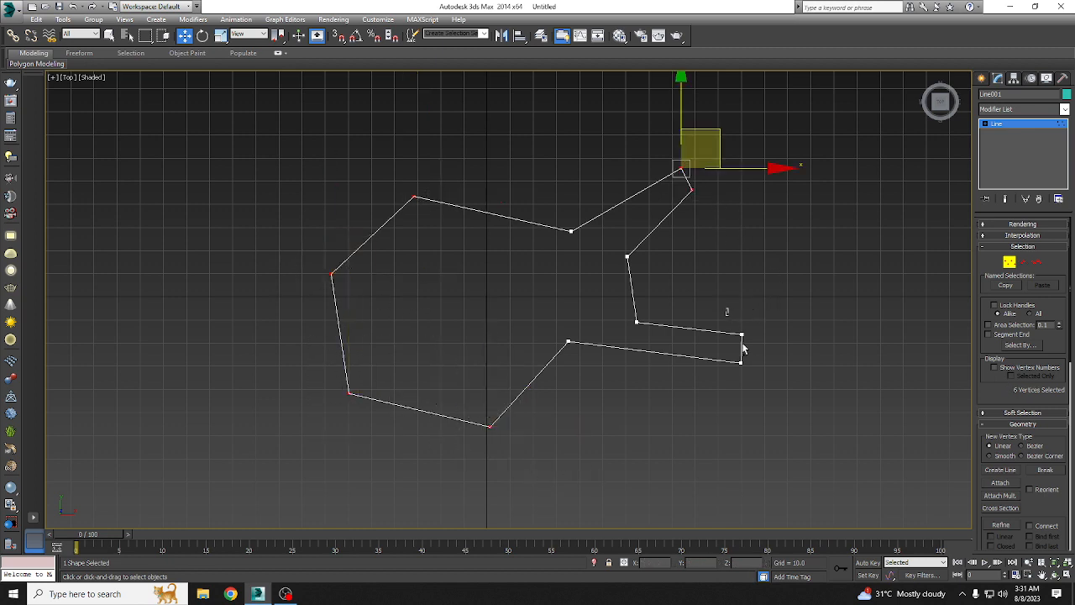
pyautogui.keyDown('ctrl'); pyautogui.moveTo(742, 348); pyautogui.dragTo(835, 407); pyautogui.keyUp('ctrl')
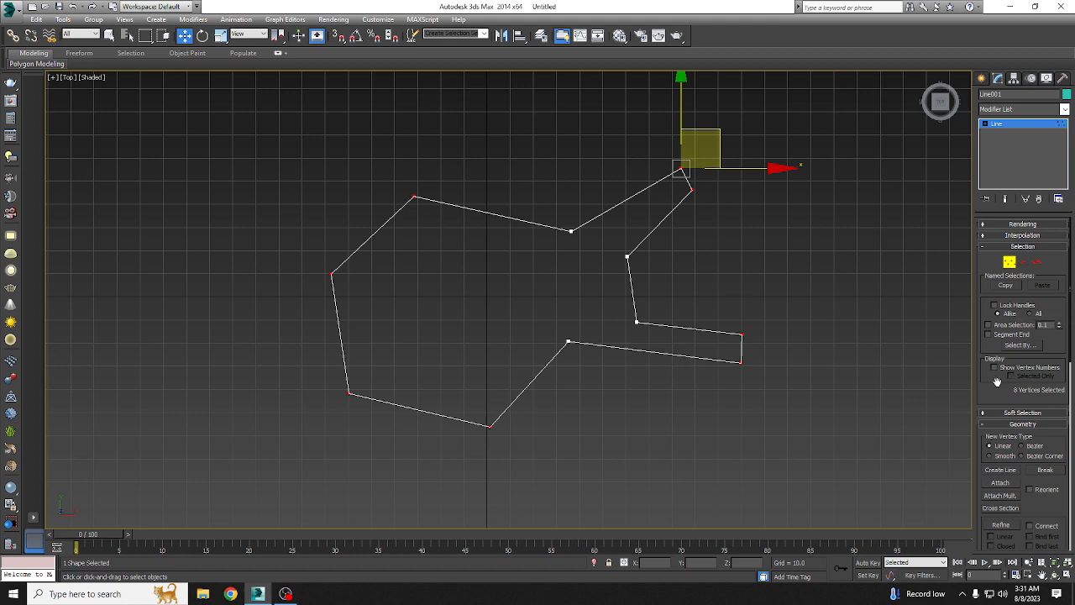
# Step: Try a small Fillet on the eight selected body and prong-end vertices, and undo it
pyautogui.moveTo(992, 378); pyautogui.dragTo(980, 213)
pyautogui.scroll(-3, 1000, 359)
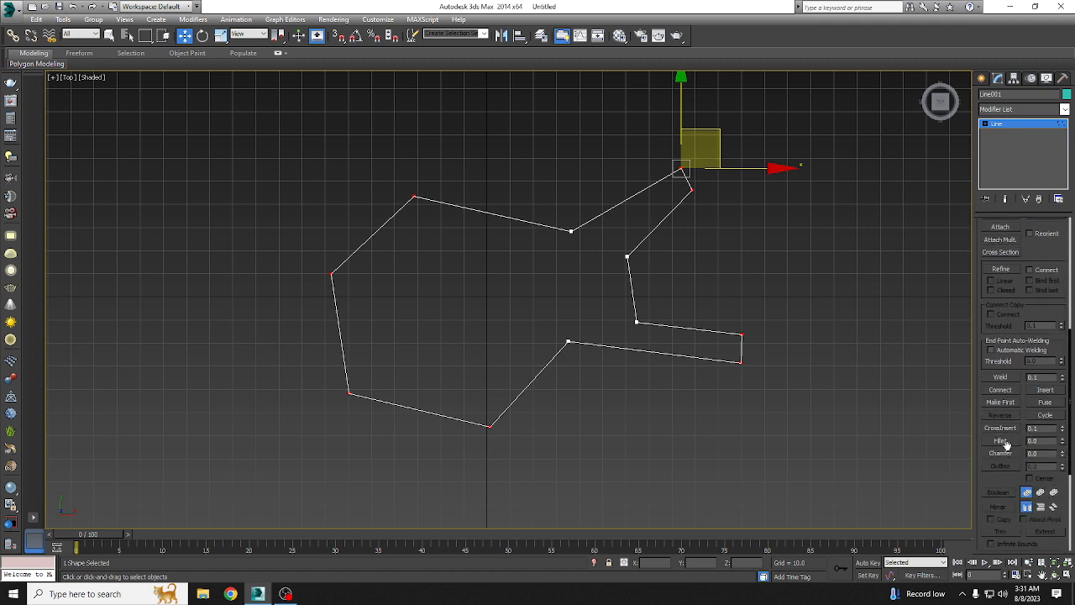
pyautogui.click(1006, 445)
pyautogui.moveTo(741, 360); pyautogui.dragTo(755, 346)
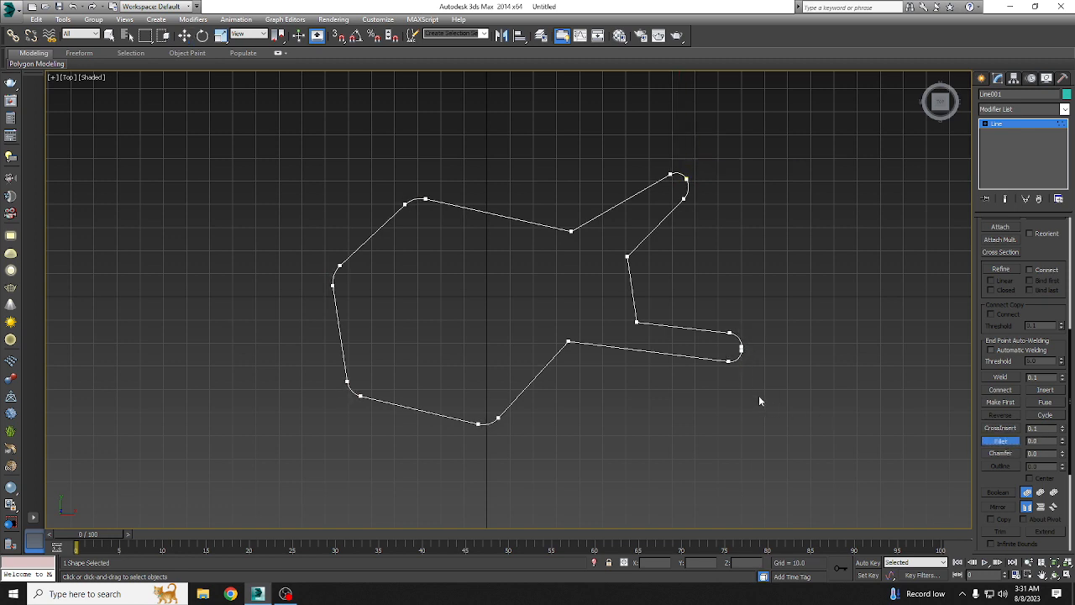
pyautogui.hotkey('ctrl', 'z')
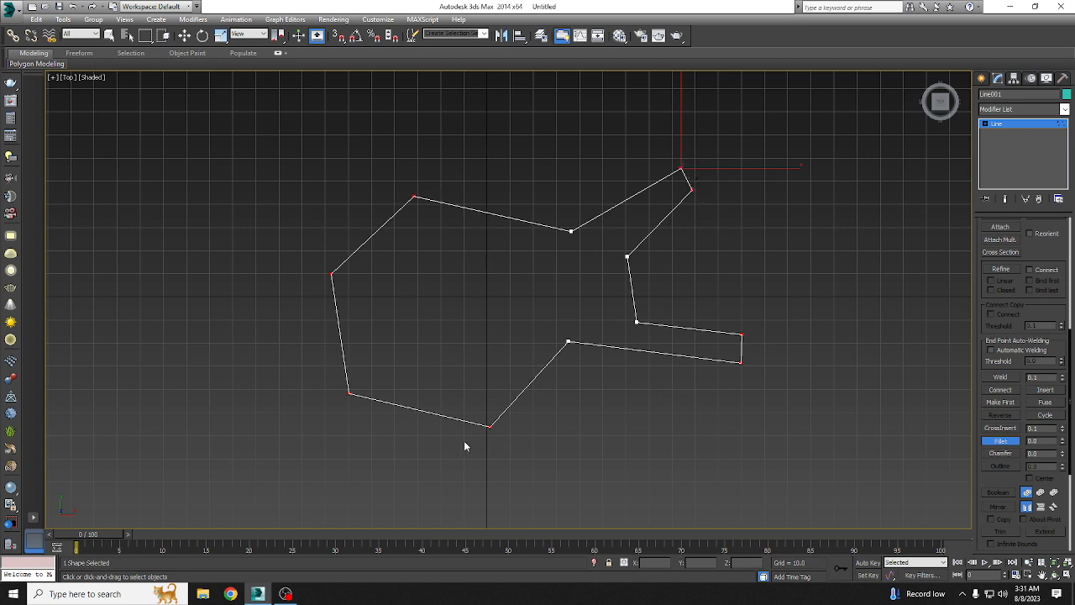
# Step: Limit the selection to the body's four outer vertices and fillet them with a large radius to make a nearly round outline
pyautogui.press('w')
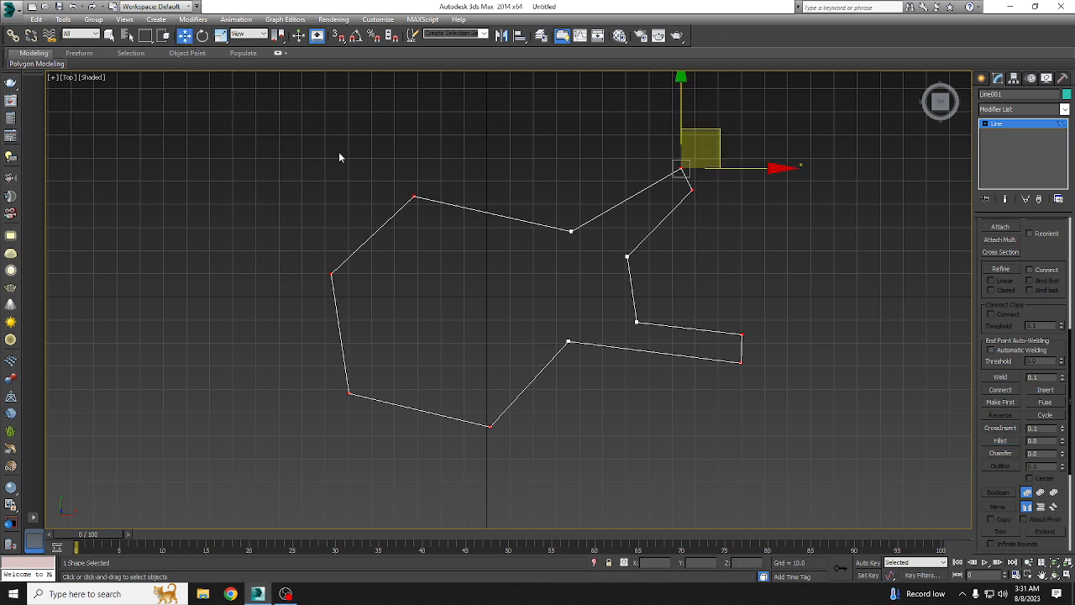
pyautogui.click(339, 196)
pyautogui.moveTo(526, 484); pyautogui.dragTo(496, 468)
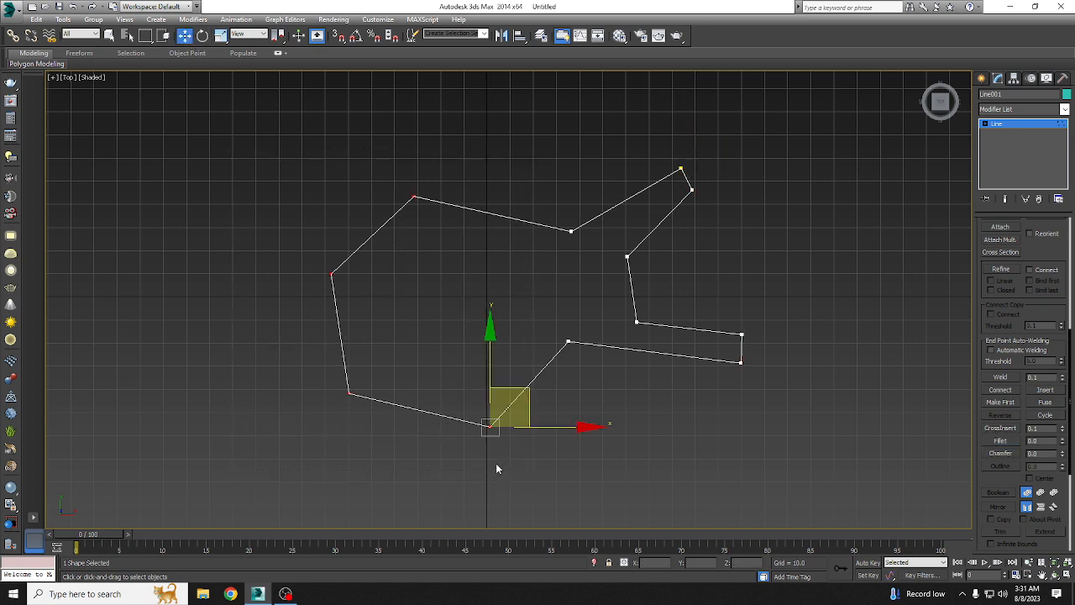
pyautogui.click(1000, 440)
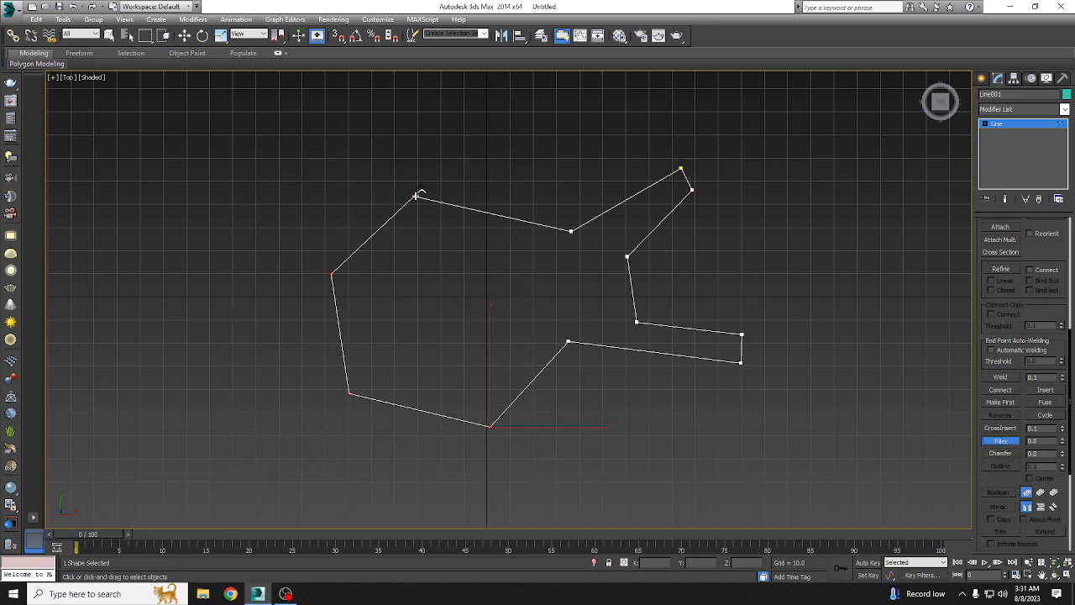
pyautogui.moveTo(420, 194); pyautogui.dragTo(429, 120)
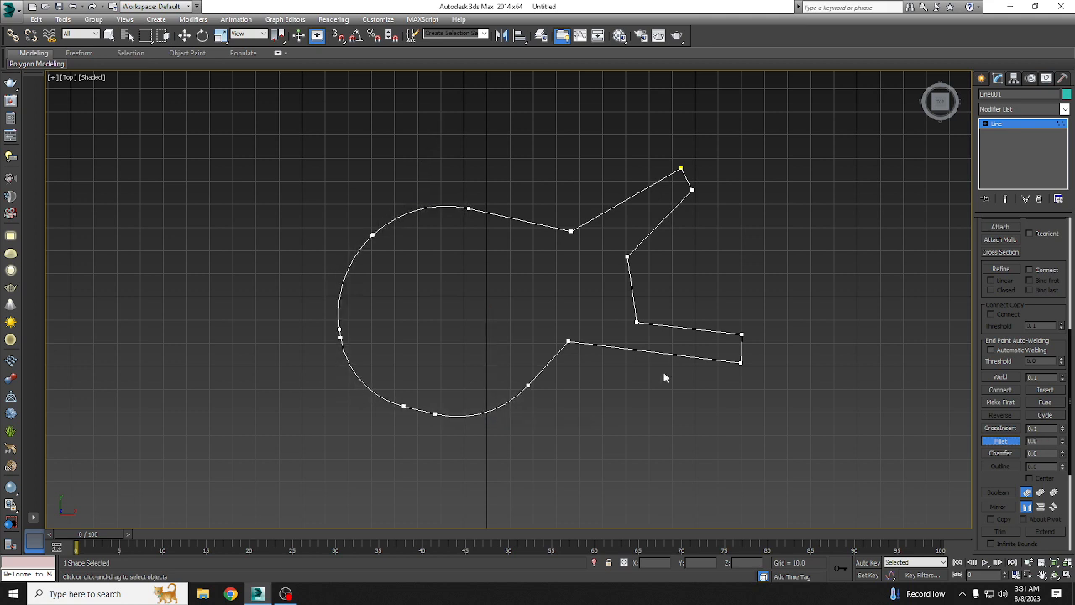
# Step: Delete the left one of the two neighbouring fillet vertices at the bottom of the rounded body
pyautogui.click(184, 35)
pyautogui.click(404, 407)
pyautogui.moveTo(436, 367); pyautogui.dragTo(428, 365)
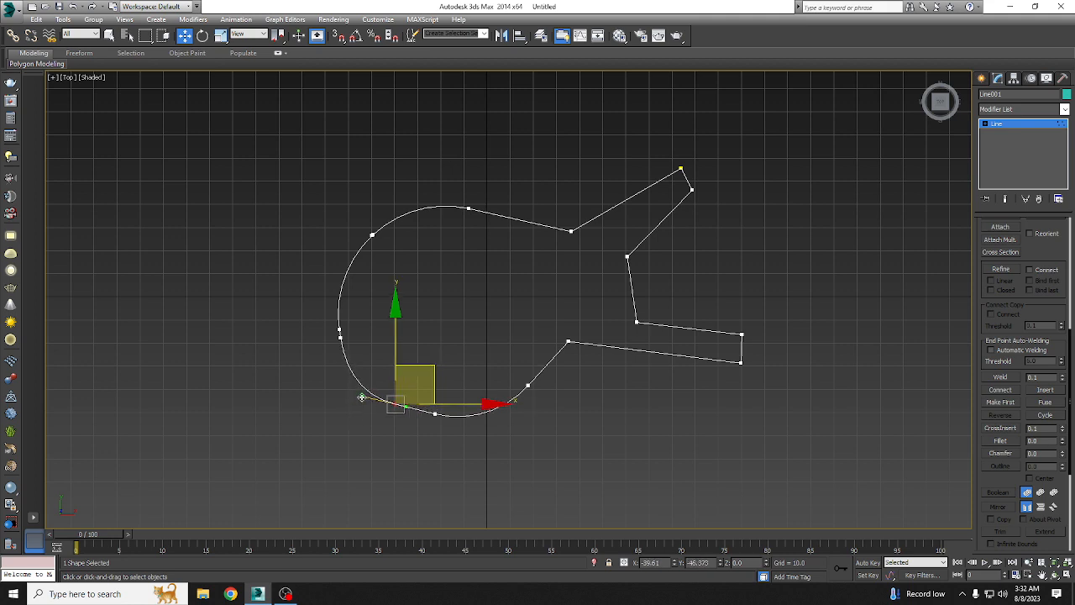
pyautogui.moveTo(362, 395); pyautogui.dragTo(362, 391)
pyautogui.press('Delete')
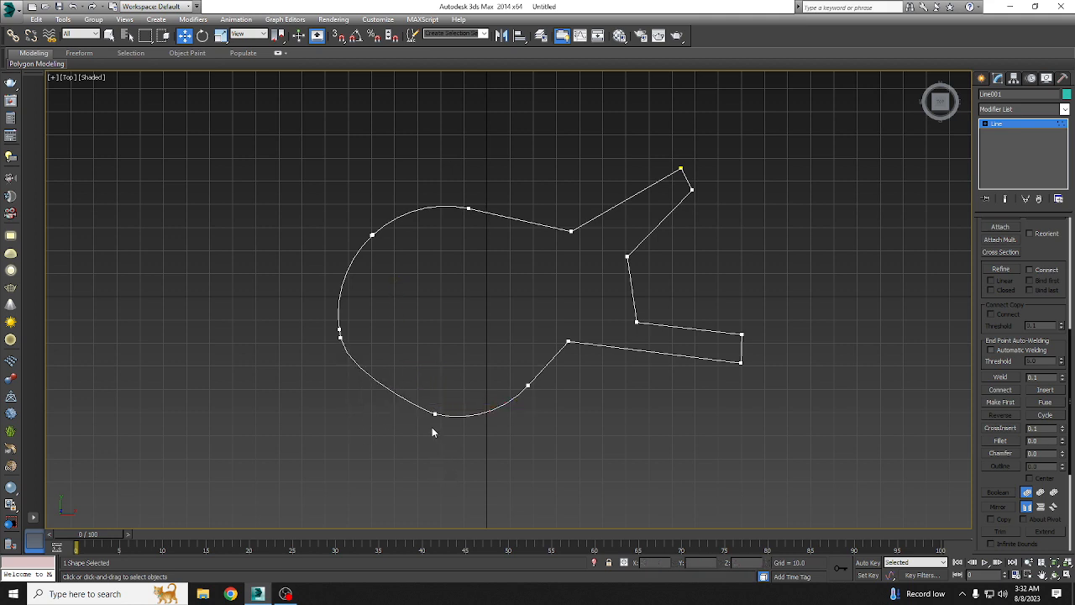
# Step: Move the lower of the two close vertices on the body's left side slightly down and to the right
pyautogui.click(339, 331)
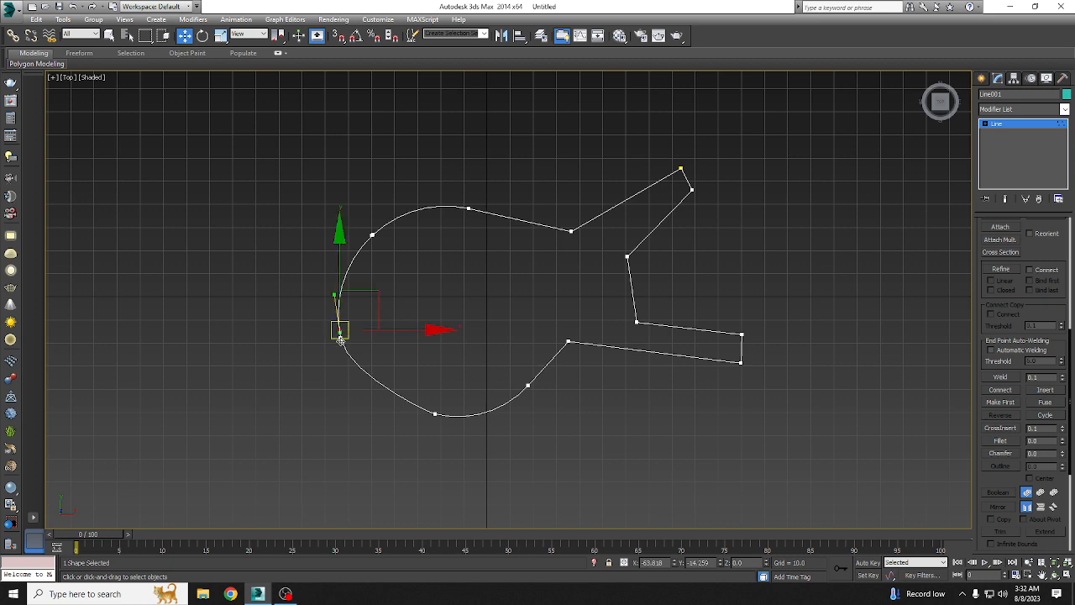
pyautogui.click(340, 338)
pyautogui.moveTo(341, 299); pyautogui.dragTo(385, 318)
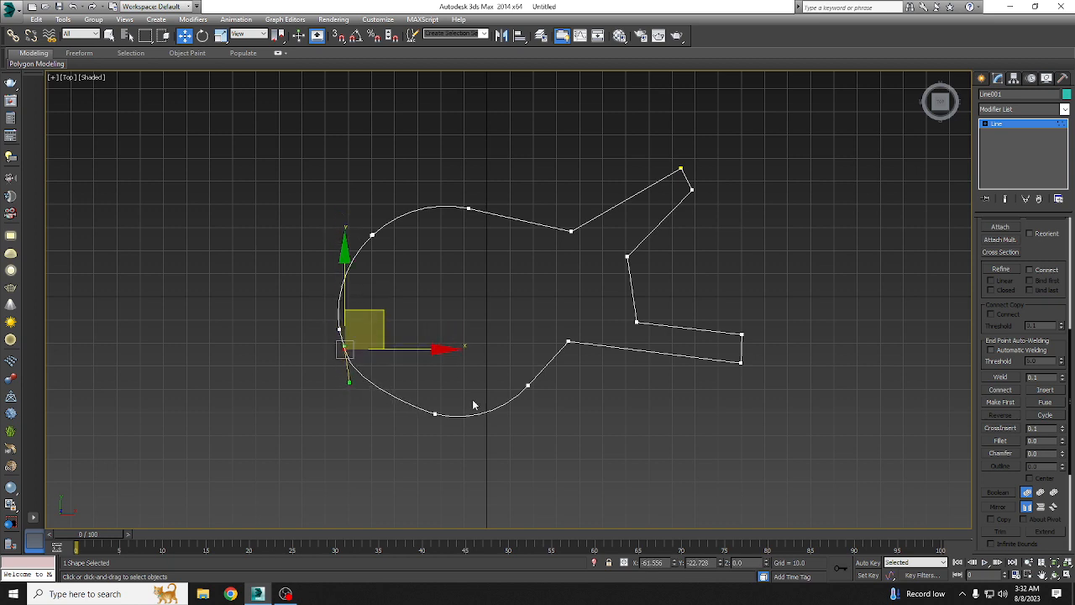
# Step: Fillet the two inward corner vertices where the rounded body meets the prongs with a small radius
pyautogui.click(569, 230)
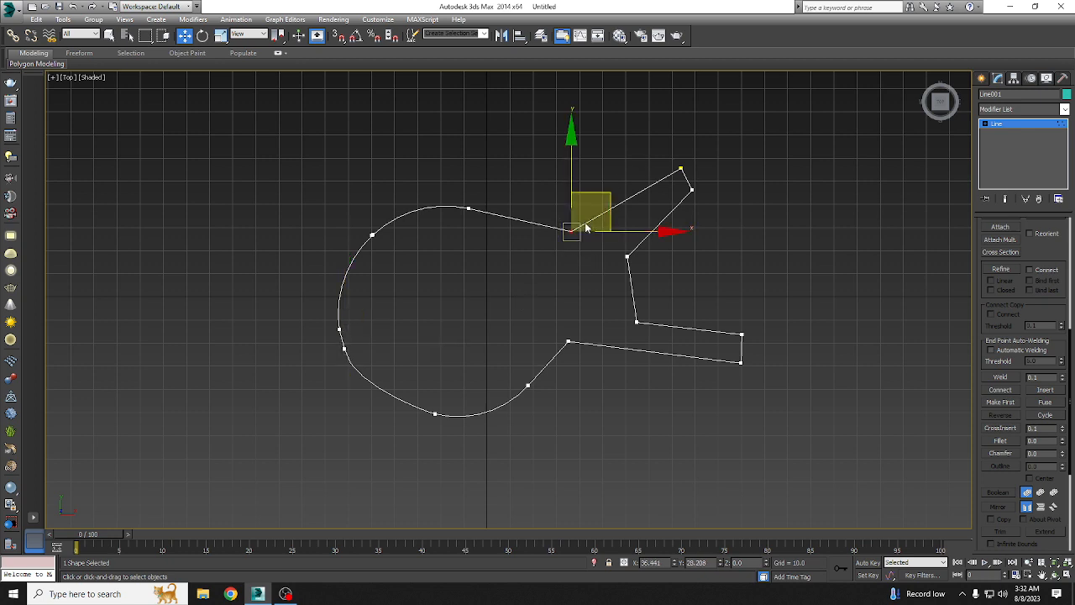
pyautogui.click(568, 342)
pyautogui.click(1000, 441)
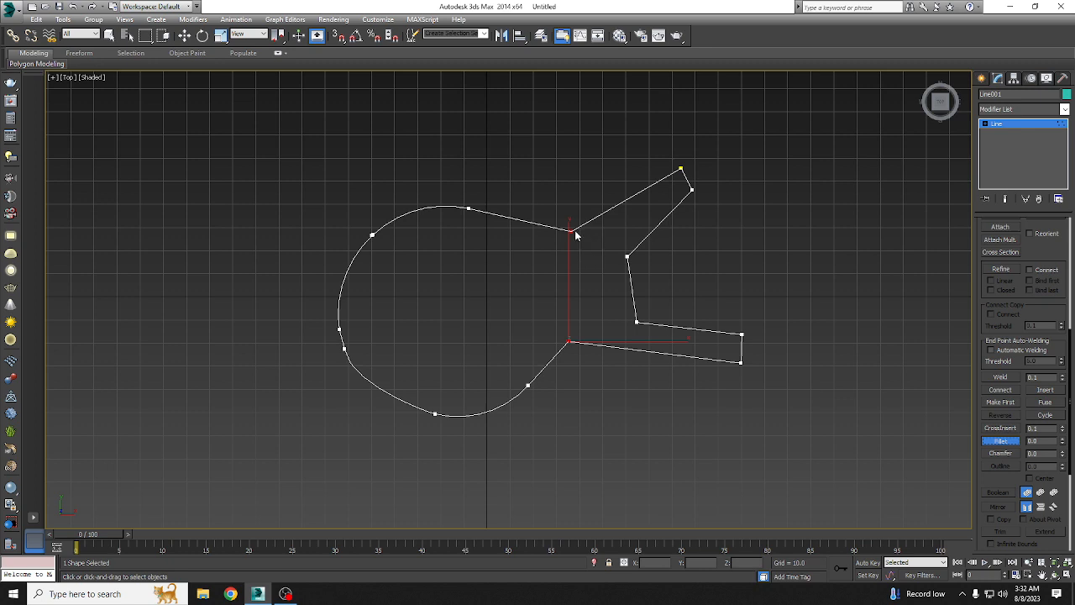
pyautogui.moveTo(575, 236)
pyautogui.mouseDown()
pyautogui.moveTo(579, 213)
pyautogui.moveTo(574, 225)
pyautogui.mouseUp()
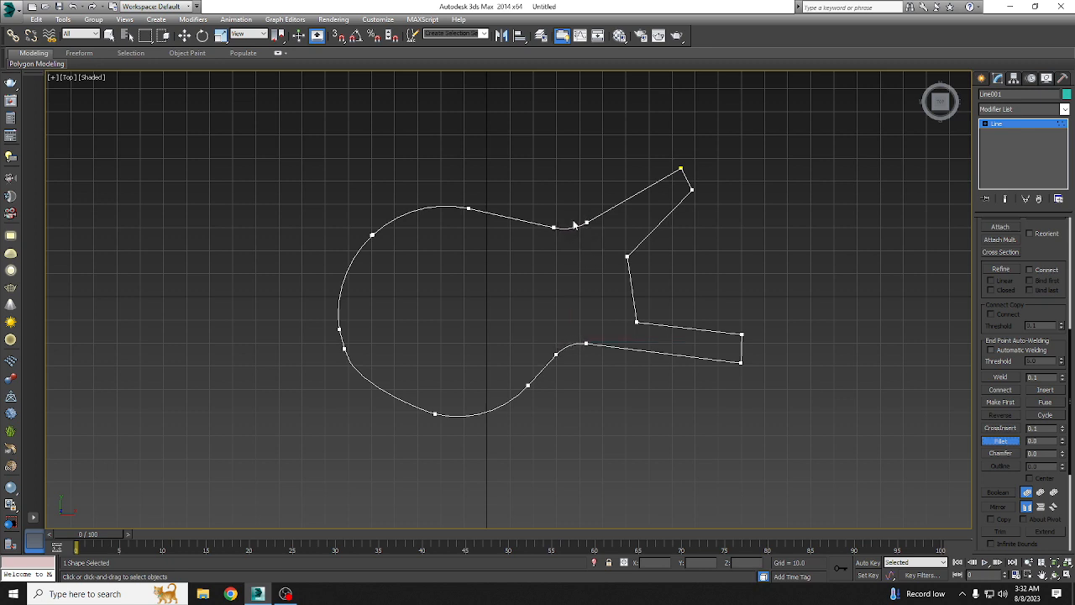
# Step: Fillet the four outer vertices at the tips of the two prongs with a small radius
pyautogui.click(183, 36)
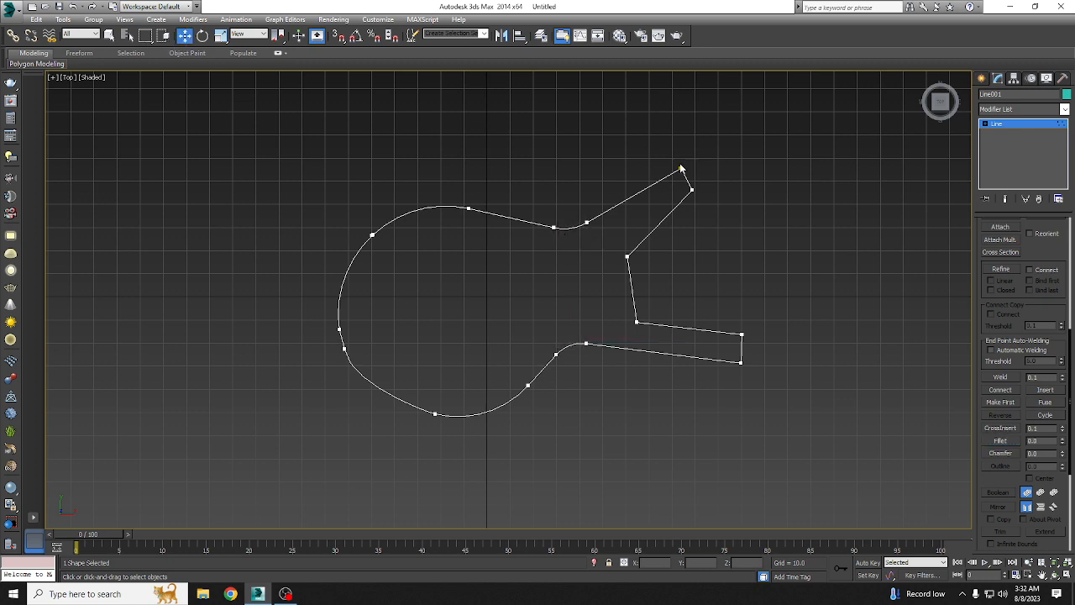
pyautogui.click(681, 168)
pyautogui.moveTo(727, 301); pyautogui.dragTo(785, 389)
pyautogui.click(1008, 441)
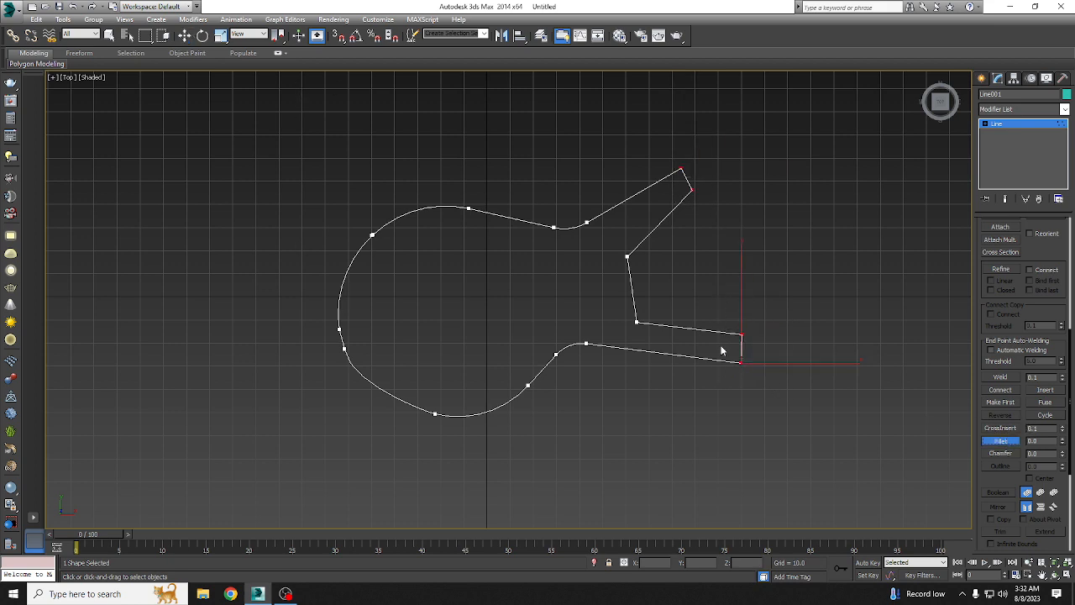
pyautogui.moveTo(741, 336)
pyautogui.mouseDown()
pyautogui.moveTo(746, 319)
pyautogui.moveTo(748, 337)
pyautogui.mouseUp()
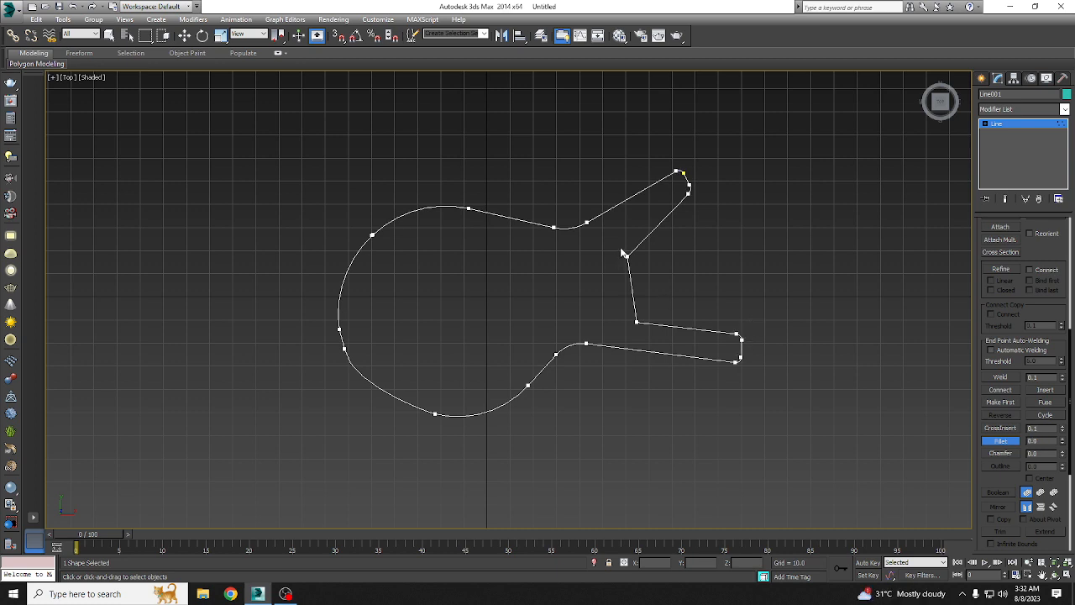
# Step: Fillet the two inner vertices between the prongs with a small radius and leave vertex editing
pyautogui.moveTo(613, 235); pyautogui.dragTo(641, 308)
pyautogui.click(185, 36)
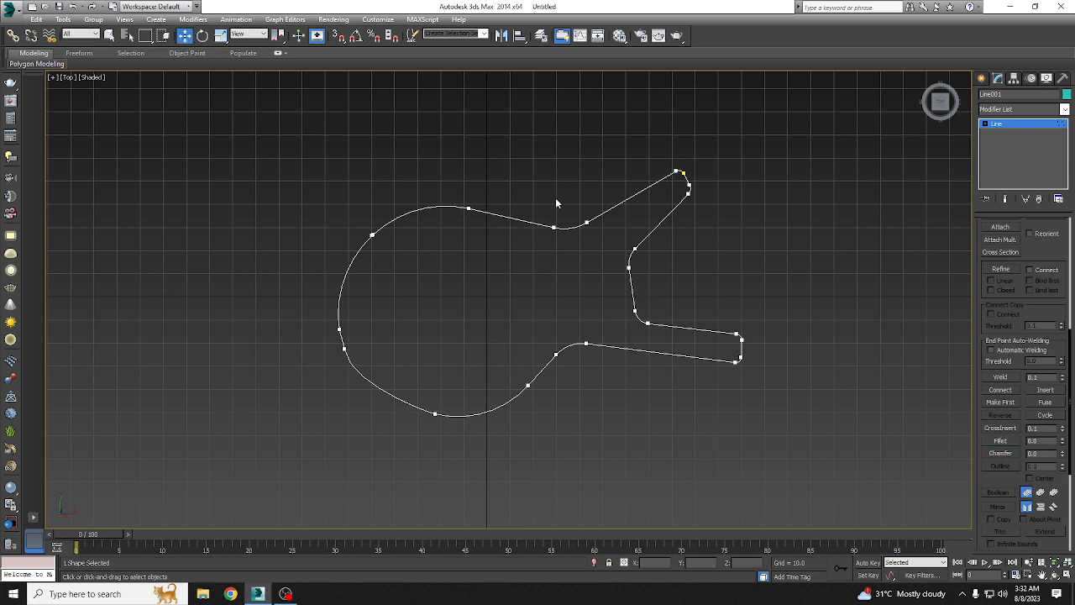
pyautogui.click(987, 124)
pyautogui.click(1007, 132)
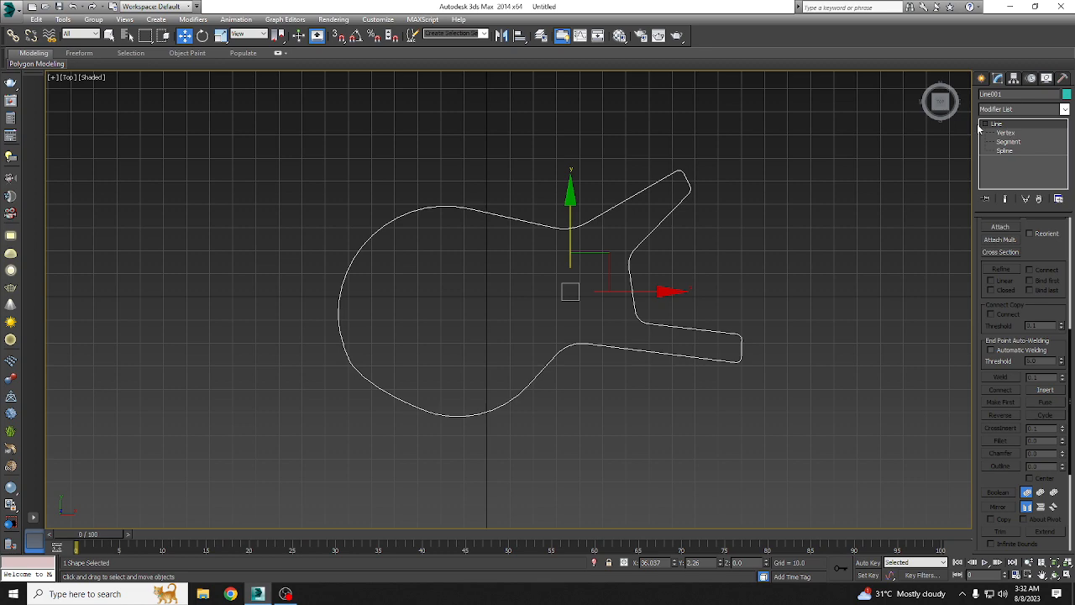
# Step: Draw a closed Line outline of a long guitar neck with a flared headstock, starting between the body's prongs and running up to the right
pyautogui.click(981, 78)
pyautogui.moveTo(793, 300); pyautogui.dragTo(479, 331, button='middle')
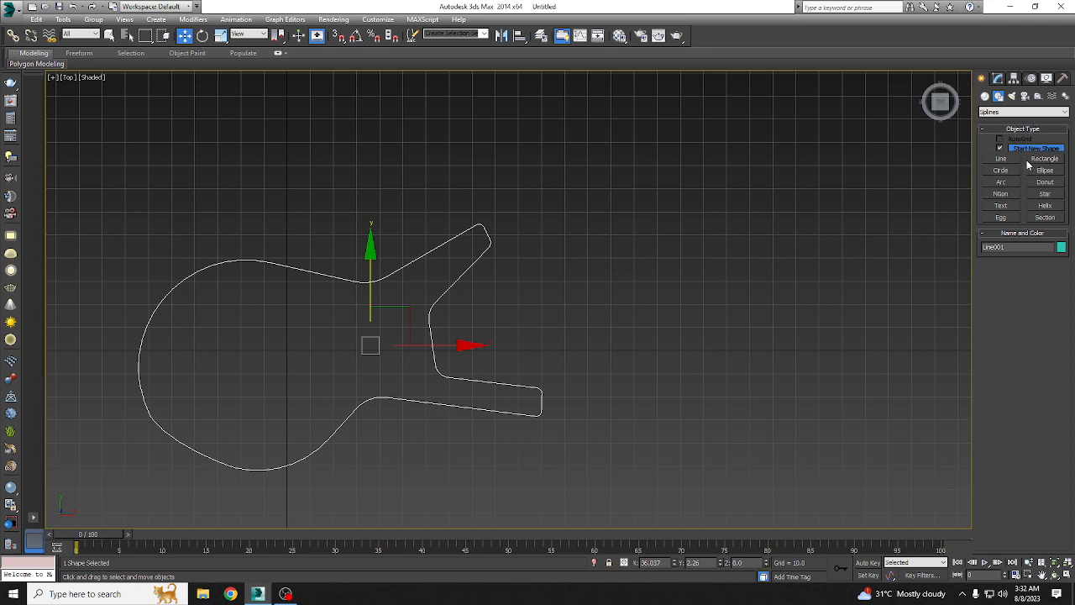
pyautogui.click(1002, 158)
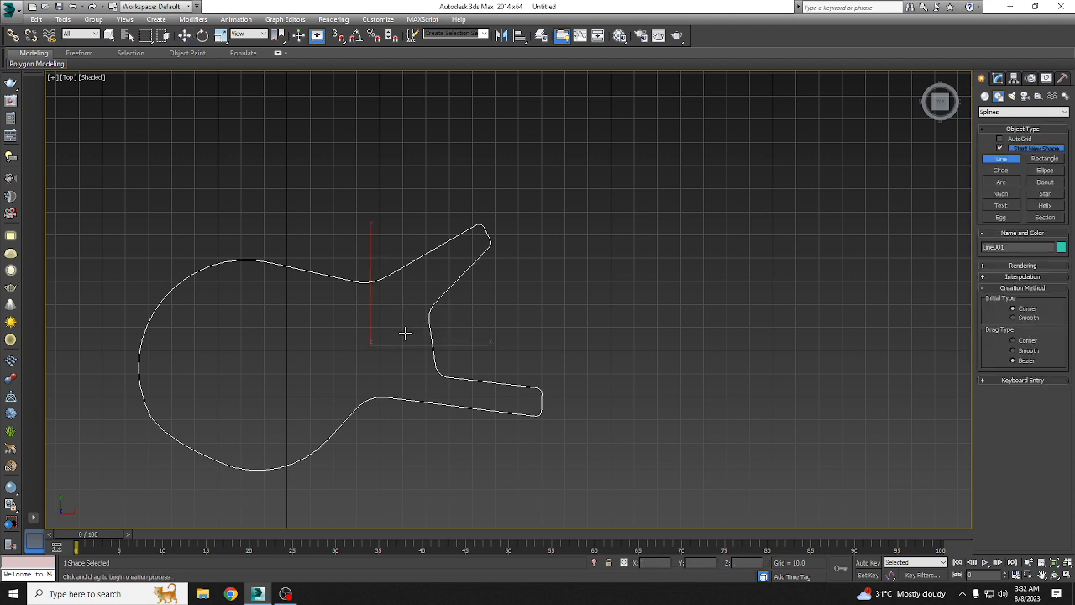
pyautogui.click(401, 330)
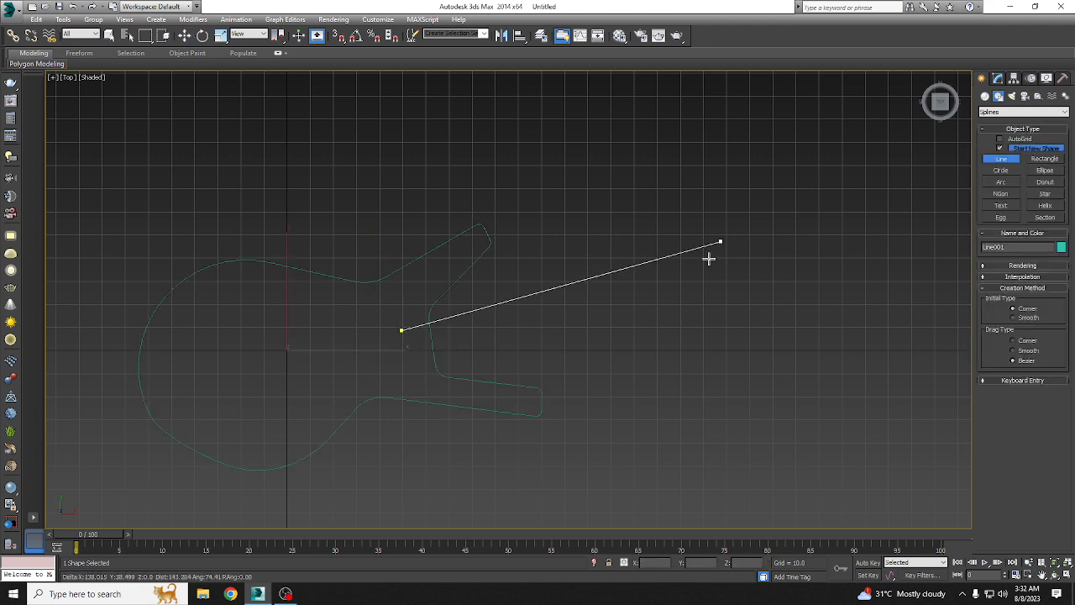
pyautogui.click(798, 212)
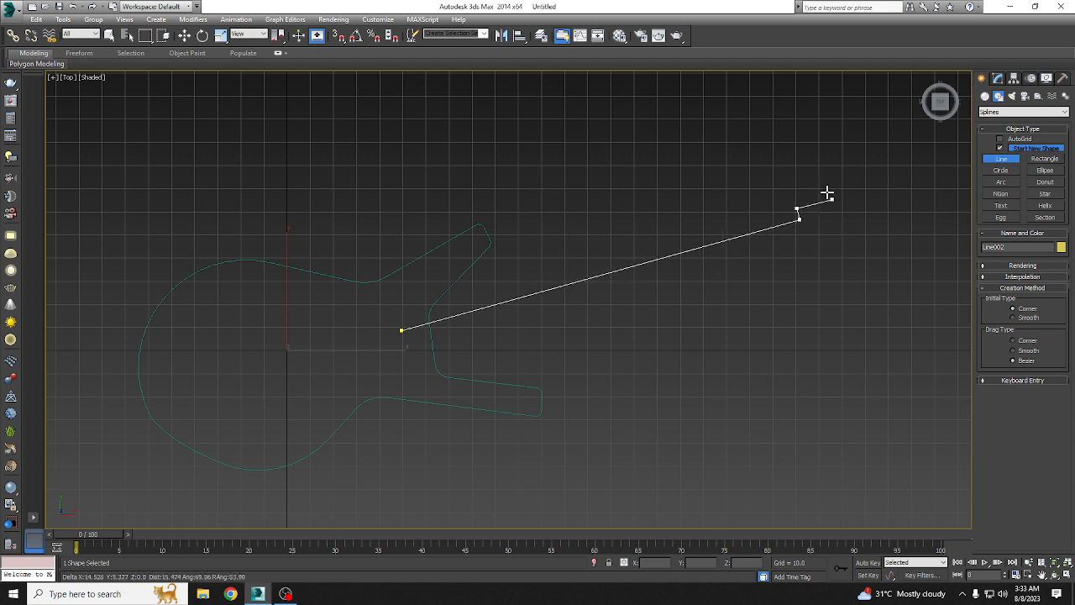
pyautogui.click(822, 192)
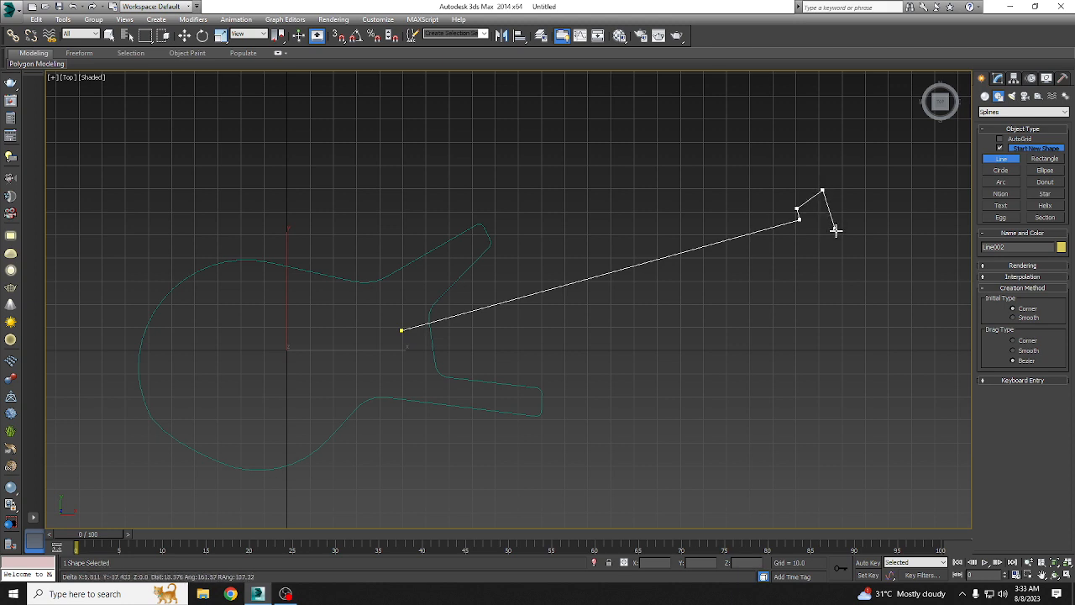
pyautogui.click(836, 236)
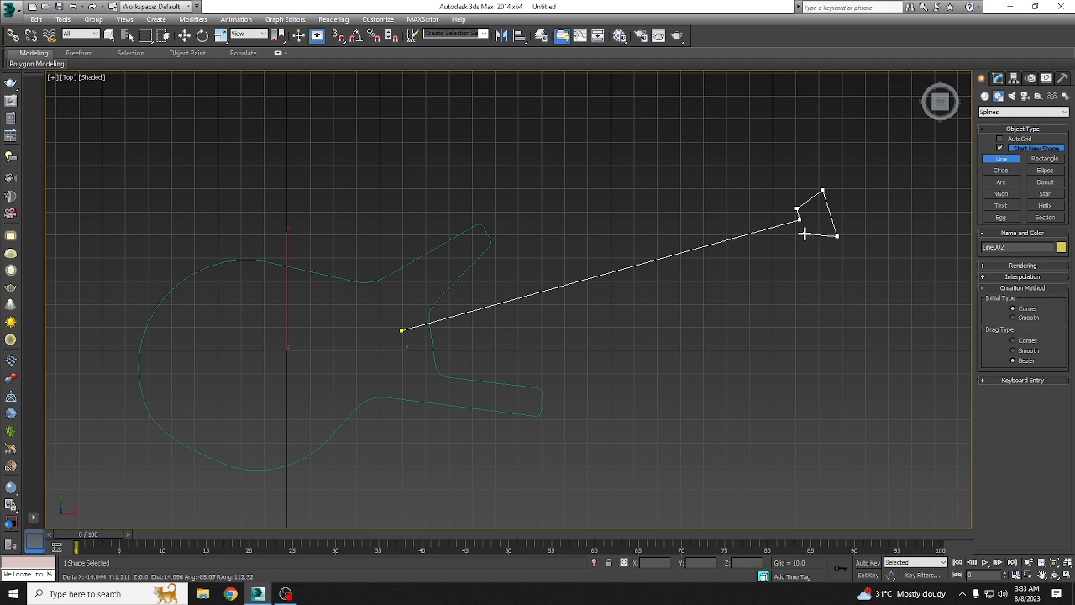
pyautogui.click(805, 234)
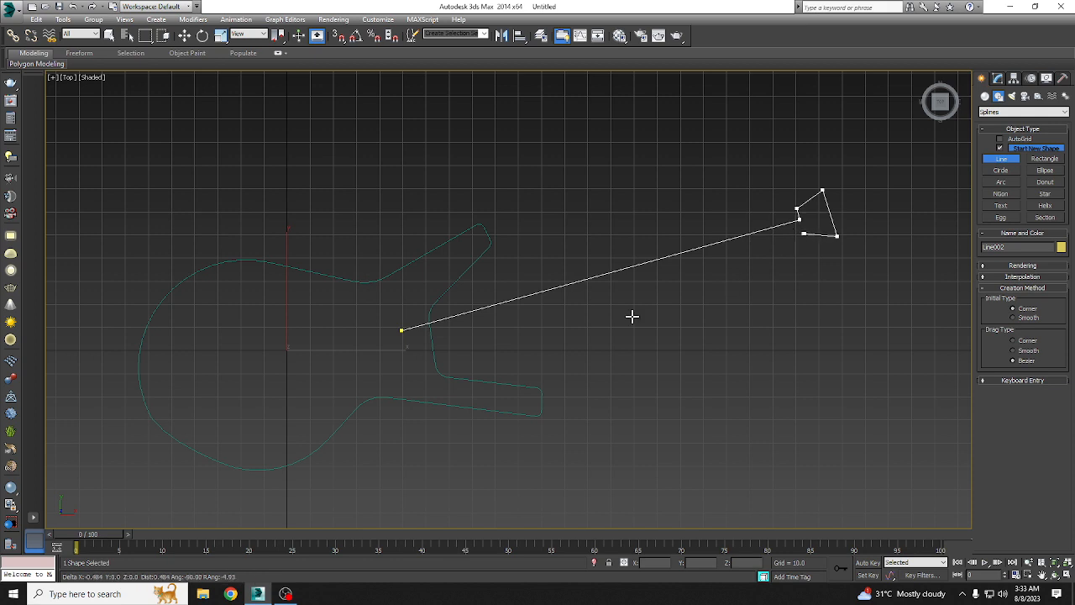
pyautogui.click(411, 358)
pyautogui.click(401, 330)
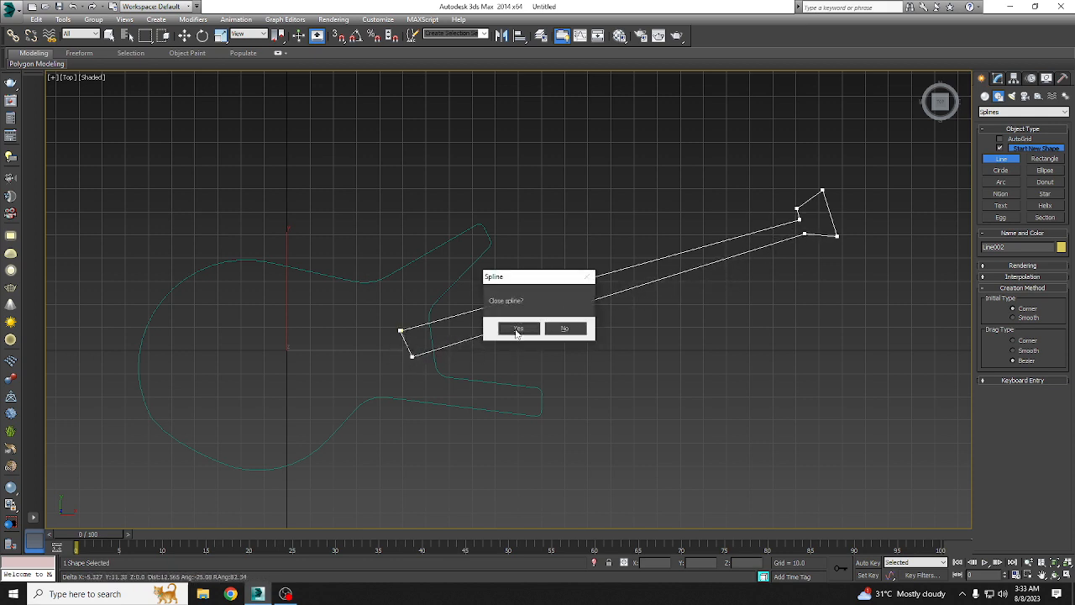
pyautogui.click(518, 330)
pyautogui.click(184, 35)
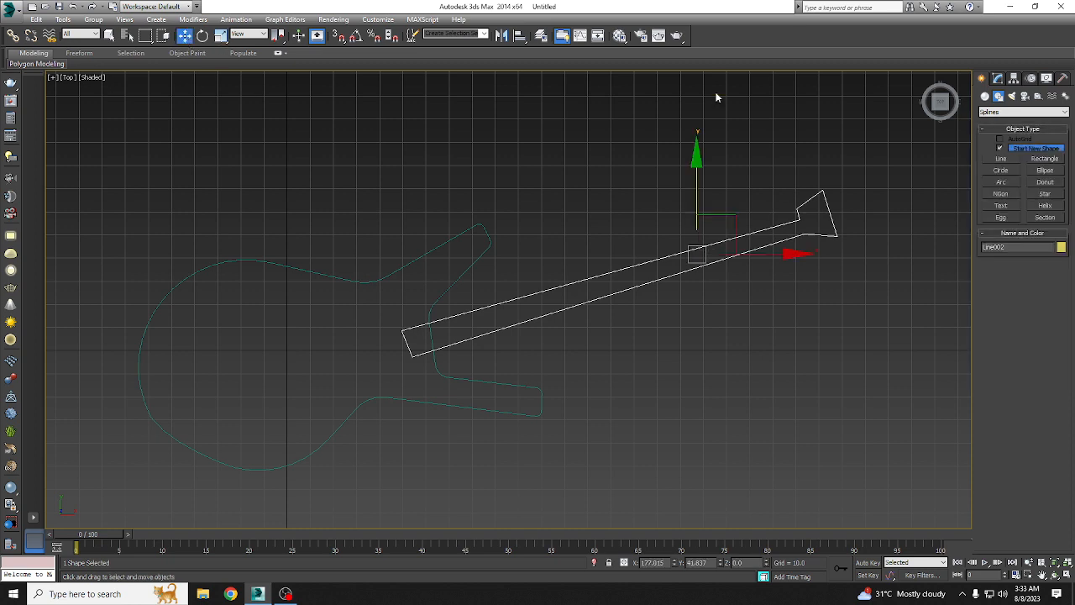
pyautogui.press('End')
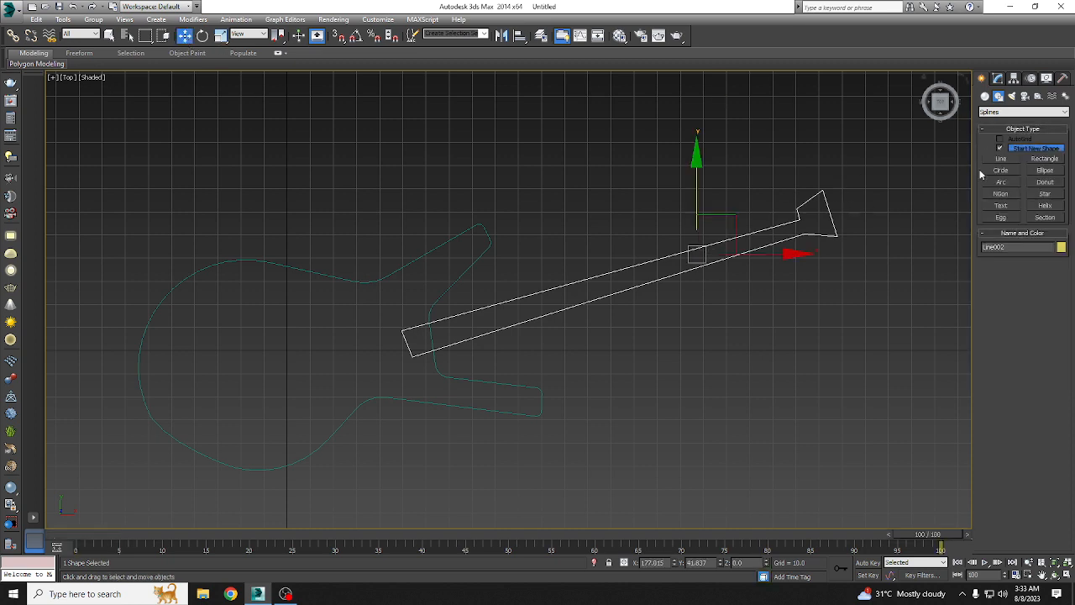
# Step: Move the lower vertex at the neck's body end downward to widen that end of the outline
pyautogui.click(998, 78)
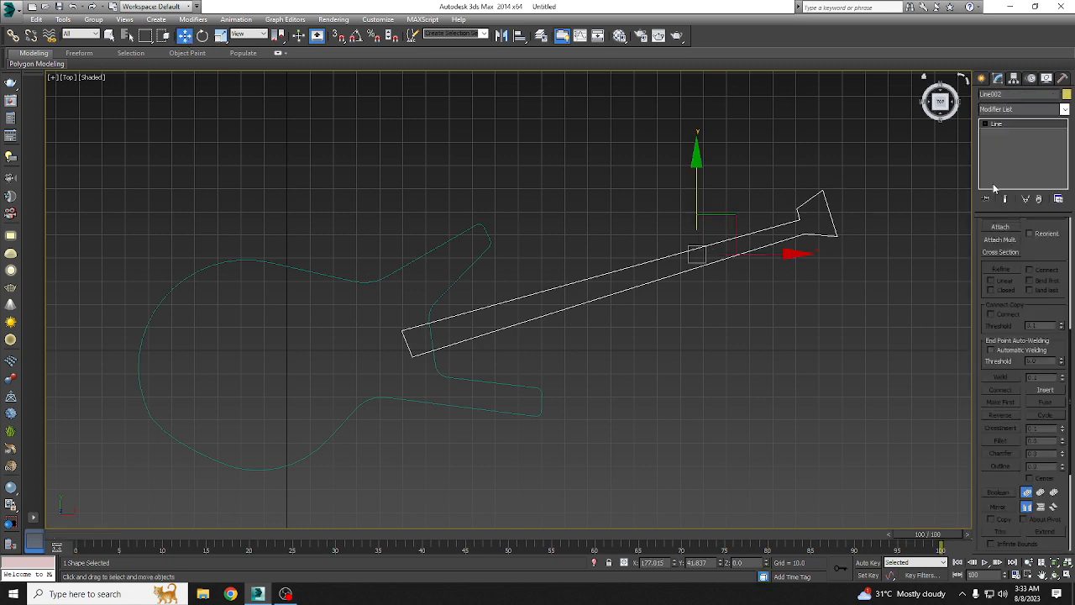
pyautogui.click(987, 126)
pyautogui.click(1003, 134)
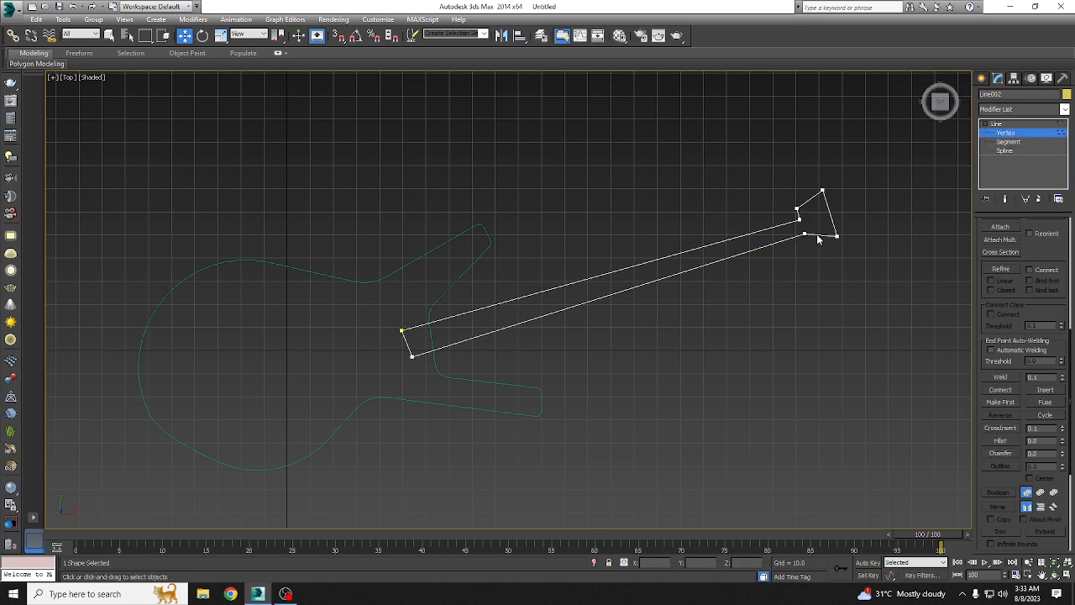
pyautogui.click(412, 356)
pyautogui.moveTo(449, 327); pyautogui.dragTo(415, 347)
pyautogui.moveTo(442, 297); pyautogui.dragTo(438, 289)
# Step: Move the two lower headstock vertices slightly down, and raise the one where the neck meets the headstock a little
pyautogui.moveTo(797, 229); pyautogui.dragTo(857, 250)
pyautogui.moveTo(867, 200)
pyautogui.mouseDown()
pyautogui.moveTo(876, 204)
pyautogui.moveTo(865, 218)
pyautogui.moveTo(863, 207)
pyautogui.moveTo(879, 204)
pyautogui.mouseUp()
pyautogui.scroll(2, 778, 271)
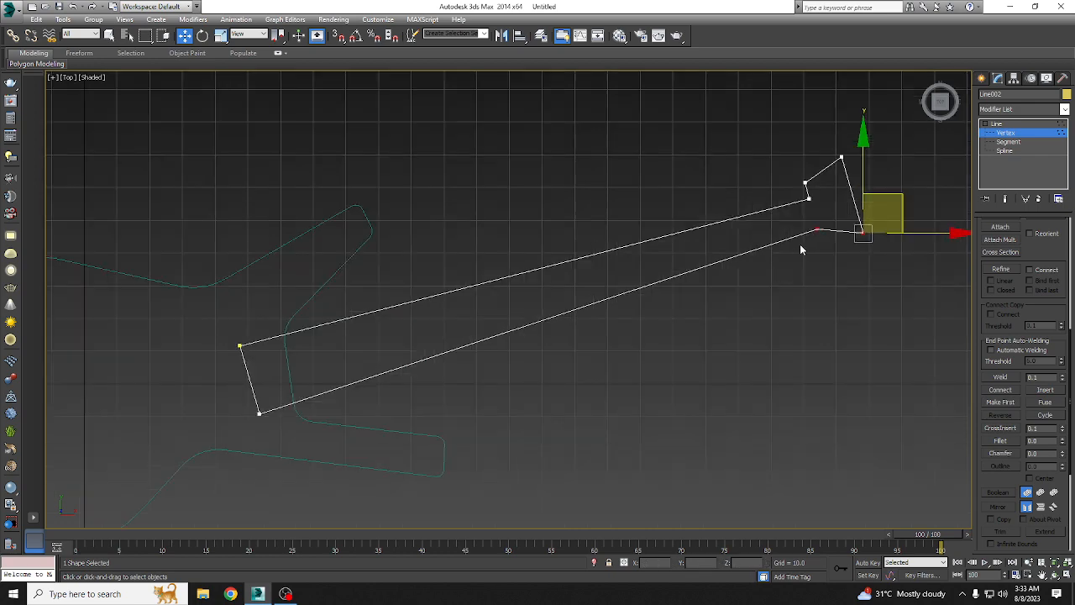
pyautogui.moveTo(862, 231); pyautogui.dragTo(635, 316, button='middle')
pyautogui.scroll(2, 635, 317)
pyautogui.click(572, 314)
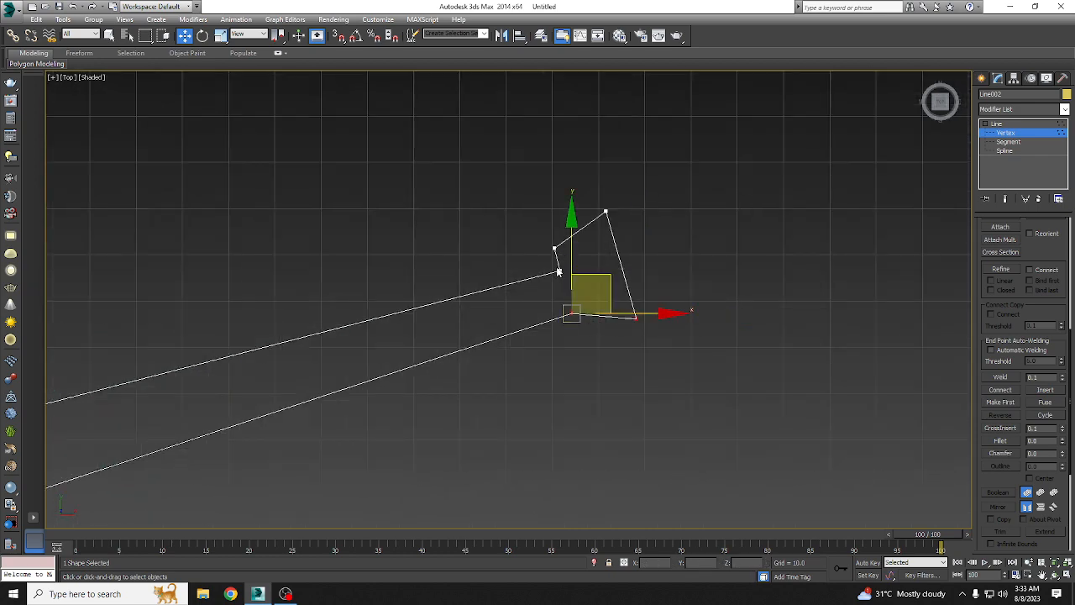
pyautogui.click(557, 303)
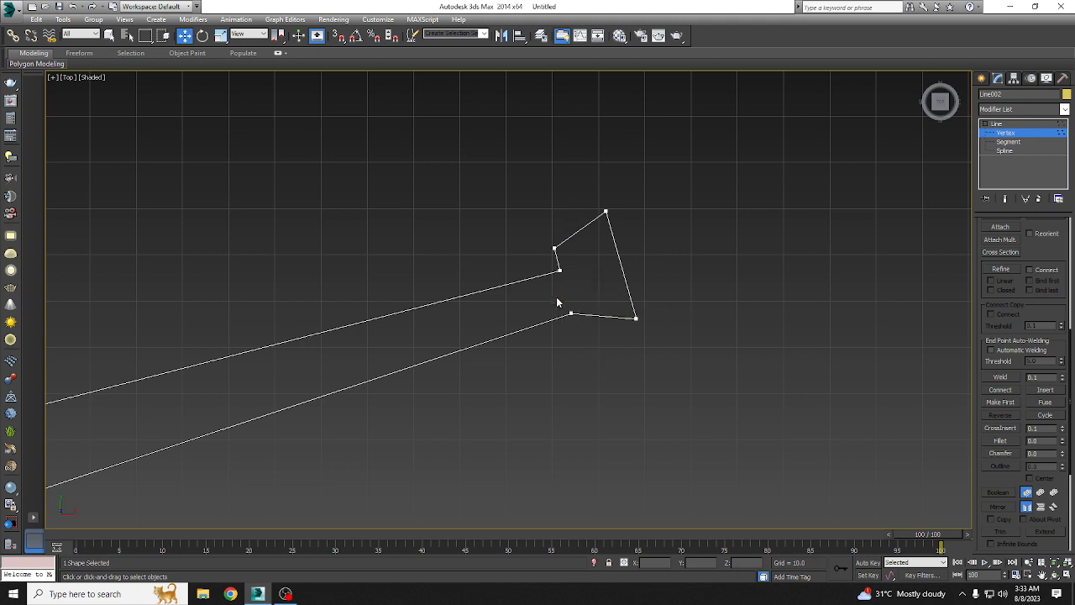
pyautogui.moveTo(557, 302); pyautogui.dragTo(598, 324)
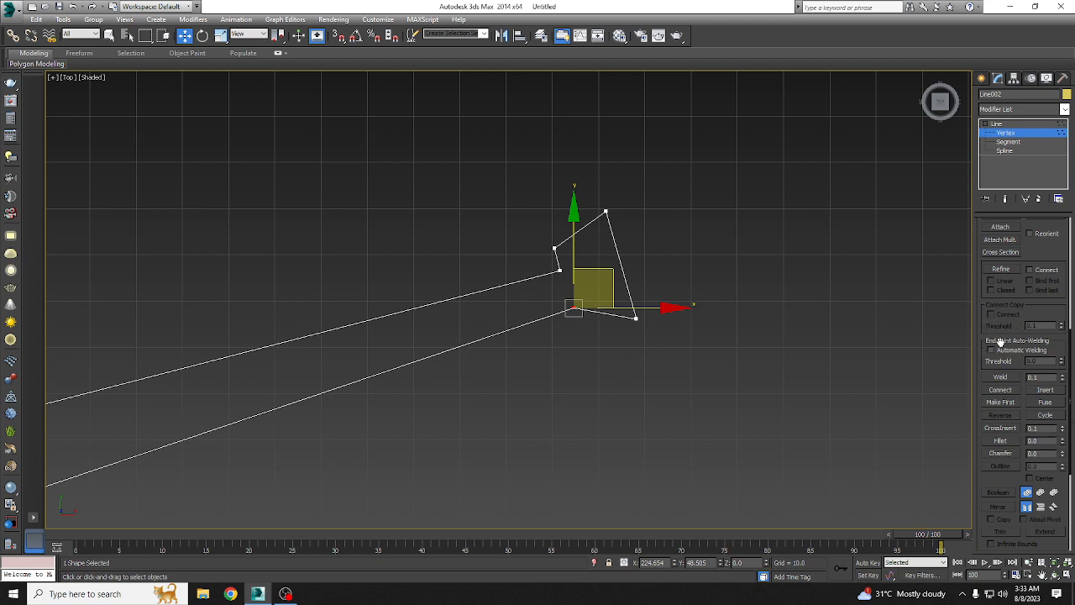
# Step: Insert a vertex with Refine on the headstock's lower edge and pull it down and to the right
pyautogui.scroll(1, 1003, 320)
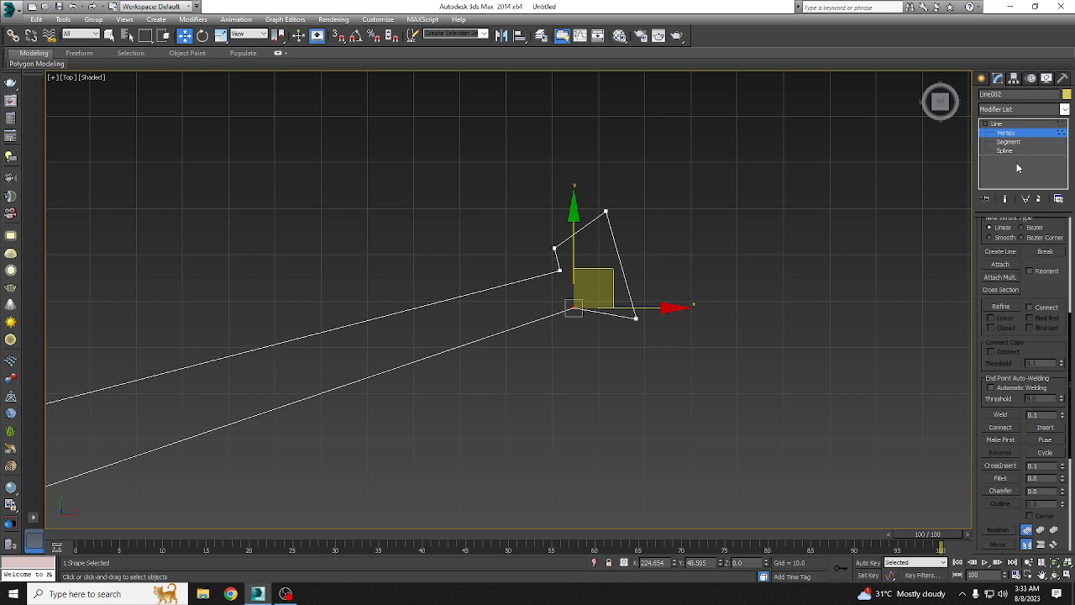
pyautogui.click(1002, 306)
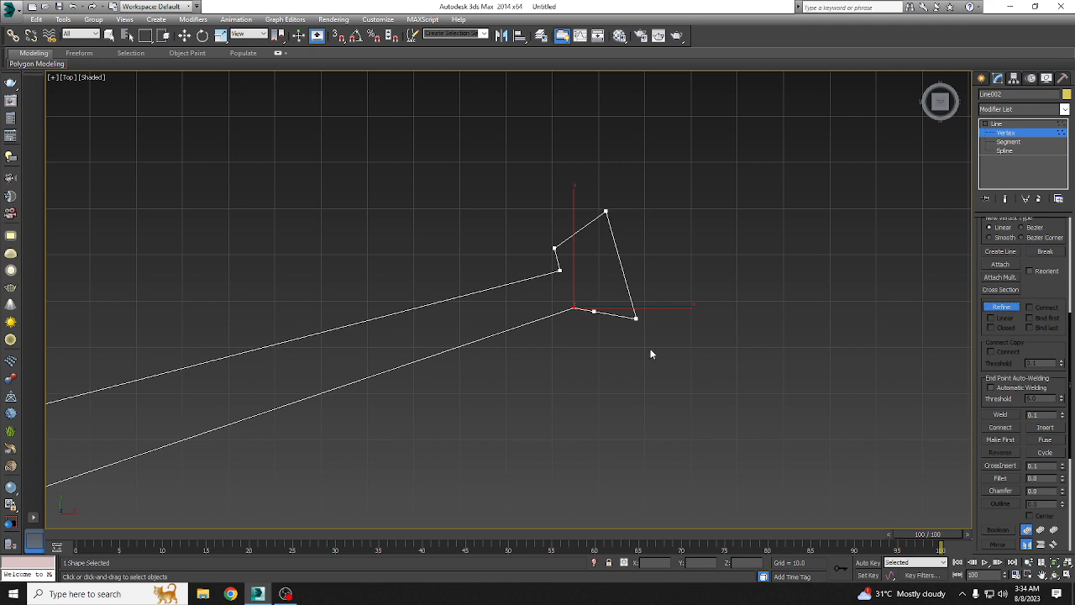
pyautogui.click(595, 311)
pyautogui.moveTo(629, 285); pyautogui.dragTo(652, 294)
# Step: Move the headstock's lower and upper outer corner vertices outward to the right to form a roughly rectangular head
pyautogui.moveTo(668, 334); pyautogui.dragTo(632, 312)
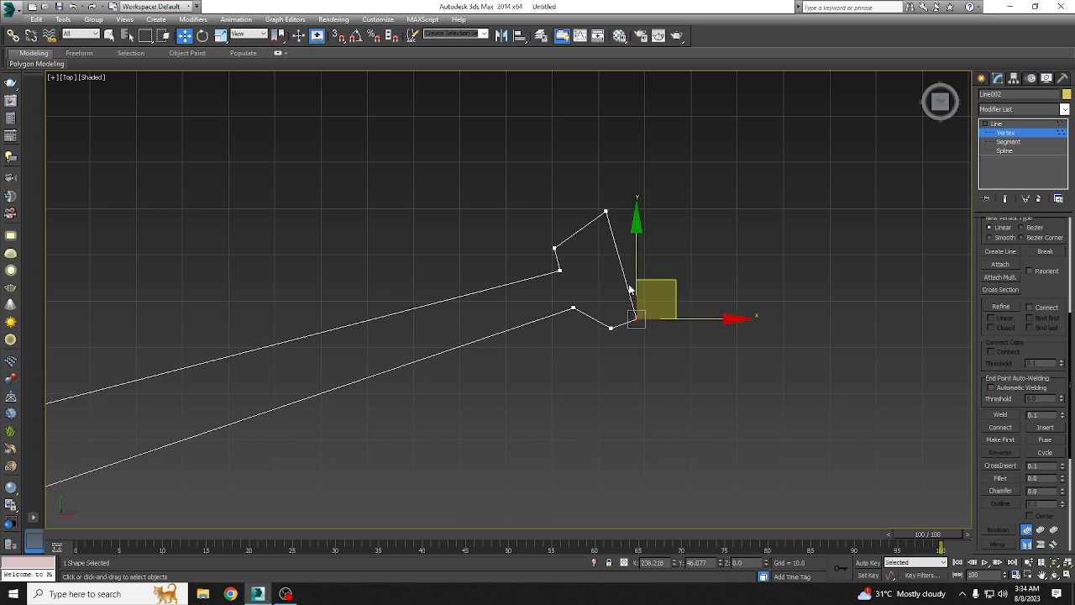
pyautogui.moveTo(674, 281); pyautogui.dragTo(740, 248)
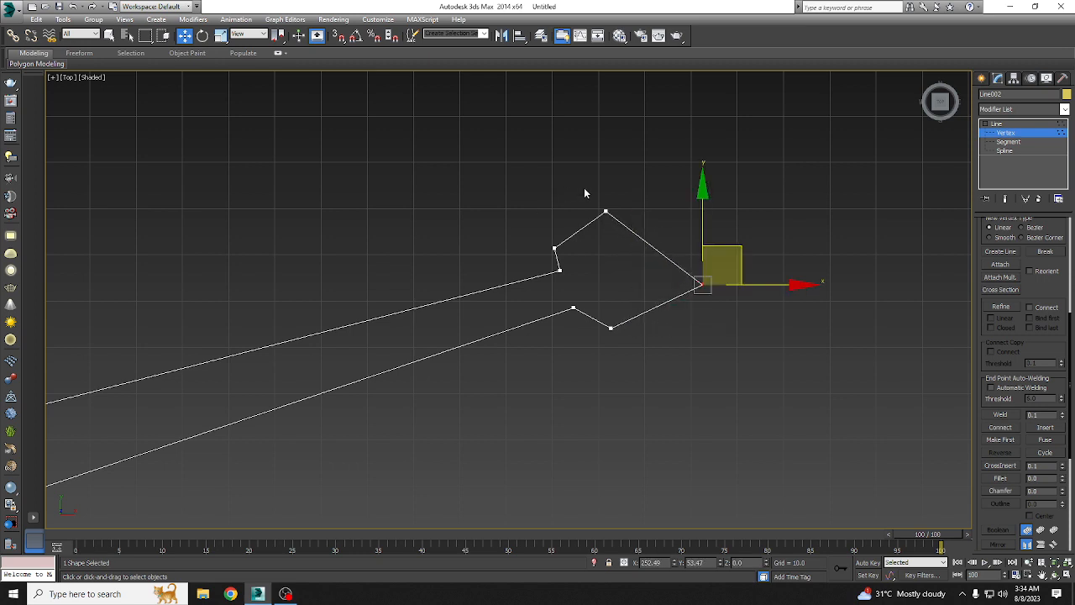
pyautogui.moveTo(584, 189); pyautogui.dragTo(626, 230)
pyautogui.moveTo(642, 177); pyautogui.dragTo(704, 165)
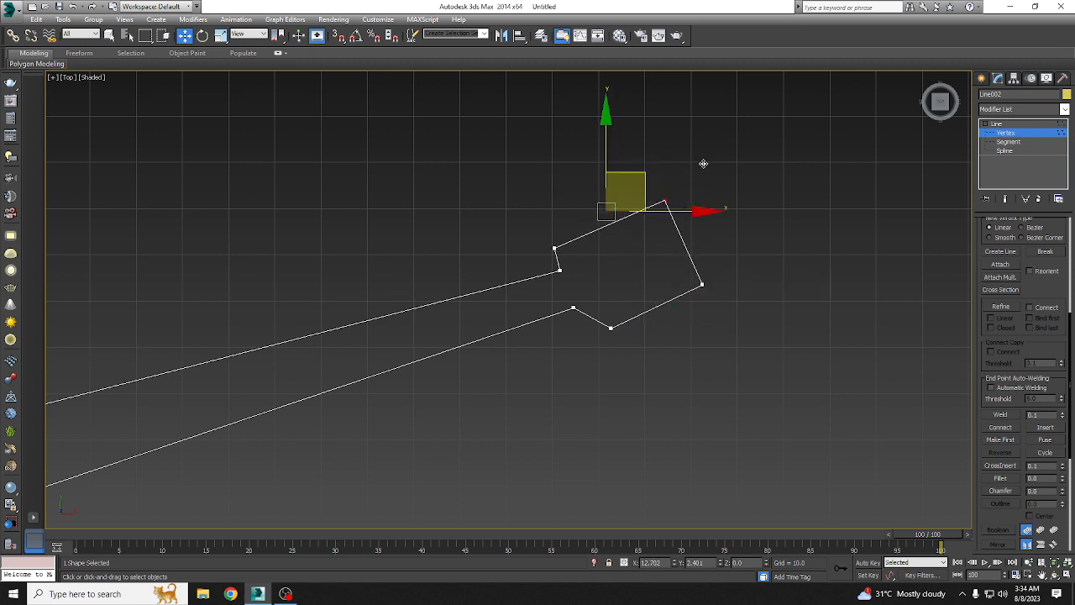
# Step: Even out the headstock by nudging its lower inner, upper outer and upper inner vertices, and leave vertex editing
pyautogui.moveTo(618, 342); pyautogui.dragTo(618, 343)
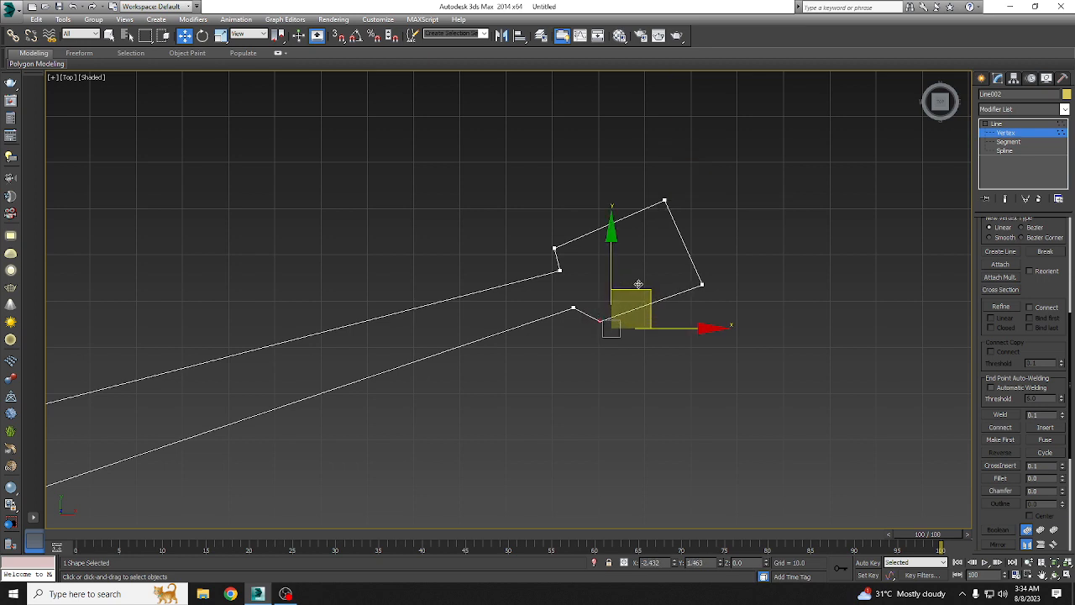
pyautogui.moveTo(639, 284); pyautogui.dragTo(639, 284)
pyautogui.moveTo(662, 166); pyautogui.dragTo(699, 233)
pyautogui.moveTo(700, 170); pyautogui.dragTo(696, 178)
pyautogui.moveTo(632, 292); pyautogui.dragTo(595, 333)
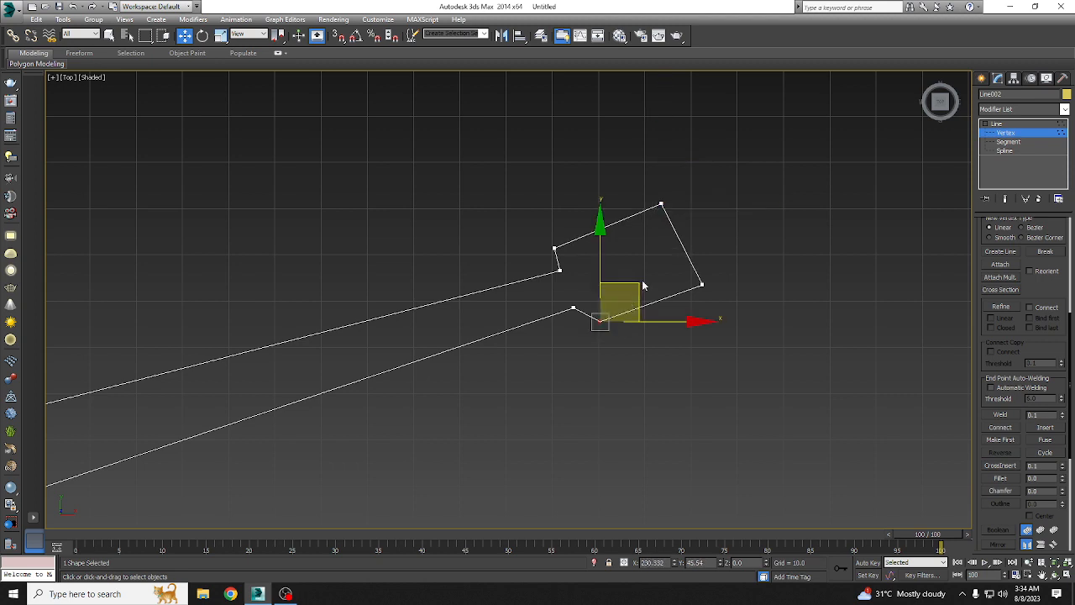
pyautogui.moveTo(528, 243); pyautogui.dragTo(573, 261)
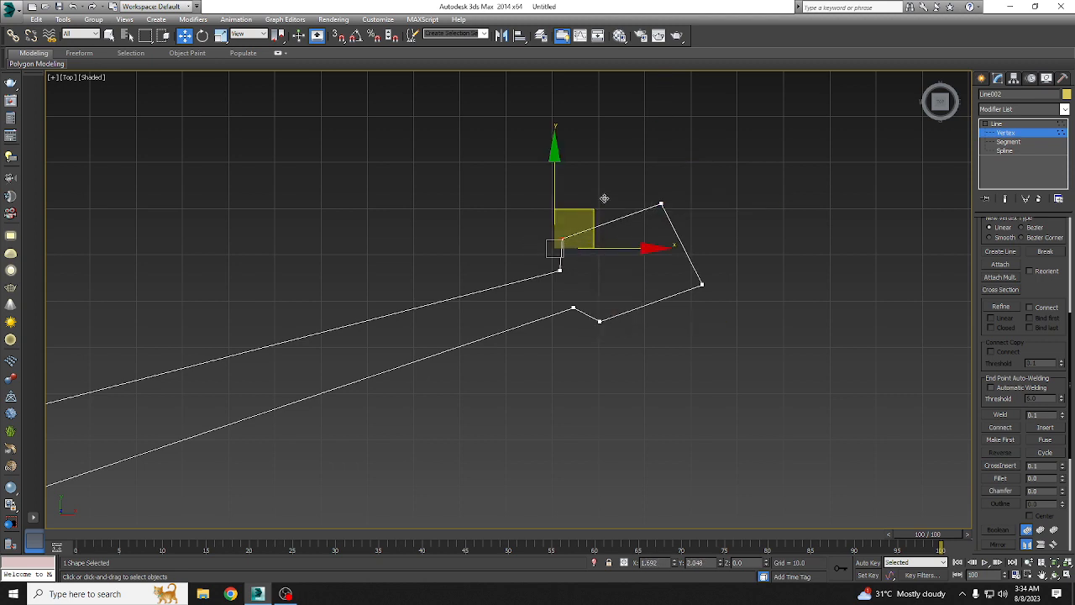
pyautogui.scroll(-3, 652, 351)
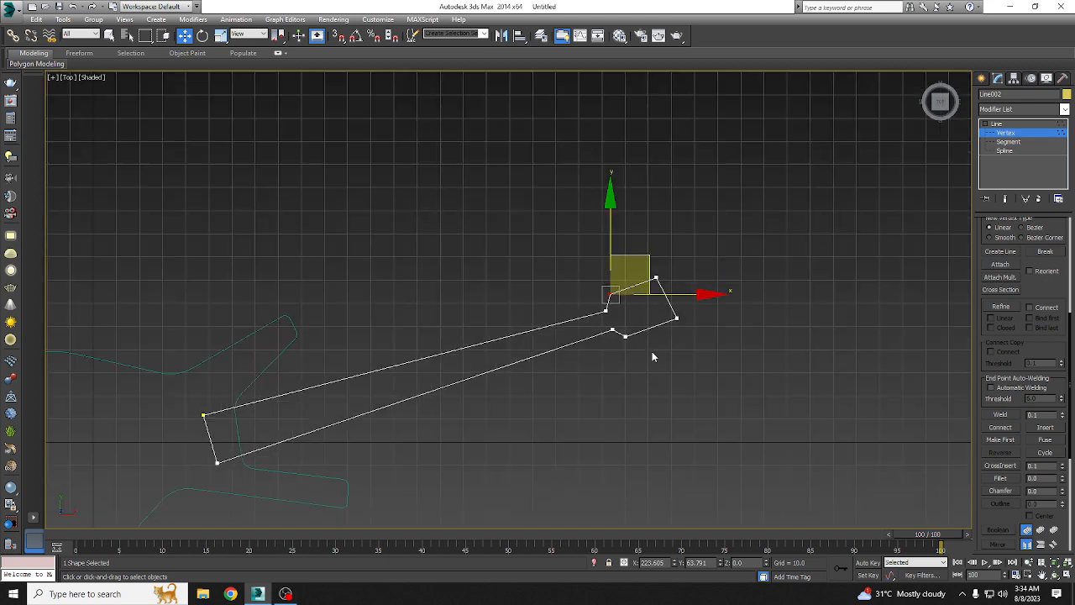
pyautogui.click(1014, 135)
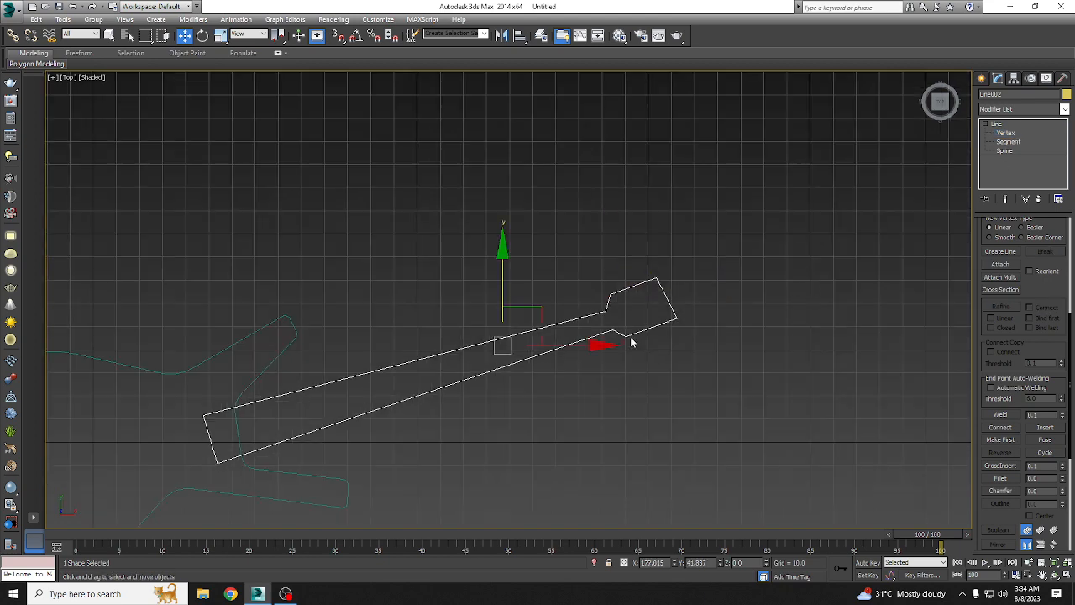
# Step: Scale the neck outline uniformly down to about 71 percent and select it again with the Move tool
pyautogui.scroll(-2, 632, 340)
pyautogui.moveTo(436, 397); pyautogui.dragTo(500, 351, button='middle')
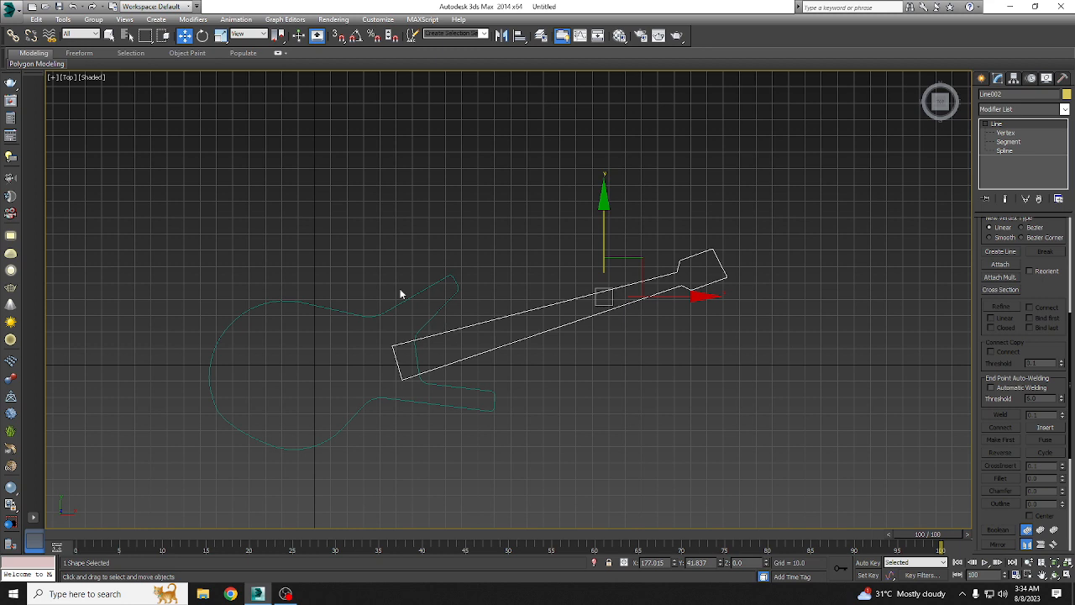
pyautogui.click(220, 34)
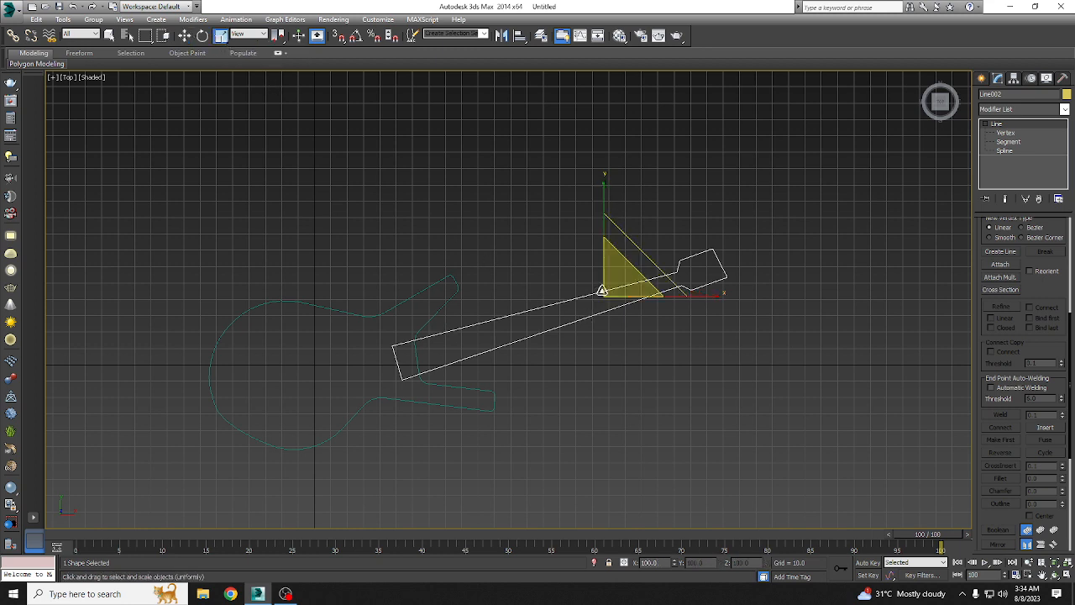
pyautogui.moveTo(602, 293); pyautogui.dragTo(608, 312)
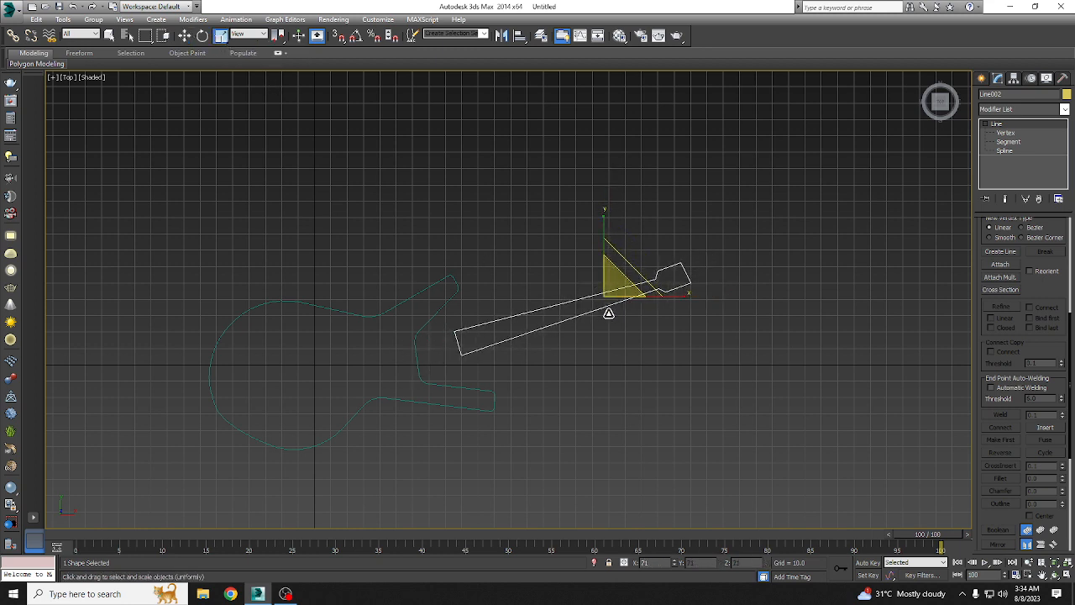
pyautogui.click(608, 313)
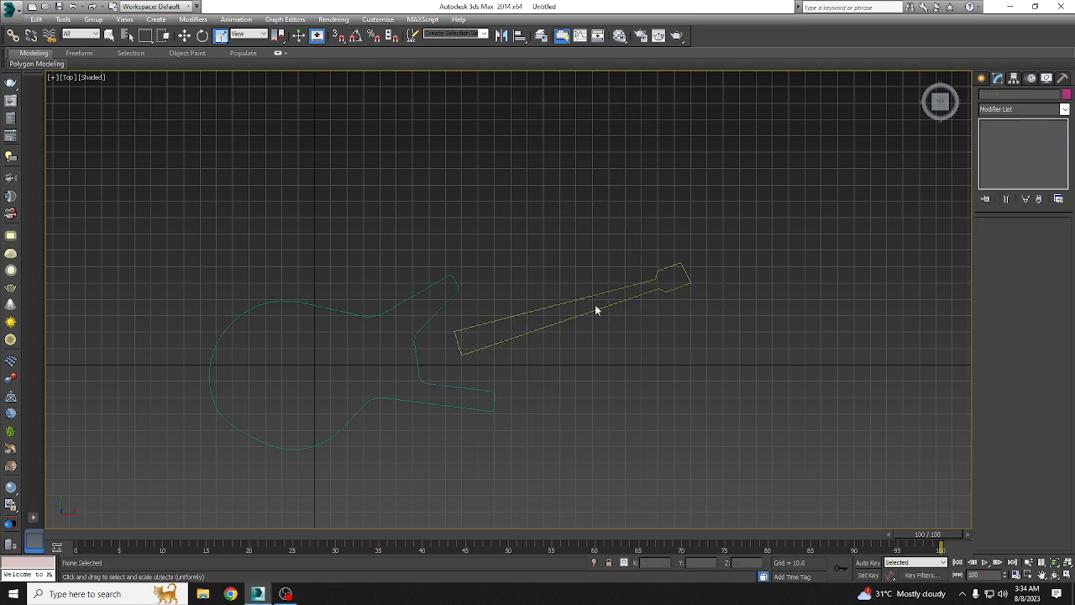
pyautogui.press('w')
pyautogui.click(601, 292)
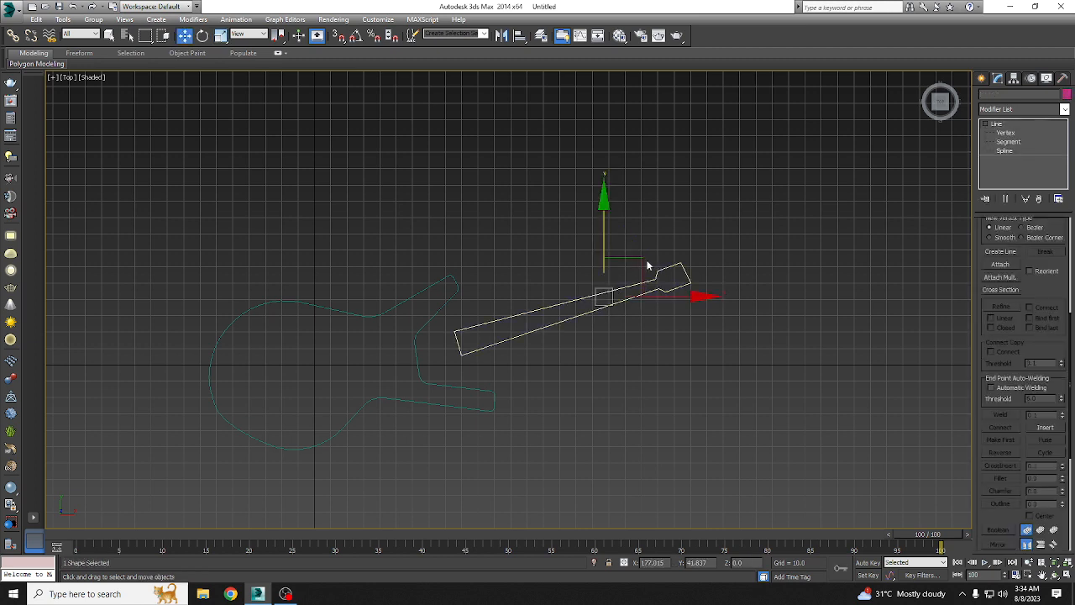
# Step: Move the neck outline left and slightly down so its wide end overlaps the guitar body
pyautogui.moveTo(637, 260); pyautogui.dragTo(574, 276)
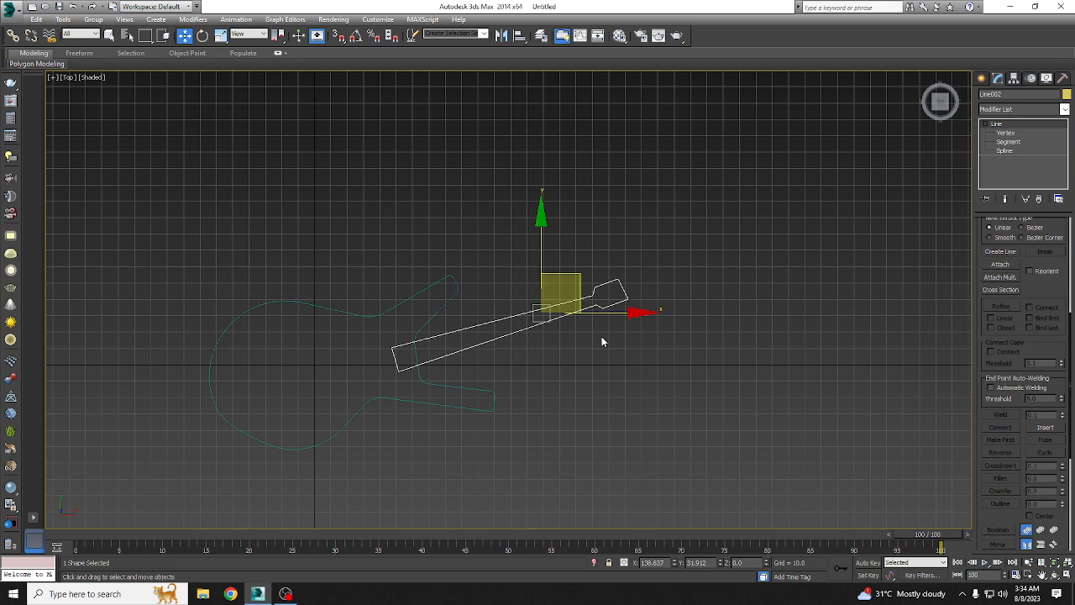
# Step: Draw a small closed tuning-peg outline with the Line tool at the inner end of the headstock's upper edge
pyautogui.scroll(5, 647, 281)
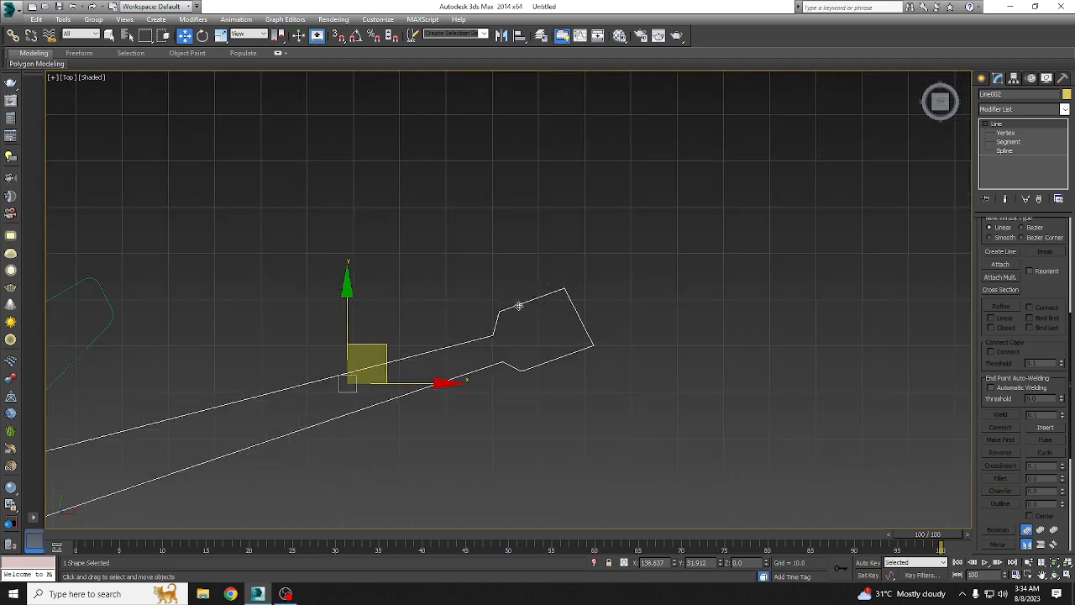
pyautogui.scroll(4, 519, 306)
pyautogui.click(982, 78)
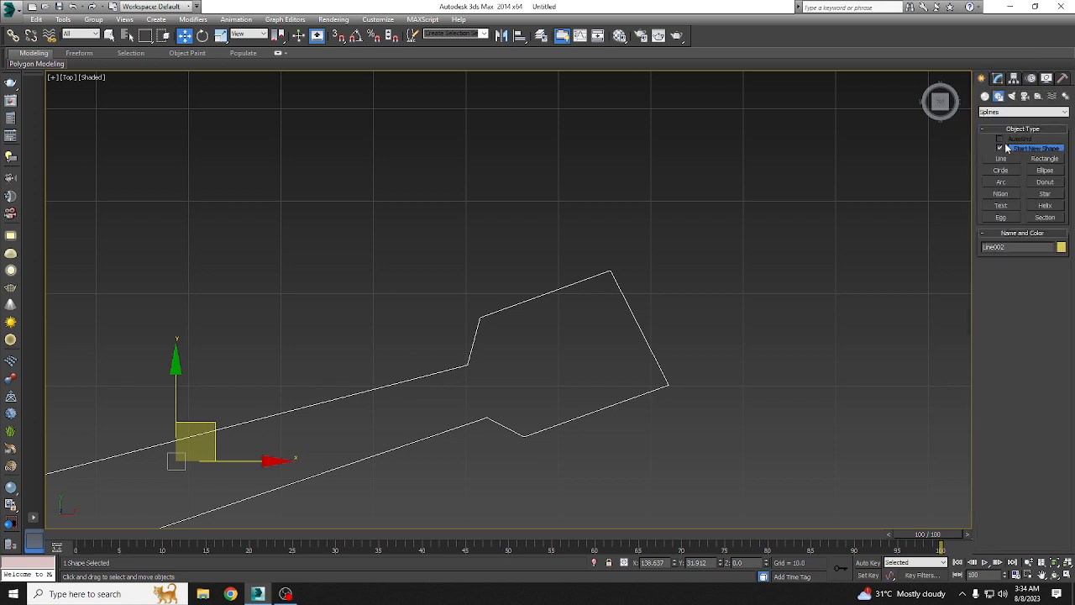
pyautogui.click(1002, 158)
pyautogui.scroll(4, 500, 281)
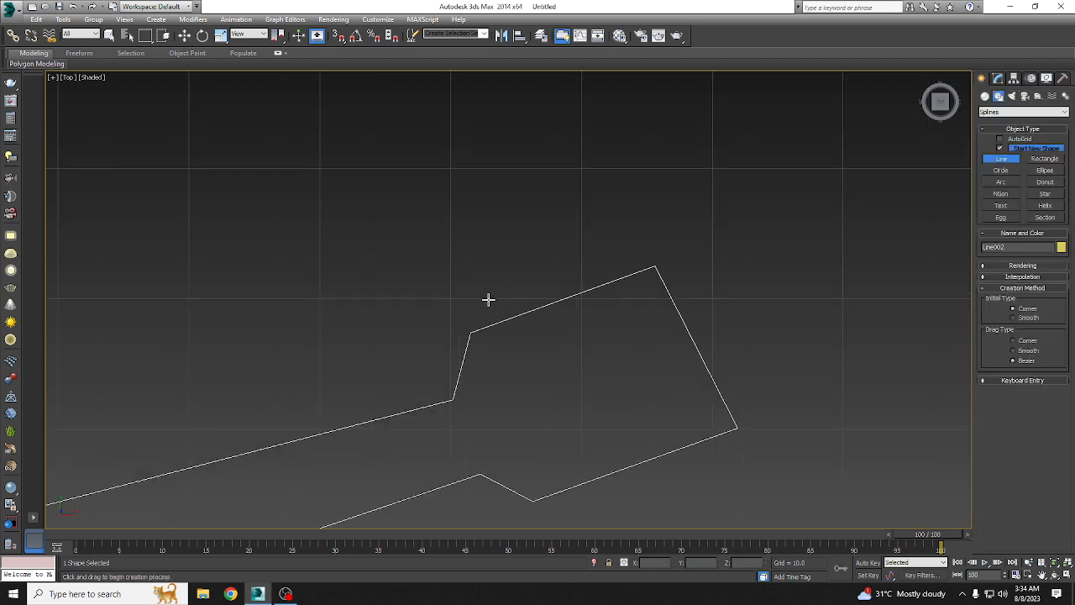
pyautogui.click(488, 299)
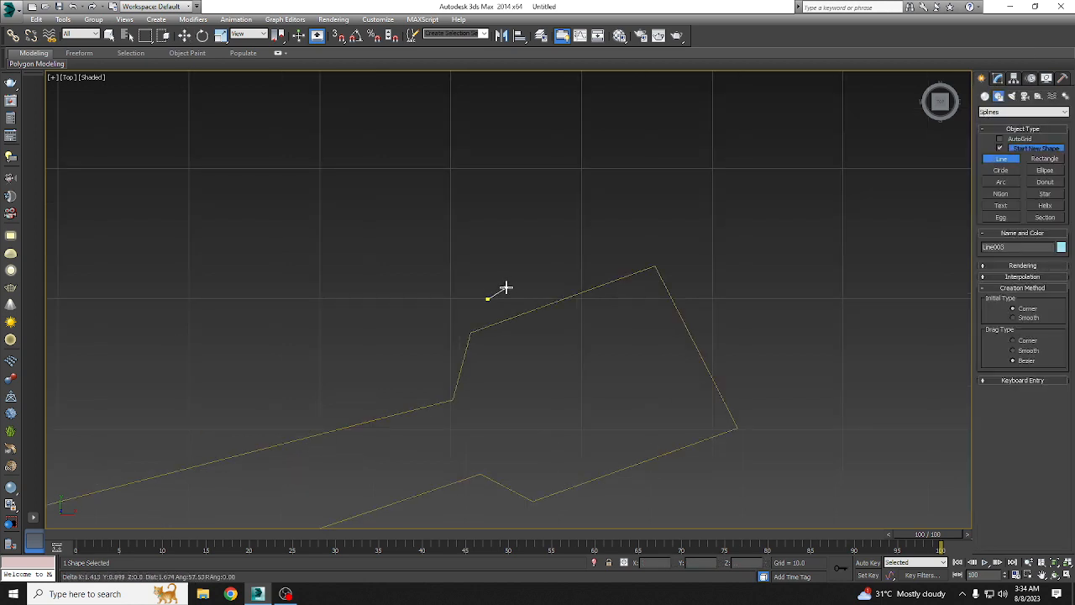
pyautogui.click(506, 288)
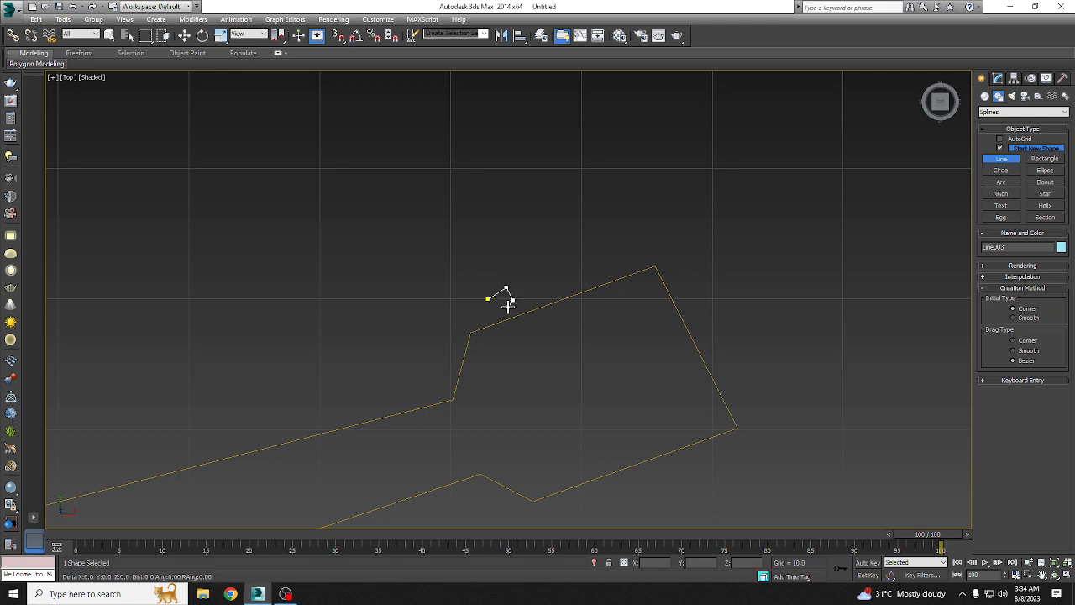
pyautogui.click(512, 300)
pyautogui.click(508, 308)
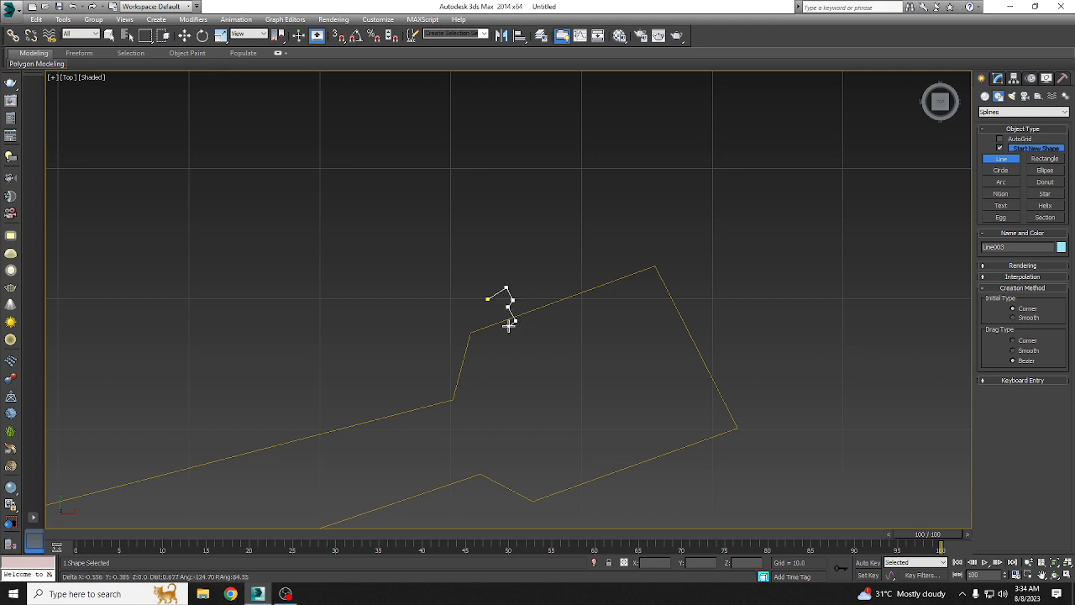
pyautogui.click(508, 326)
pyautogui.click(501, 309)
pyautogui.click(493, 309)
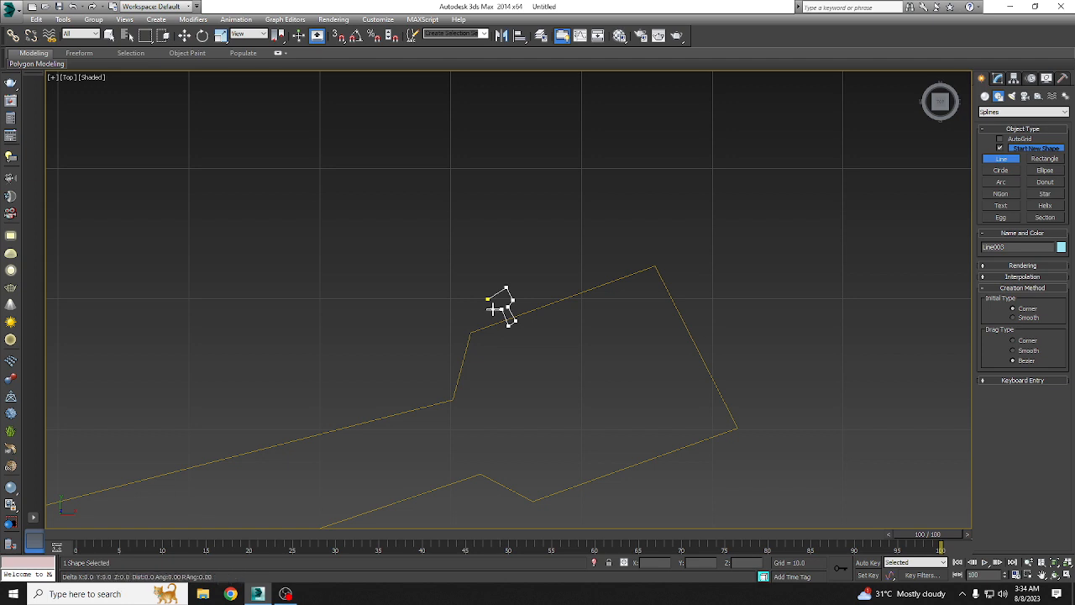
pyautogui.click(489, 299)
pyautogui.click(580, 321)
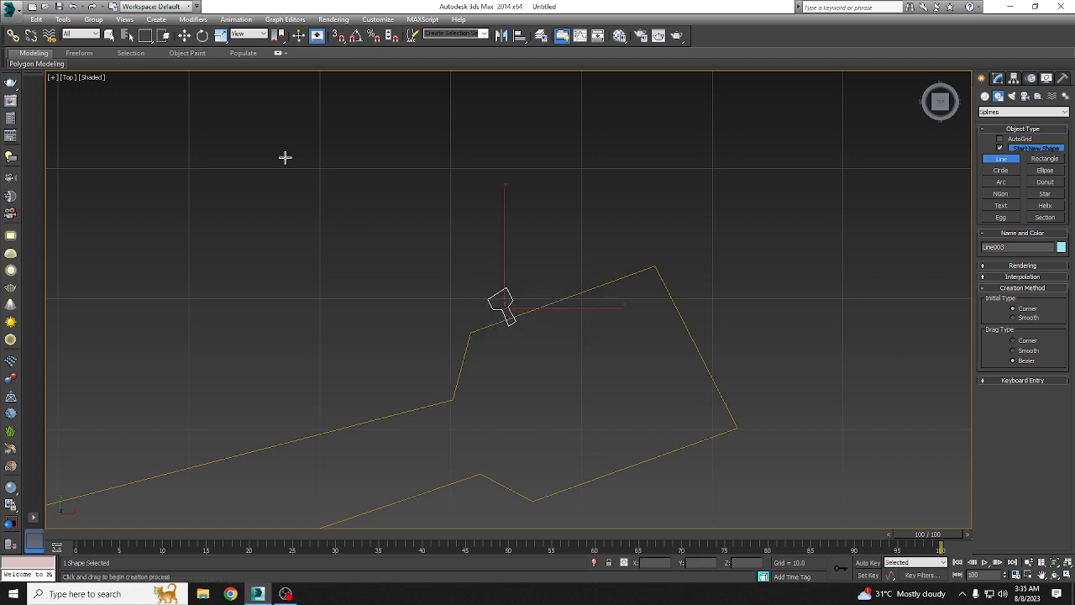
# Step: Clone the tuning-peg outline twice, spacing the copies up along the headstock's upper edge
pyautogui.click(184, 35)
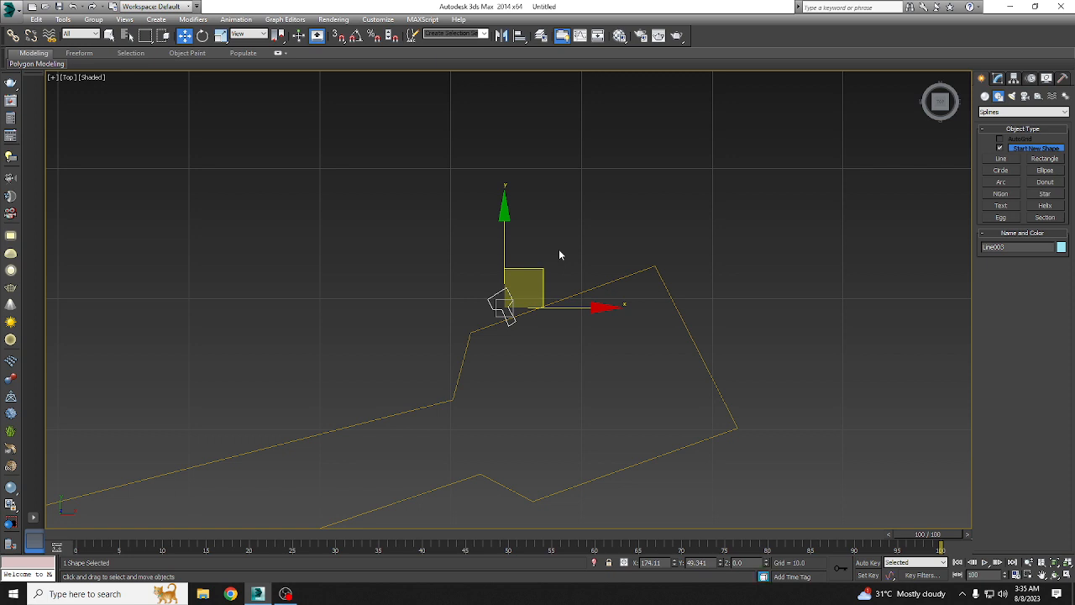
pyautogui.moveTo(545, 273)
pyautogui.keyDown('shift'); pyautogui.mouseDown()
pyautogui.moveTo(595, 243)
pyautogui.moveTo(629, 241)
pyautogui.mouseUp(); pyautogui.keyUp('shift')
pyautogui.click(539, 344)
pyautogui.click(541, 344)
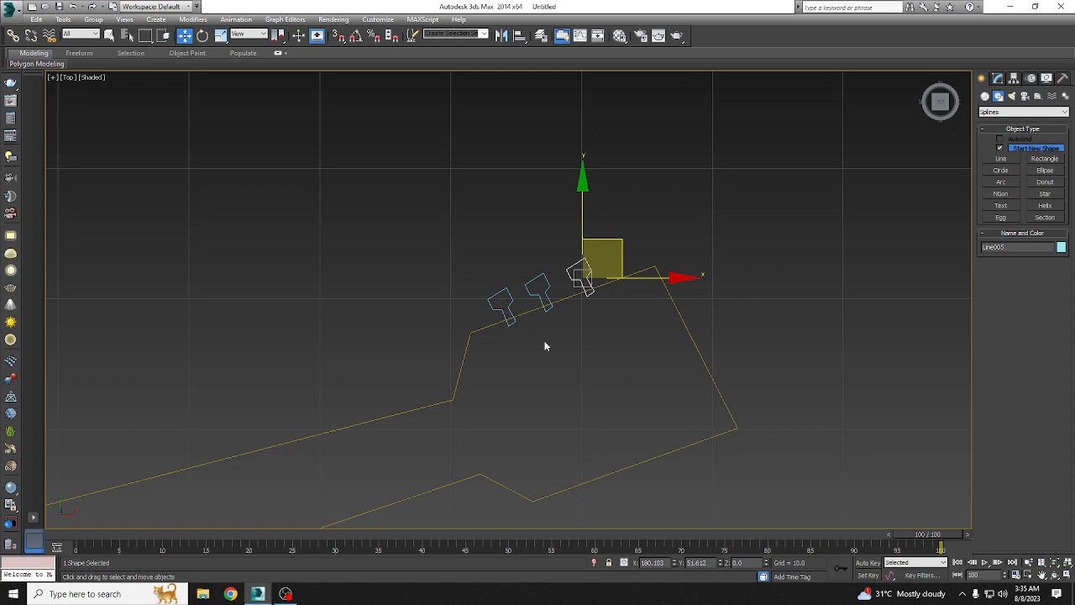
# Step: Examine the body, neck and tuning pegs together in the Perspective view and return to the Top view
pyautogui.scroll(-5, 522, 282)
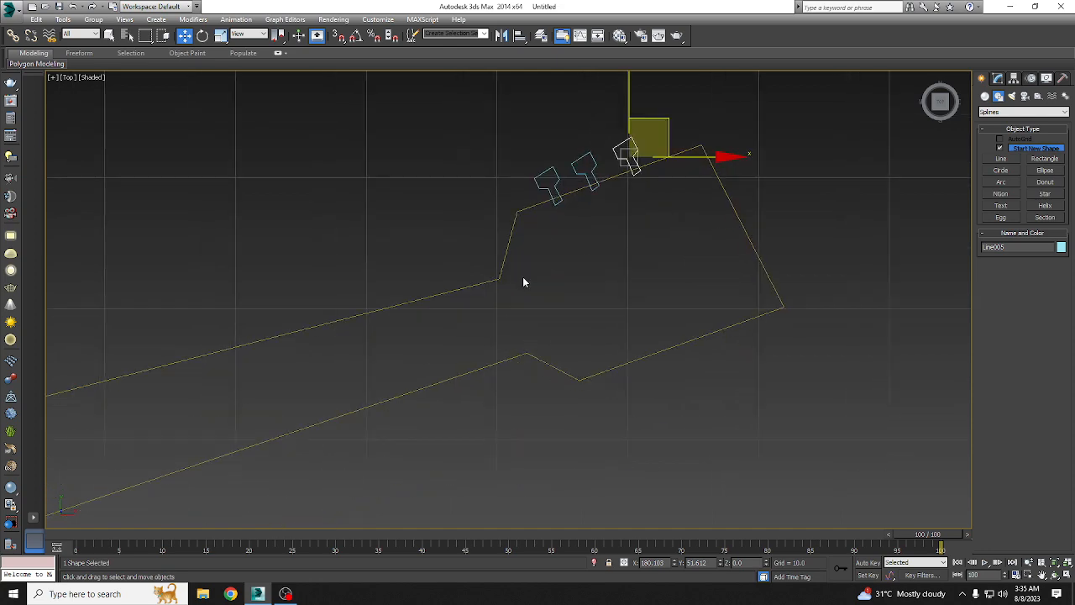
pyautogui.scroll(-2, 523, 282)
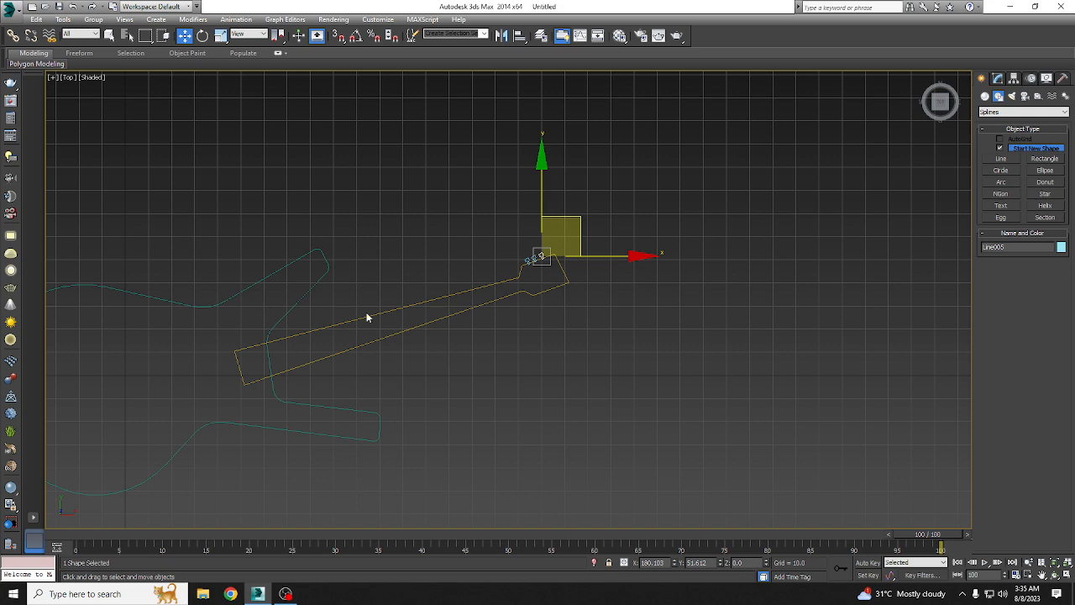
pyautogui.moveTo(366, 317); pyautogui.dragTo(521, 307, button='middle')
pyautogui.press('p')
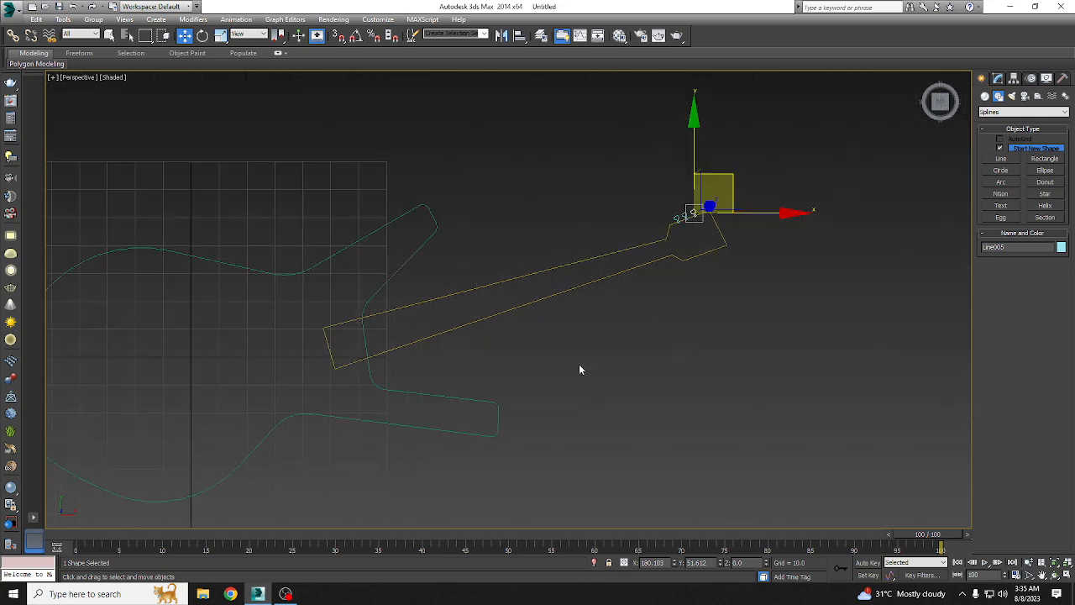
pyautogui.keyDown('alt'); pyautogui.moveTo(576, 362); pyautogui.dragTo(454, 210, button='middle'); pyautogui.keyUp('alt')
pyautogui.click(454, 210)
pyautogui.press('t')
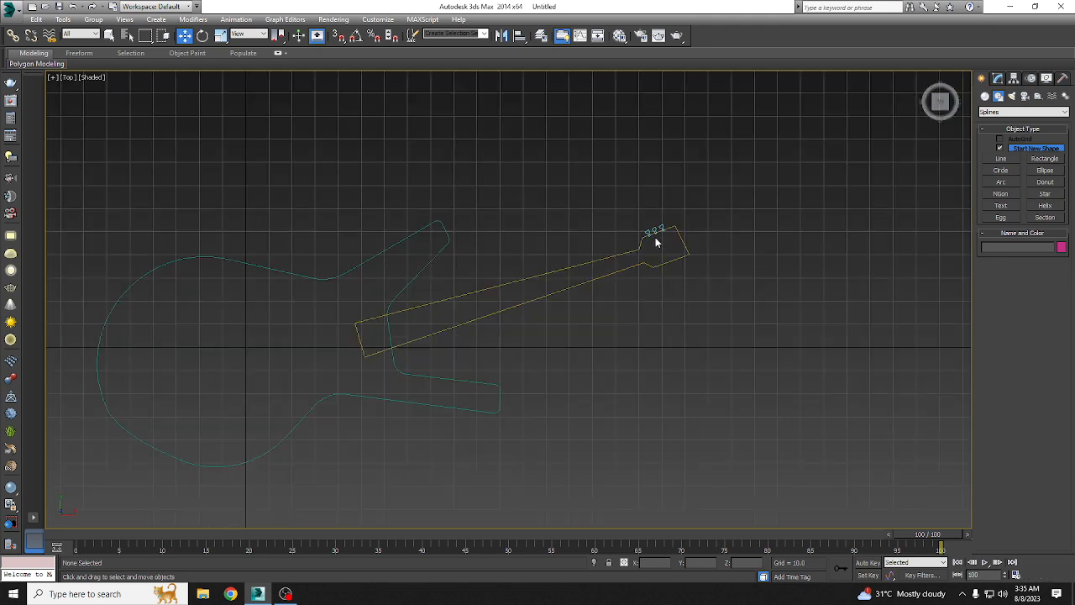
# Step: Select the three tuning pegs and clone them as one set of copies onto the headstock's lower edge
pyautogui.scroll(6, 697, 252)
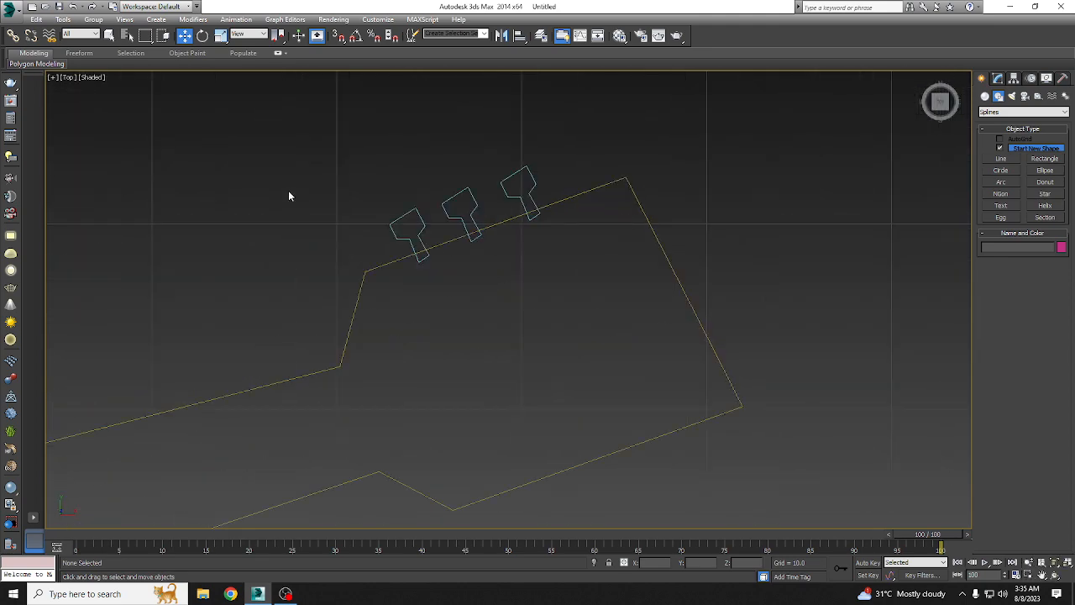
pyautogui.moveTo(445, 210); pyautogui.dragTo(449, 215)
pyautogui.keyDown('ctrl'); pyautogui.moveTo(500, 137); pyautogui.dragTo(543, 190); pyautogui.keyUp('ctrl')
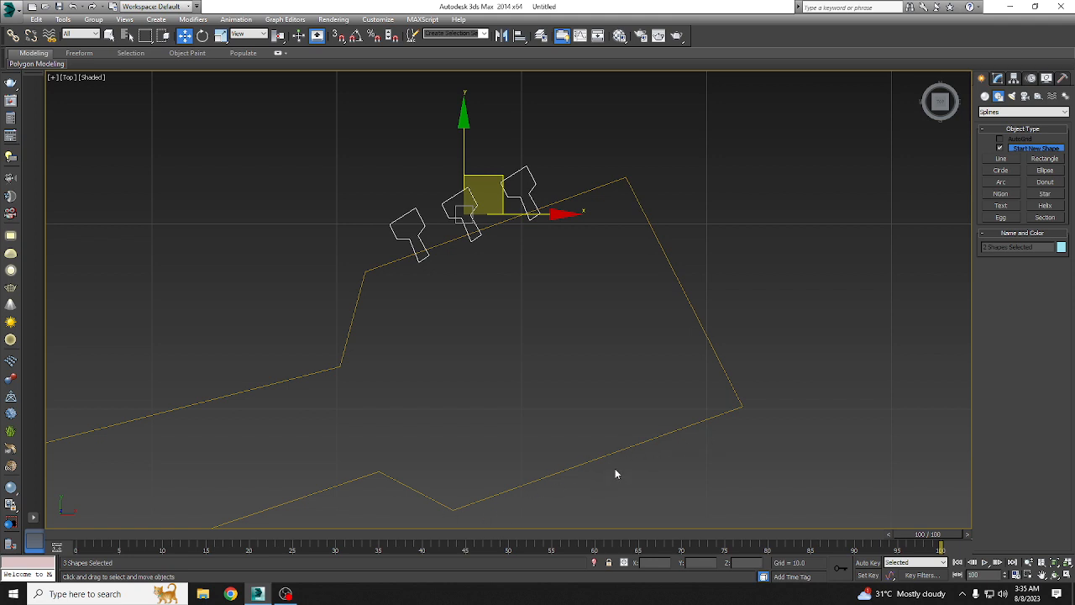
pyautogui.moveTo(560, 295); pyautogui.dragTo(490, 135, button='middle')
pyautogui.keyDown('shift'); pyautogui.moveTo(490, 135); pyautogui.dragTo(616, 366); pyautogui.keyUp('shift')
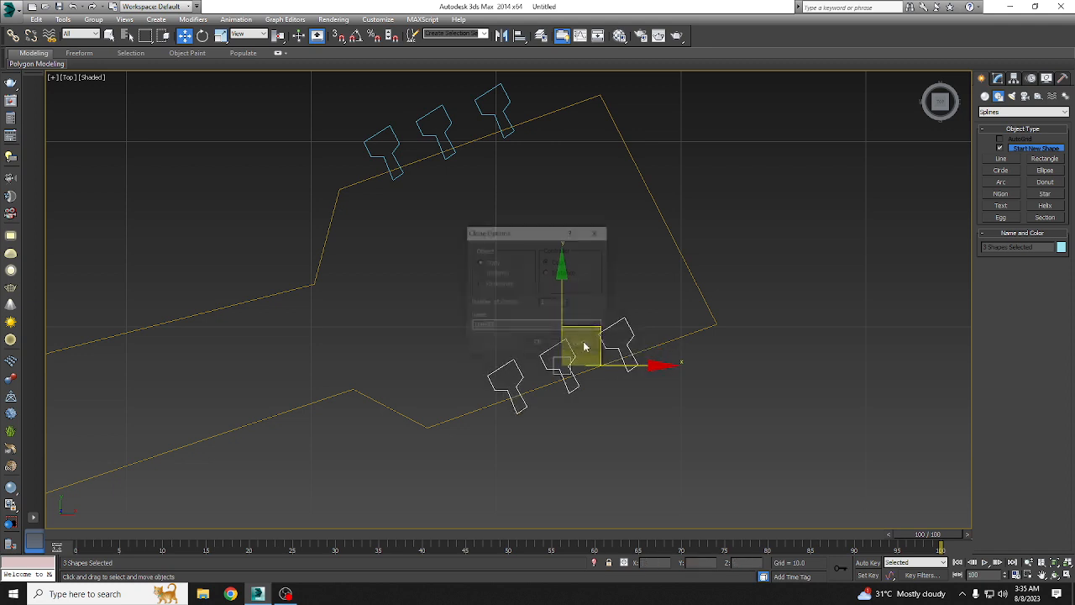
pyautogui.click(538, 344)
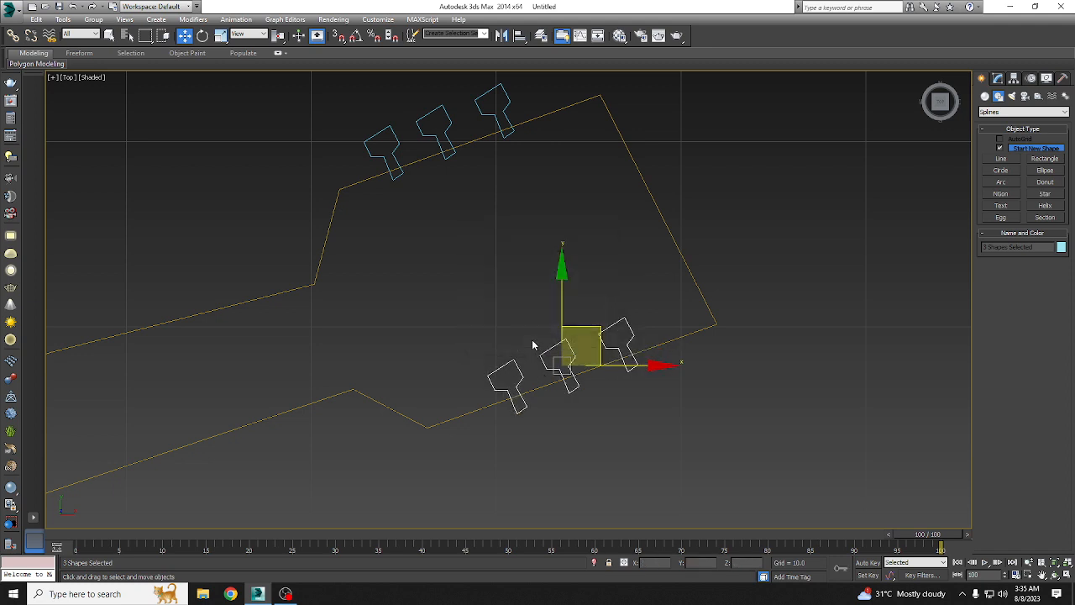
# Step: Mirror the three lower tuning pegs about the Y axis with No Clone
pyautogui.click(502, 38)
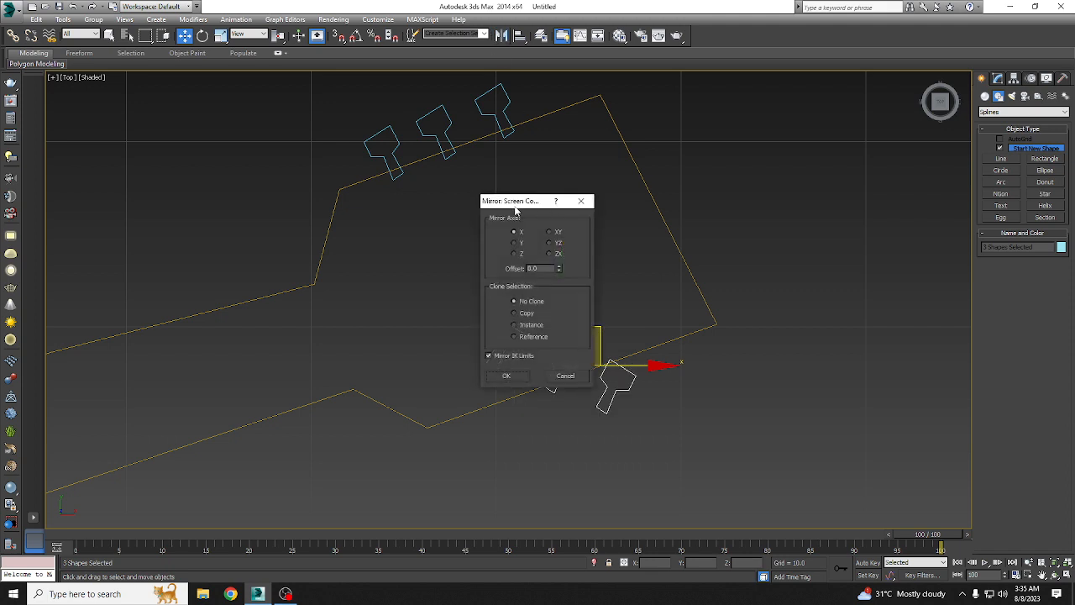
pyautogui.click(751, 182)
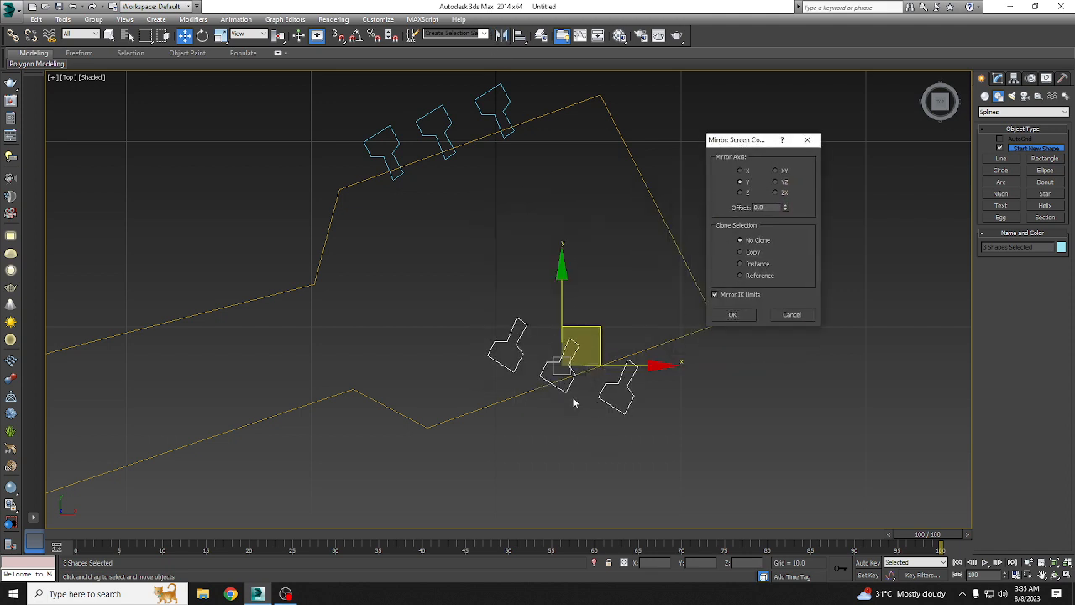
pyautogui.click(746, 183)
pyautogui.click(747, 317)
# Step: Rotate the mirrored pegs counterclockwise to follow the headstock's lower edge and move them down so their stems overlap it
pyautogui.click(203, 36)
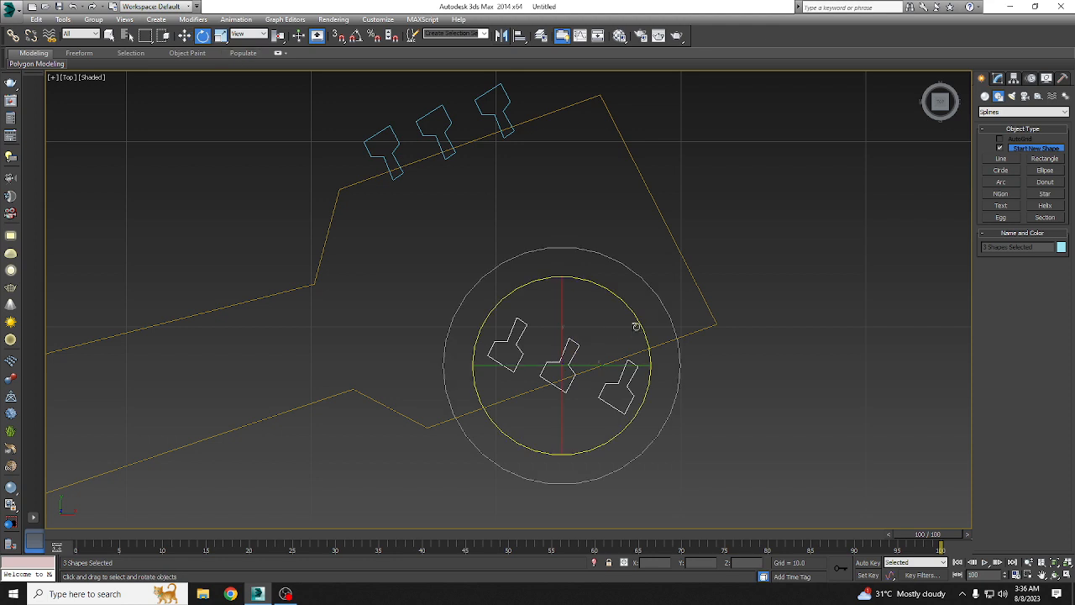
pyautogui.moveTo(636, 326); pyautogui.dragTo(629, 271)
pyautogui.press('w')
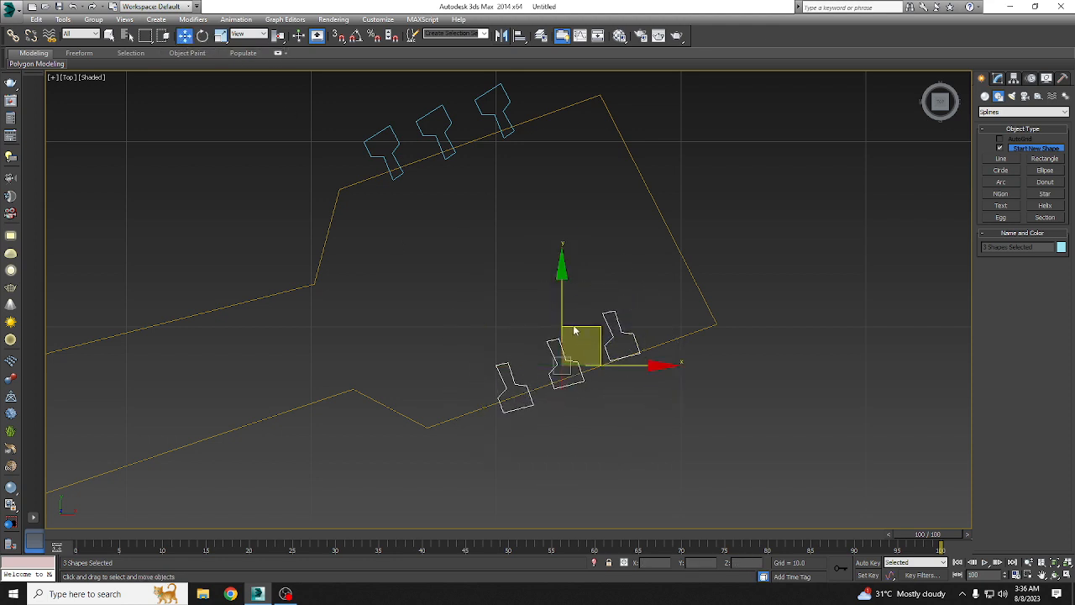
pyautogui.moveTo(605, 336); pyautogui.dragTo(588, 362)
pyautogui.click(675, 402)
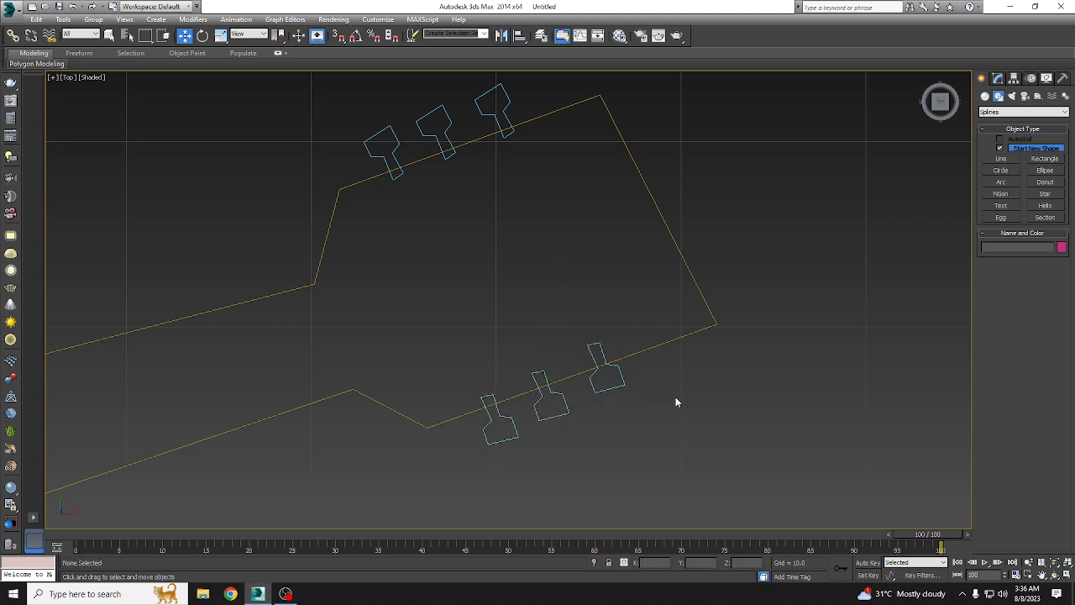
# Step: Select the guitar body outline in the Perspective view and enable it in both the renderer and the viewport
pyautogui.press('p')
pyautogui.scroll(-8, 571, 381)
pyautogui.moveTo(435, 393); pyautogui.dragTo(489, 297, button='middle')
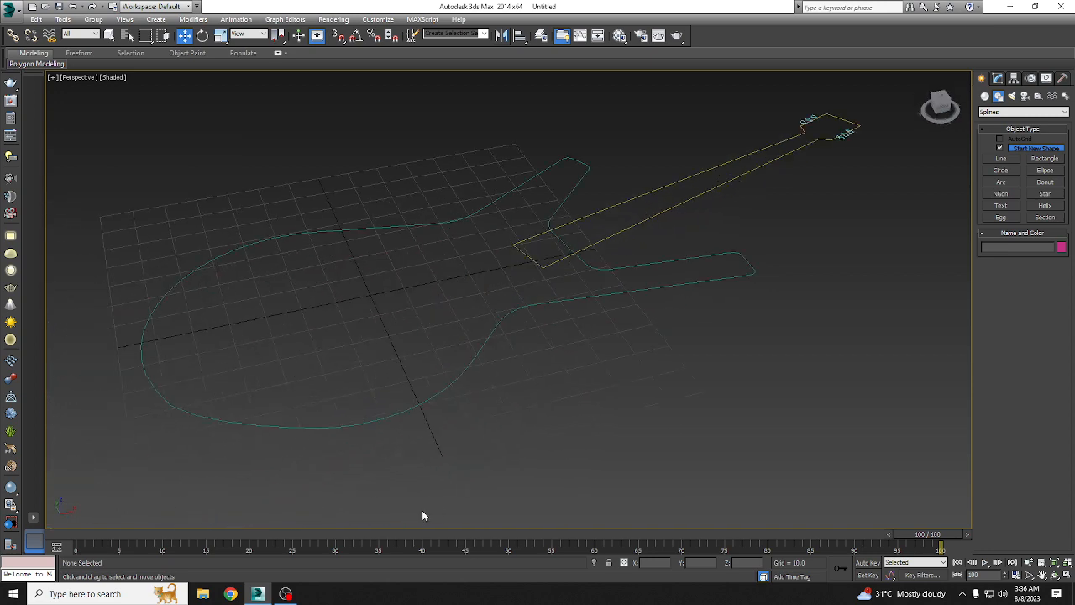
pyautogui.click(407, 410)
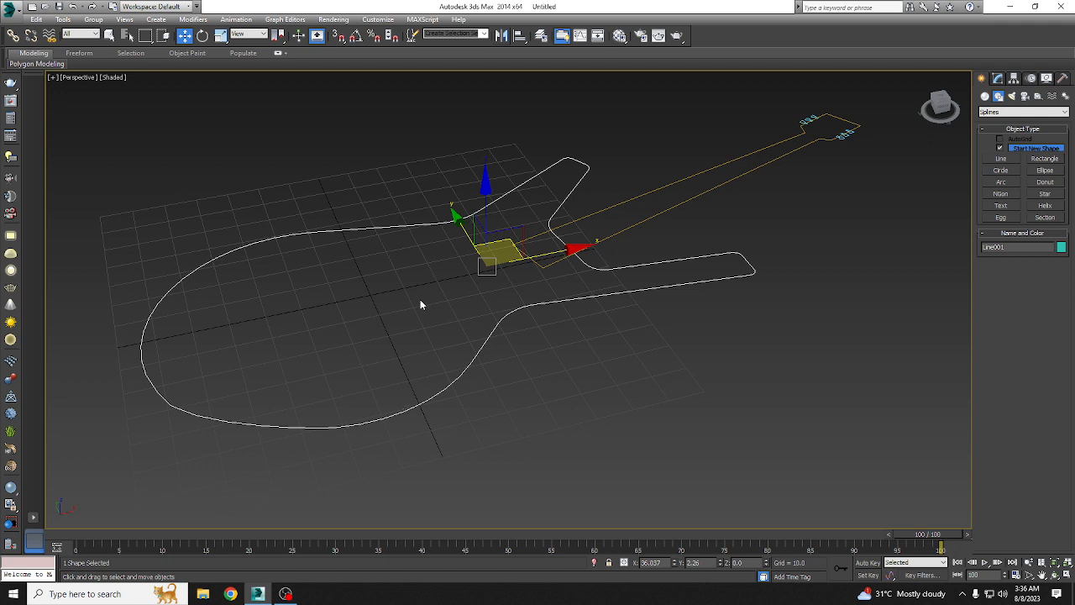
pyautogui.click(998, 78)
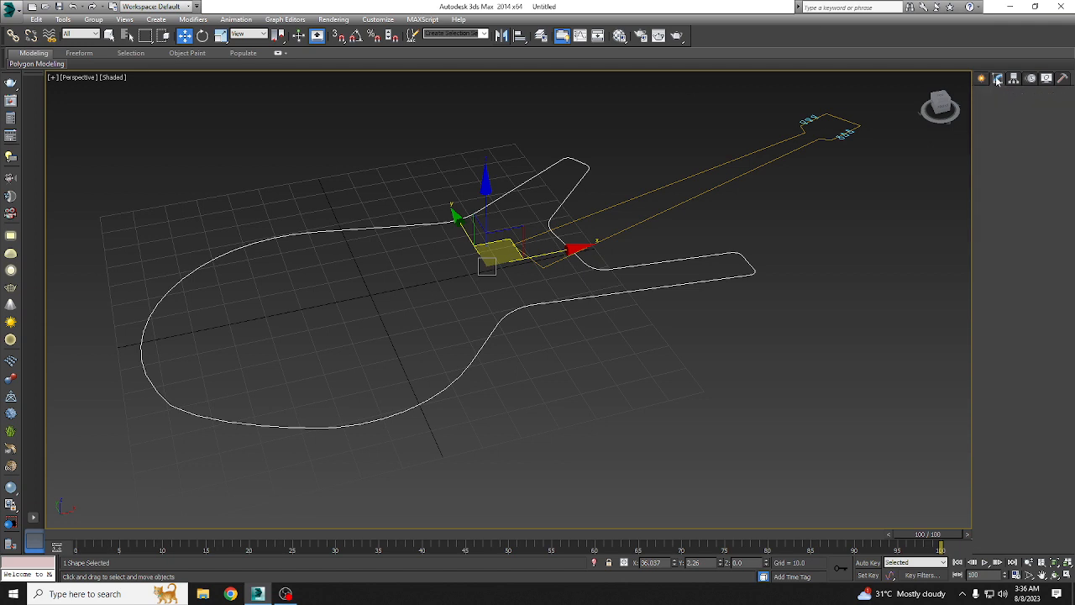
pyautogui.scroll(5, 1041, 370)
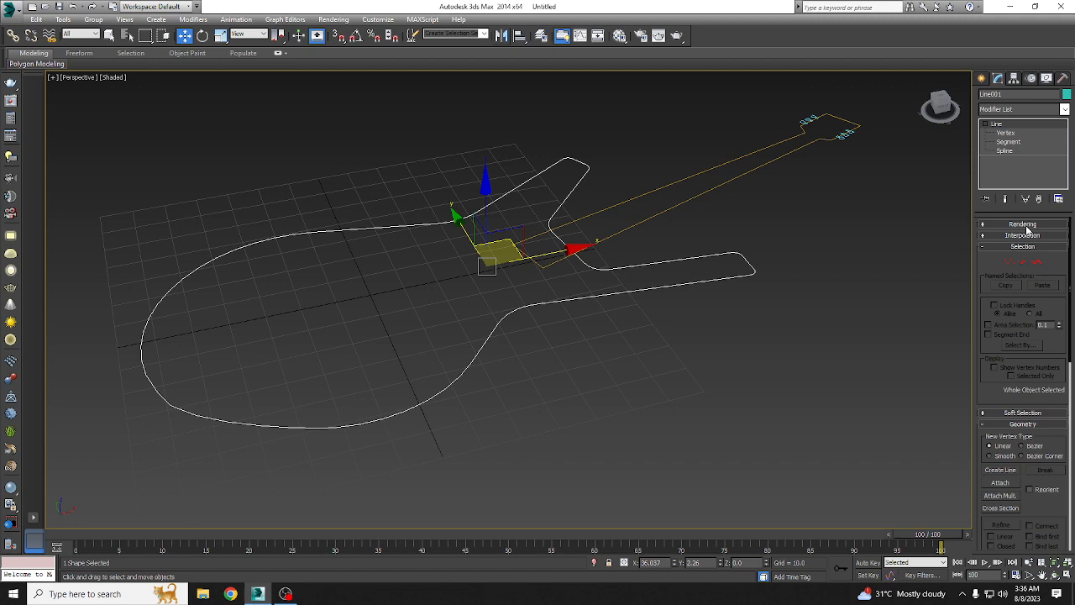
pyautogui.click(1024, 224)
pyautogui.click(1001, 244)
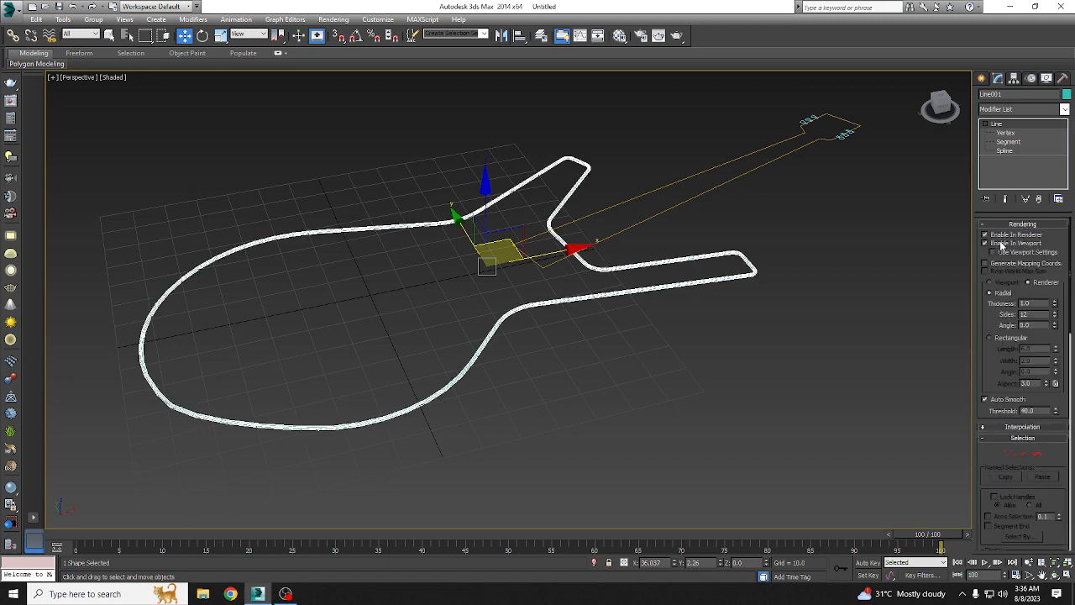
# Step: Switch the body outline's rendered cross-section to Rectangular and set its length to 3.78
pyautogui.keyDown('alt'); pyautogui.moveTo(522, 390); pyautogui.dragTo(542, 373, button='middle'); pyautogui.keyUp('alt')
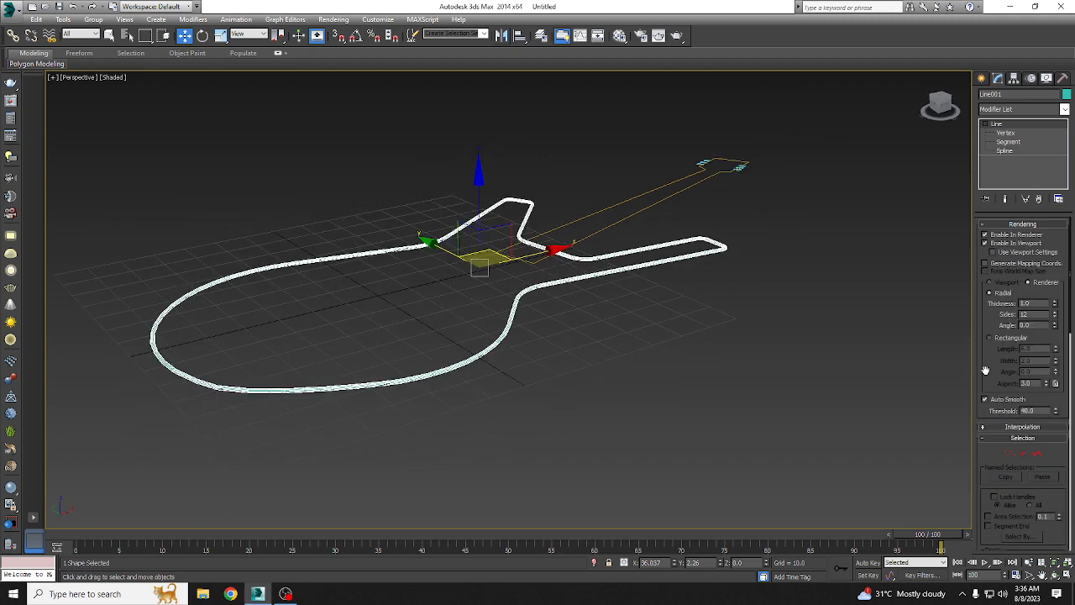
pyautogui.click(1012, 338)
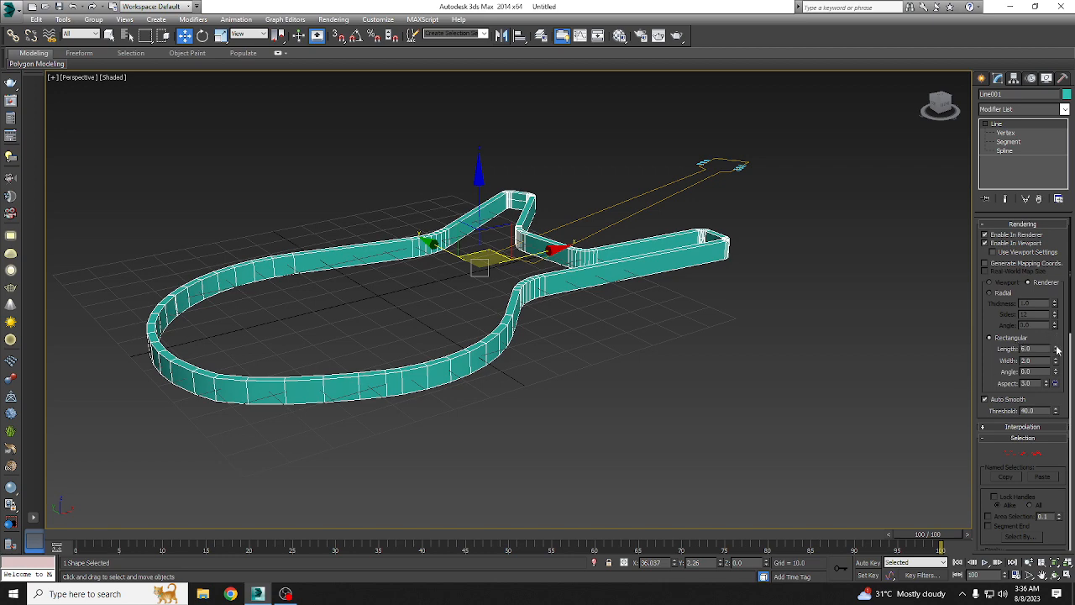
pyautogui.moveTo(1057, 349); pyautogui.dragTo(1060, 370)
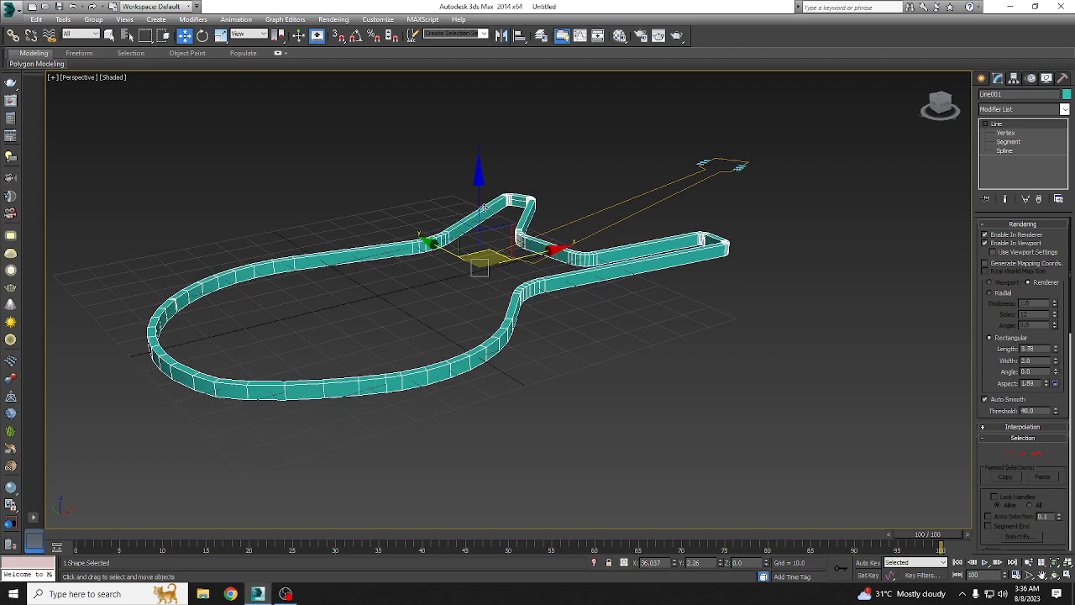
# Step: Copy the body frame straight up to a Z height of about 10.5 and disable the copy in the renderer and viewport
pyautogui.keyDown('shift'); pyautogui.moveTo(484, 208); pyautogui.dragTo(483, 174); pyautogui.keyUp('shift')
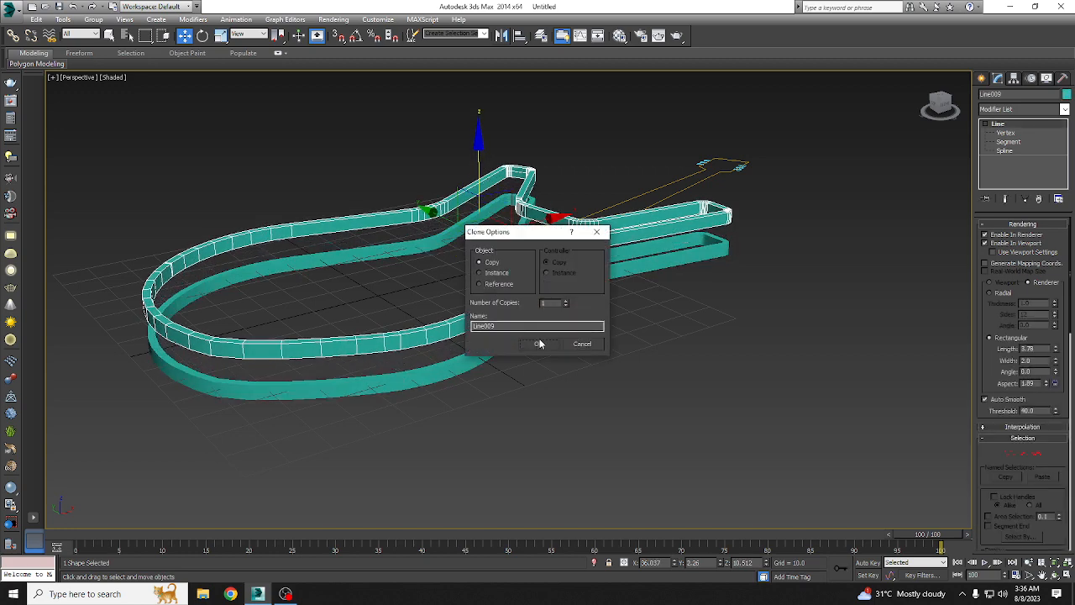
pyautogui.click(539, 344)
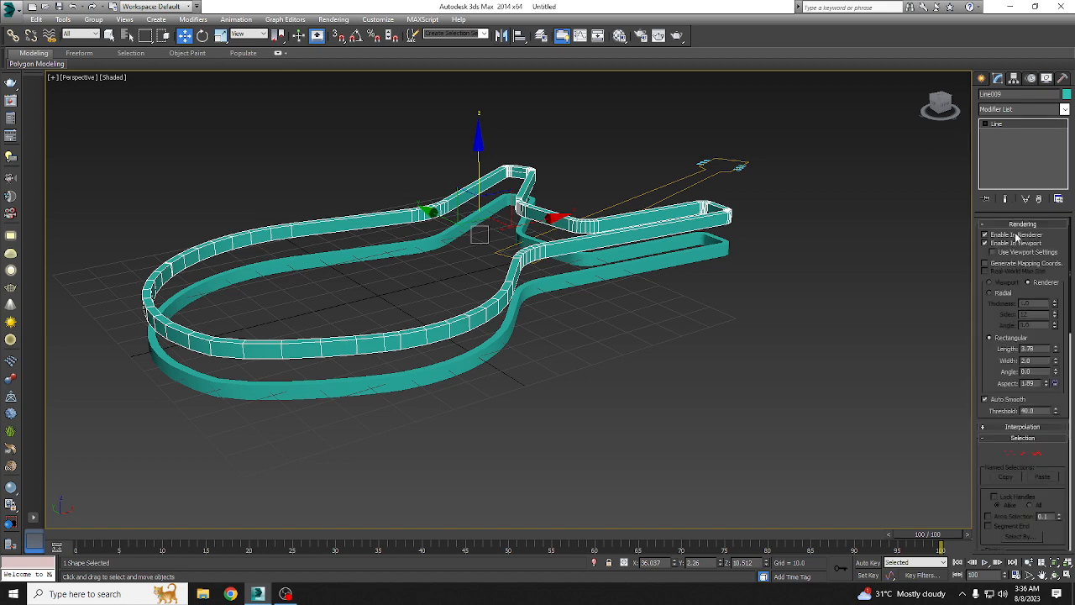
pyautogui.click(999, 243)
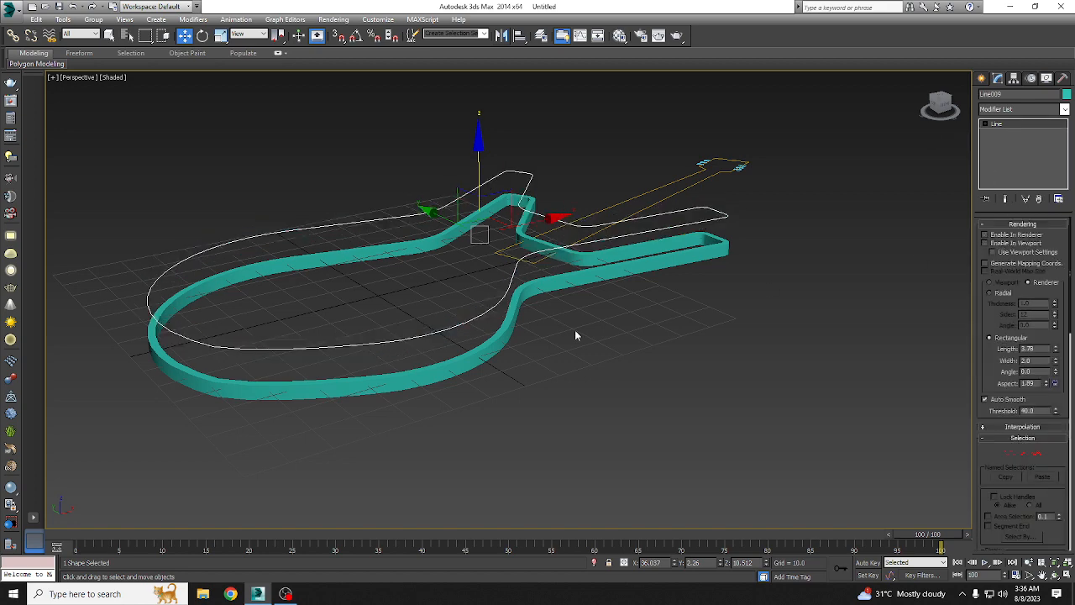
# Step: Extrude the copied body outline above the frame by an amount of 4.0
pyautogui.click(1002, 111)
pyautogui.write('ex')
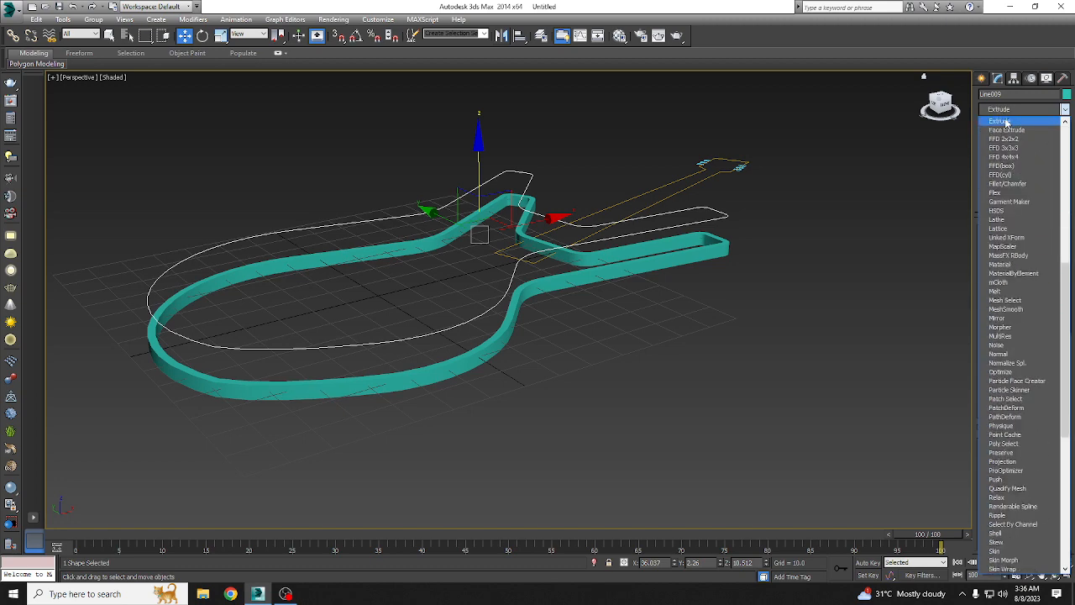
pyautogui.click(1005, 123)
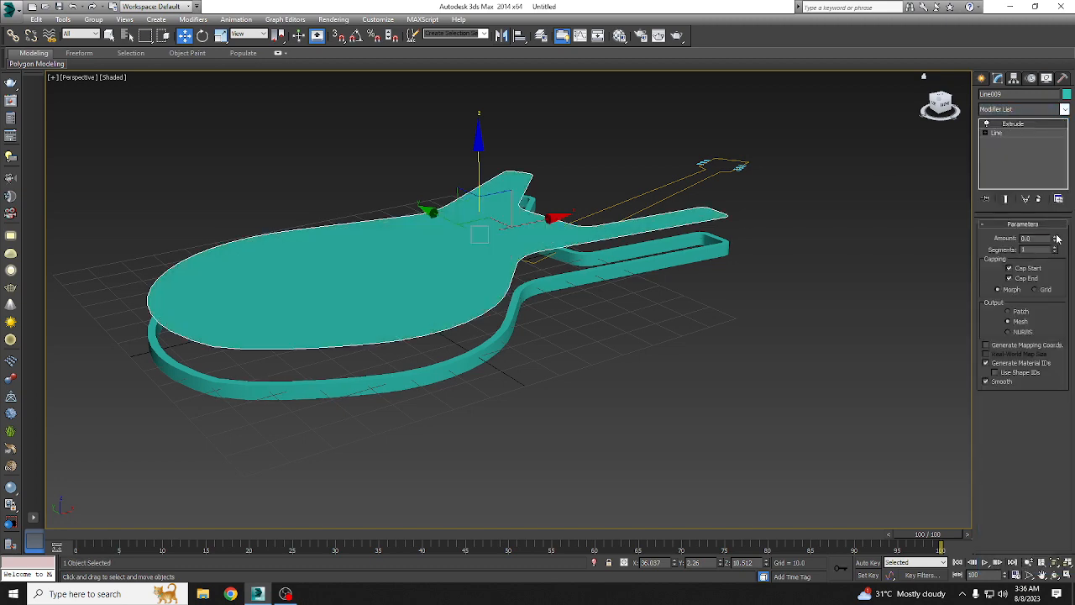
pyautogui.moveTo(1057, 240); pyautogui.dragTo(1057, 235)
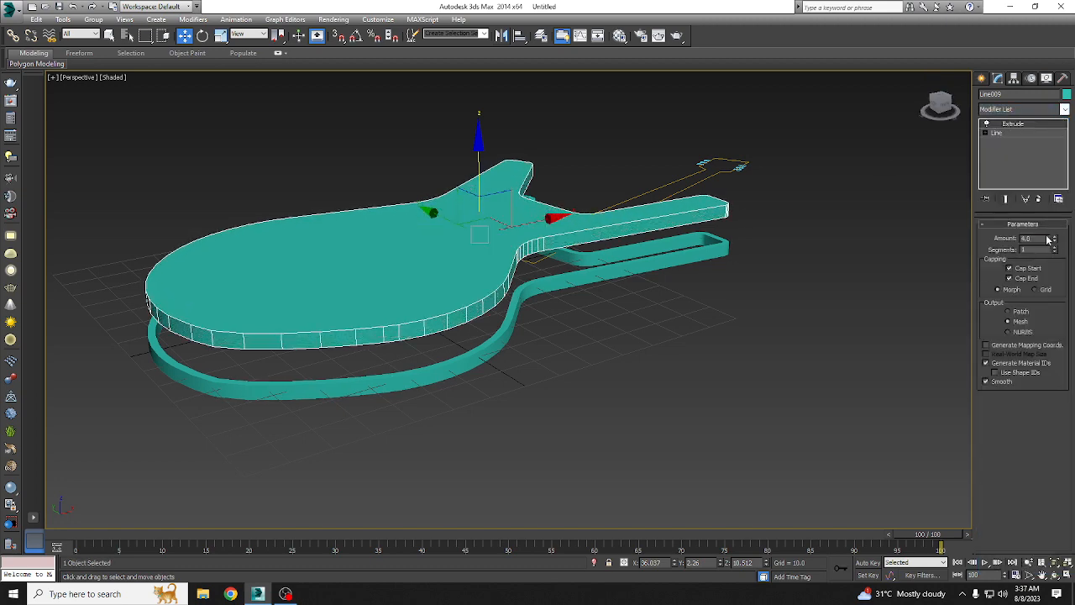
# Step: Recolor the extruded body grey and lower it into the frame to a Z height of about -2.6
pyautogui.click(1066, 94)
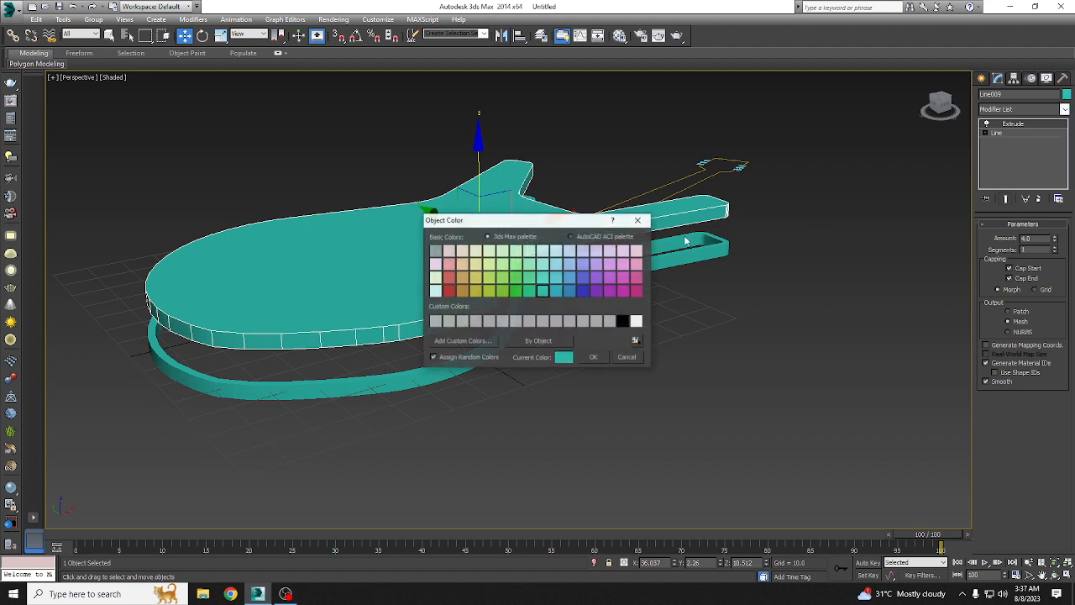
pyautogui.click(435, 251)
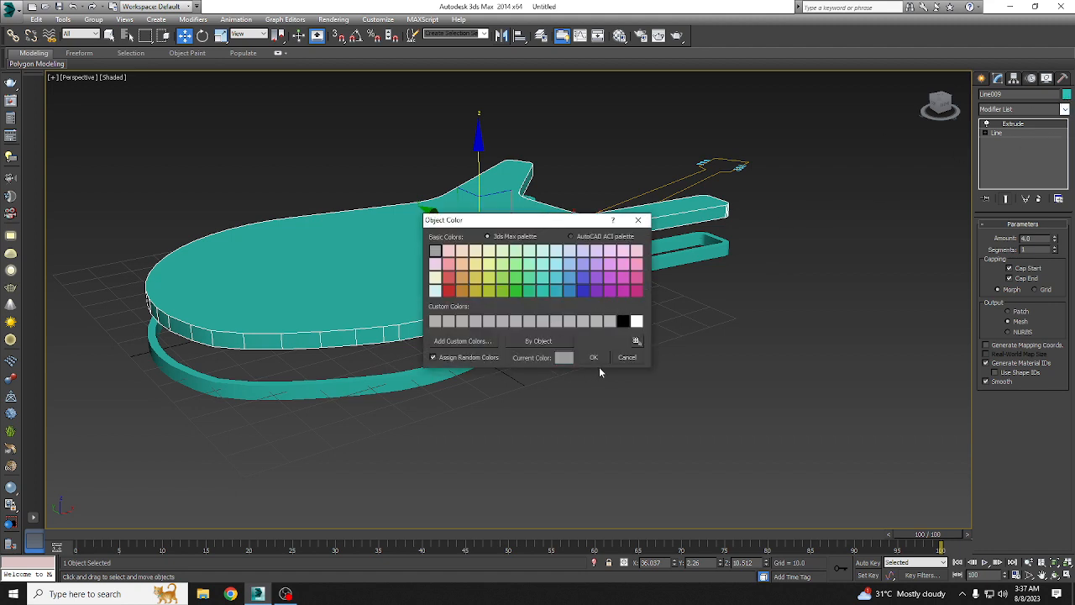
pyautogui.click(593, 357)
pyautogui.moveTo(485, 177); pyautogui.dragTo(489, 210)
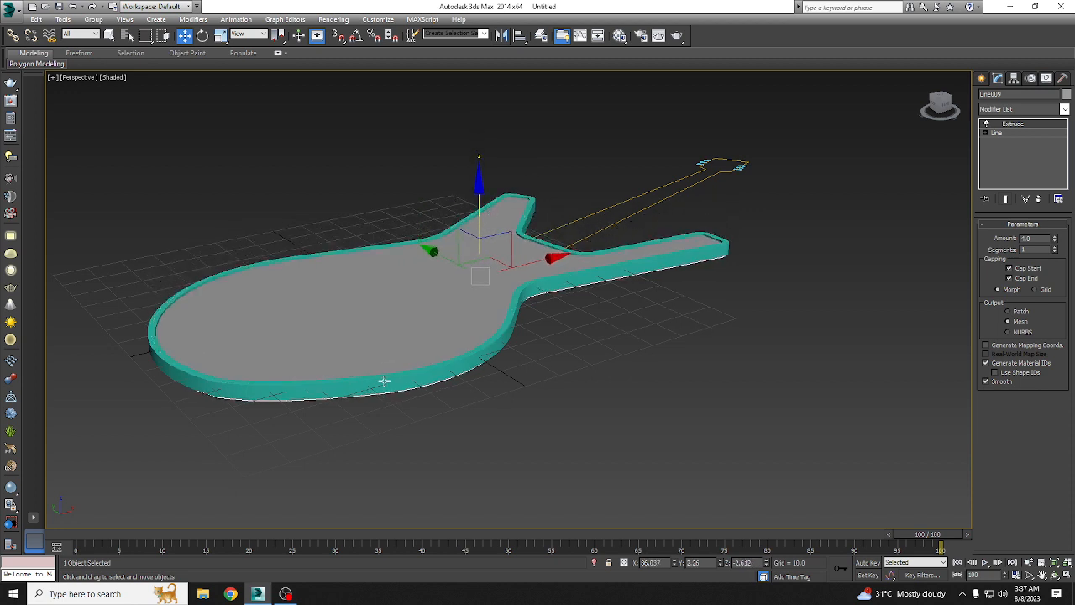
# Step: Try the Radial rendered cross-section on the body frame and return it to Rectangular
pyautogui.click(388, 383)
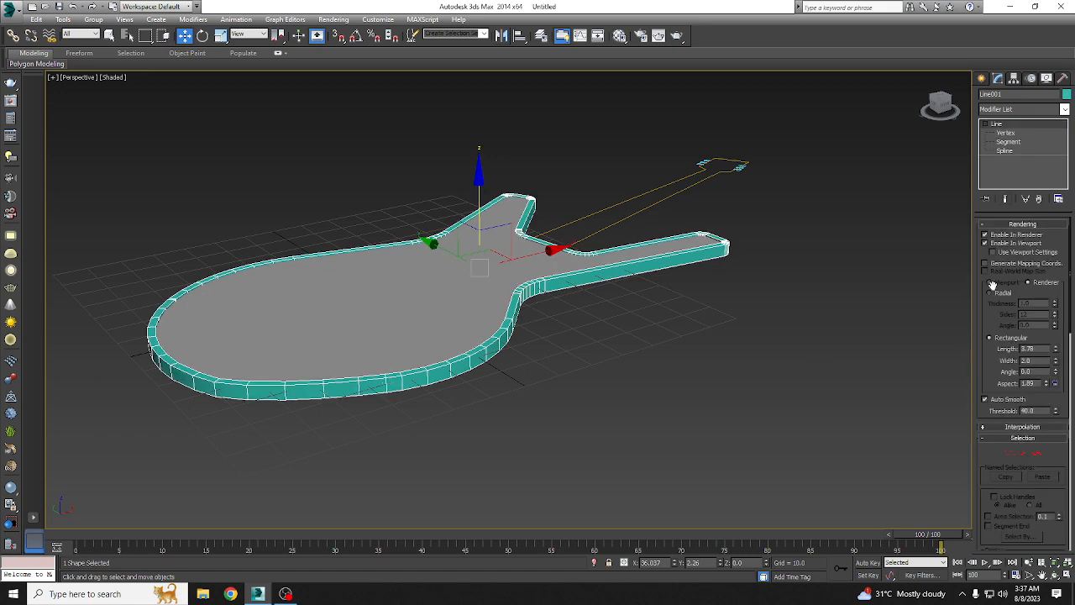
pyautogui.click(1004, 292)
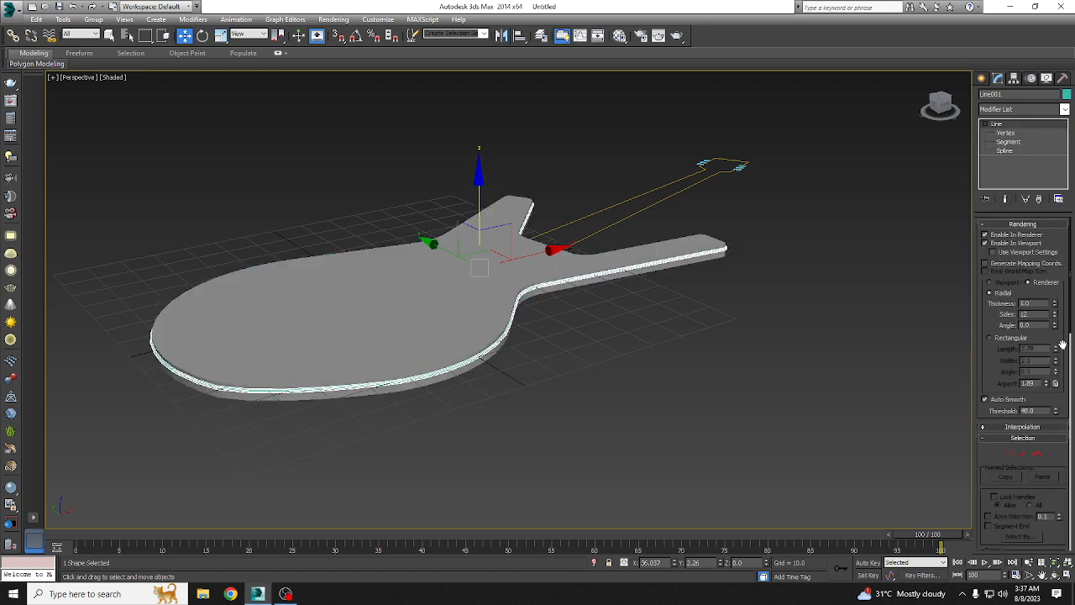
pyautogui.moveTo(1048, 223); pyautogui.dragTo(1039, 92)
pyautogui.keyDown('alt'); pyautogui.moveTo(605, 367); pyautogui.dragTo(595, 415, button='middle'); pyautogui.keyUp('alt')
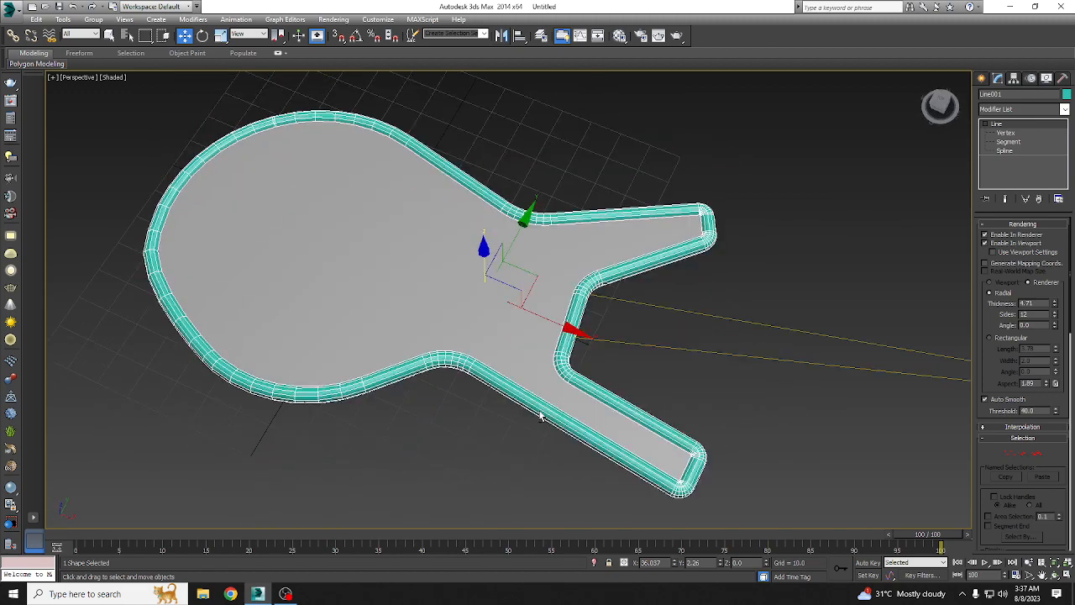
pyautogui.keyDown('alt'); pyautogui.moveTo(540, 415); pyautogui.dragTo(611, 364, button='middle'); pyautogui.keyUp('alt')
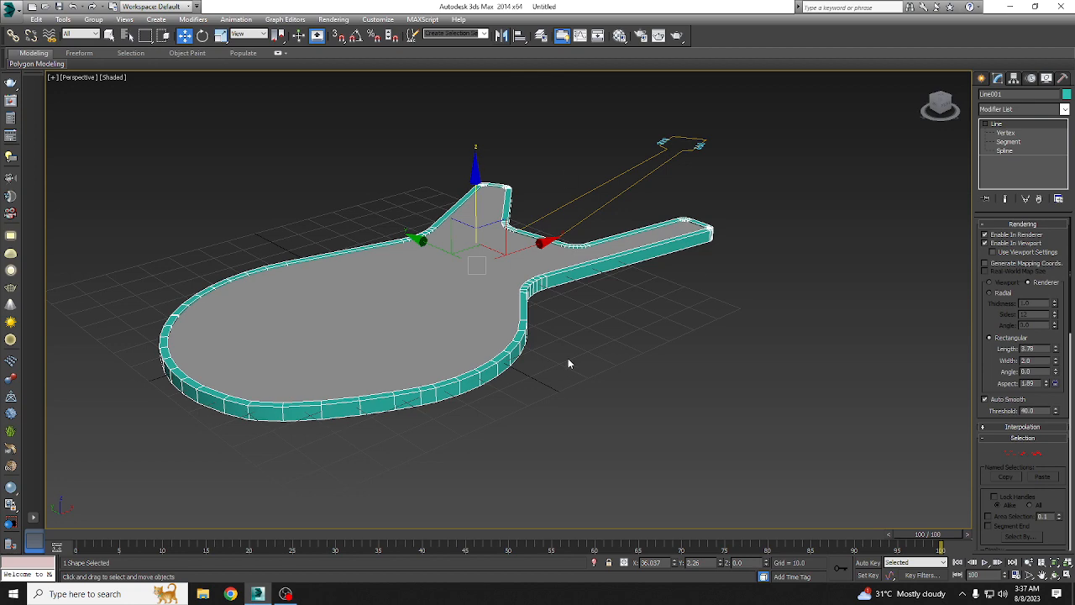
pyautogui.keyDown('alt'); pyautogui.moveTo(566, 341); pyautogui.dragTo(495, 364, button='middle'); pyautogui.keyUp('alt')
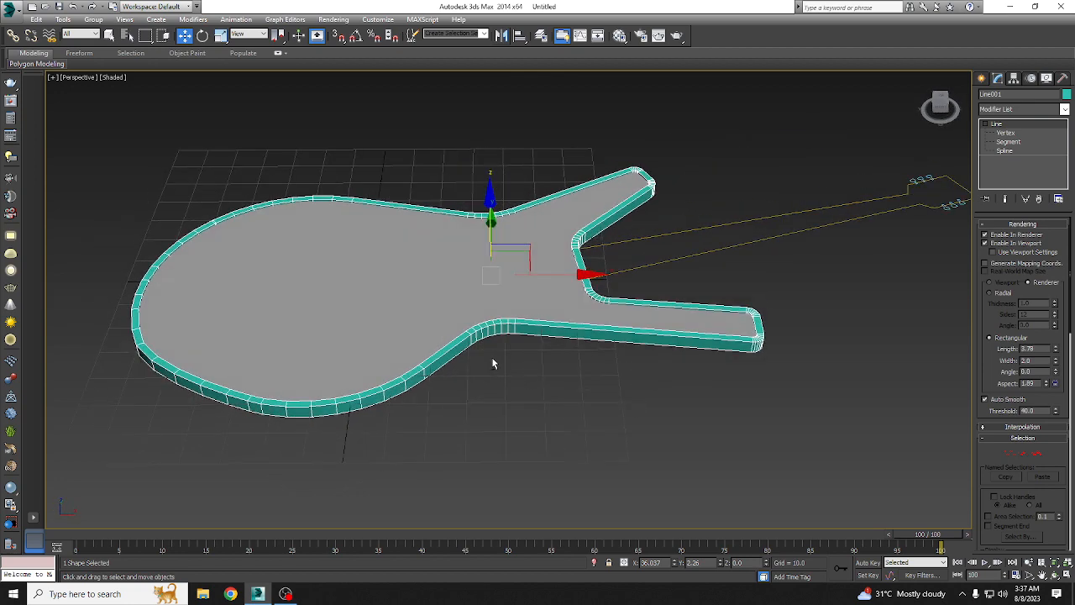
# Step: Extrude the guitar's neck and headstock outline by an amount of 4.0
pyautogui.scroll(5, 551, 345)
pyautogui.click(552, 328)
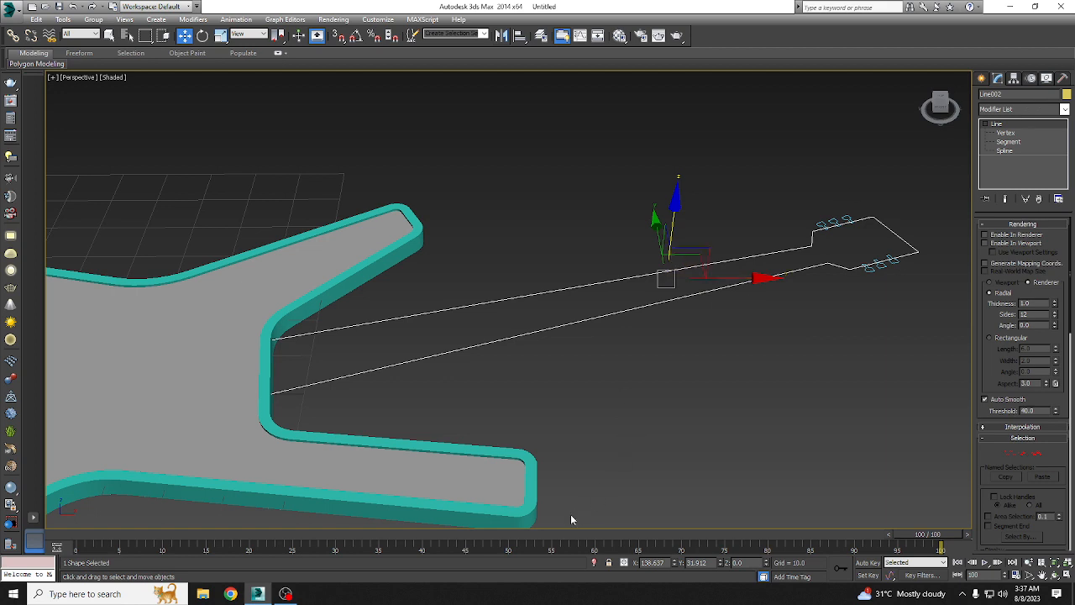
pyautogui.click(521, 515)
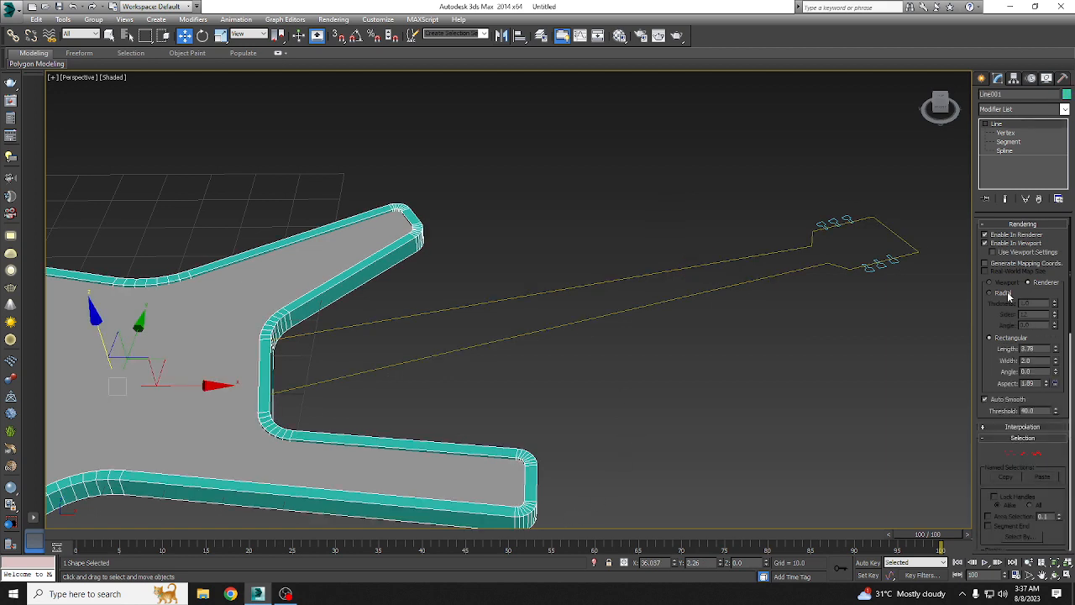
pyautogui.click(509, 337)
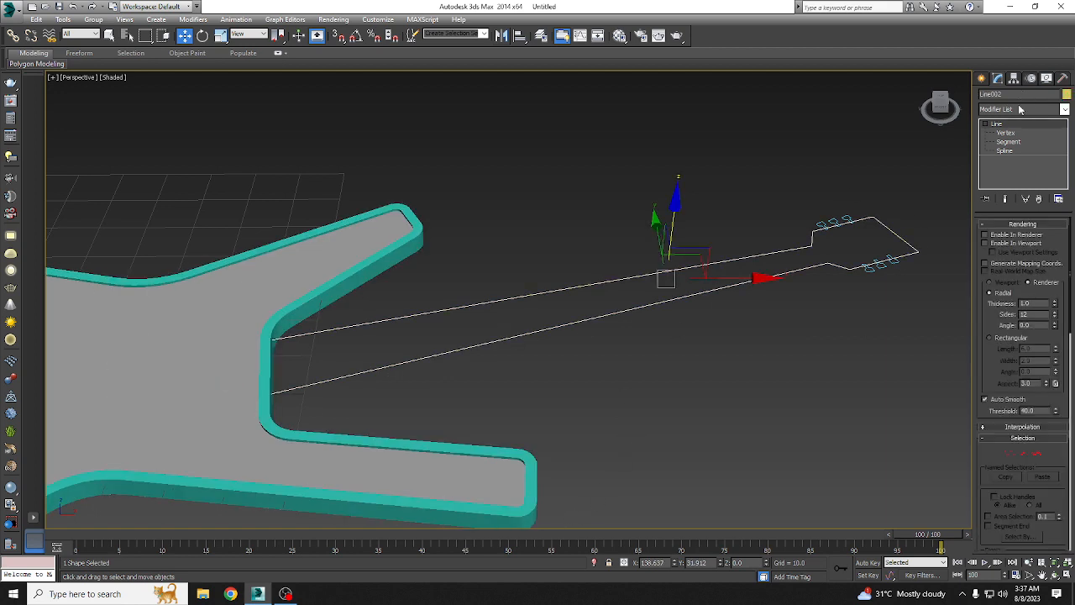
pyautogui.click(1013, 109)
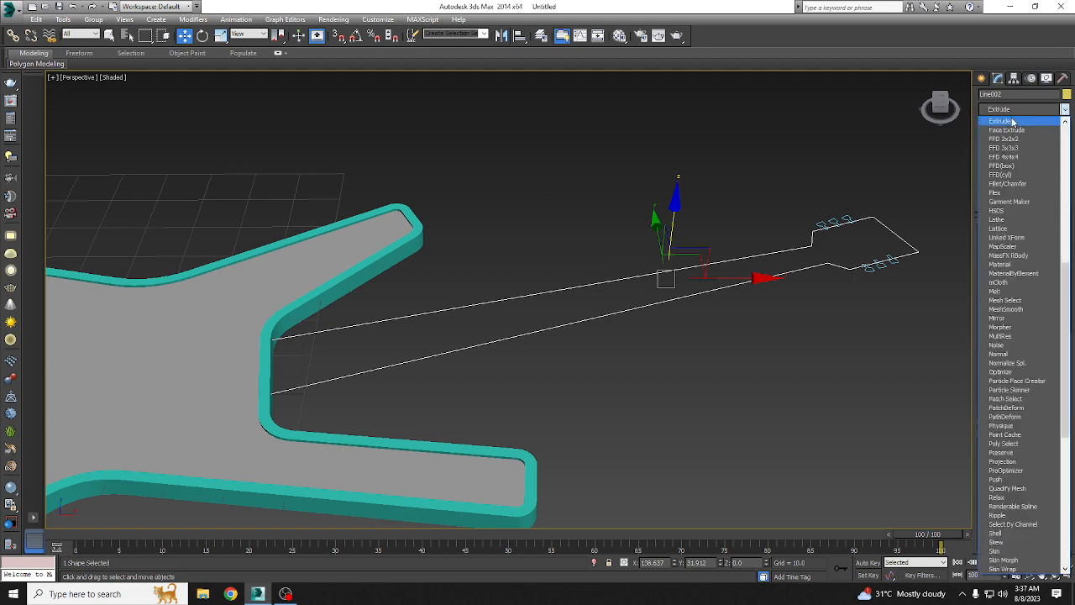
pyautogui.click(1014, 124)
pyautogui.keyDown('alt'); pyautogui.moveTo(453, 375); pyautogui.dragTo(70, 399, button='middle'); pyautogui.keyUp('alt')
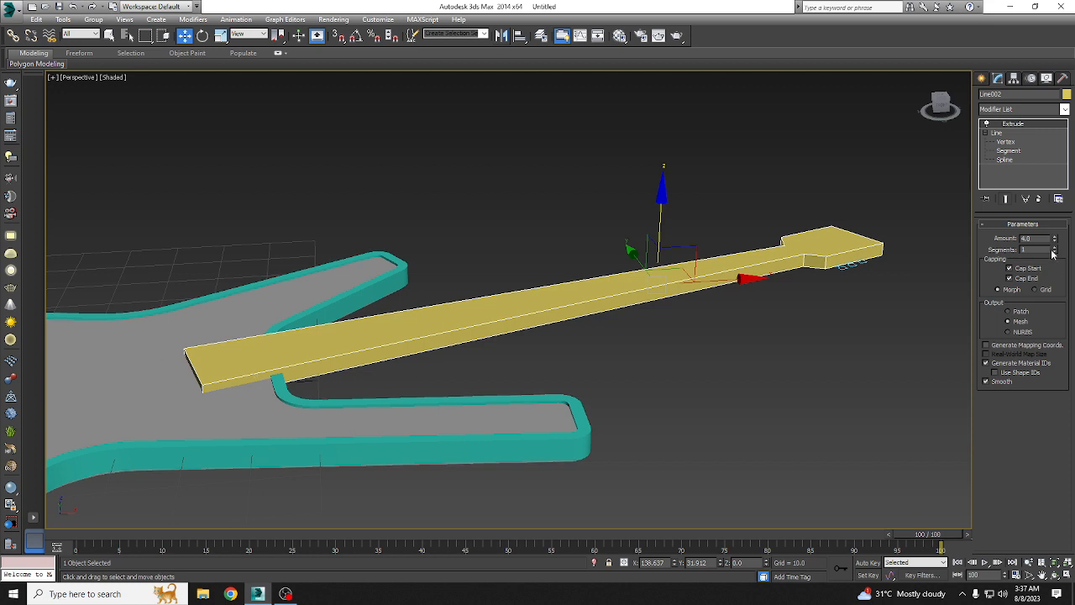
pyautogui.scroll(6, 842, 298)
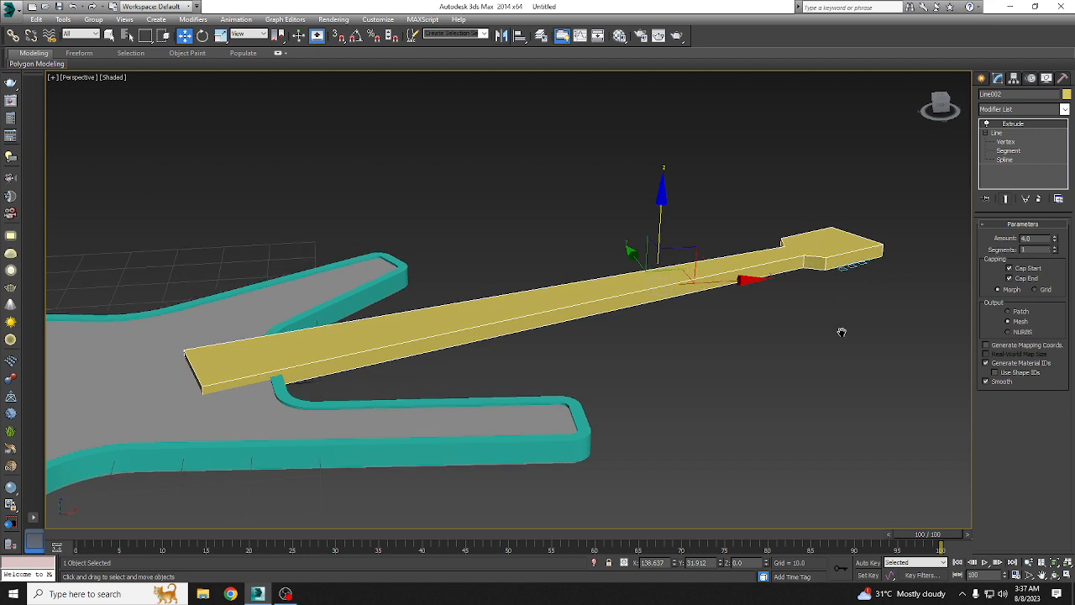
# Step: Select all six tuning peg outlines on both sides of the headstock and extrude them by an amount of 2.0
pyautogui.click(649, 415)
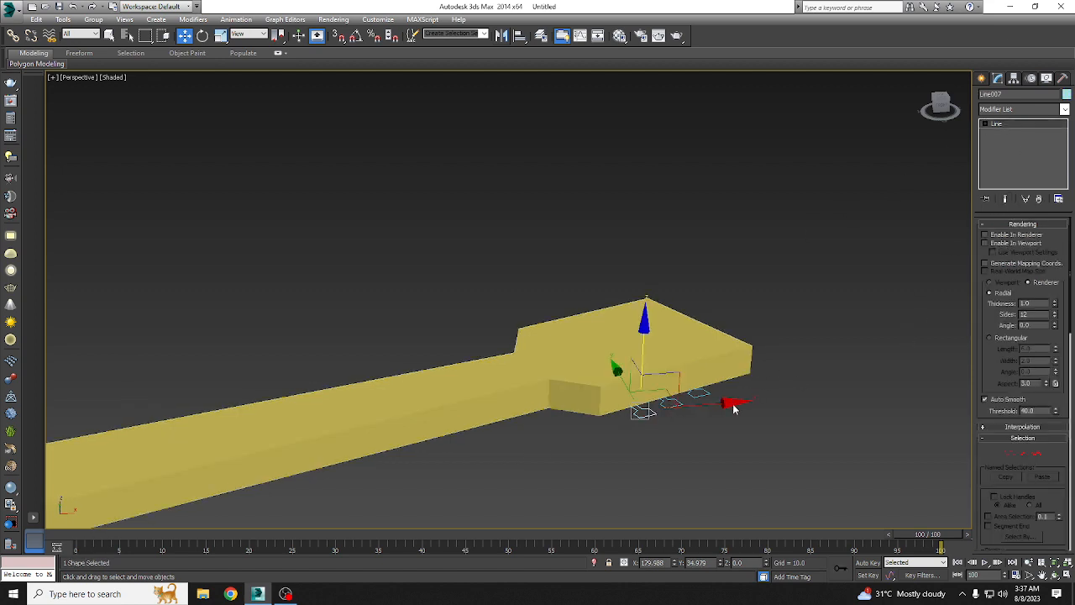
pyautogui.keyDown('alt'); pyautogui.moveTo(720, 418); pyautogui.dragTo(699, 471, button='middle'); pyautogui.keyUp('alt')
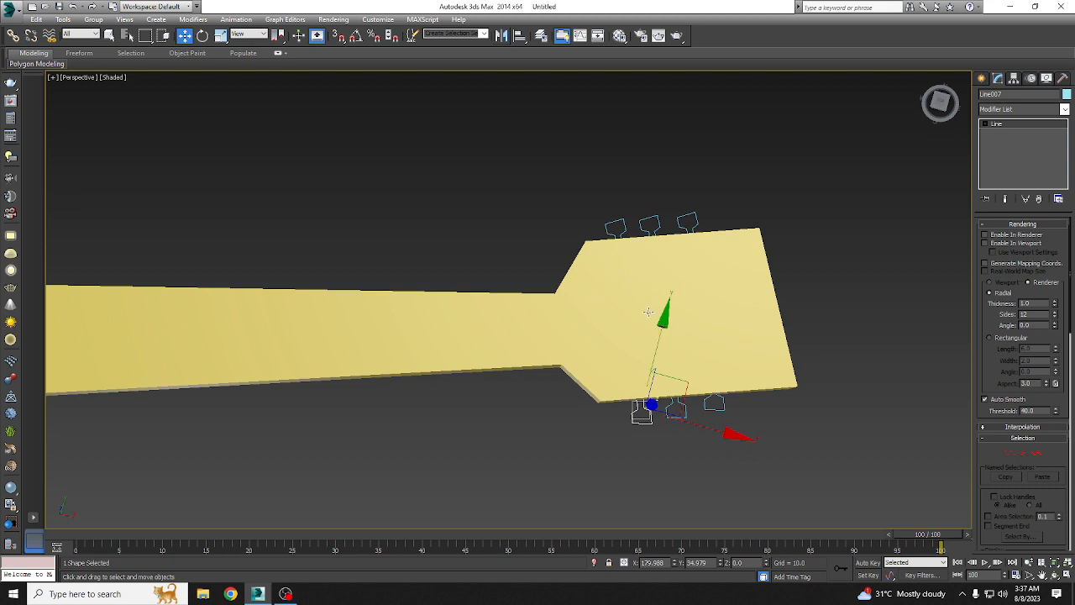
pyautogui.moveTo(597, 180); pyautogui.dragTo(700, 237)
pyautogui.moveTo(625, 447); pyautogui.dragTo(731, 410)
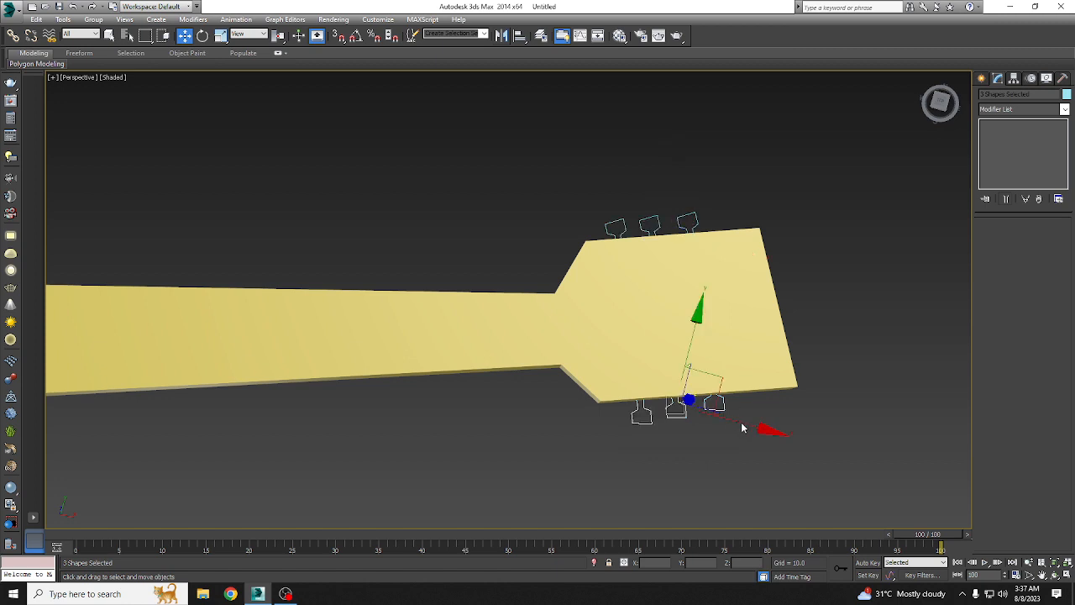
pyautogui.keyDown('ctrl'); pyautogui.moveTo(568, 193); pyautogui.dragTo(718, 231); pyautogui.keyUp('ctrl')
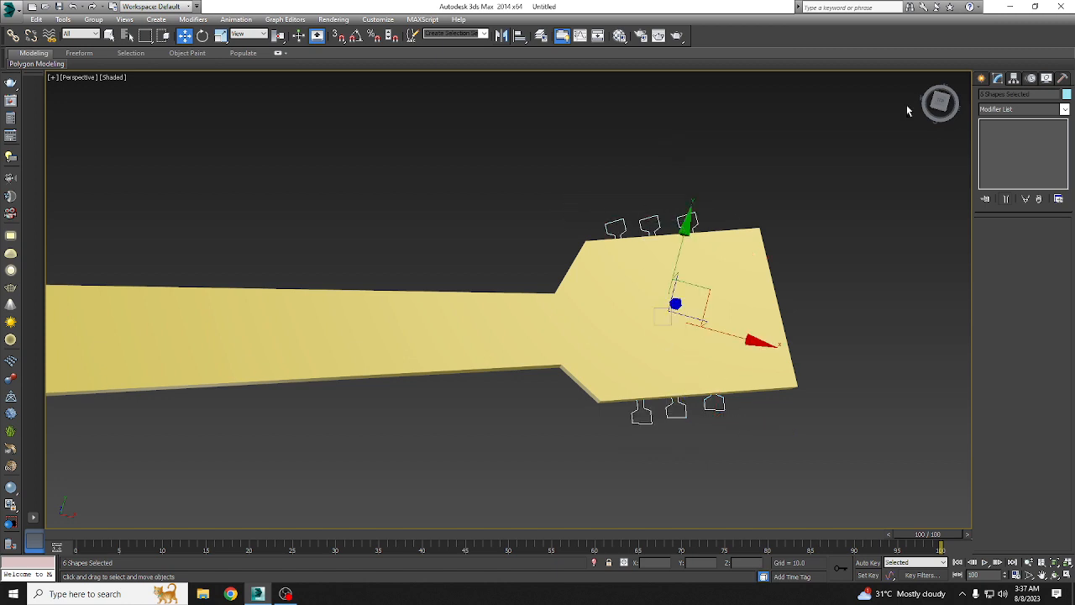
pyautogui.click(1031, 114)
pyautogui.write('ex')
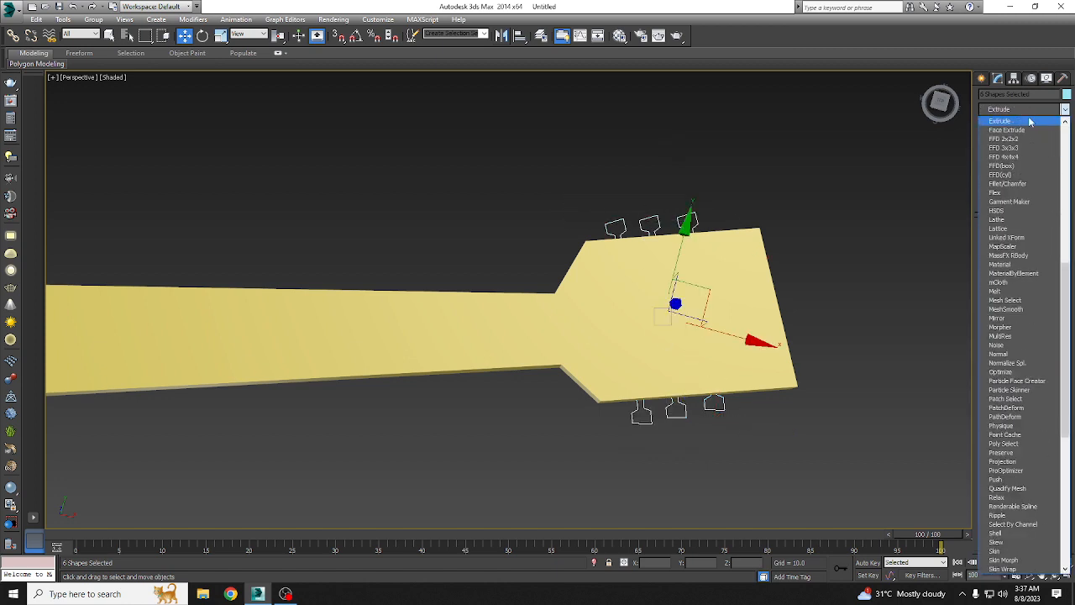
pyautogui.click(1030, 122)
pyautogui.keyDown('alt'); pyautogui.moveTo(795, 358); pyautogui.dragTo(1053, 280, button='middle'); pyautogui.keyUp('alt')
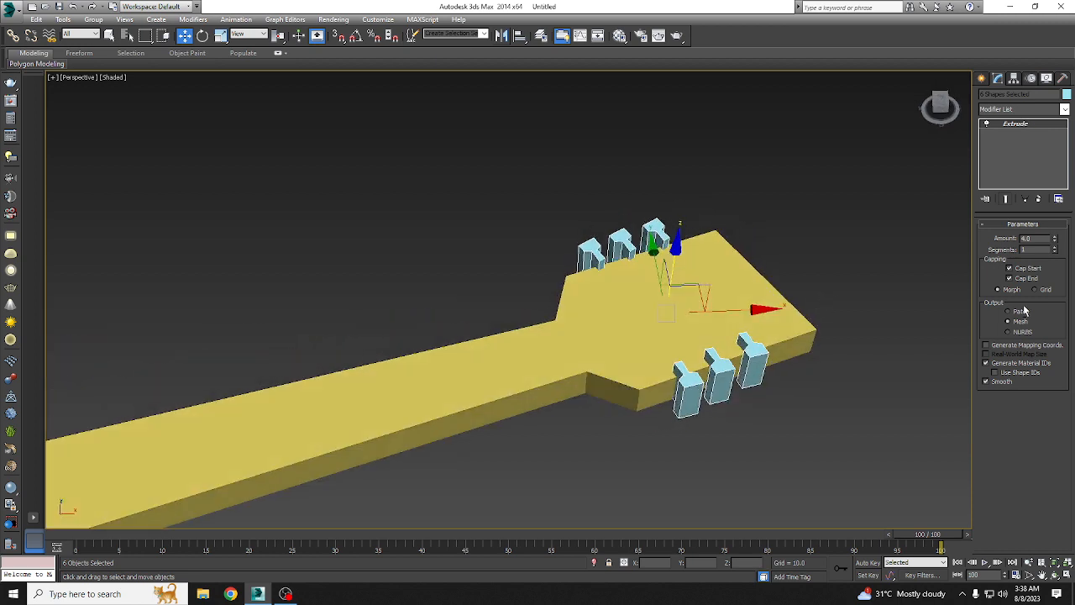
pyautogui.moveTo(1056, 237)
pyautogui.mouseDown()
pyautogui.moveTo(1059, 220)
pyautogui.moveTo(1061, 249)
pyautogui.moveTo(1063, 239)
pyautogui.mouseUp()
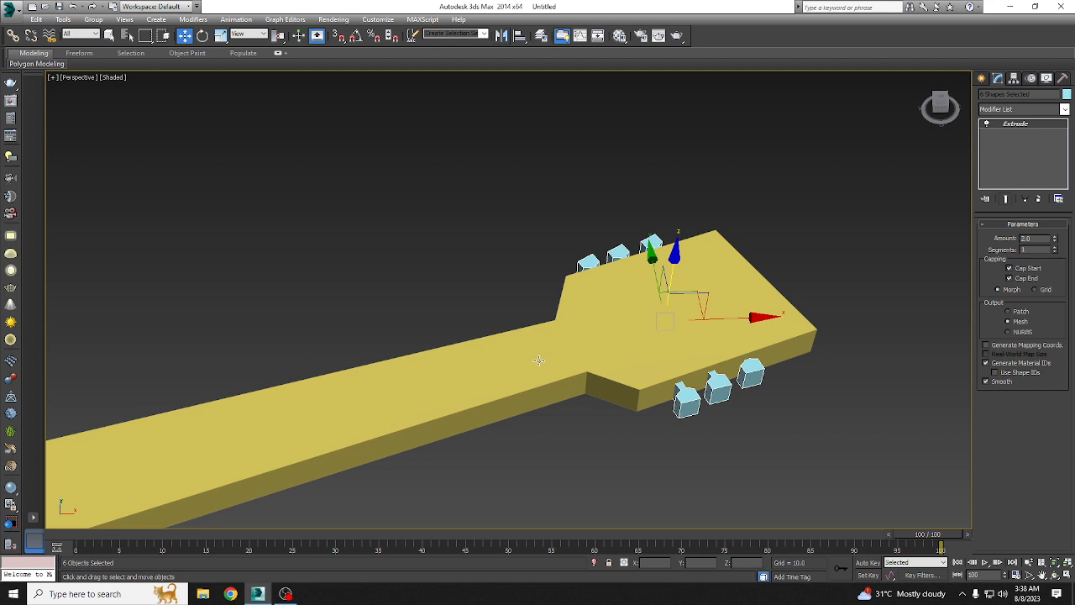
# Step: Delete the Extrude modifier from the guitar neck and clear the selection
pyautogui.keyDown('alt'); pyautogui.moveTo(793, 308); pyautogui.dragTo(687, 276, button='middle'); pyautogui.keyUp('alt')
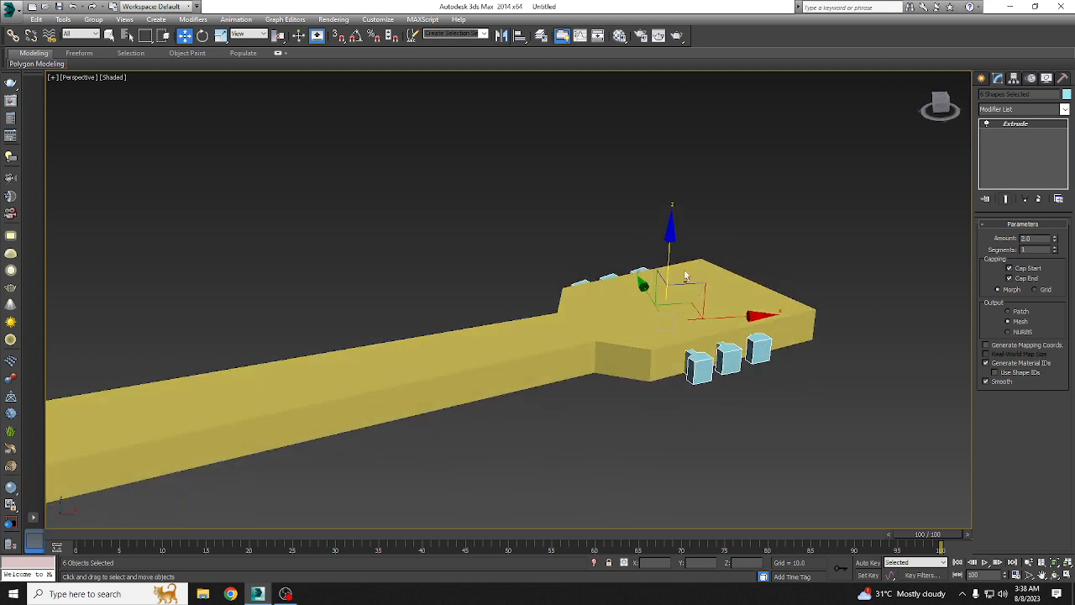
pyautogui.scroll(-10, 685, 278)
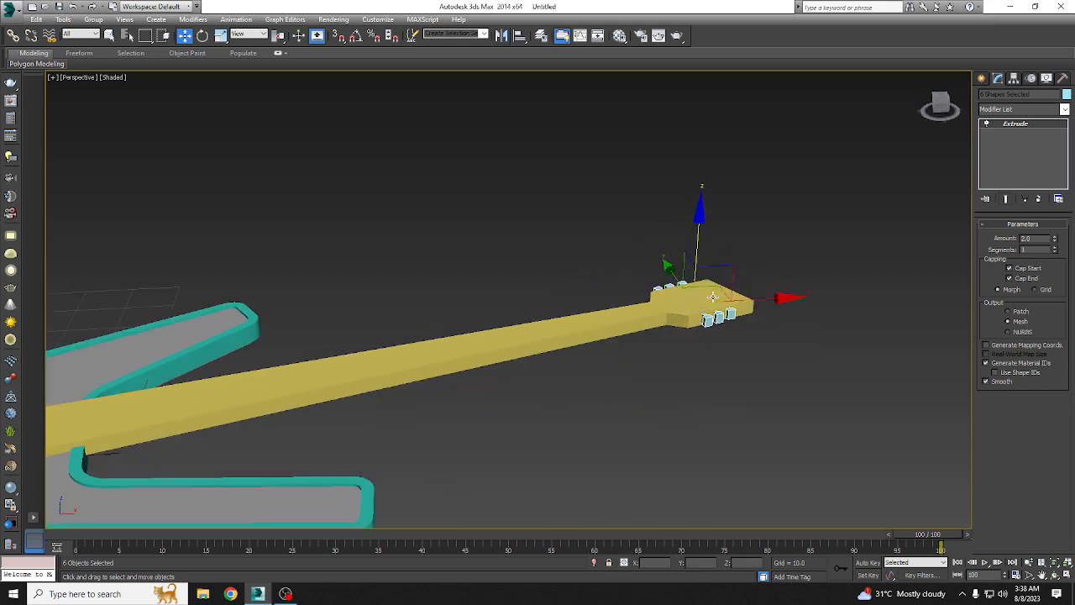
pyautogui.scroll(5, 455, 356)
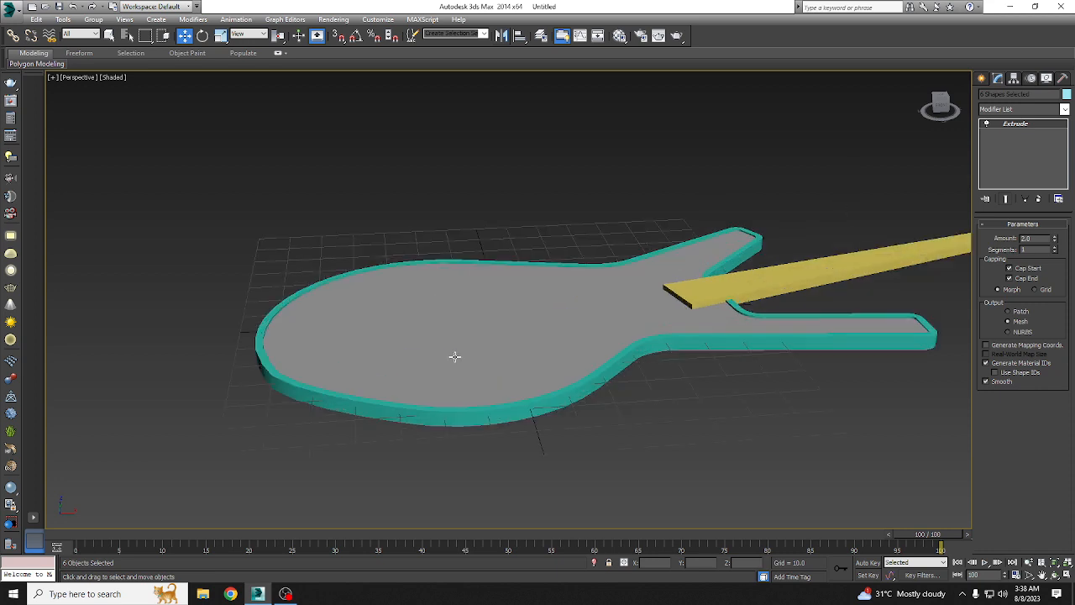
pyautogui.scroll(3, 455, 357)
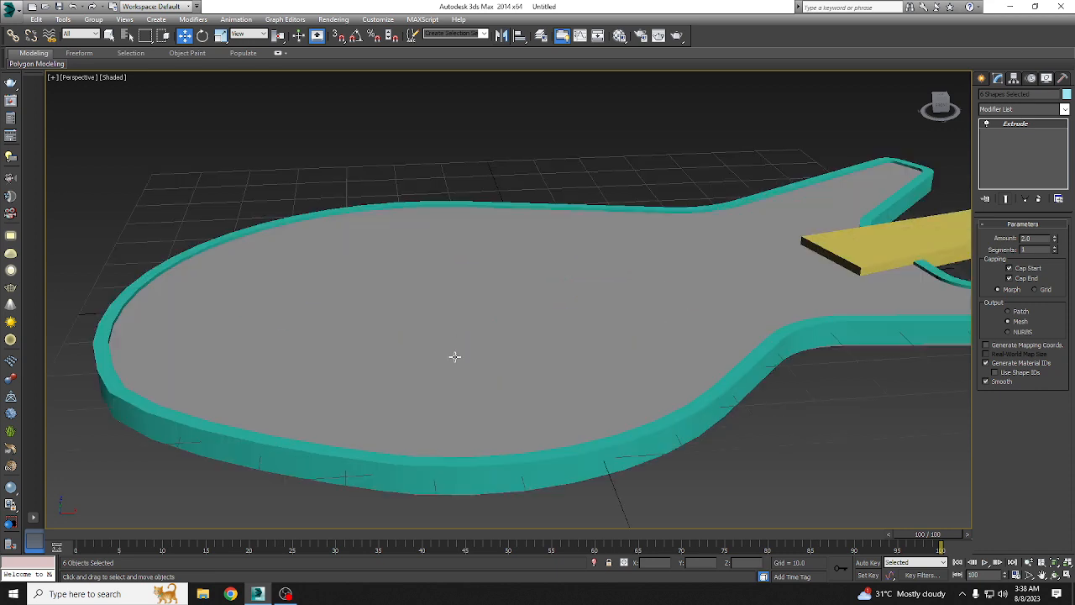
pyautogui.moveTo(763, 268); pyautogui.dragTo(336, 351, button='middle')
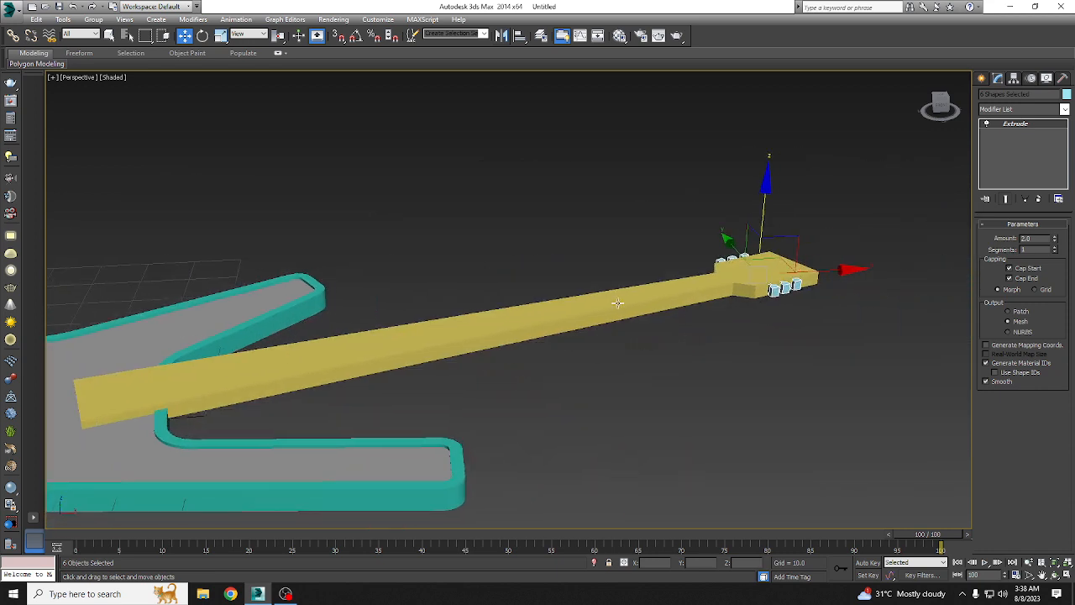
pyautogui.click(617, 303)
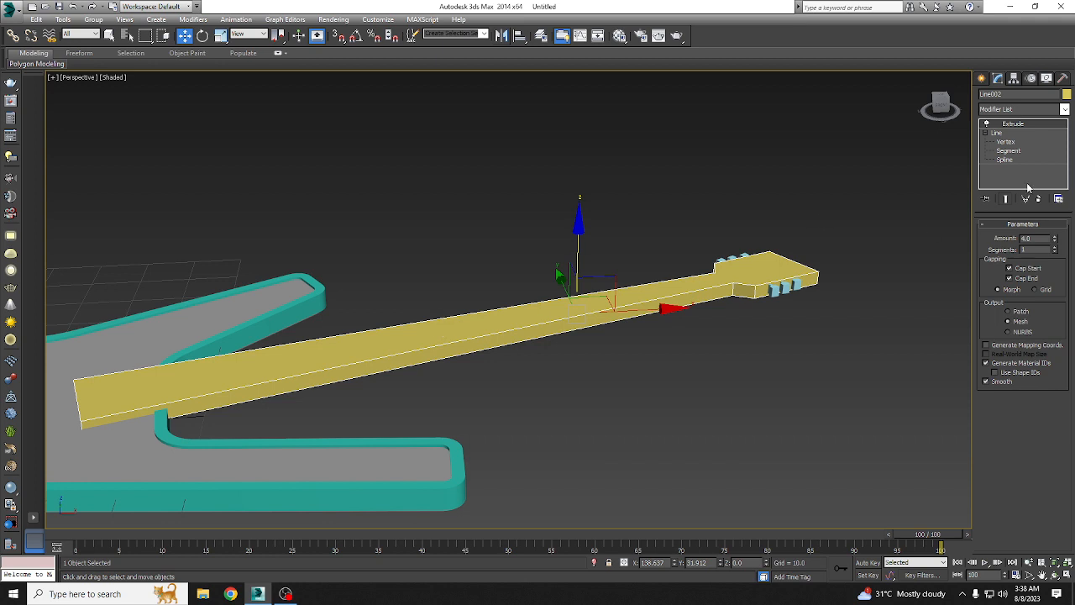
pyautogui.rightClick(1017, 124)
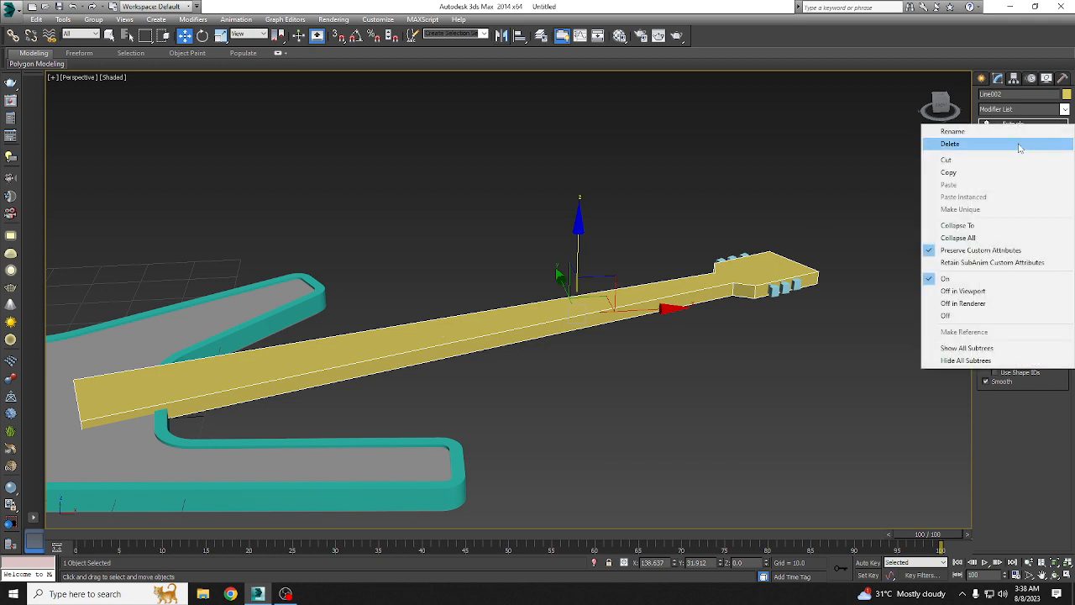
pyautogui.click(1019, 145)
pyautogui.click(712, 382)
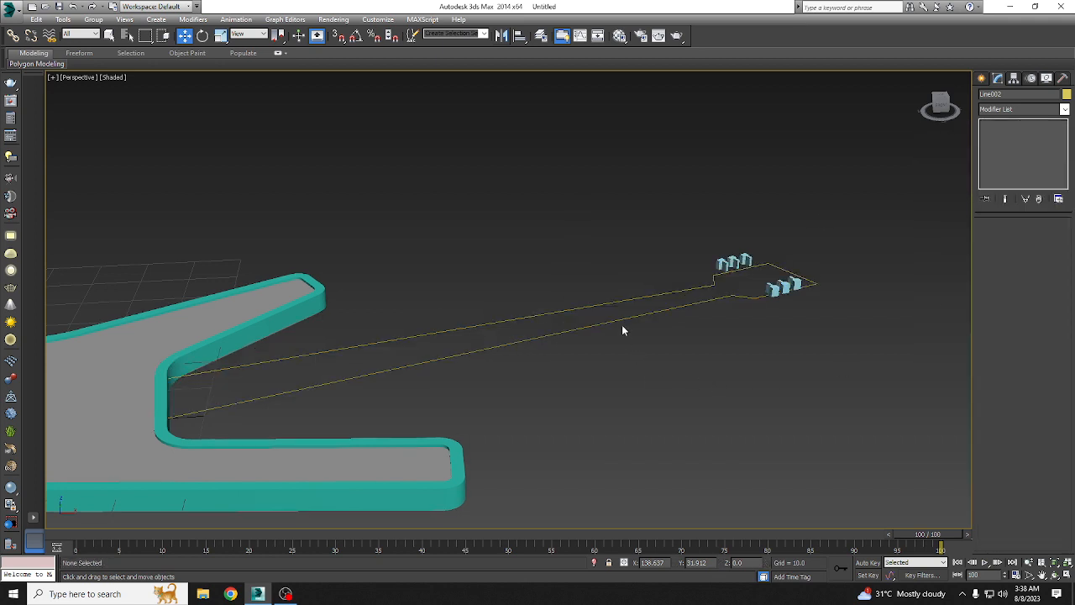
# Step: Apply a Bevel modifier to the neck and headstock outline
pyautogui.click(622, 318)
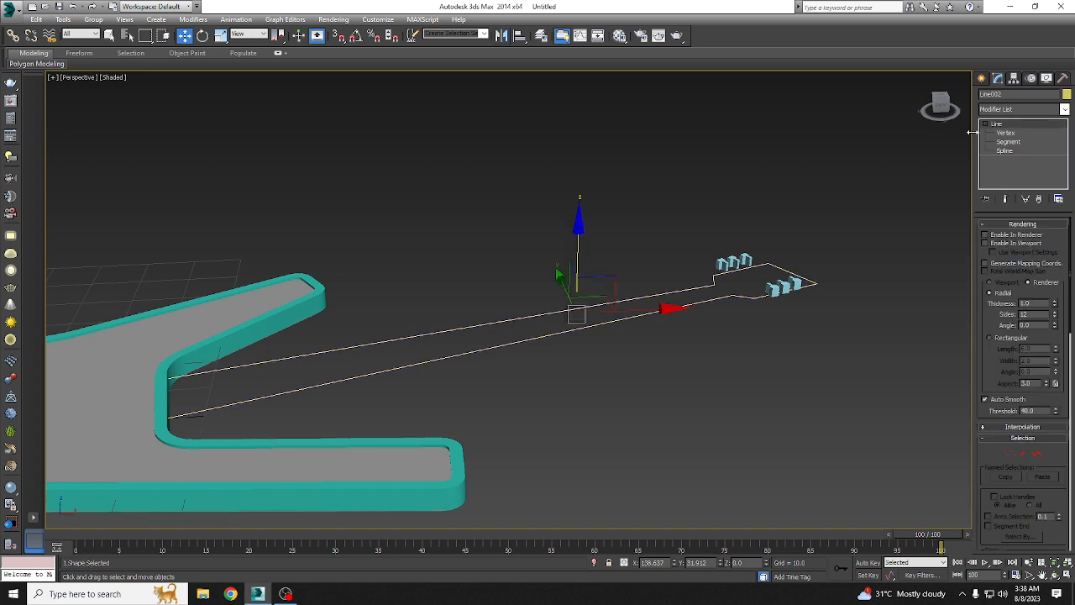
pyautogui.click(1008, 110)
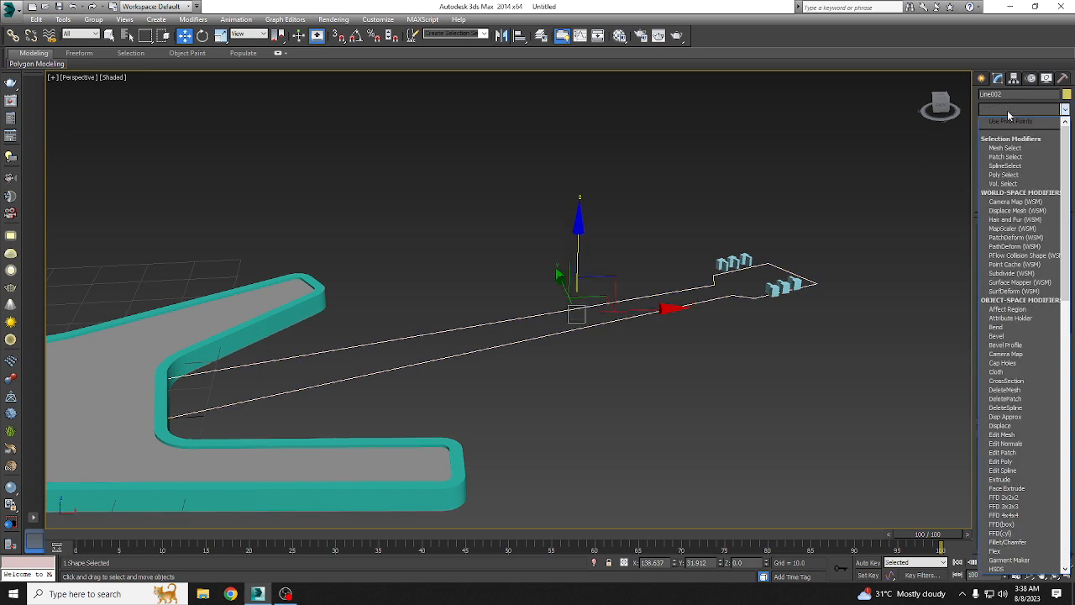
pyautogui.press('b')
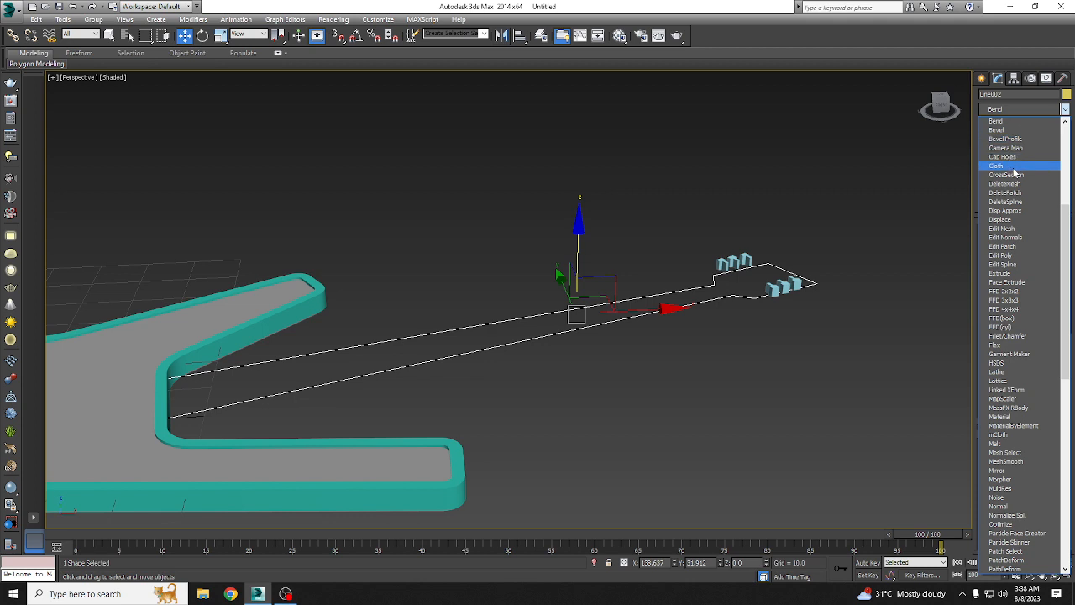
pyautogui.click(997, 130)
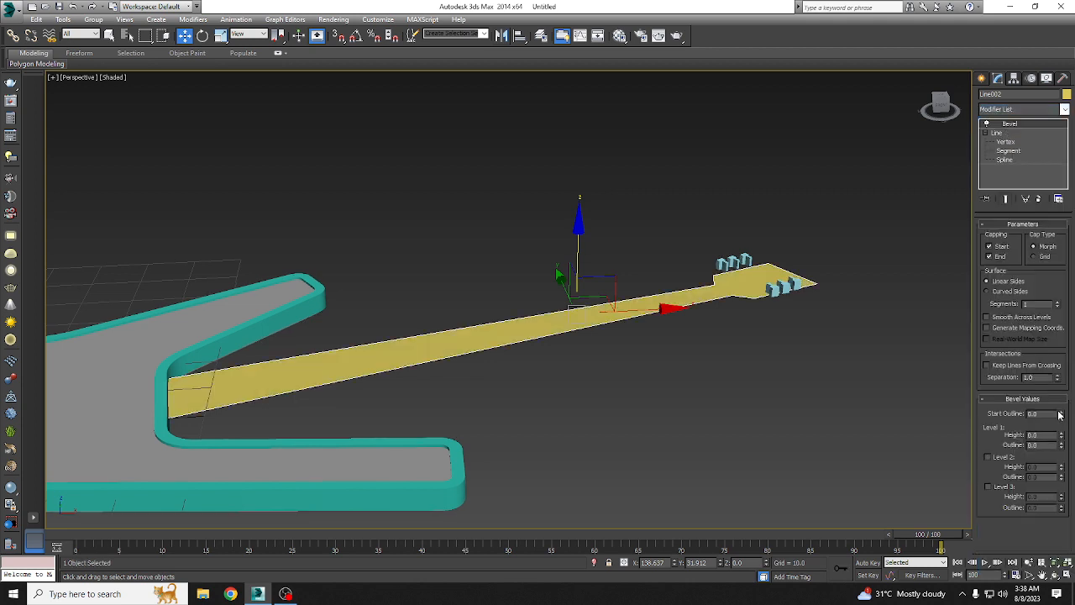
# Step: Set the neck's bevel start outline to 0, level 1 to height 4.0 and outline 1.4, and enable level 2 with height 2.0 and outline -1.8
pyautogui.moveTo(1061, 417); pyautogui.dragTo(944, 413)
pyautogui.write('0')
pyautogui.press('Return')
pyautogui.moveTo(1062, 438); pyautogui.dragTo(1061, 447)
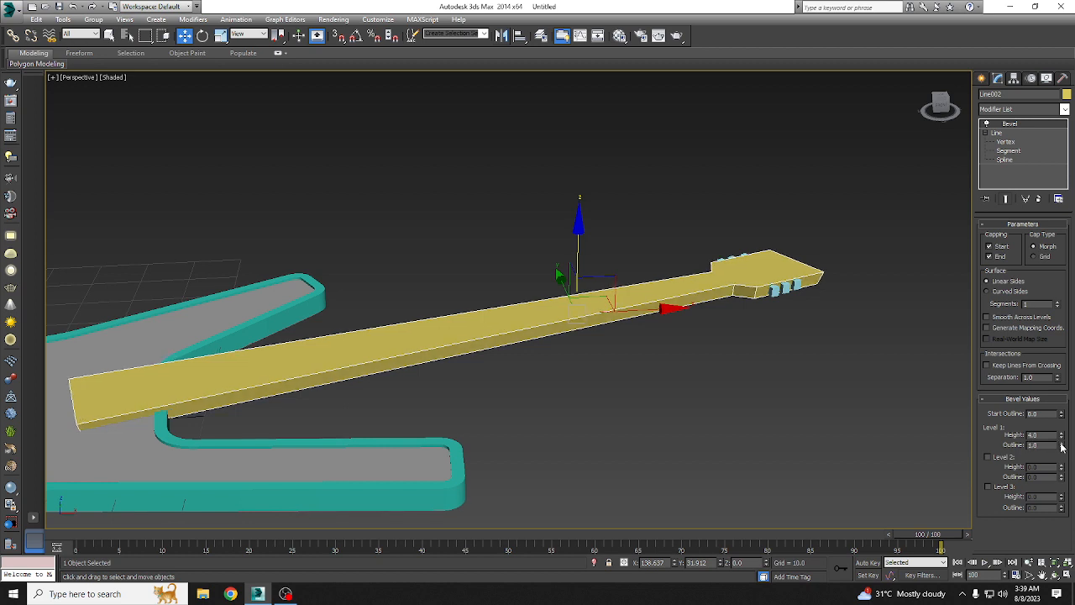
pyautogui.moveTo(1061, 447); pyautogui.dragTo(1061, 483)
pyautogui.click(1007, 457)
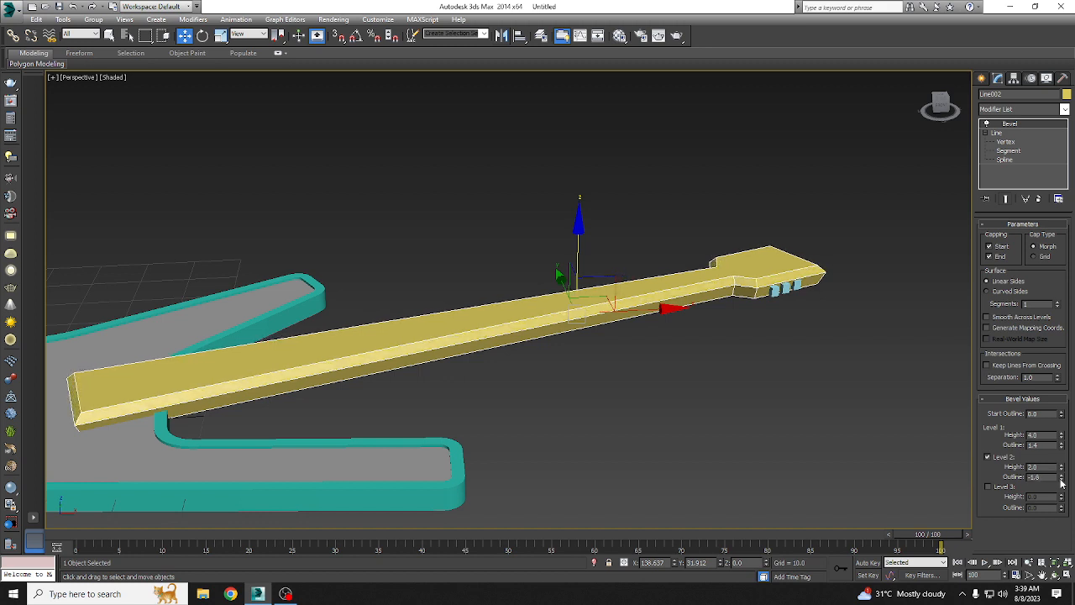
# Step: Try adding height to a third bevel level on the neck and switch that level off again
pyautogui.click(1006, 488)
pyautogui.moveTo(1062, 497); pyautogui.dragTo(1061, 509)
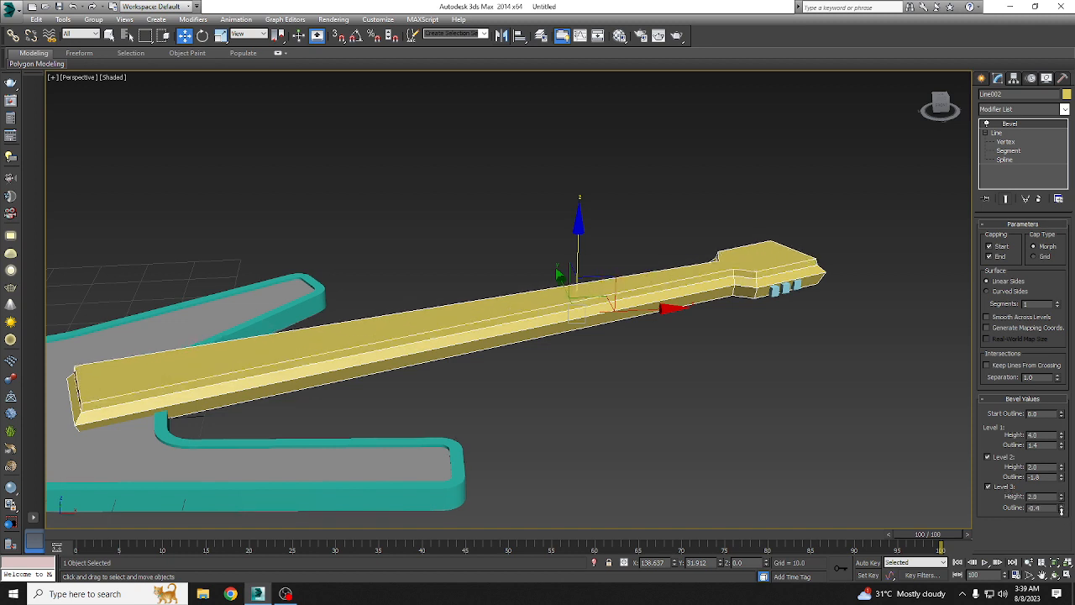
pyautogui.click(988, 487)
# Step: In the top wireframe view, draw a straight line about 132 units long along the middle of the neck from its base to the headstock
pyautogui.scroll(-3, 754, 324)
pyautogui.keyDown('alt'); pyautogui.moveTo(735, 321); pyautogui.dragTo(831, 356, button='middle'); pyautogui.keyUp('alt')
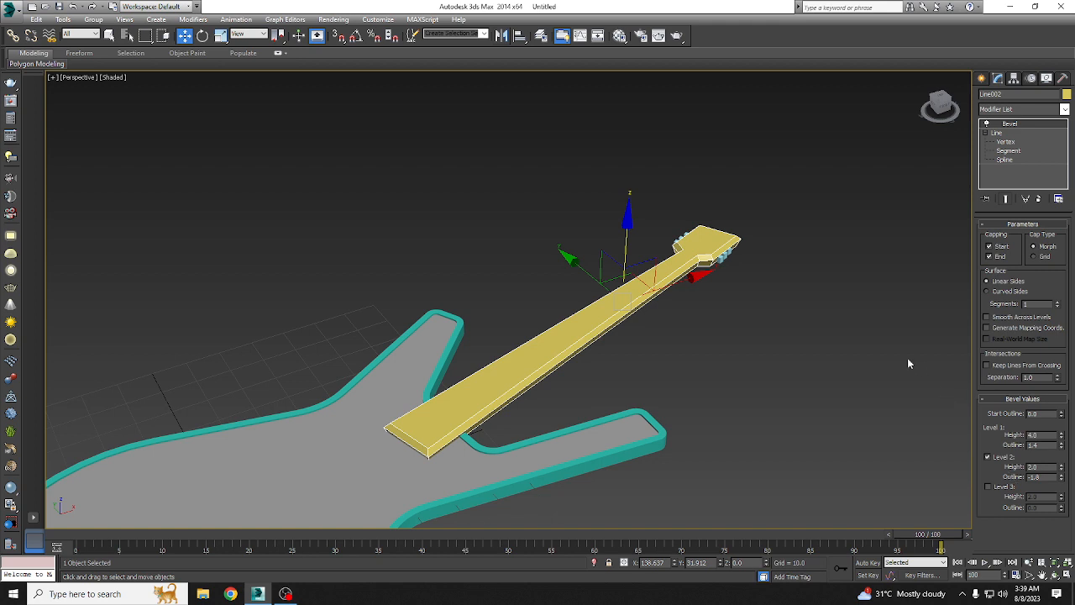
pyautogui.keyDown('alt'); pyautogui.moveTo(643, 257); pyautogui.dragTo(639, 288, button='middle'); pyautogui.keyUp('alt')
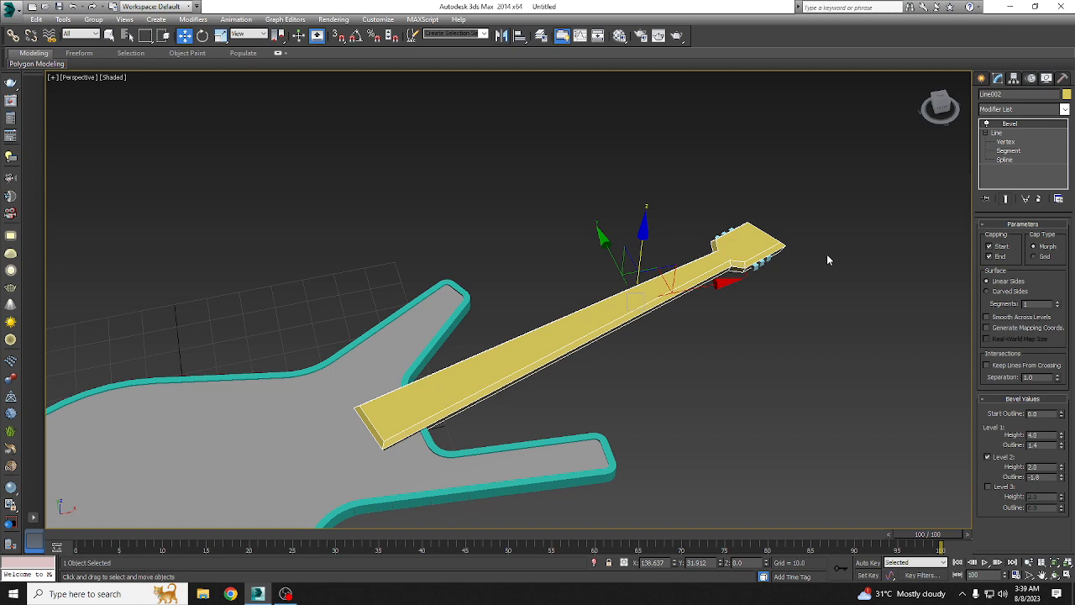
pyautogui.click(982, 78)
pyautogui.click(1000, 158)
pyautogui.press('t')
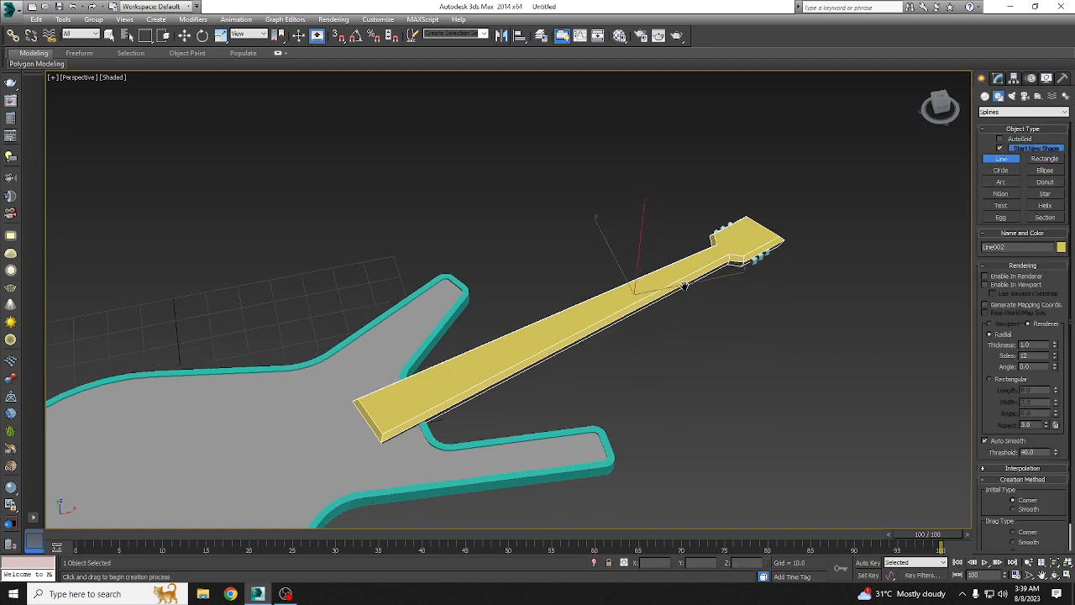
pyautogui.scroll(-8, 447, 318)
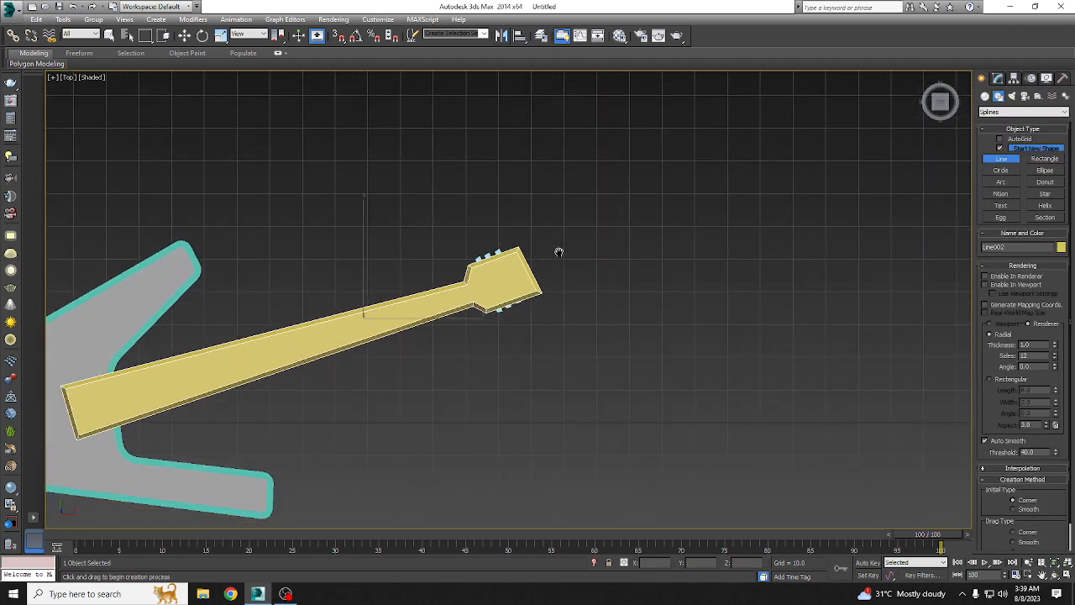
pyautogui.press('F3')
pyautogui.click(195, 352)
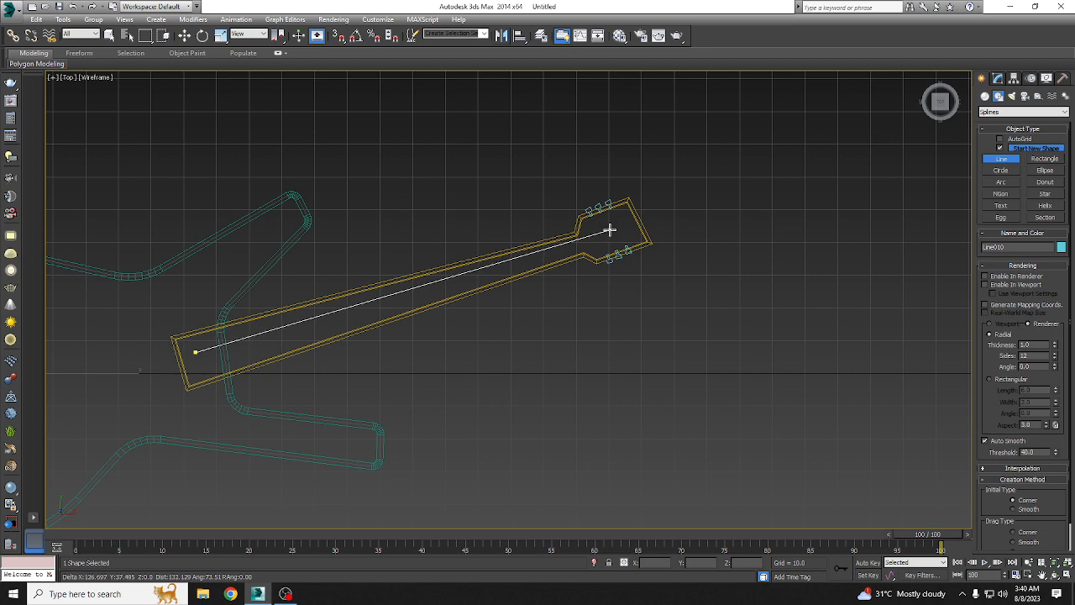
pyautogui.click(610, 230)
pyautogui.rightClick(643, 230)
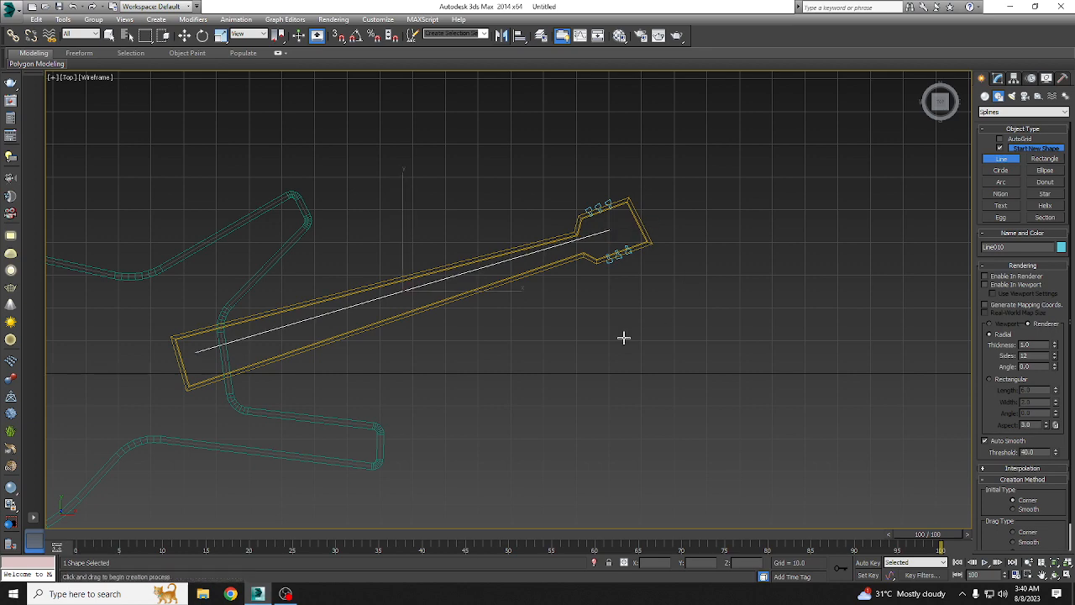
# Step: In the shaded perspective view, raise the string line above the neck to about Z 6.255
pyautogui.moveTo(532, 216); pyautogui.dragTo(591, 187, button='middle')
pyautogui.press('p')
pyautogui.moveTo(540, 289)
pyautogui.keyDown('alt'); pyautogui.mouseDown(button='middle')
pyautogui.moveTo(567, 221)
pyautogui.moveTo(529, 319)
pyautogui.mouseUp(button='middle'); pyautogui.keyUp('alt')
pyautogui.press('F3')
pyautogui.press('w')
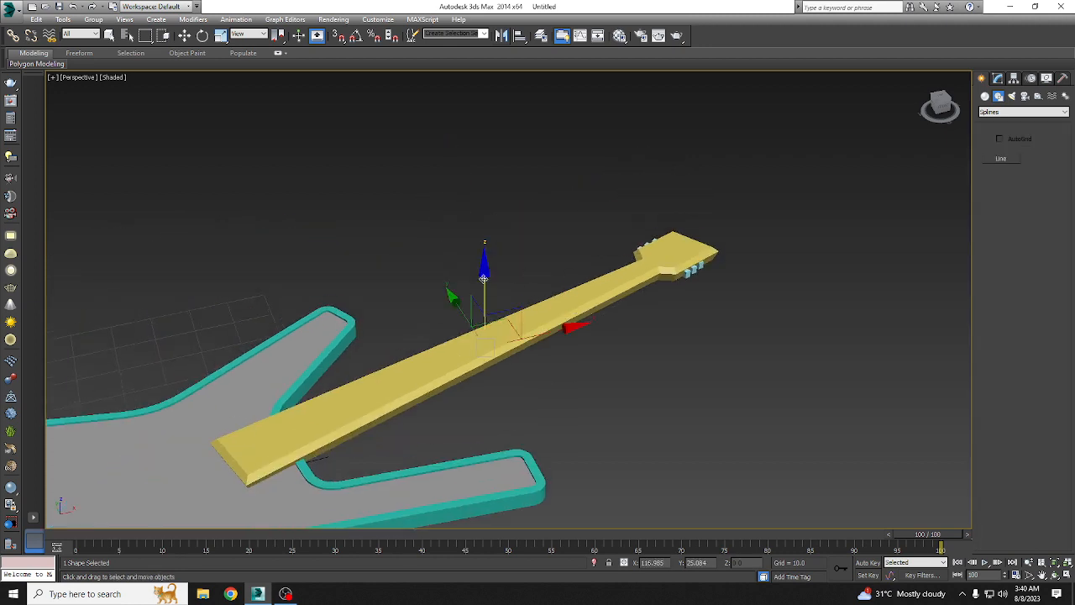
pyautogui.moveTo(497, 254); pyautogui.dragTo(498, 267)
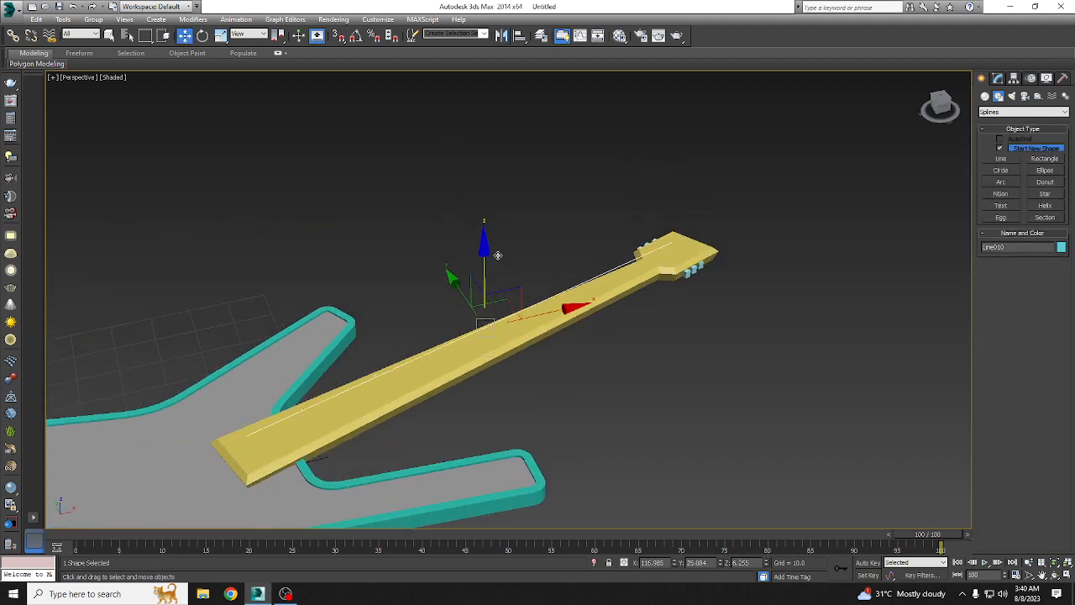
# Step: Make the string line visible in the renderer and the viewport with a radial thickness of 0.3
pyautogui.click(999, 78)
pyautogui.click(1017, 235)
pyautogui.click(1017, 244)
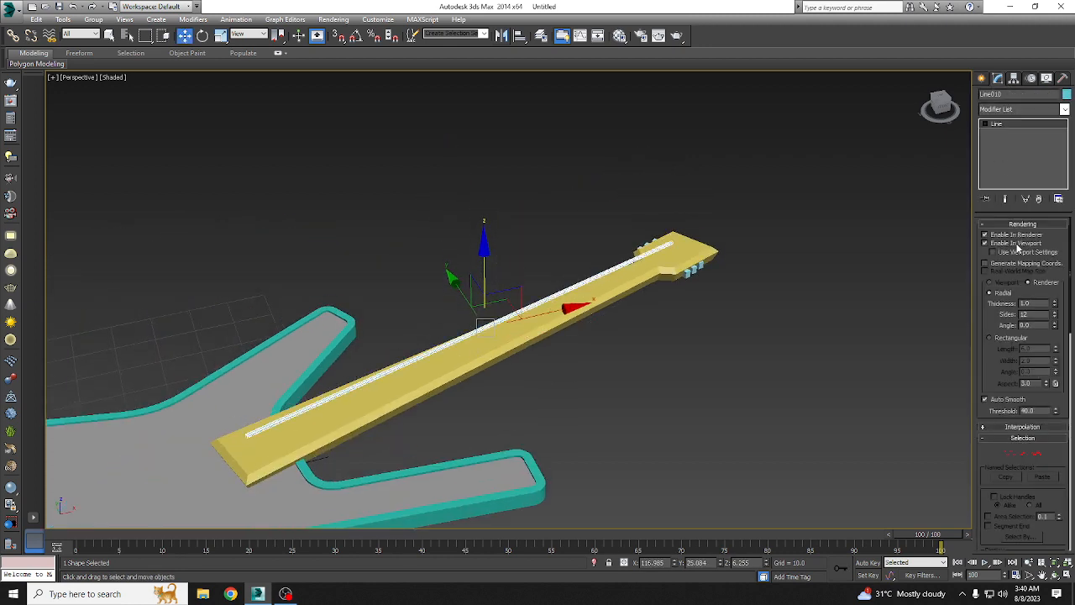
pyautogui.scroll(3, 582, 283)
pyautogui.keyDown('alt'); pyautogui.moveTo(581, 283); pyautogui.dragTo(961, 367, button='middle'); pyautogui.keyUp('alt')
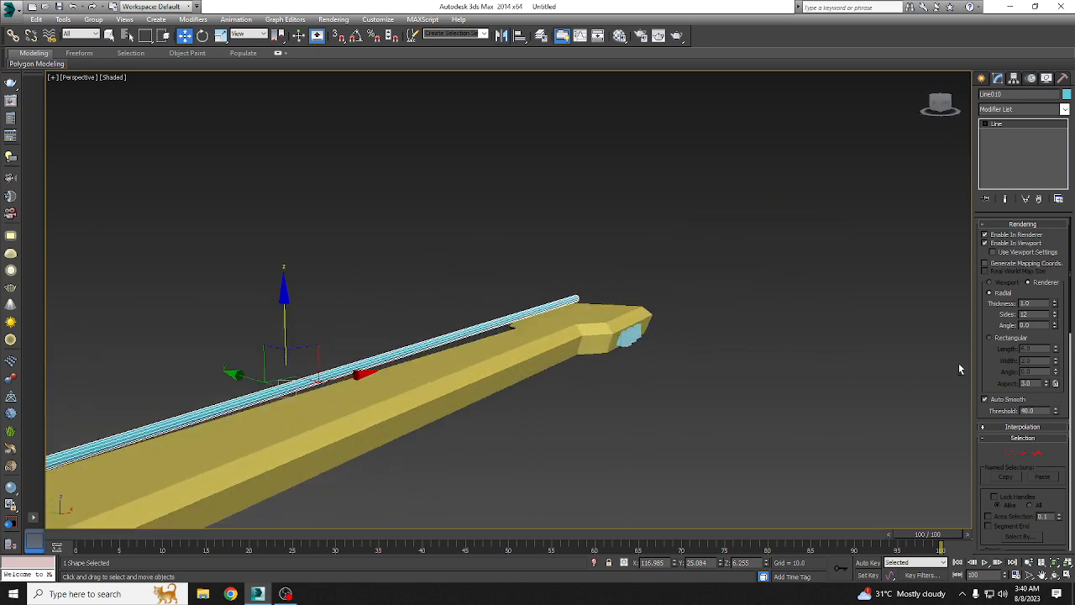
pyautogui.moveTo(1039, 305); pyautogui.dragTo(934, 309)
pyautogui.write('.3')
pyautogui.press('Return')
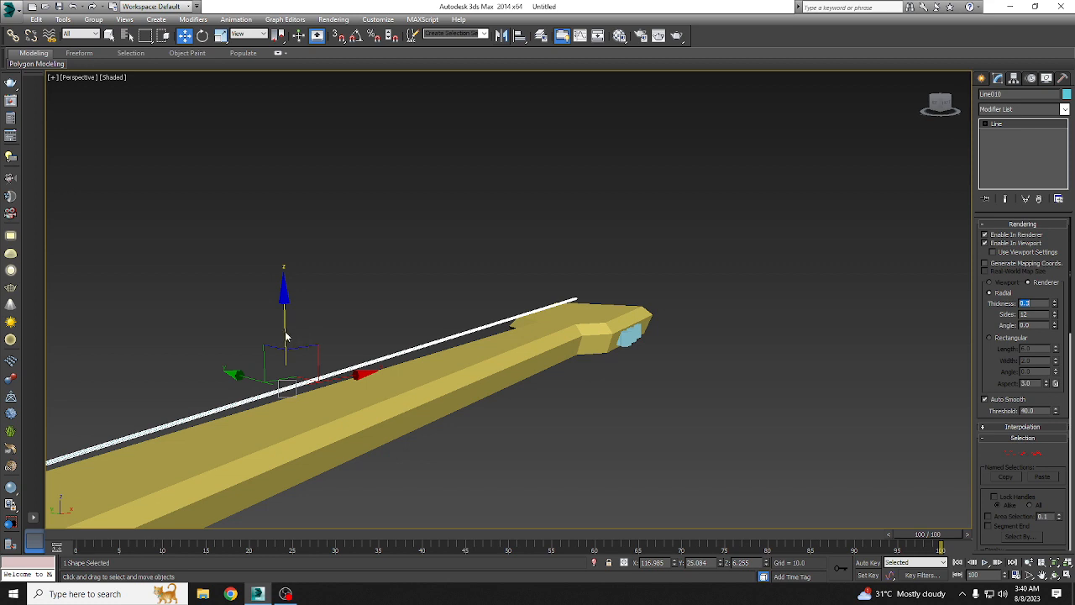
# Step: Lower the string line to about Z 4.545 so it sits close to the neck's upper surface
pyautogui.moveTo(286, 336); pyautogui.dragTo(295, 350)
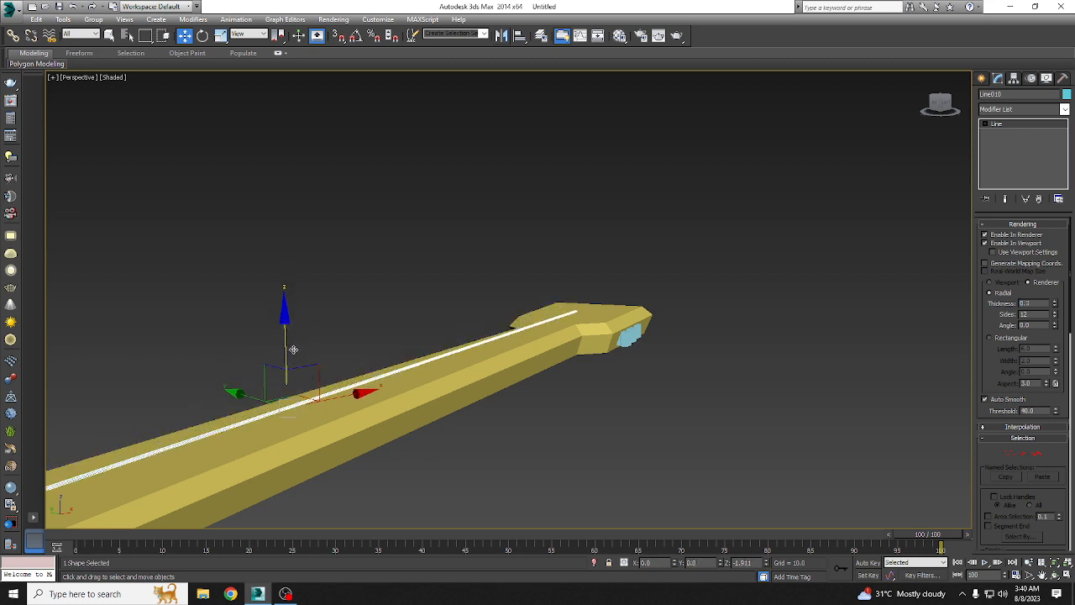
pyautogui.scroll(-3, 461, 336)
pyautogui.keyDown('alt'); pyautogui.moveTo(476, 347); pyautogui.dragTo(412, 407, button='middle'); pyautogui.keyUp('alt')
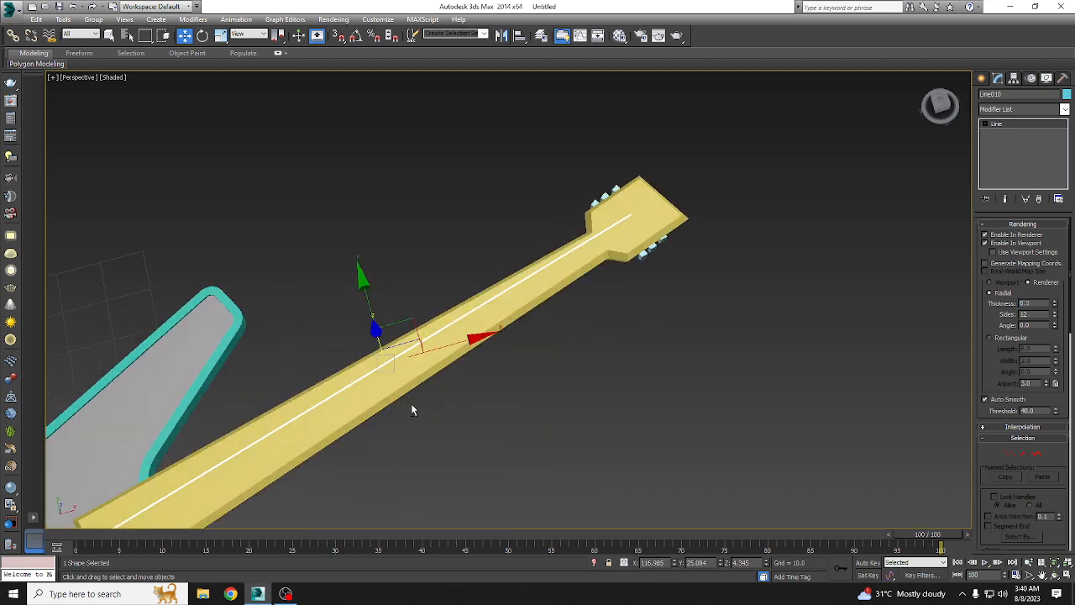
# Step: Delete the string line from the neck
pyautogui.click(597, 441)
pyautogui.click(547, 259)
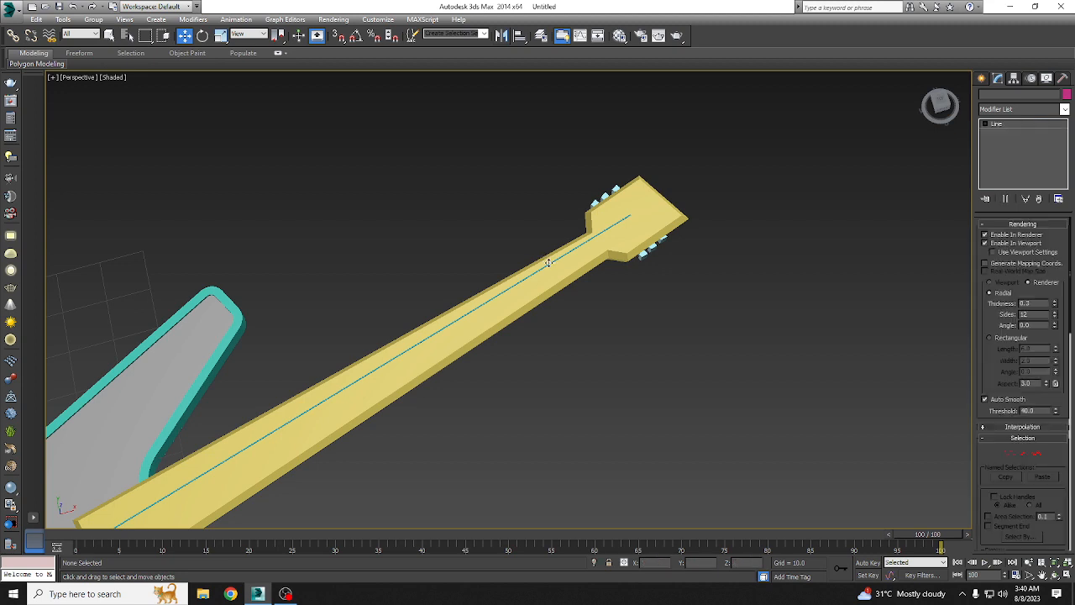
pyautogui.press('Delete')
pyautogui.scroll(-4, 535, 416)
pyautogui.keyDown('alt'); pyautogui.moveTo(535, 416); pyautogui.dragTo(183, 410, button='middle'); pyautogui.keyUp('alt')
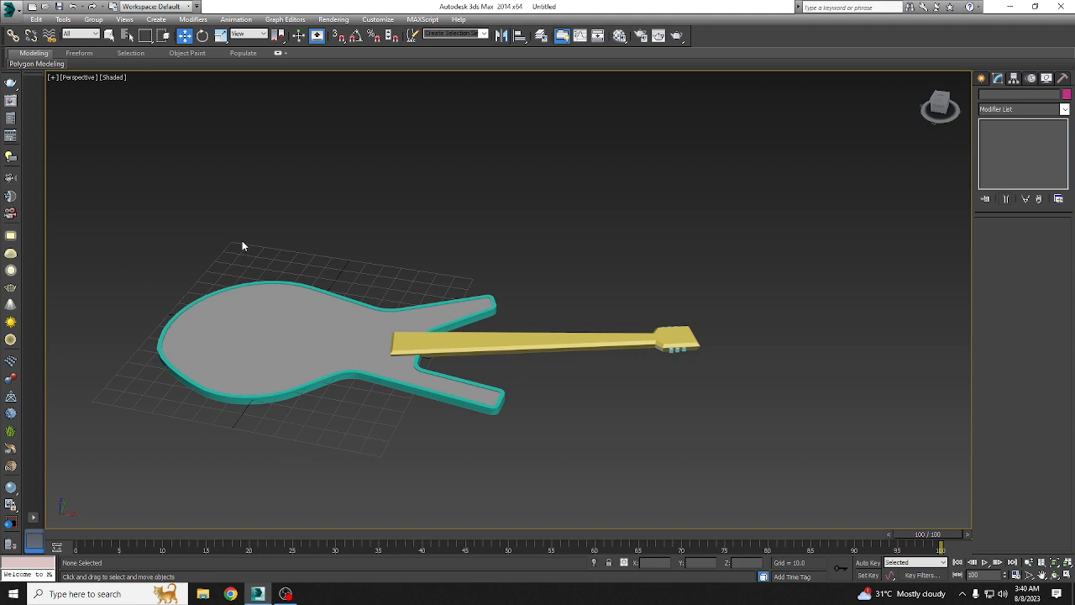
pyautogui.keyDown('alt'); pyautogui.moveTo(242, 246); pyautogui.dragTo(303, 246, button='middle'); pyautogui.keyUp('alt')
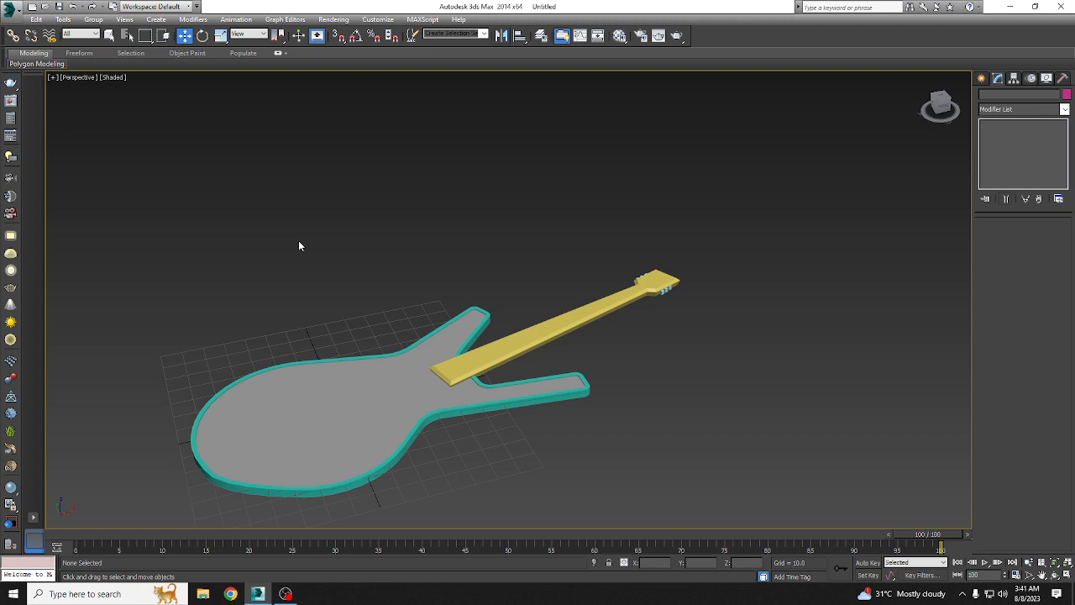
# Step: Select all the guitar parts and group them under the name guitar
pyautogui.moveTo(375, 284)
pyautogui.keyDown('alt'); pyautogui.mouseDown(button='middle')
pyautogui.moveTo(353, 272)
pyautogui.moveTo(374, 281)
pyautogui.mouseUp(button='middle'); pyautogui.keyUp('alt')
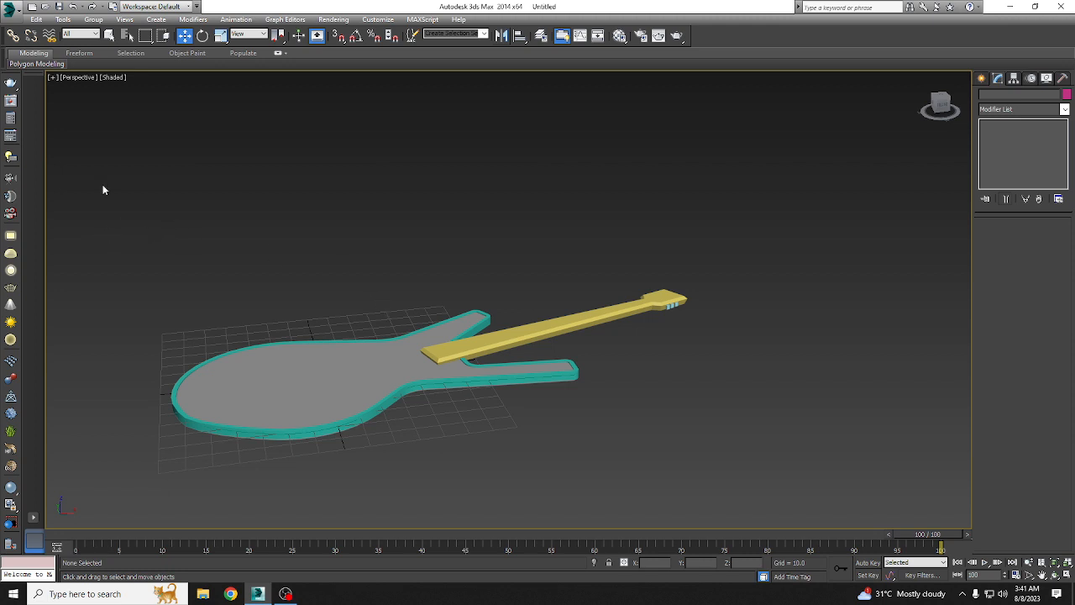
pyautogui.moveTo(111, 156); pyautogui.dragTo(527, 290)
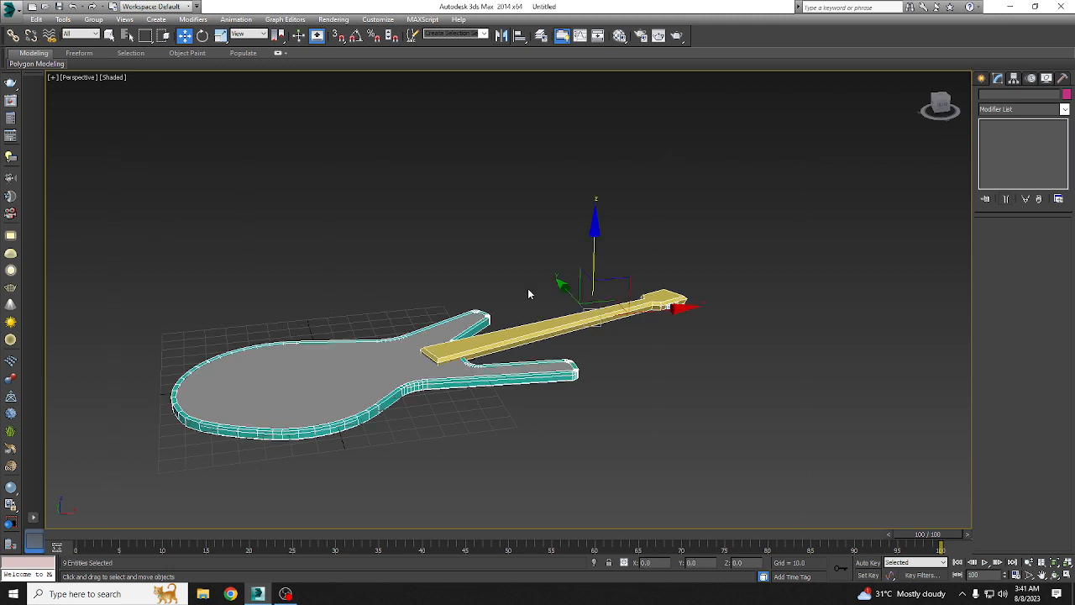
pyautogui.rightClick(327, 371)
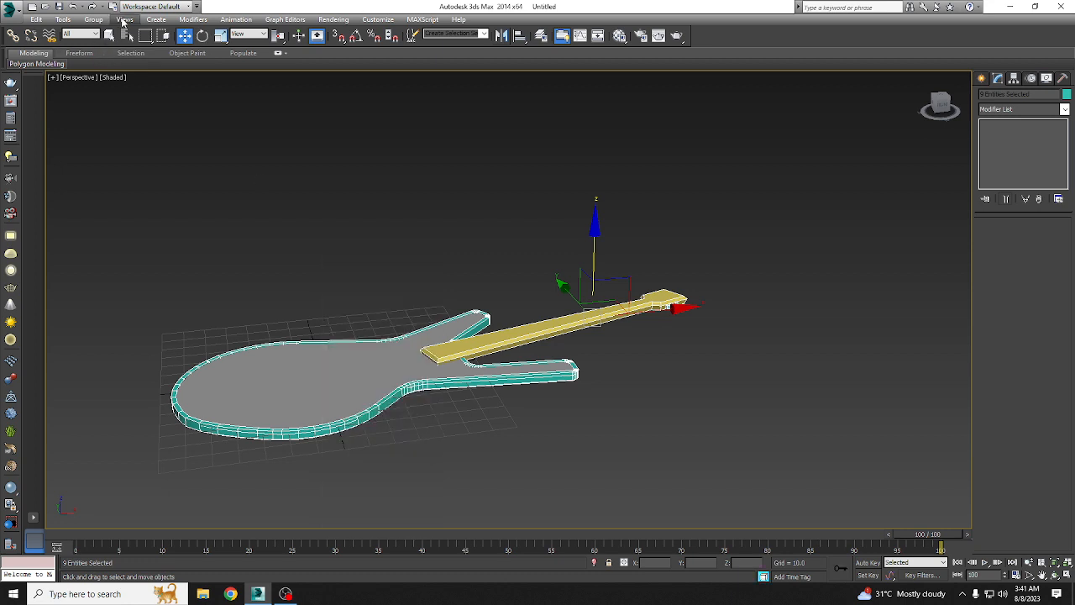
pyautogui.click(94, 19)
pyautogui.click(108, 33)
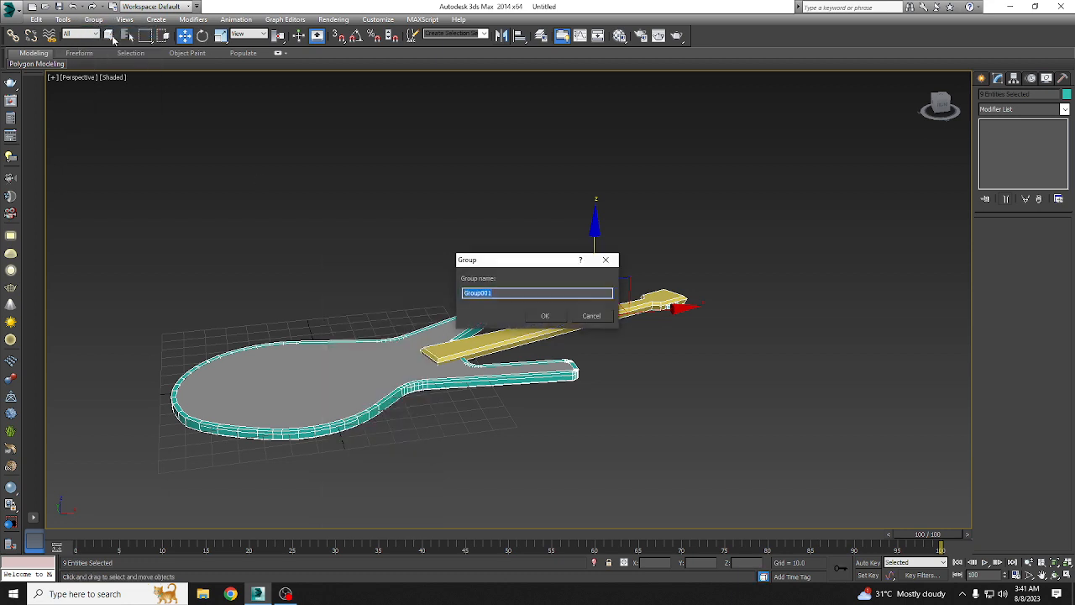
pyautogui.write('guitar')
pyautogui.press('Return')
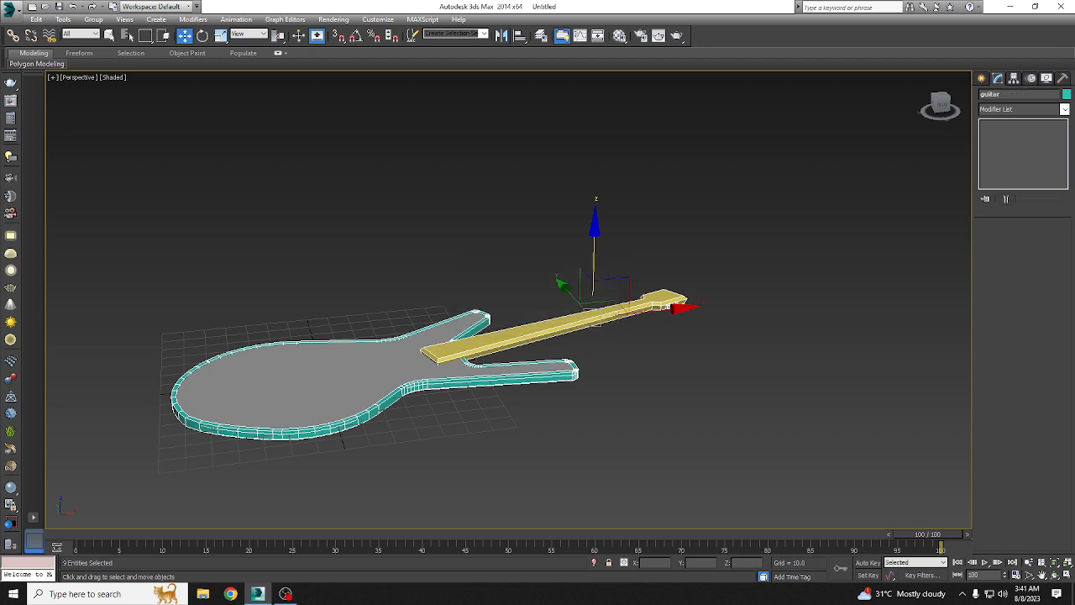
# Step: Hide the guitar group and bring it back into the scene
pyautogui.rightClick(340, 384)
pyautogui.click(366, 357)
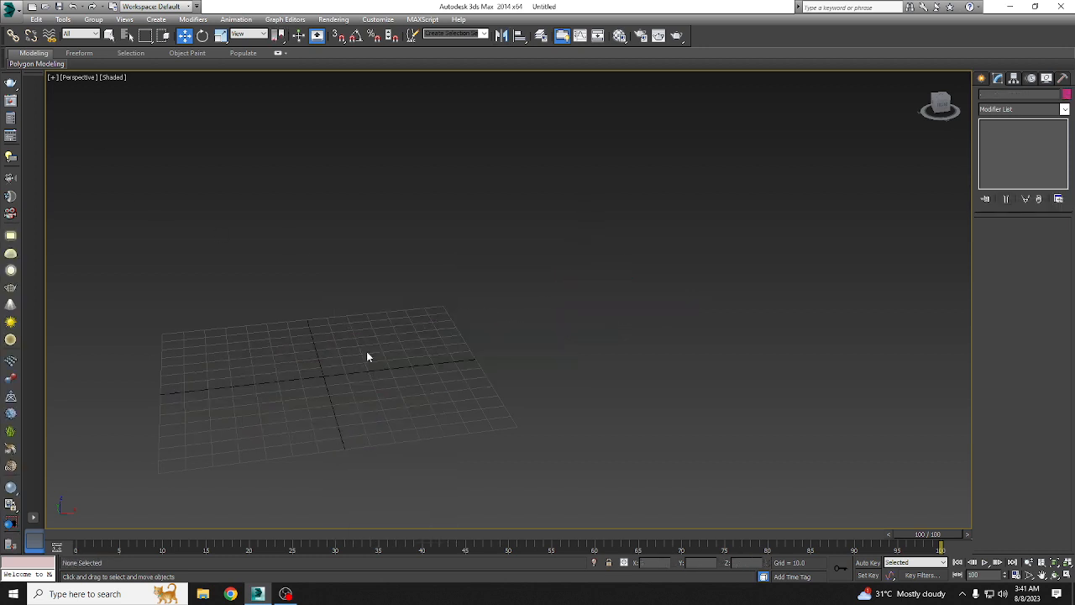
pyautogui.press('z')
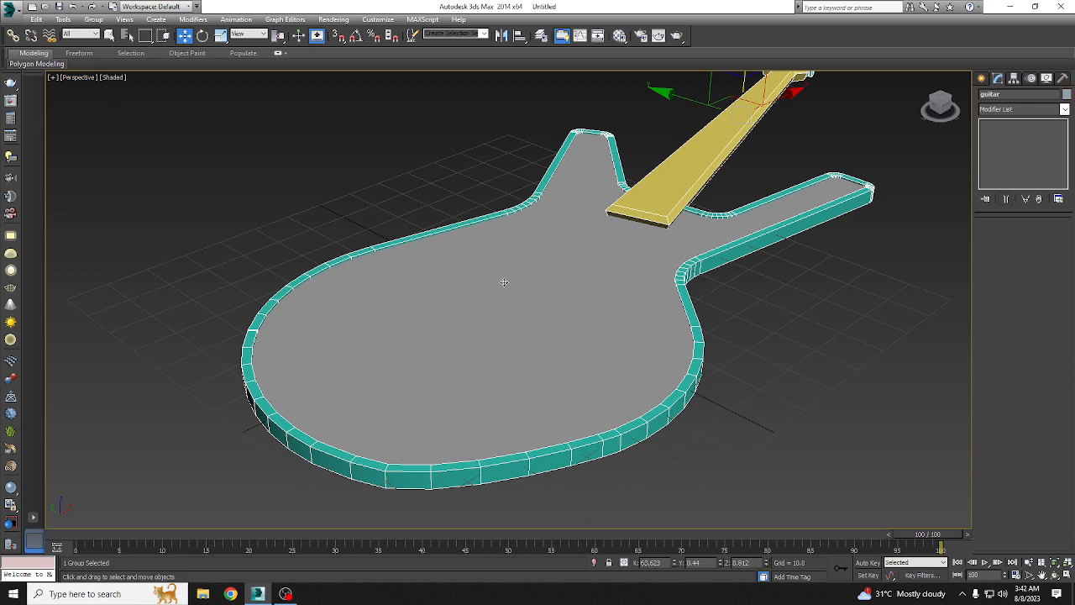
pyautogui.scroll(-5, 570, 264)
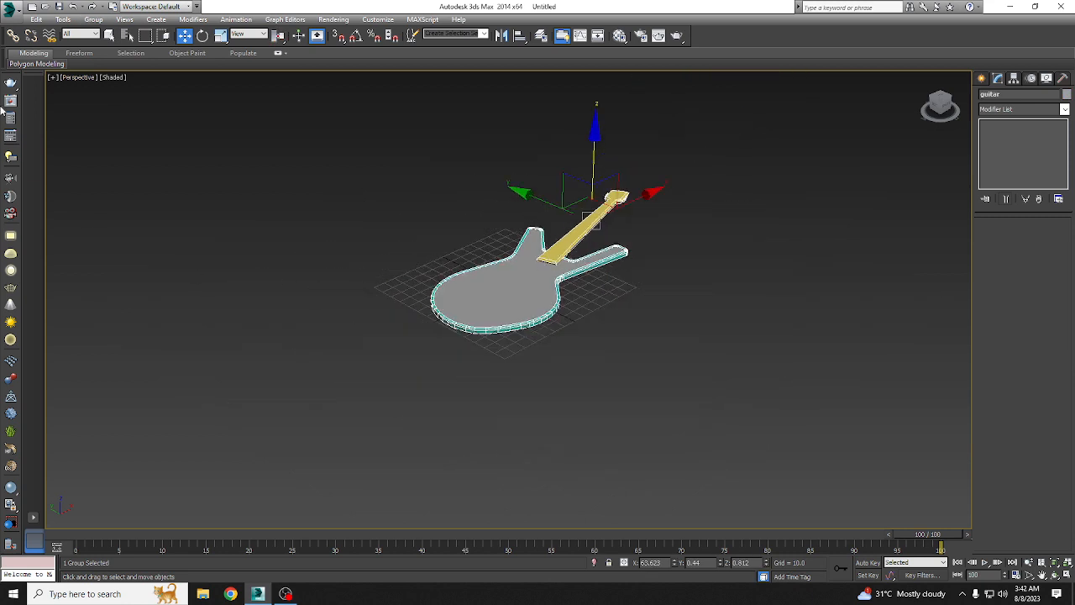
# Step: Check the scene's list of selectable objects for the guitar group, leaving the selection as it is
pyautogui.press('h')
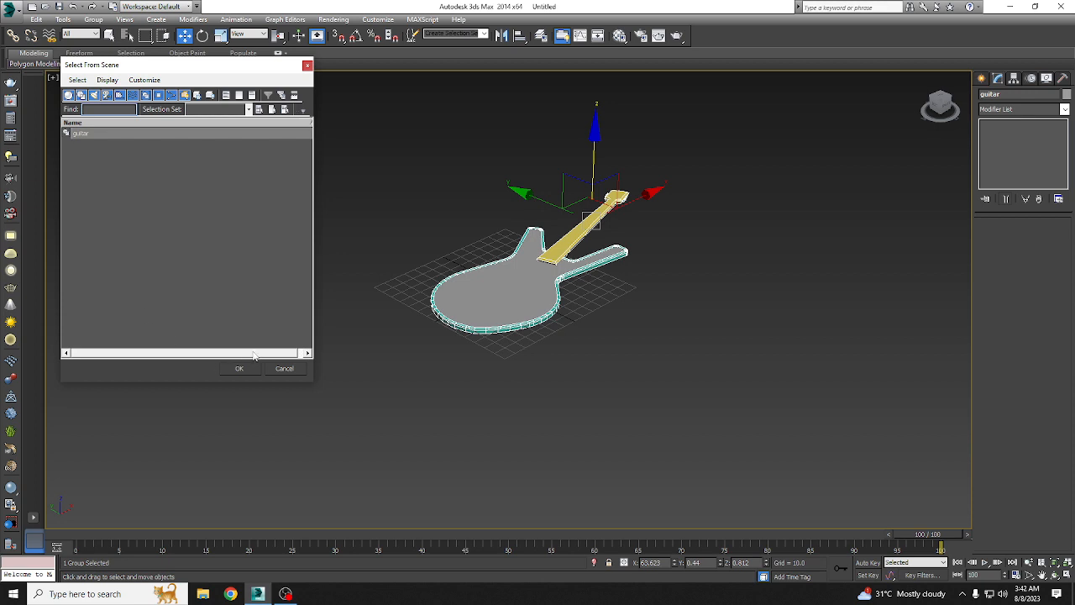
pyautogui.click(280, 371)
pyautogui.press('h')
pyautogui.click(307, 65)
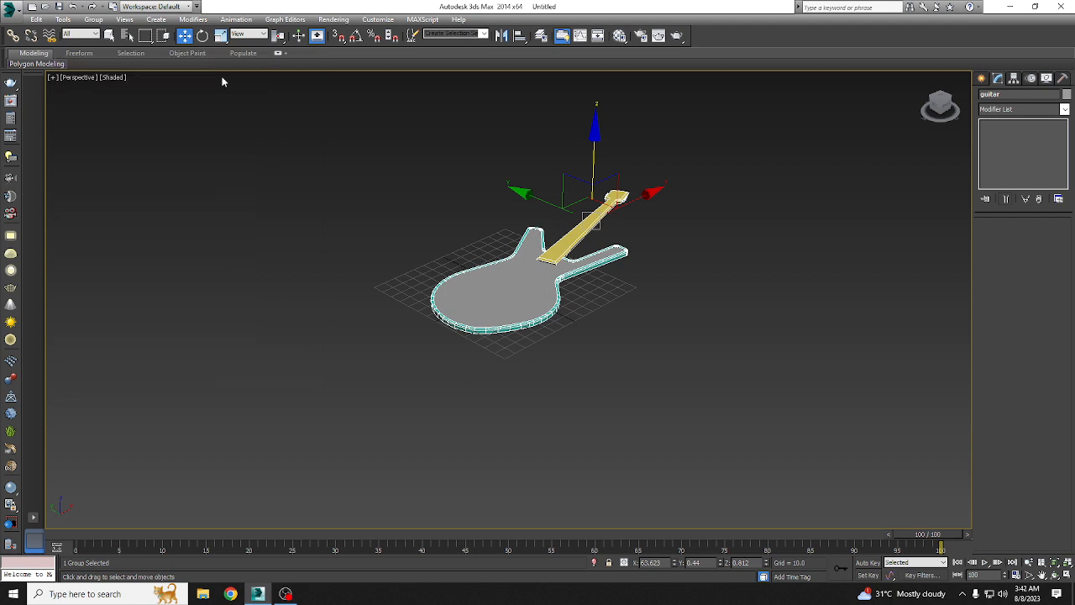
pyautogui.click(127, 36)
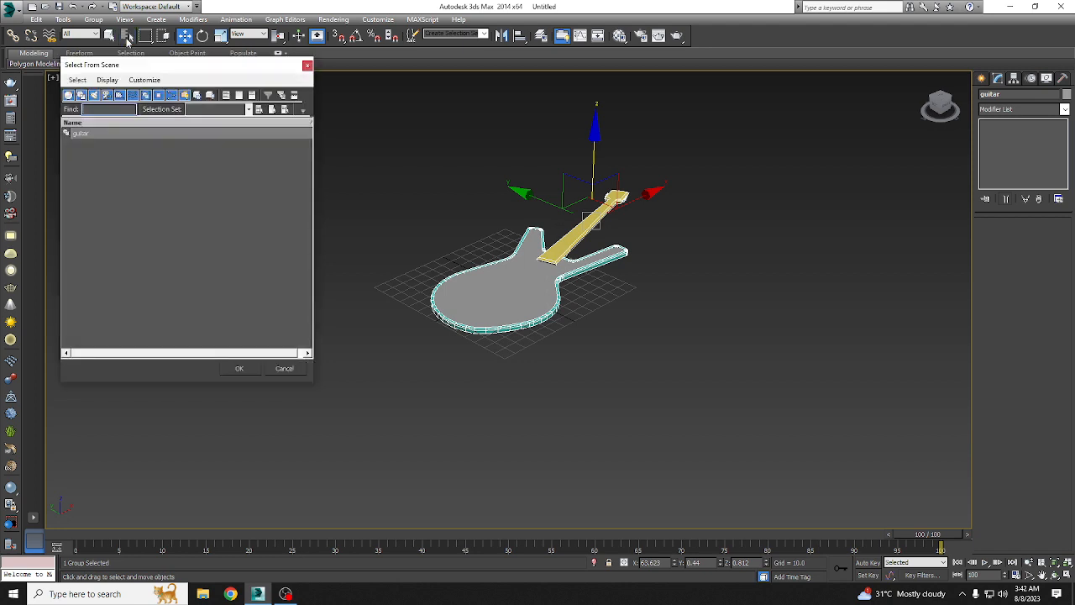
pyautogui.click(308, 65)
# Step: Hide the guitar group and return the time slider to frame 0
pyautogui.rightClick(542, 294)
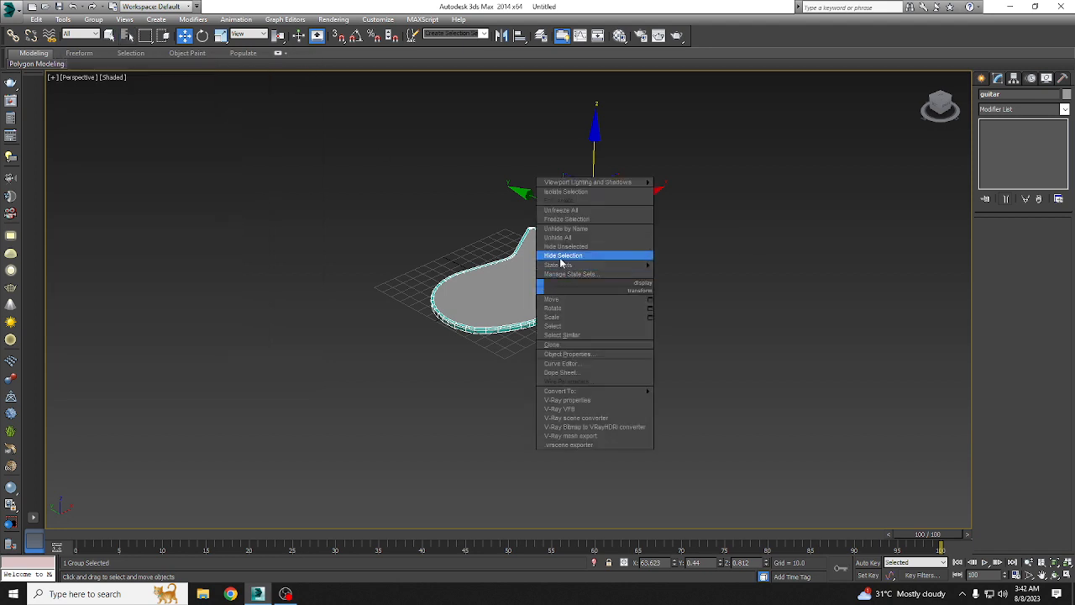
pyautogui.click(554, 272)
pyautogui.press('z')
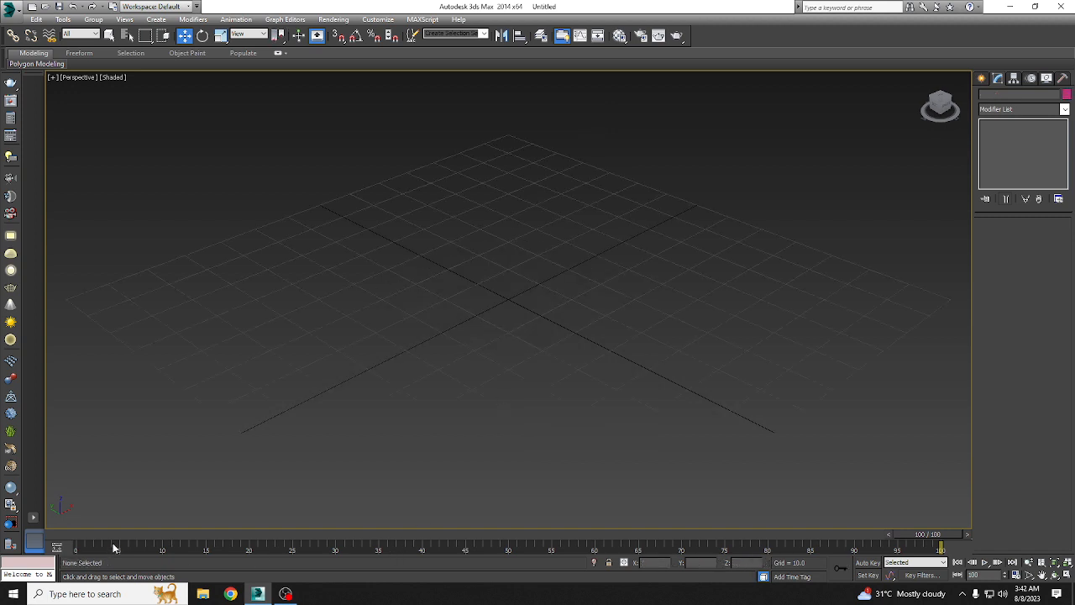
pyautogui.moveTo(98, 535); pyautogui.dragTo(37, 535)
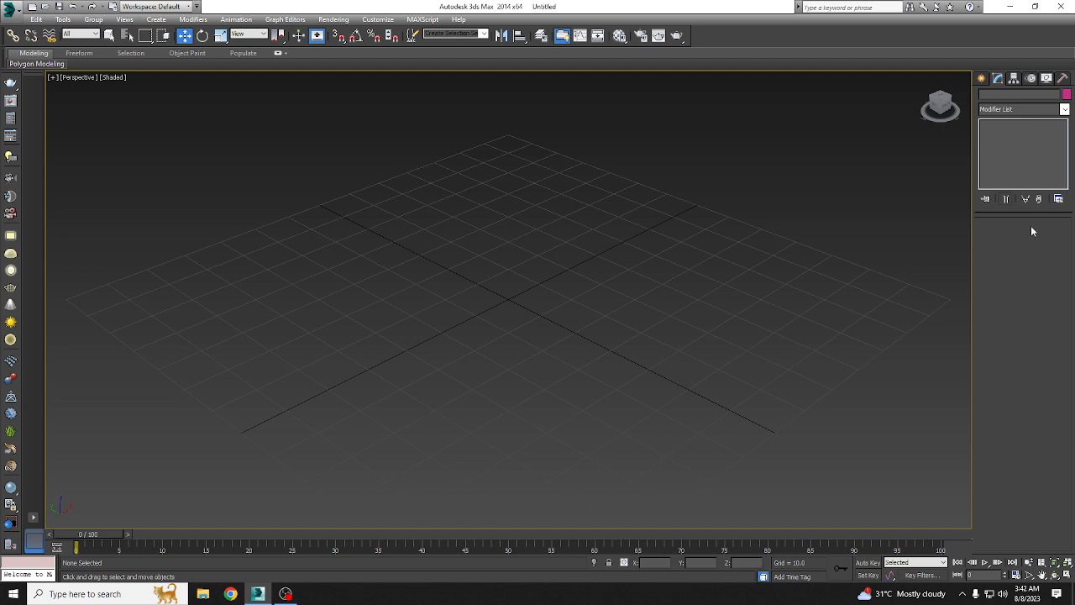
# Step: Create a standard box near the grid centre, about 30.7 long, 53.8 wide and 10.7 high
pyautogui.click(981, 78)
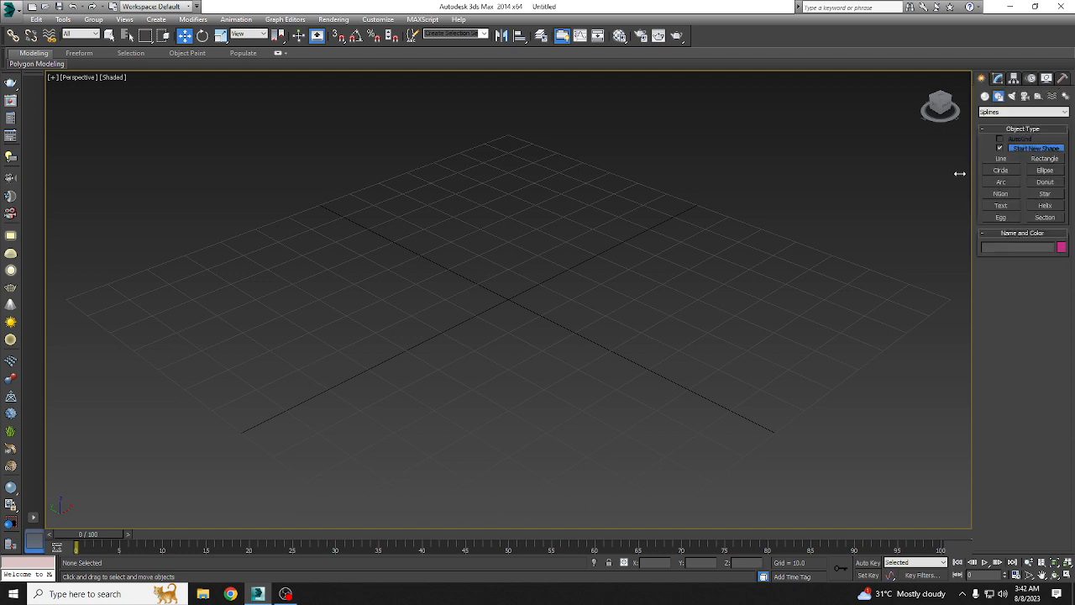
pyautogui.click(985, 96)
pyautogui.click(1001, 149)
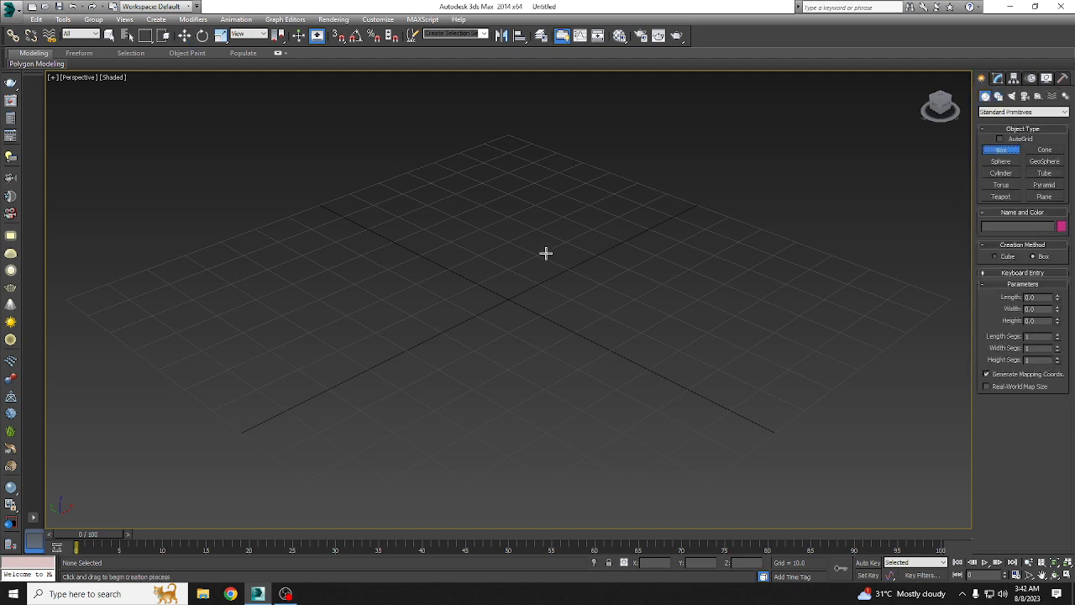
pyautogui.moveTo(546, 252); pyautogui.dragTo(473, 390)
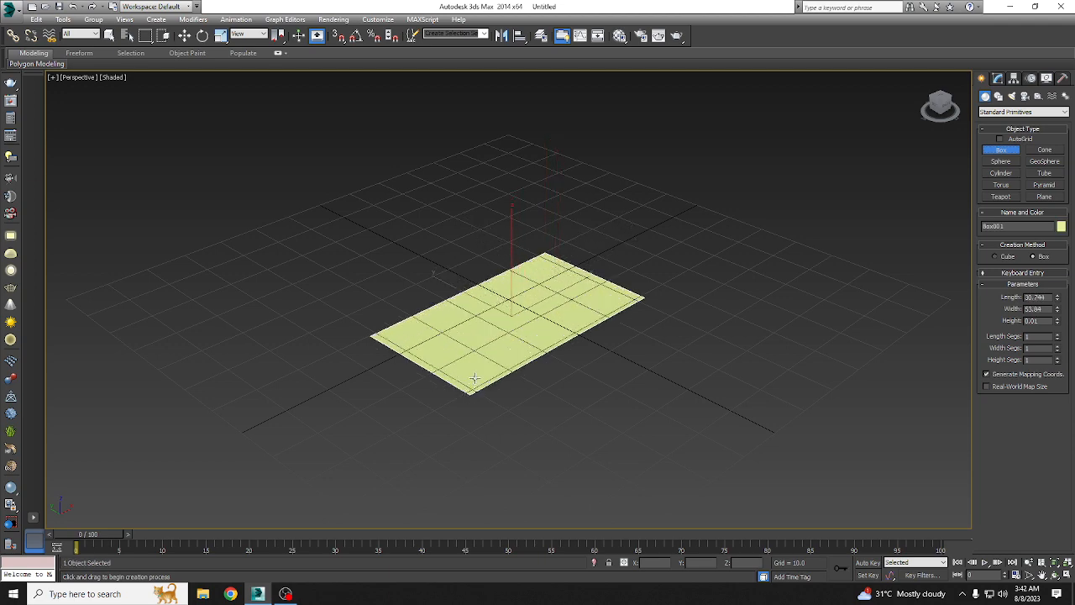
pyautogui.click(475, 351)
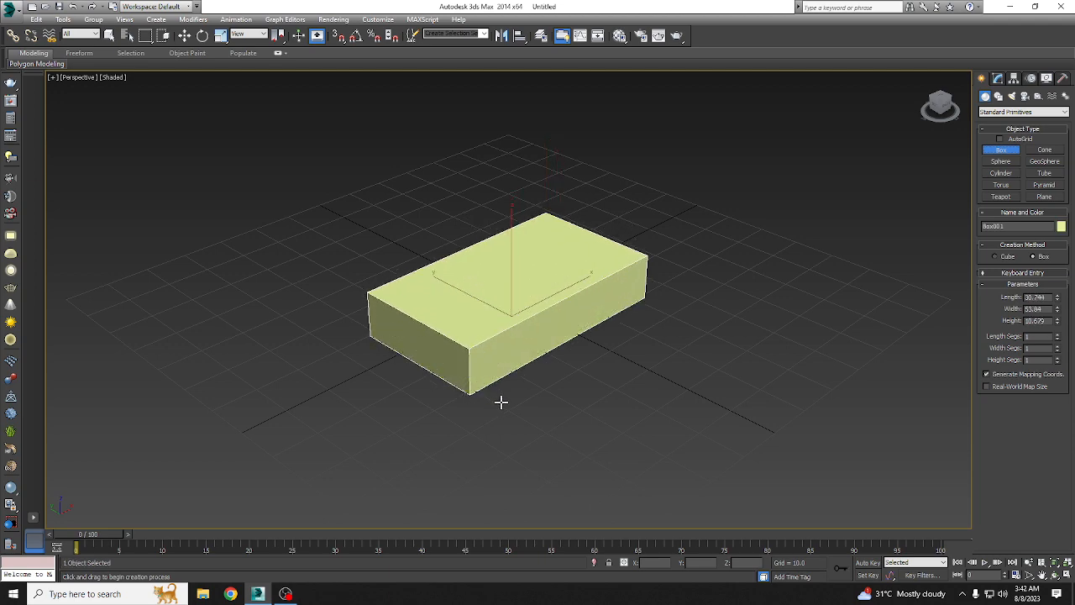
# Step: Set the box's length, width and height segments to 4 each
pyautogui.scroll(3, 528, 411)
pyautogui.click(998, 78)
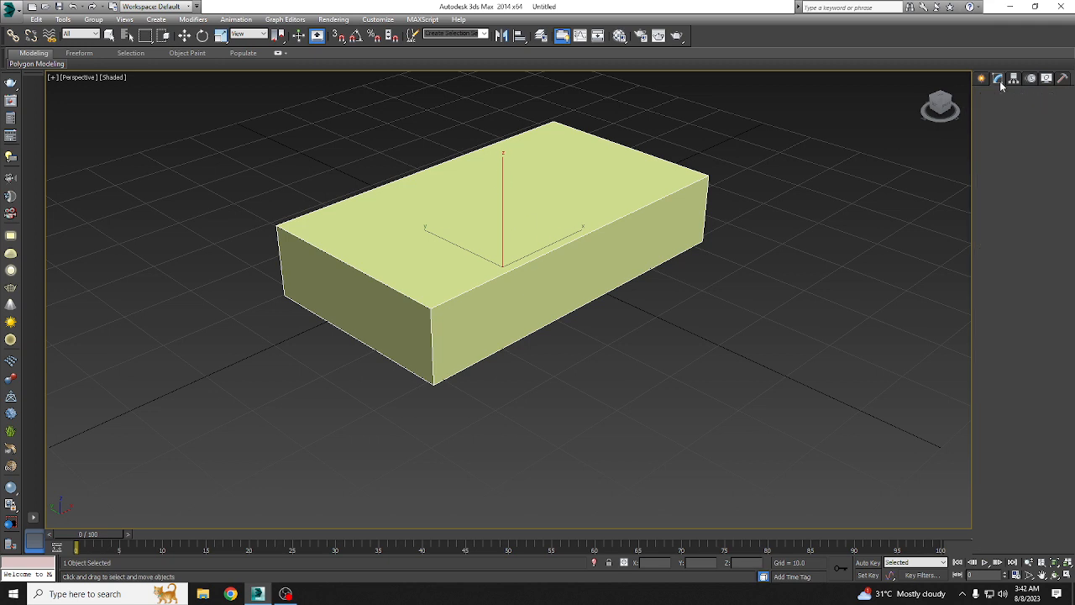
pyautogui.press('w')
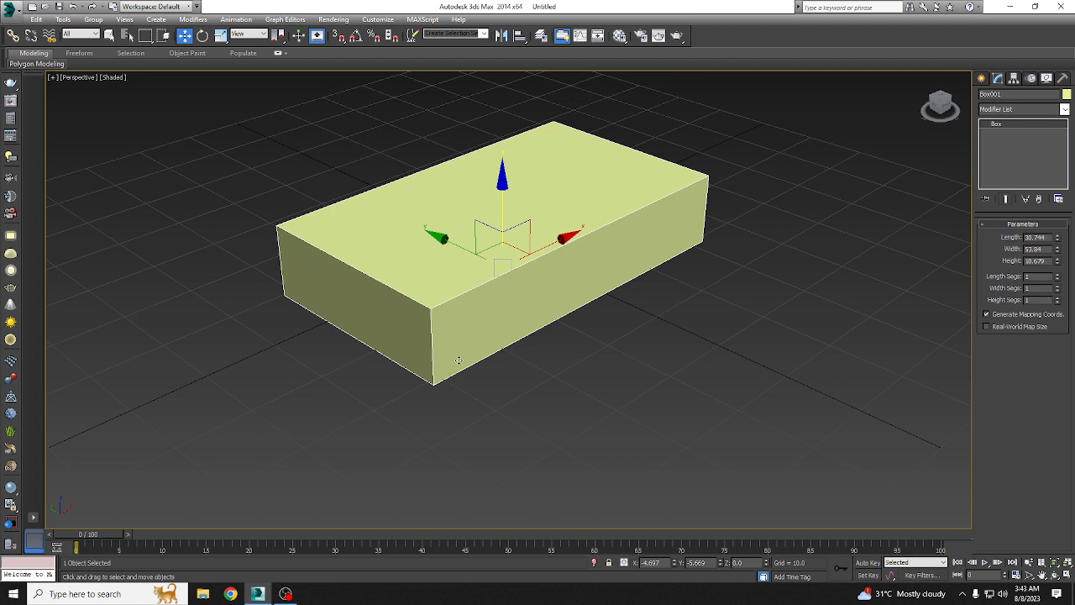
pyautogui.moveTo(1038, 278); pyautogui.dragTo(943, 280)
pyautogui.write('4')
pyautogui.press('Tab')
pyautogui.write('4')
pyautogui.press('Tab')
pyautogui.write('4')
pyautogui.press('Return')
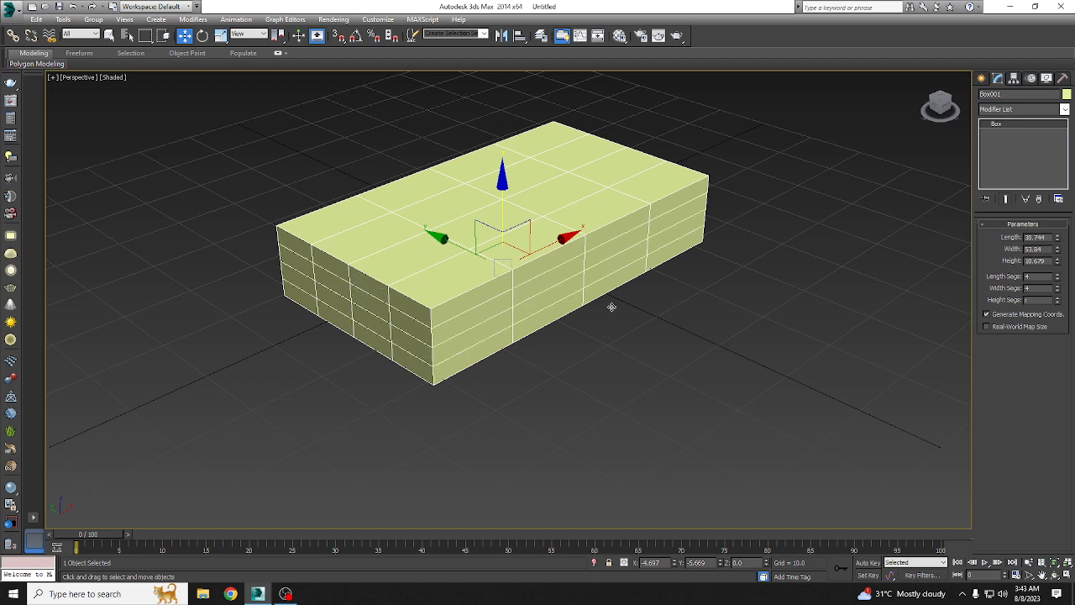
# Step: Scale the box along its Y axis to about 159 percent and return to the Move tool
pyautogui.moveTo(442, 236); pyautogui.dragTo(447, 257, button='middle')
pyautogui.press('r')
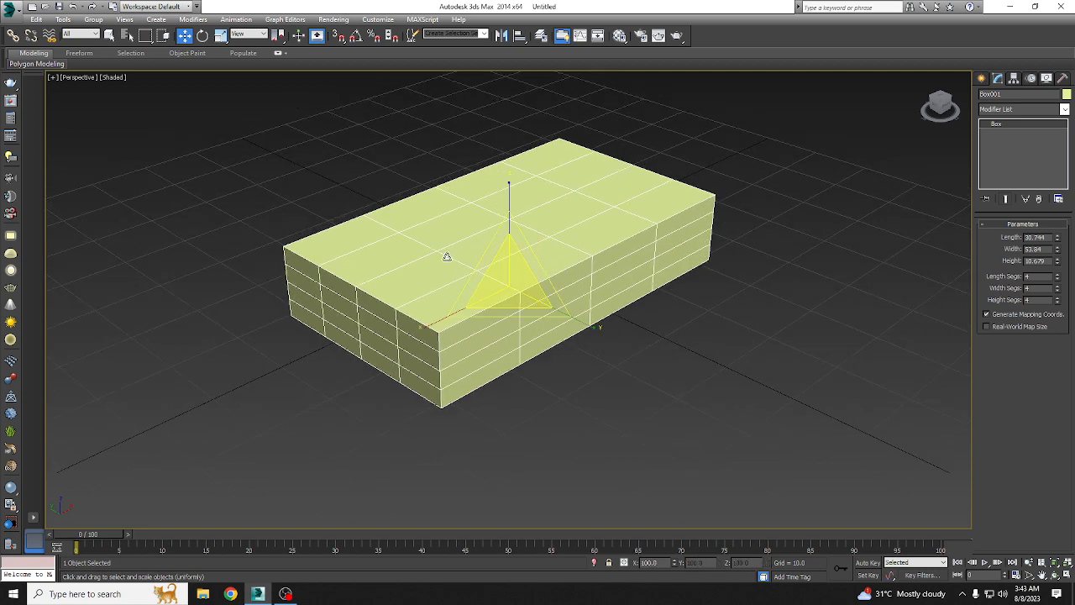
pyautogui.moveTo(584, 327); pyautogui.dragTo(644, 355)
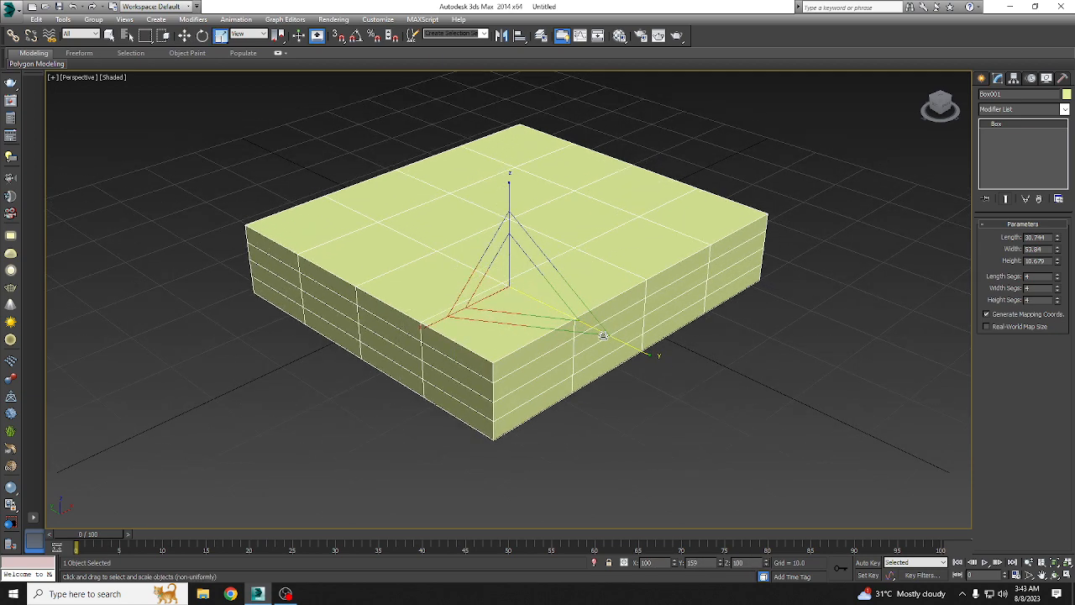
pyautogui.scroll(-3, 588, 326)
pyautogui.keyDown('alt'); pyautogui.moveTo(555, 360); pyautogui.dragTo(428, 240, button='middle'); pyautogui.keyUp('alt')
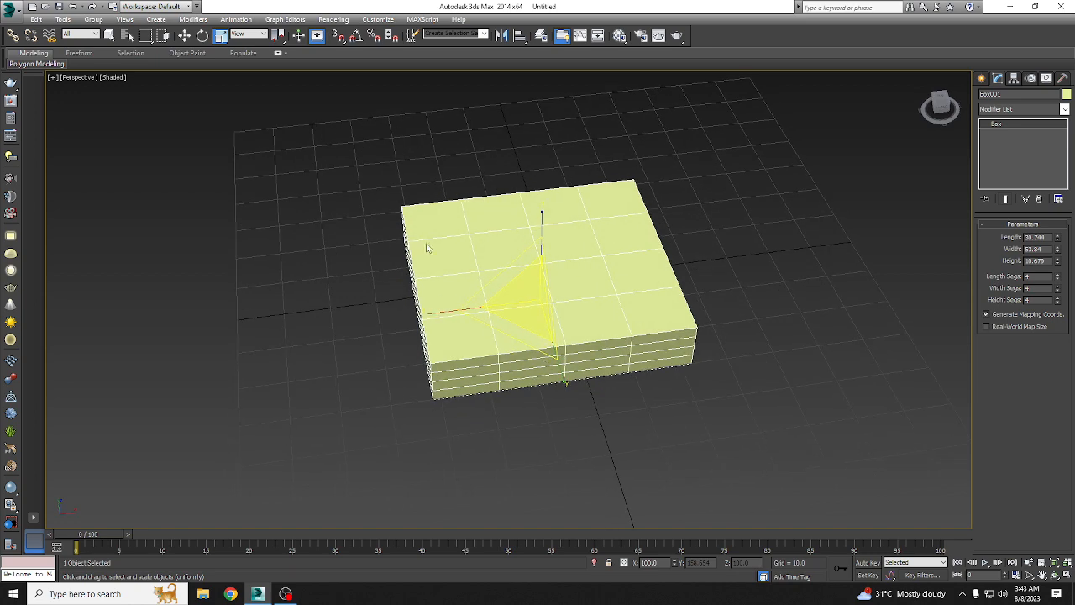
pyautogui.click(184, 35)
pyautogui.keyDown('alt'); pyautogui.moveTo(282, 147); pyautogui.dragTo(492, 252, button='middle'); pyautogui.keyUp('alt')
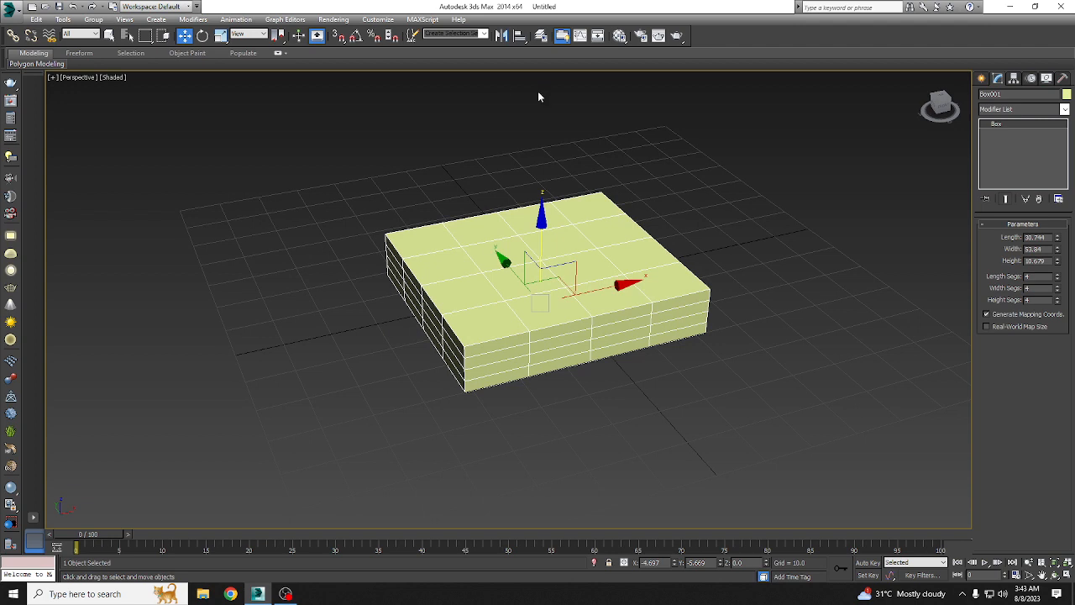
# Step: Apply an FFD(box) modifier to the segmented box
pyautogui.click(1017, 112)
pyautogui.press('f')
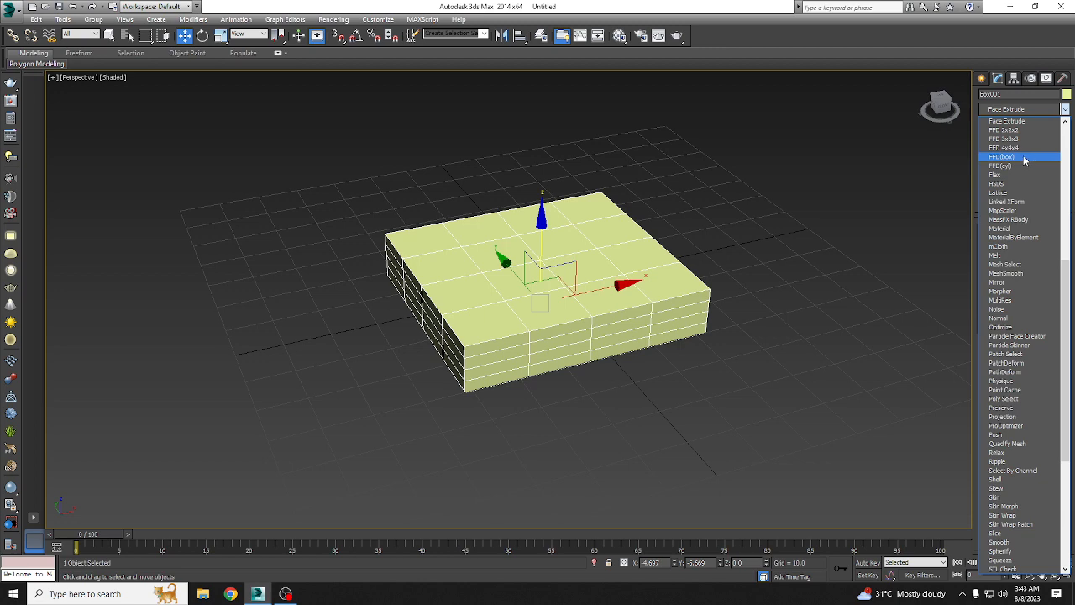
pyautogui.click(1024, 158)
# Step: Set the FFD lattice to 8 points each in length, width and height
pyautogui.keyDown('alt'); pyautogui.moveTo(659, 338); pyautogui.dragTo(690, 310, button='middle'); pyautogui.keyUp('alt')
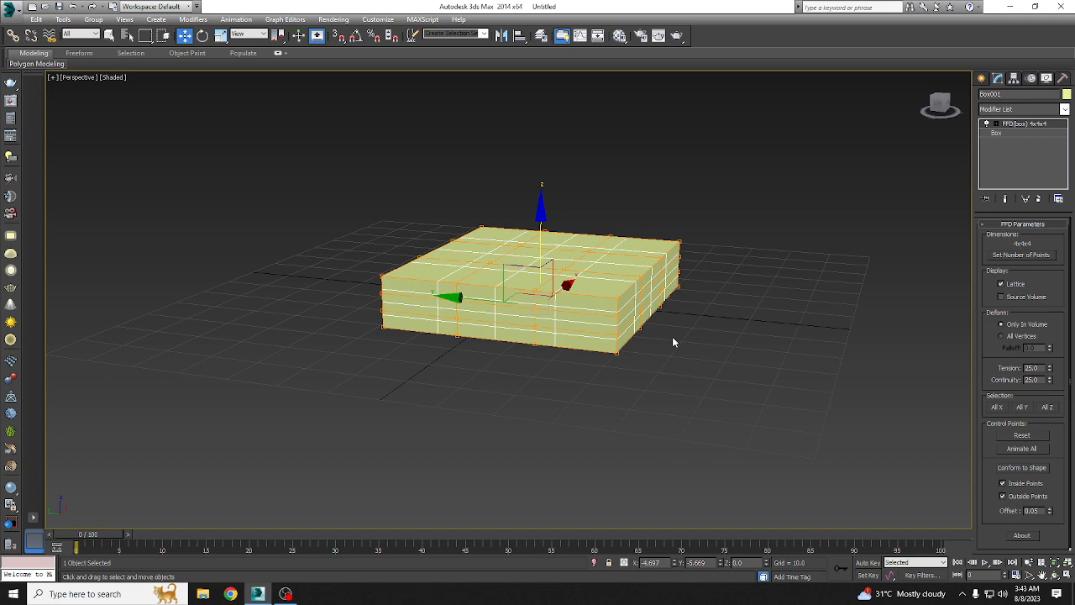
pyautogui.scroll(5, 656, 300)
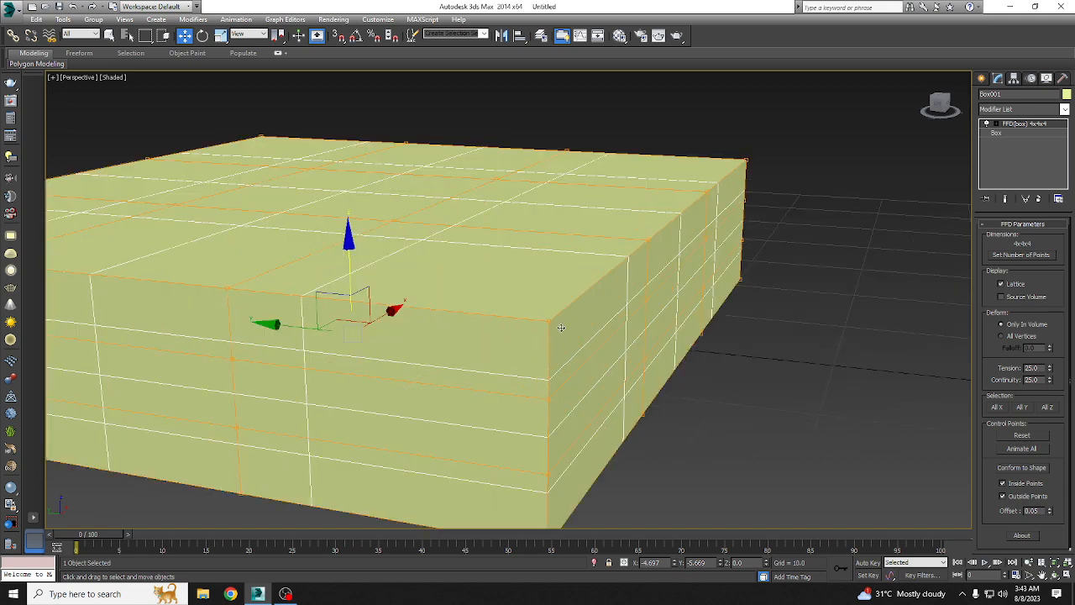
pyautogui.scroll(-5, 562, 328)
pyautogui.keyDown('alt'); pyautogui.moveTo(603, 347); pyautogui.dragTo(527, 410, button='middle'); pyautogui.keyUp('alt')
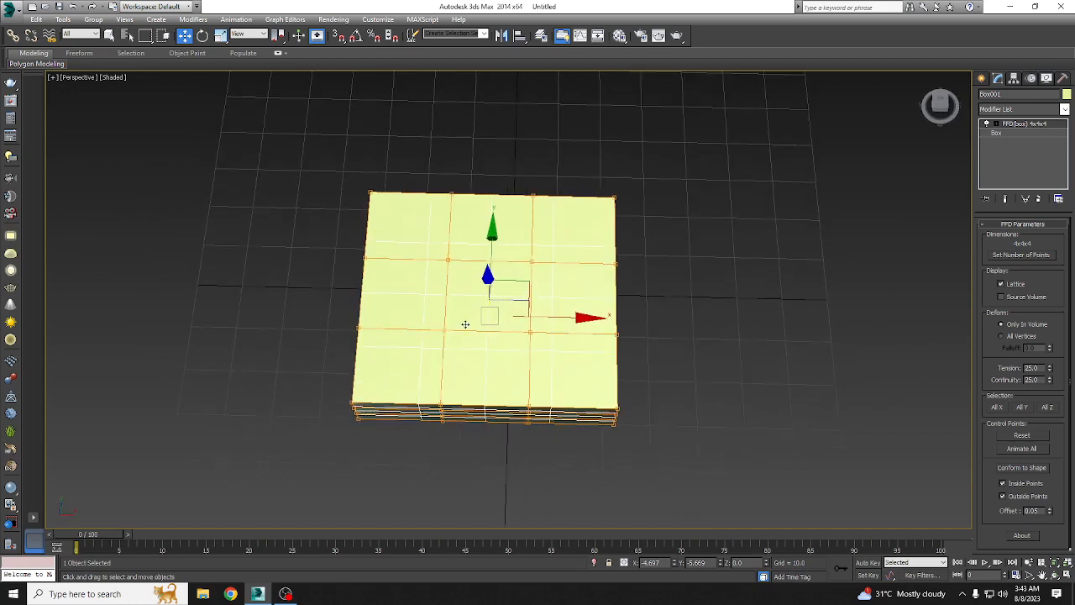
pyautogui.keyDown('alt'); pyautogui.moveTo(464, 323); pyautogui.dragTo(507, 320, button='middle'); pyautogui.keyUp('alt')
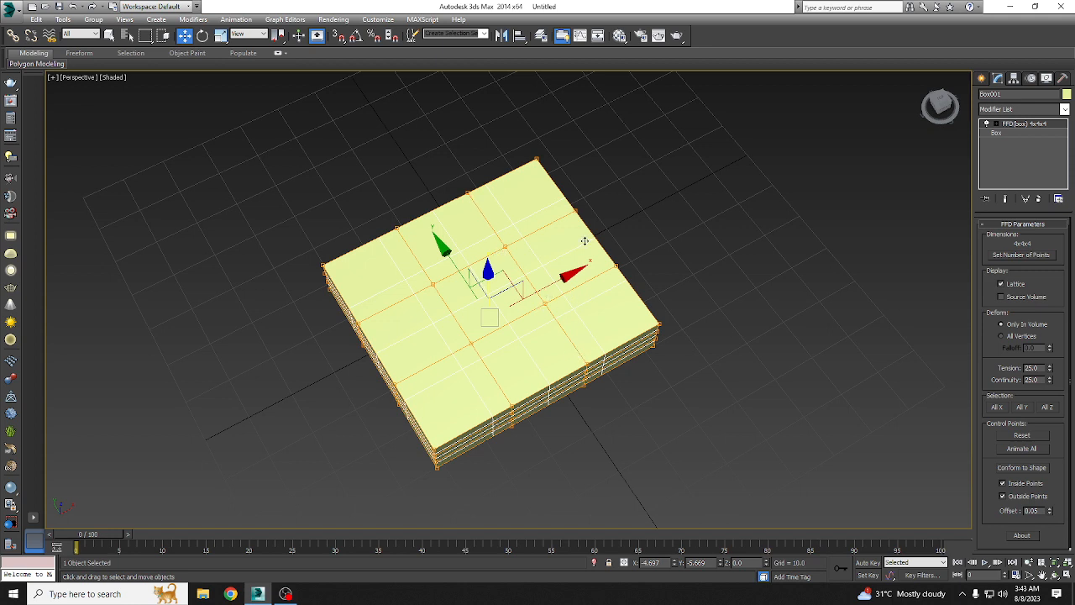
pyautogui.click(1020, 255)
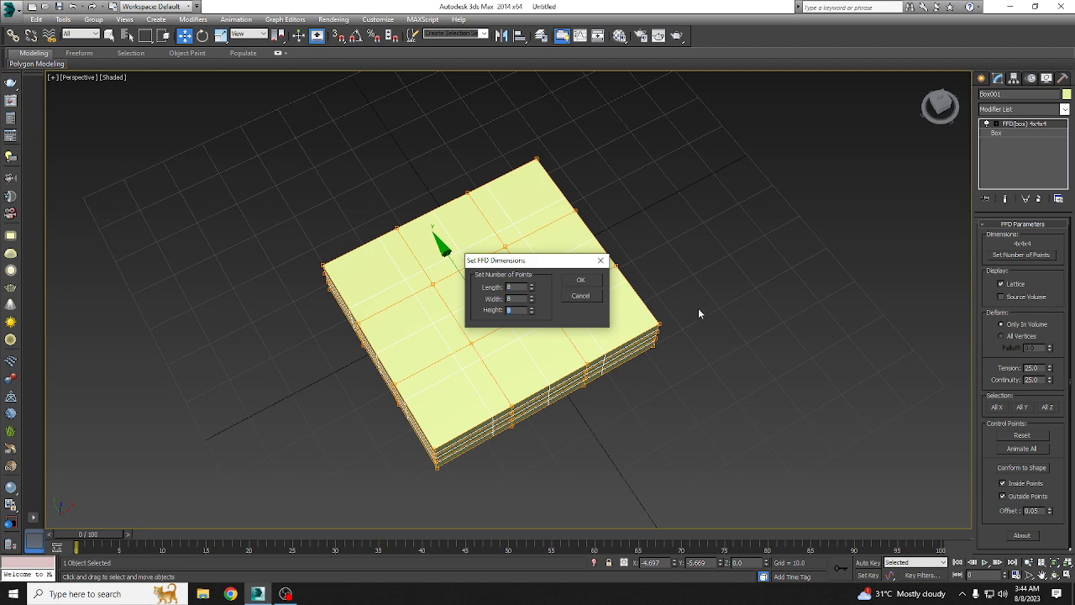
pyautogui.click(579, 283)
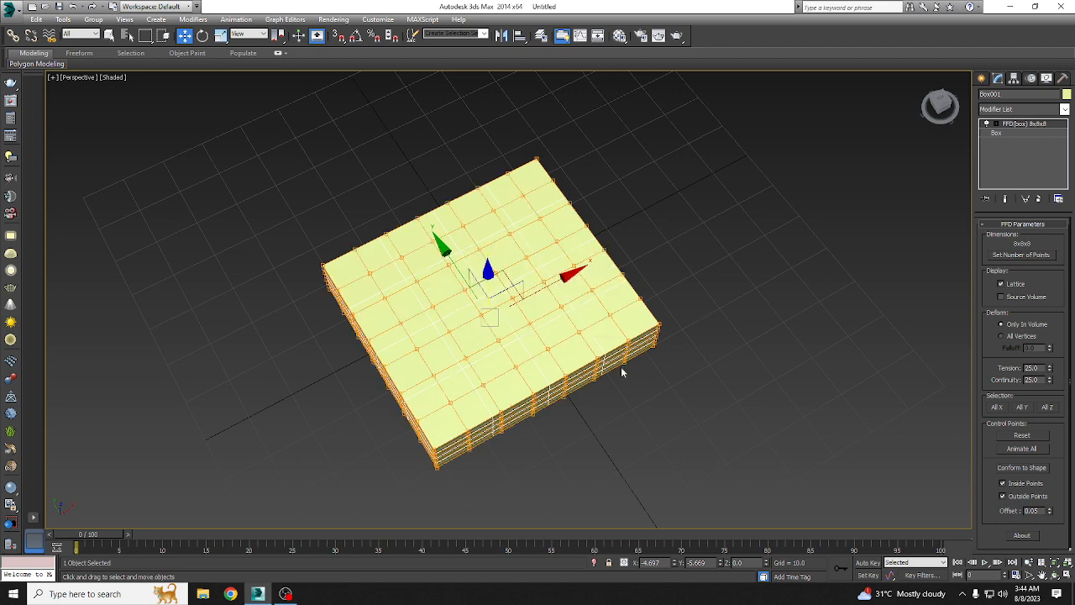
# Step: Enter the Control Points level of the box's FFD modifier
pyautogui.click(990, 124)
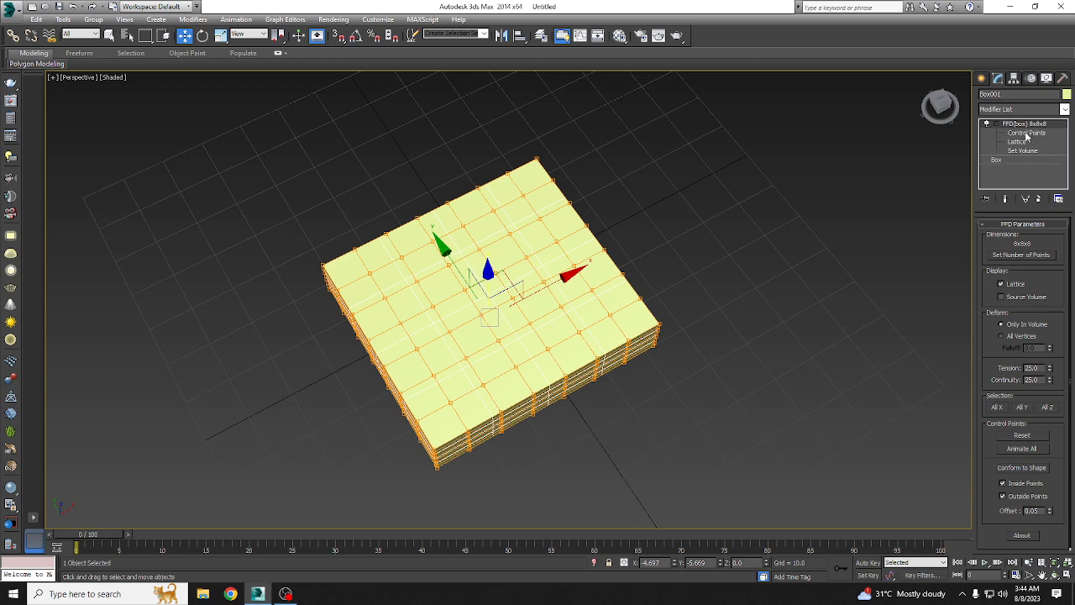
pyautogui.click(1029, 133)
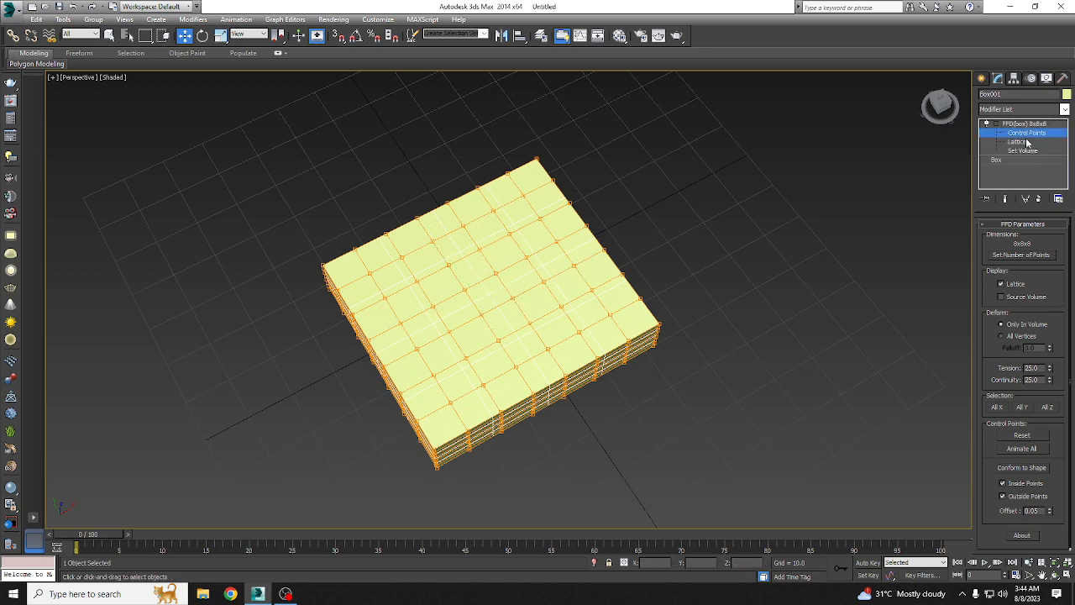
# Step: Try pulling the box's upper corner control point upward along Z, and undo the move
pyautogui.click(659, 324)
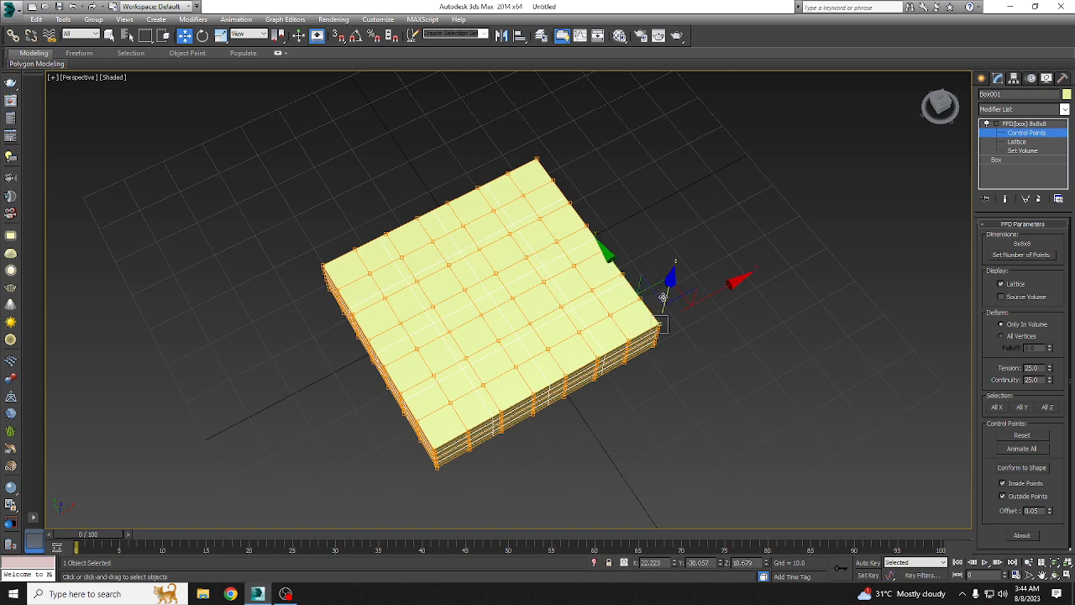
pyautogui.moveTo(664, 296); pyautogui.dragTo(690, 236)
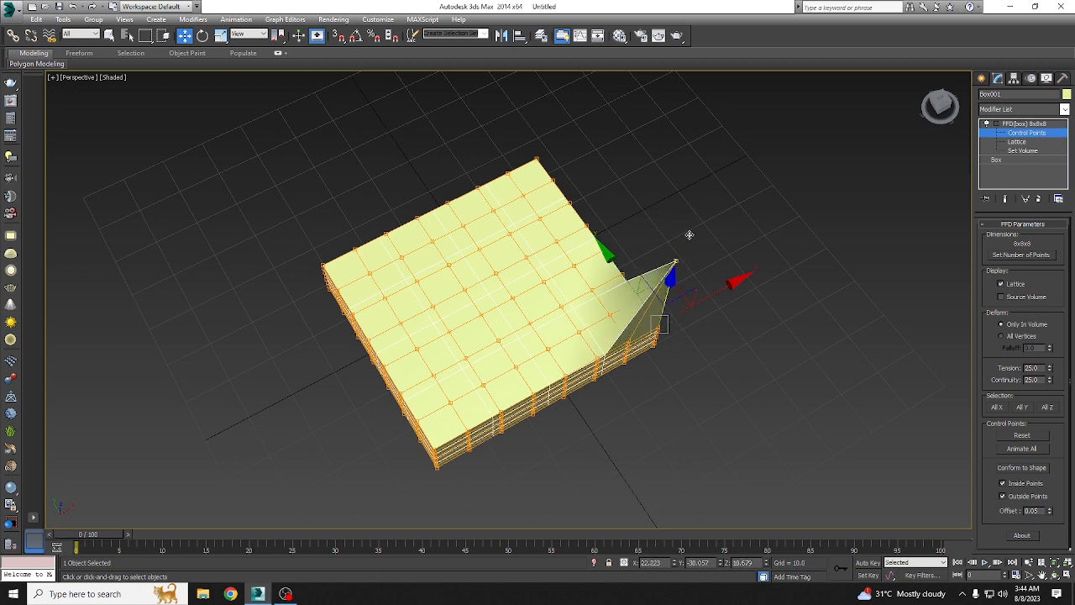
pyautogui.hotkey('ctrl', 'z')
# Step: In the top view, select the lattice control points along all four outer edges of the box
pyautogui.press('t')
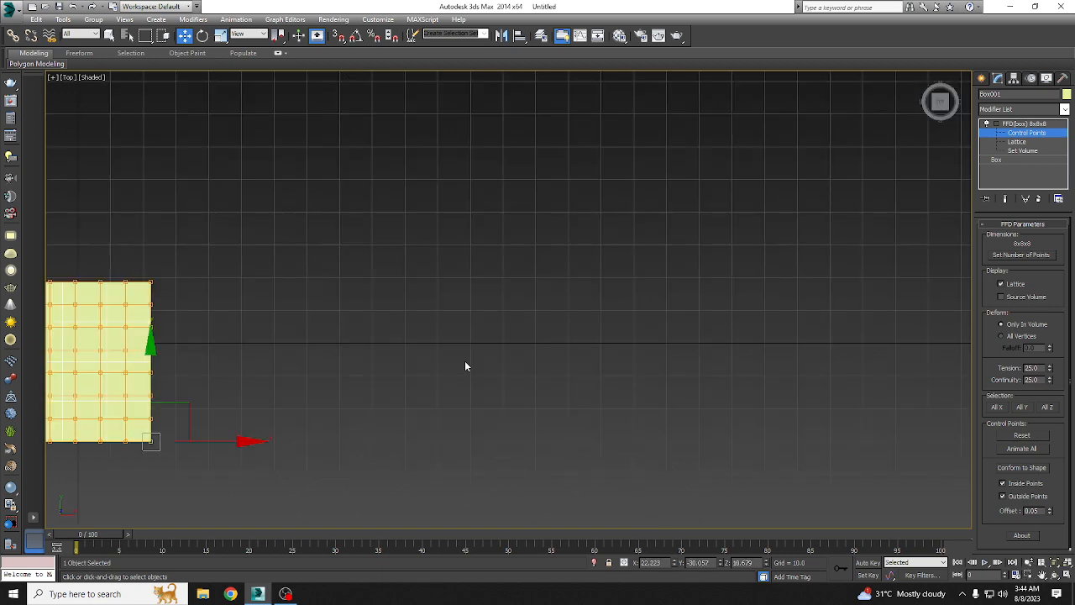
pyautogui.press('z')
pyautogui.moveTo(361, 209); pyautogui.dragTo(683, 244)
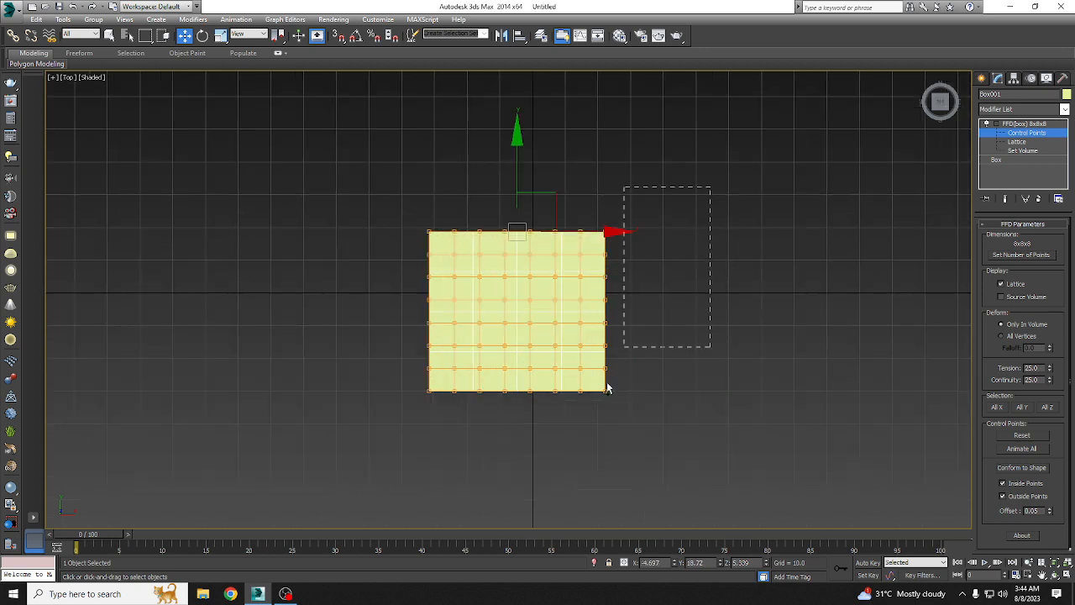
pyautogui.keyDown('ctrl'); pyautogui.moveTo(608, 383); pyautogui.dragTo(583, 379); pyautogui.keyUp('ctrl')
pyautogui.keyDown('ctrl'); pyautogui.moveTo(392, 202); pyautogui.dragTo(450, 466); pyautogui.keyUp('ctrl')
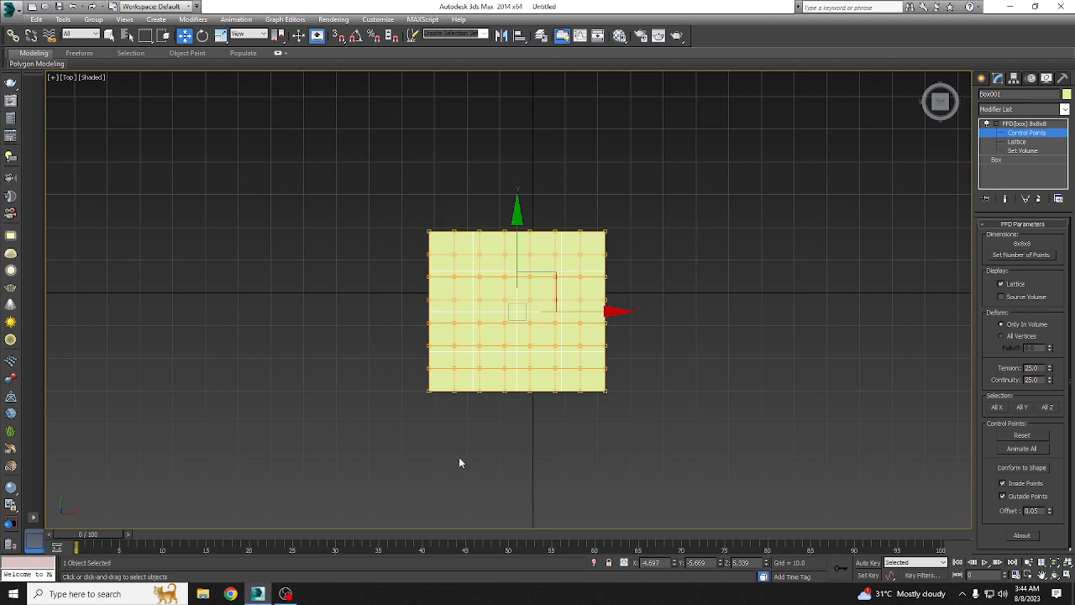
# Step: In the perspective view, scale the selected edge control points along Z to flatten the box's rim into a pillow shape
pyautogui.press('p')
pyautogui.keyDown('alt'); pyautogui.moveTo(456, 454); pyautogui.dragTo(479, 367, button='middle'); pyautogui.keyUp('alt')
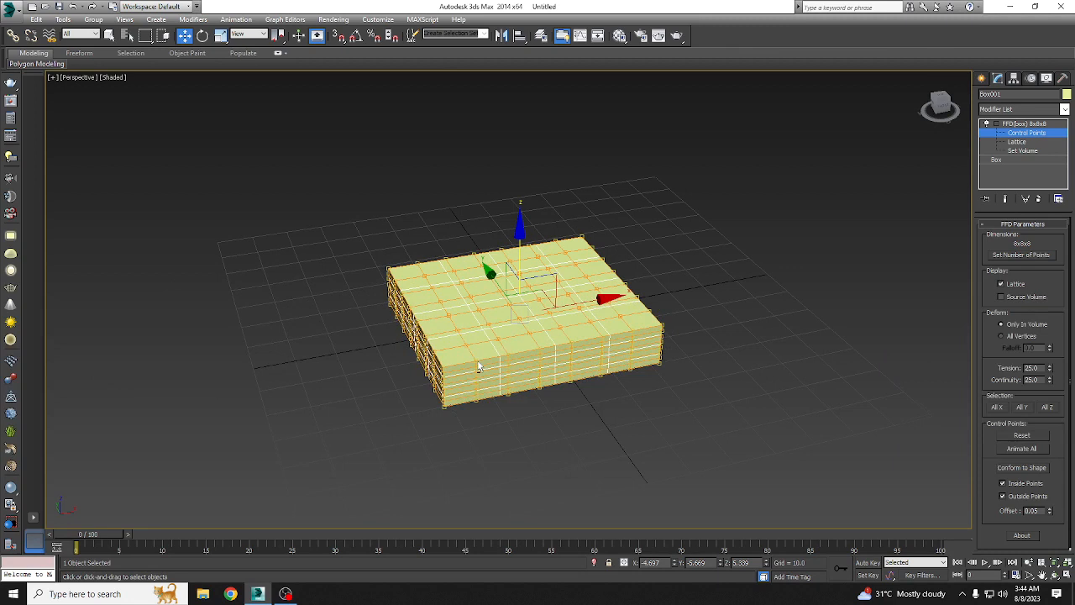
pyautogui.press('r')
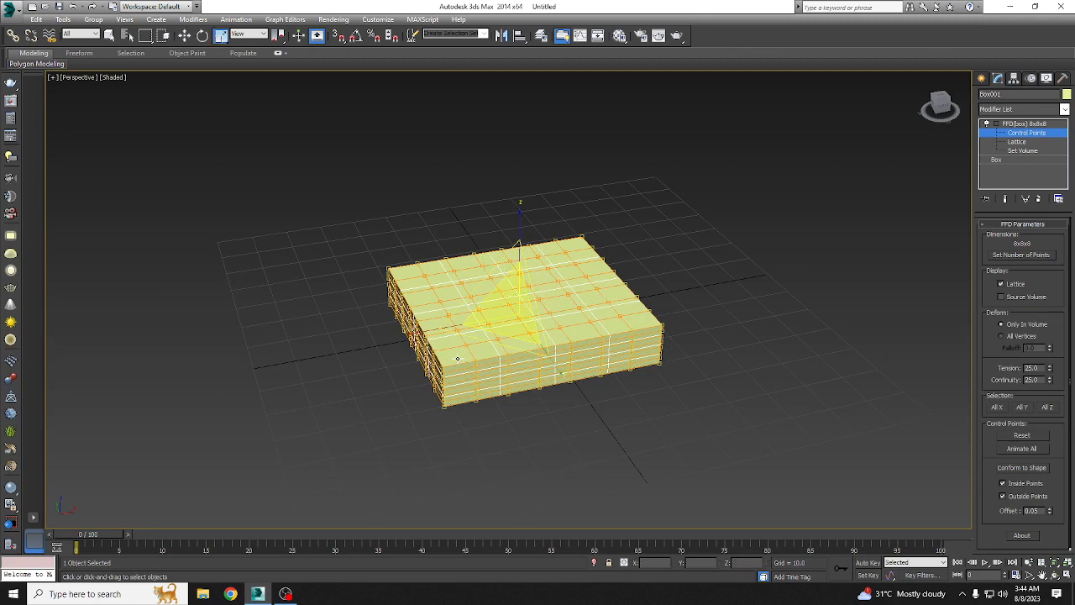
pyautogui.moveTo(507, 222); pyautogui.dragTo(526, 313)
pyautogui.keyDown('alt'); pyautogui.moveTo(527, 312); pyautogui.dragTo(590, 299, button='middle'); pyautogui.keyUp('alt')
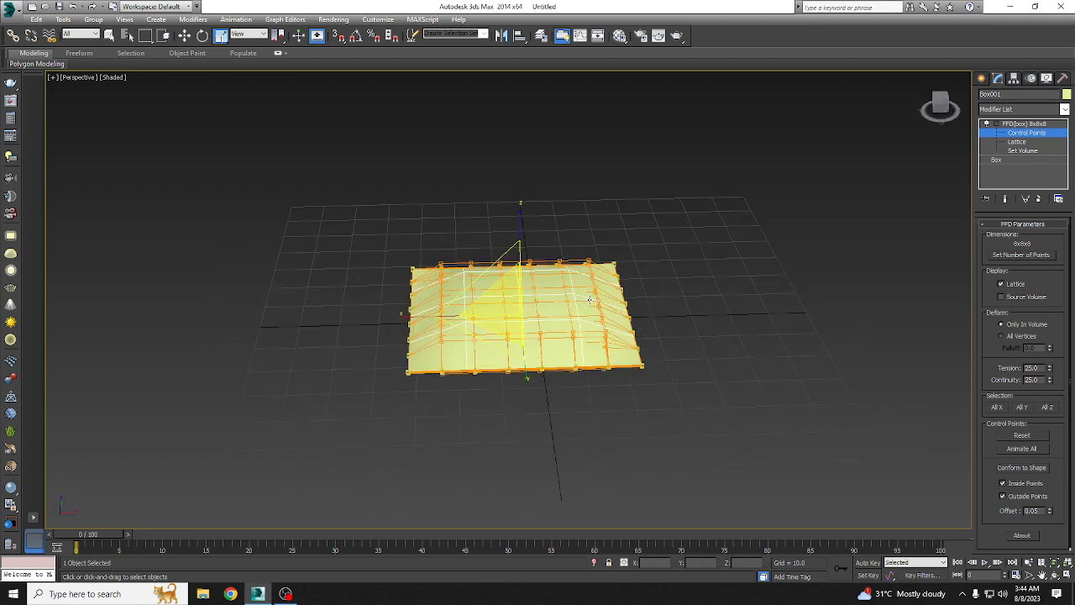
pyautogui.scroll(4, 562, 315)
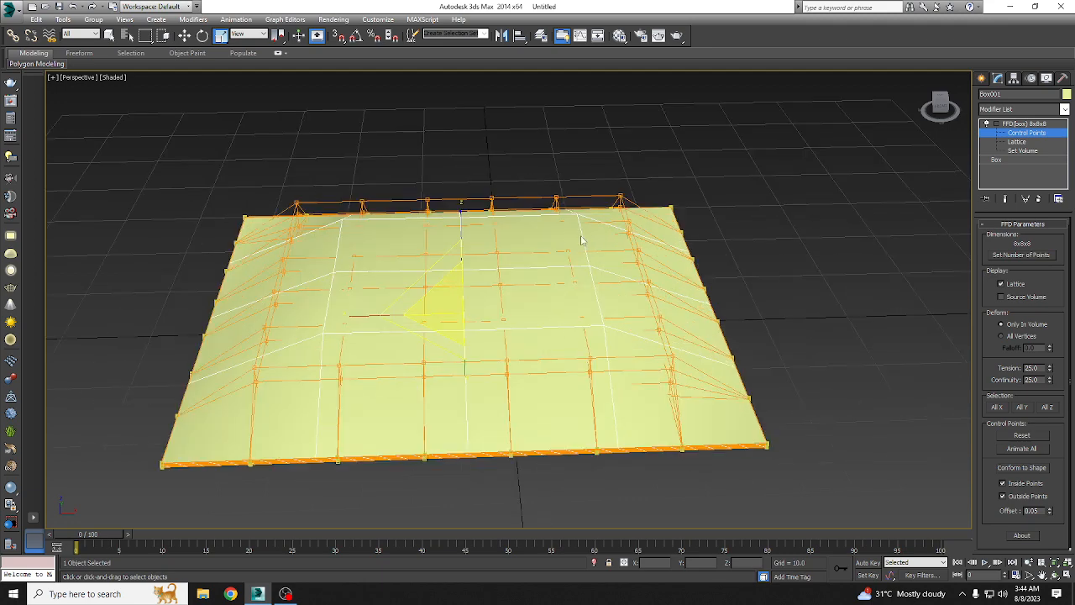
# Step: Set the base box's length and width segments to 10 each beneath the FFD modifier
pyautogui.click(1012, 160)
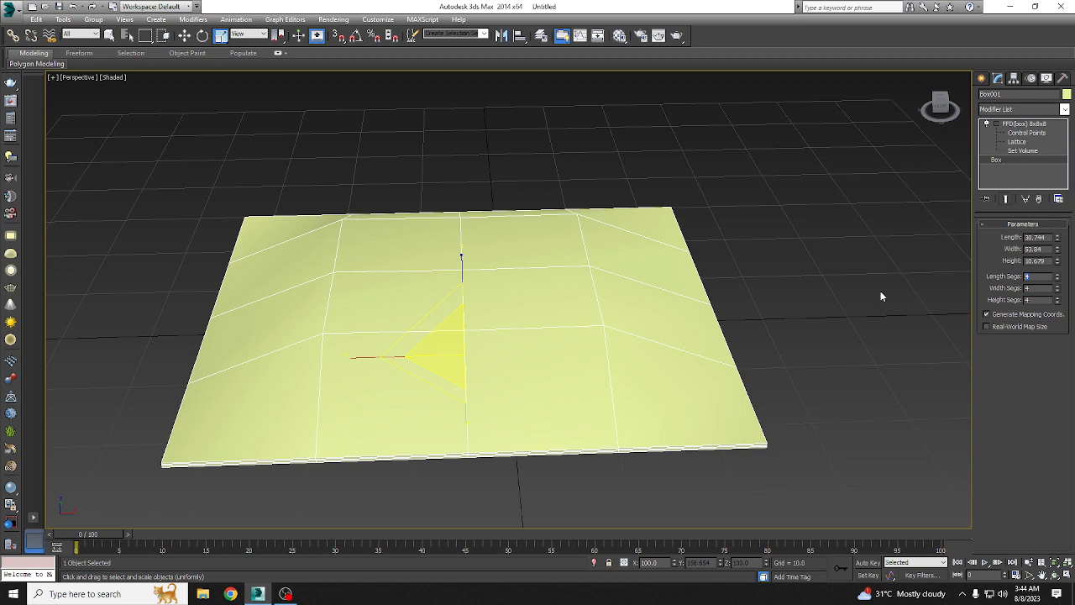
pyautogui.write('10')
pyautogui.press('Tab')
pyautogui.press('Tab')
pyautogui.write('10')
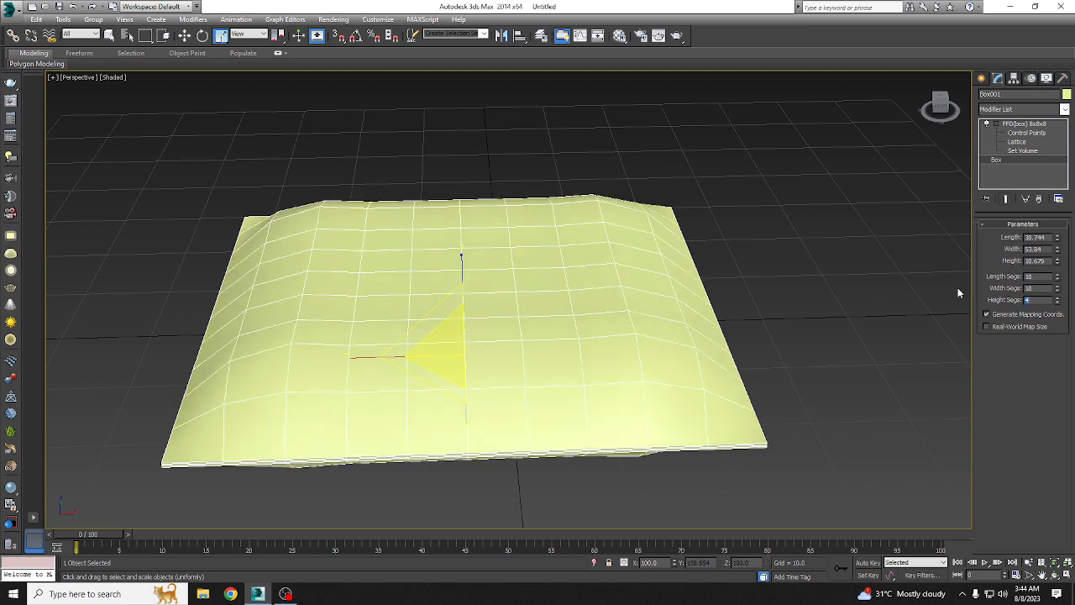
# Step: Return to the FFD control points and scale the selected points along Z, checking the pillow from the side
pyautogui.keyDown('alt'); pyautogui.moveTo(602, 317); pyautogui.dragTo(657, 300, button='middle'); pyautogui.keyUp('alt')
pyautogui.click(1030, 134)
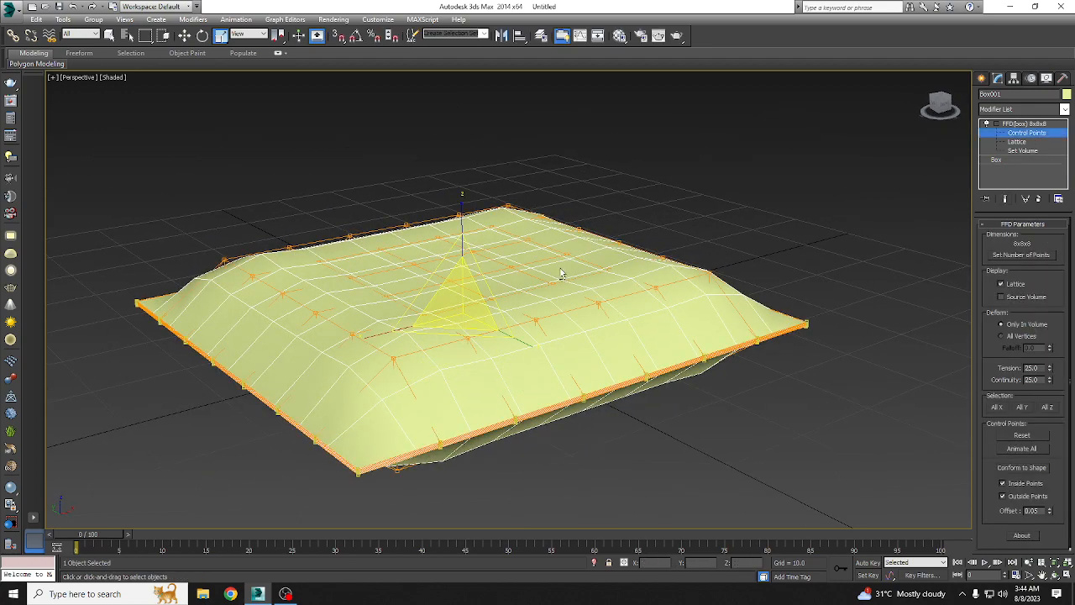
pyautogui.keyDown('alt'); pyautogui.moveTo(563, 275); pyautogui.dragTo(529, 254, button='middle'); pyautogui.keyUp('alt')
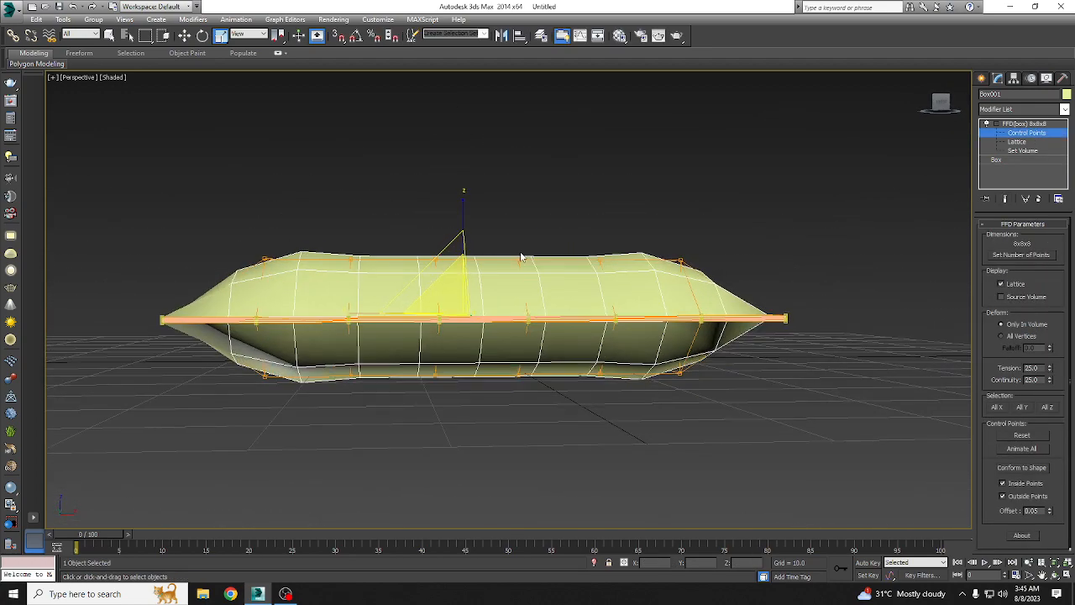
pyautogui.press('t')
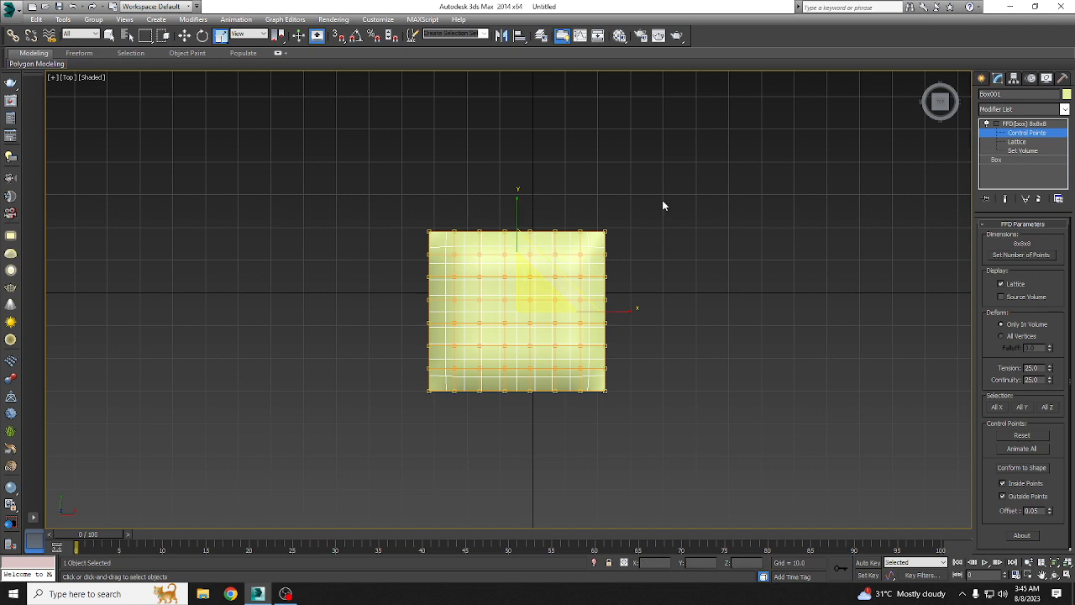
pyautogui.click(185, 35)
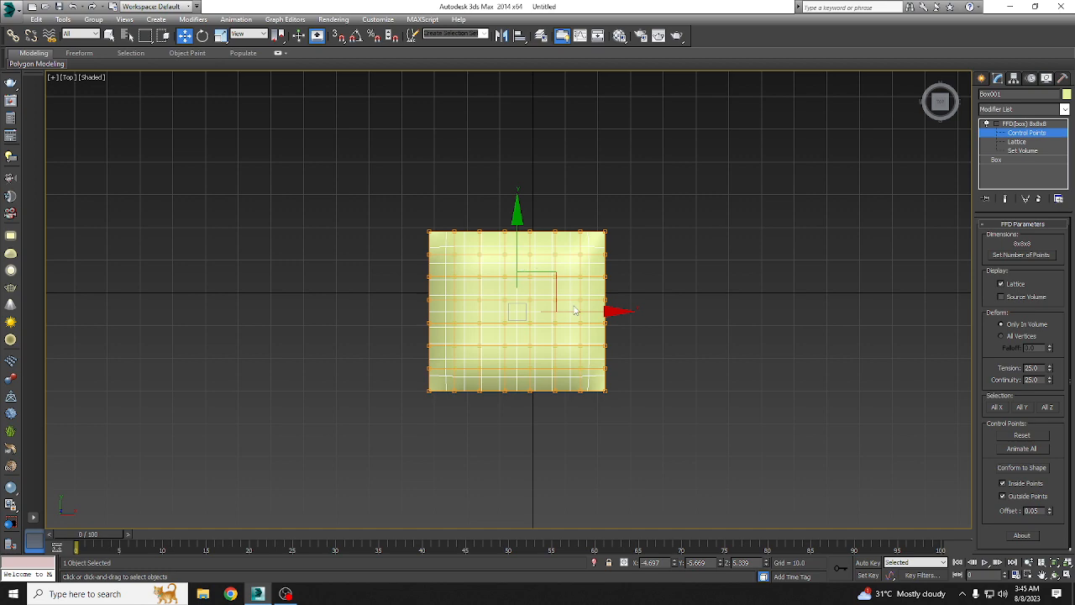
pyautogui.press('p')
pyautogui.keyDown('alt'); pyautogui.moveTo(582, 296); pyautogui.dragTo(528, 252, button='middle'); pyautogui.keyUp('alt')
pyautogui.press('r')
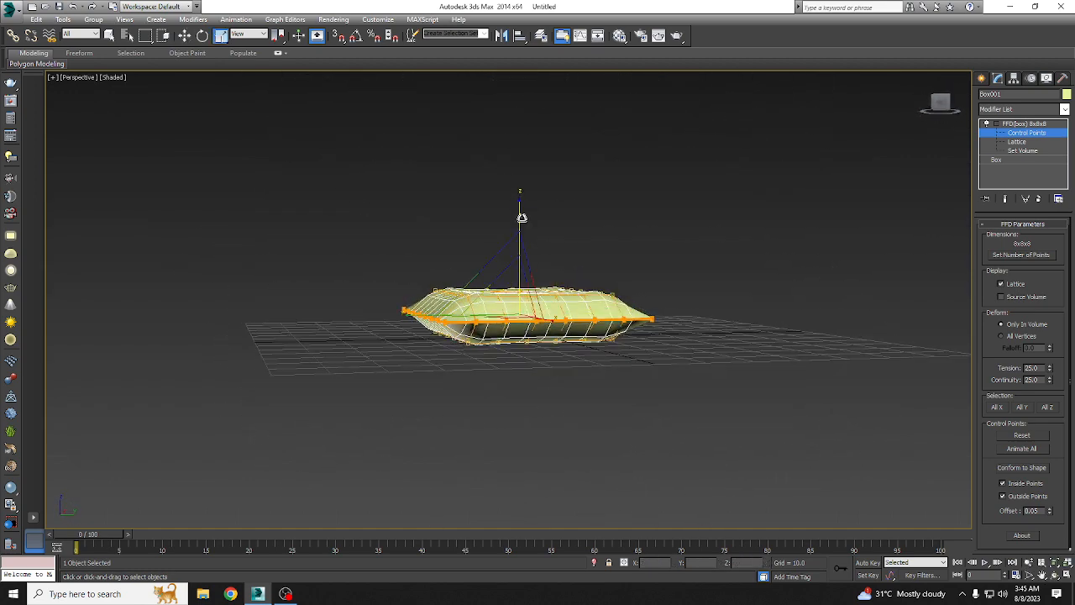
pyautogui.moveTo(520, 208); pyautogui.dragTo(519, 209)
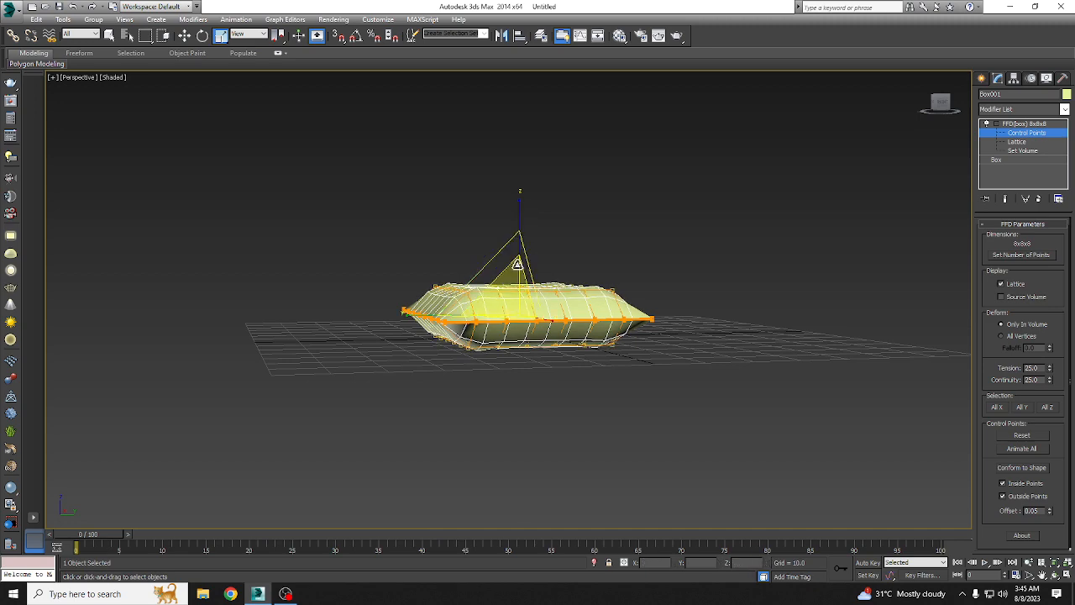
# Step: Scale the lattice control points along Z to round the pillow's bulge, and leave the control-point level
pyautogui.press('t')
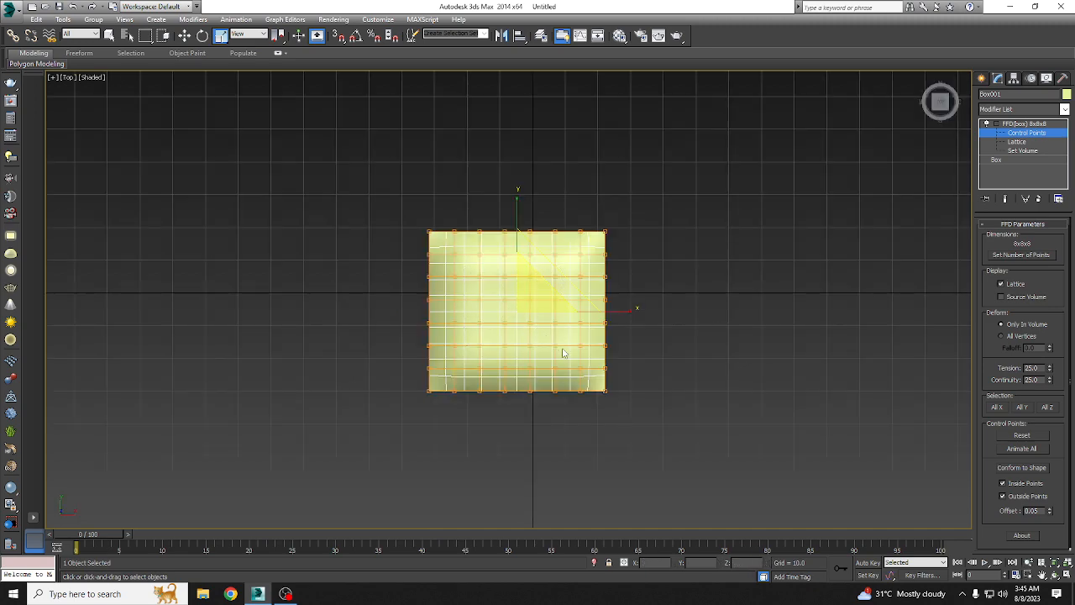
pyautogui.press('p')
pyautogui.keyDown('alt'); pyautogui.moveTo(556, 233); pyautogui.dragTo(521, 229, button='middle'); pyautogui.keyUp('alt')
pyautogui.moveTo(521, 229); pyautogui.dragTo(520, 208)
pyautogui.keyDown('alt'); pyautogui.moveTo(483, 300); pyautogui.dragTo(445, 303, button='middle'); pyautogui.keyUp('alt')
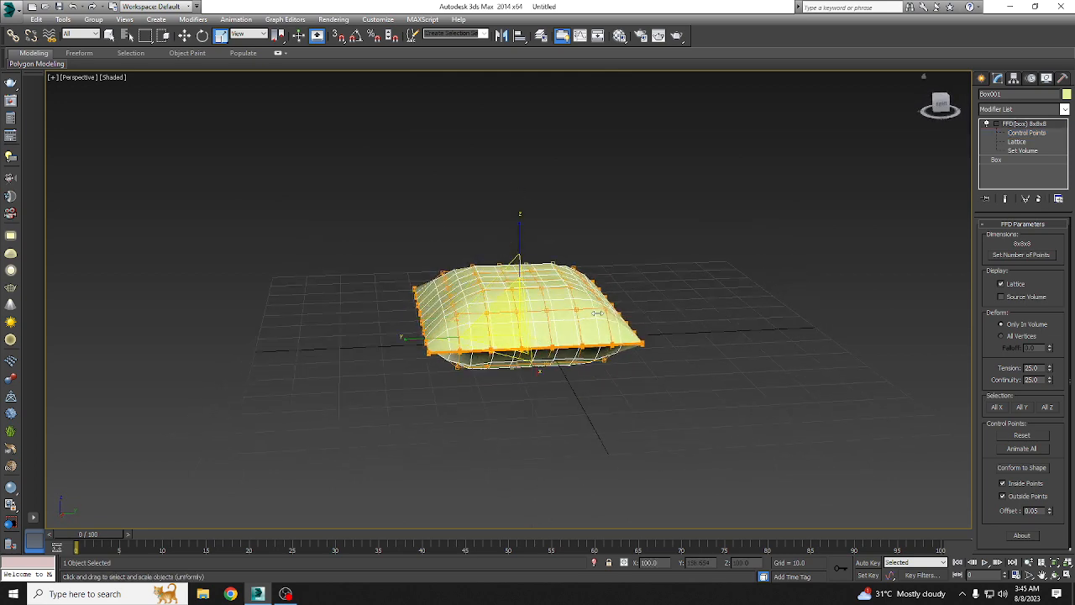
# Step: Try stretching the whole pillow along its X axis and along its Y axis, undoing each scale
pyautogui.keyDown('alt'); pyautogui.moveTo(600, 312); pyautogui.dragTo(612, 386, button='middle'); pyautogui.keyUp('alt')
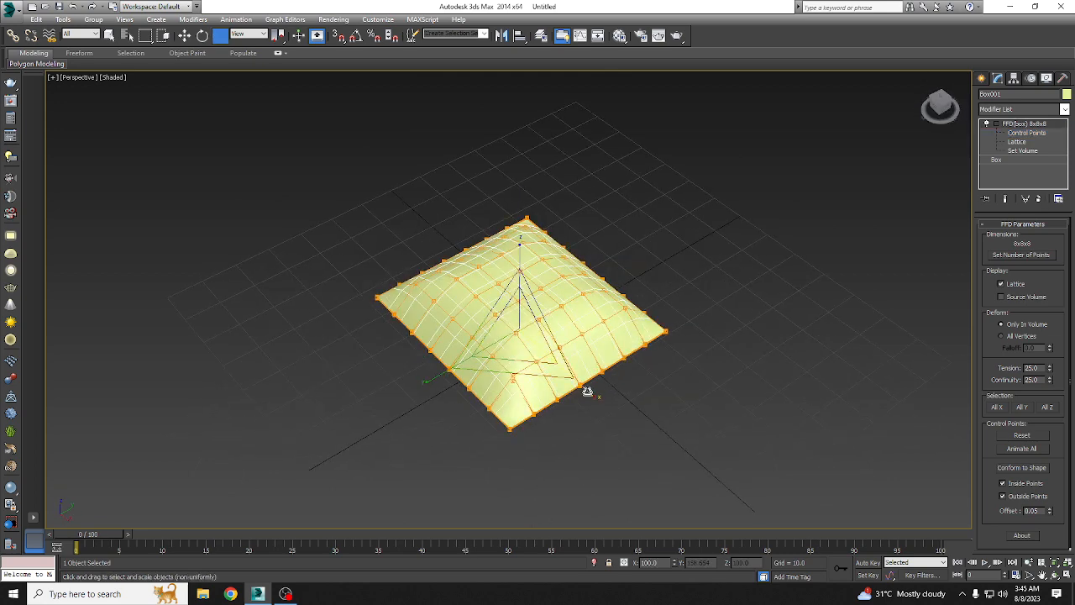
pyautogui.moveTo(586, 389); pyautogui.dragTo(616, 399)
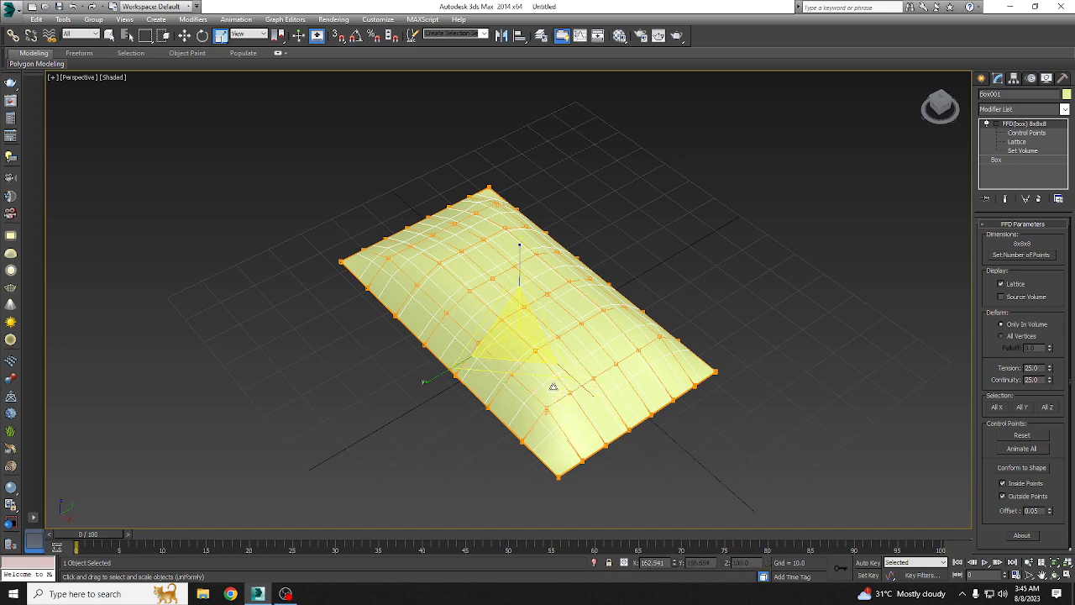
pyautogui.hotkey('ctrl', 'z')
pyautogui.moveTo(600, 403)
pyautogui.mouseDown()
pyautogui.moveTo(621, 415)
pyautogui.moveTo(614, 407)
pyautogui.mouseUp()
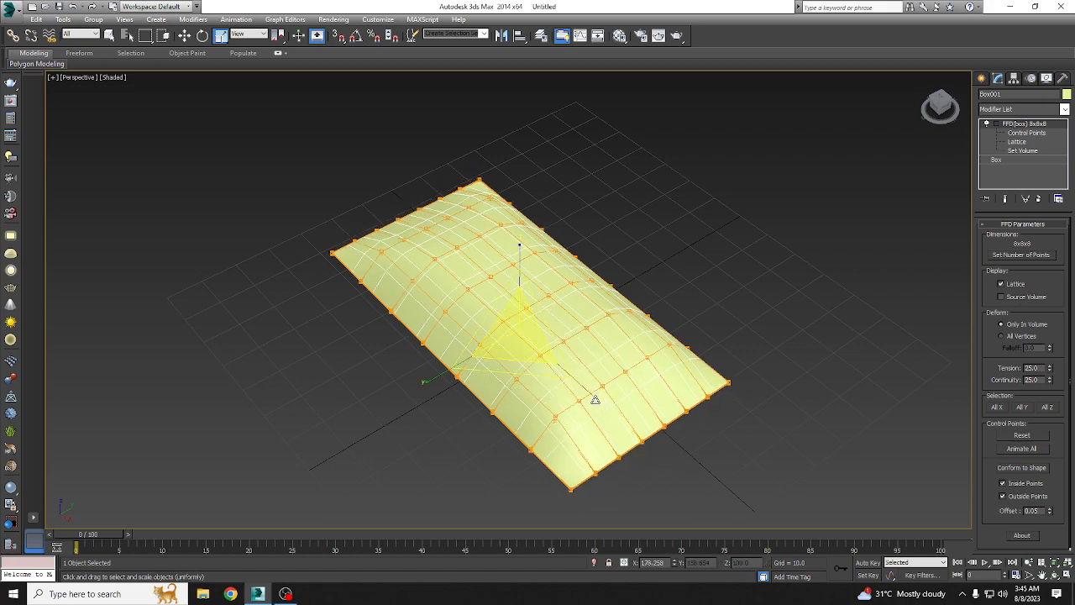
pyautogui.hotkey('ctrl', 'z')
pyautogui.keyDown('alt'); pyautogui.moveTo(625, 361); pyautogui.dragTo(612, 385, button='middle'); pyautogui.keyUp('alt')
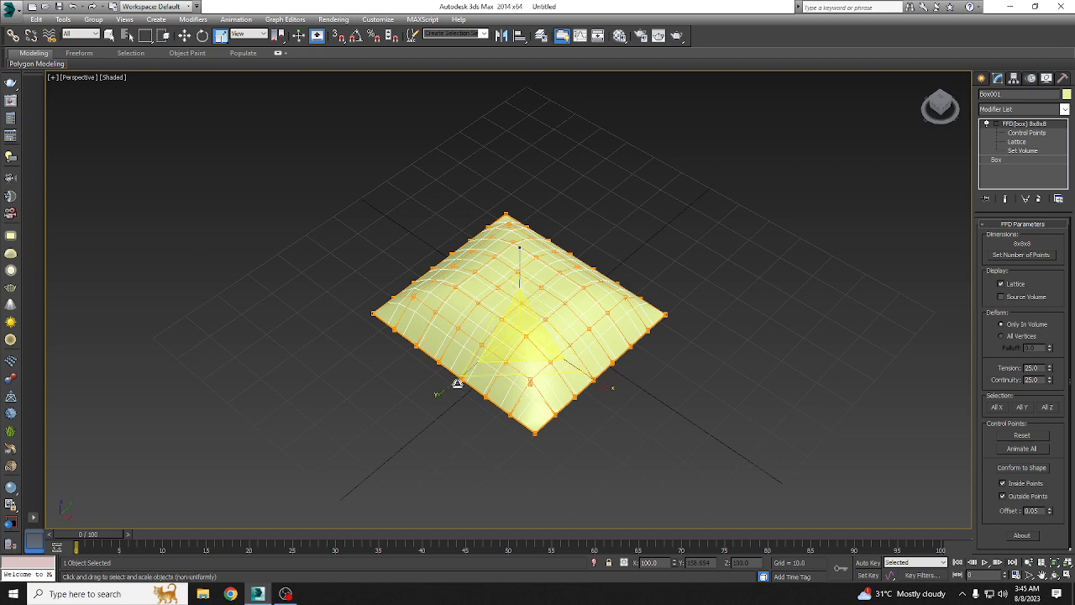
pyautogui.moveTo(457, 384); pyautogui.dragTo(525, 339)
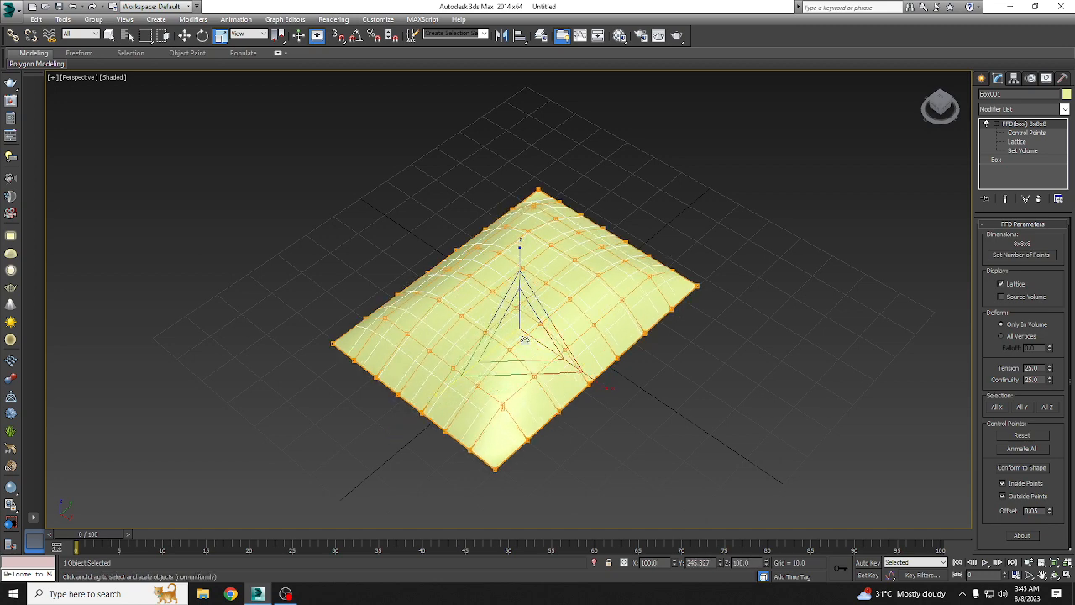
pyautogui.hotkey('ctrl', 'z')
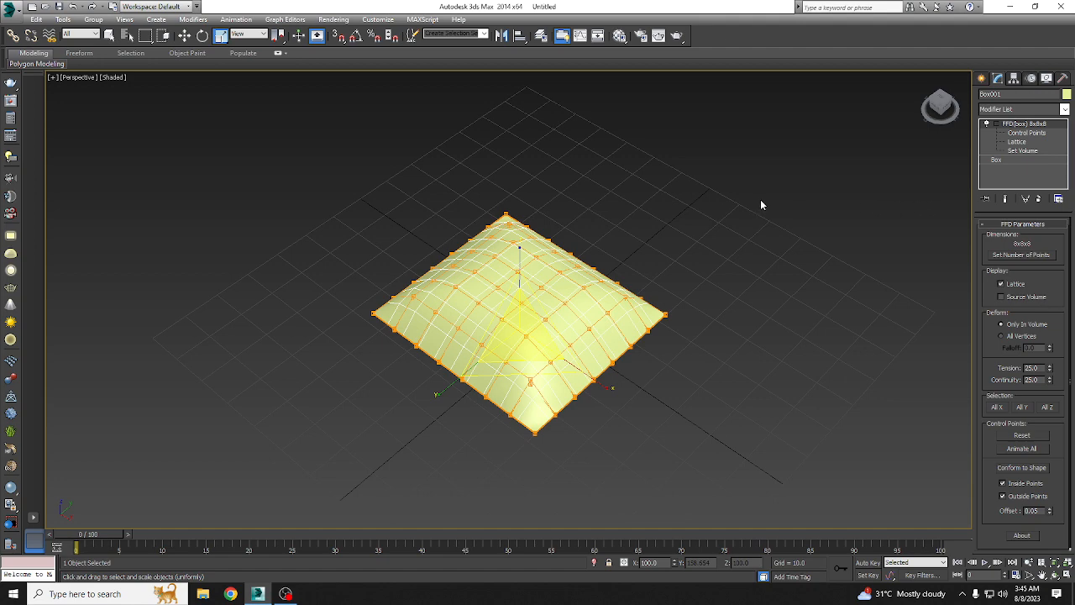
# Step: Return to the Move tool and hide the finished pillow
pyautogui.click(184, 35)
pyautogui.scroll(-5, 591, 314)
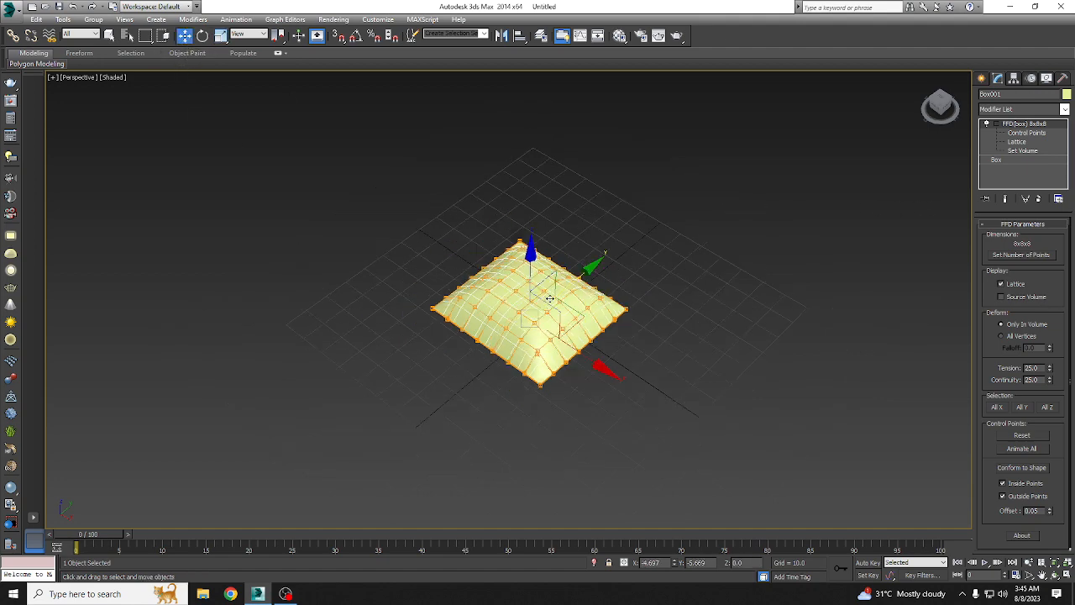
pyautogui.rightClick(586, 309)
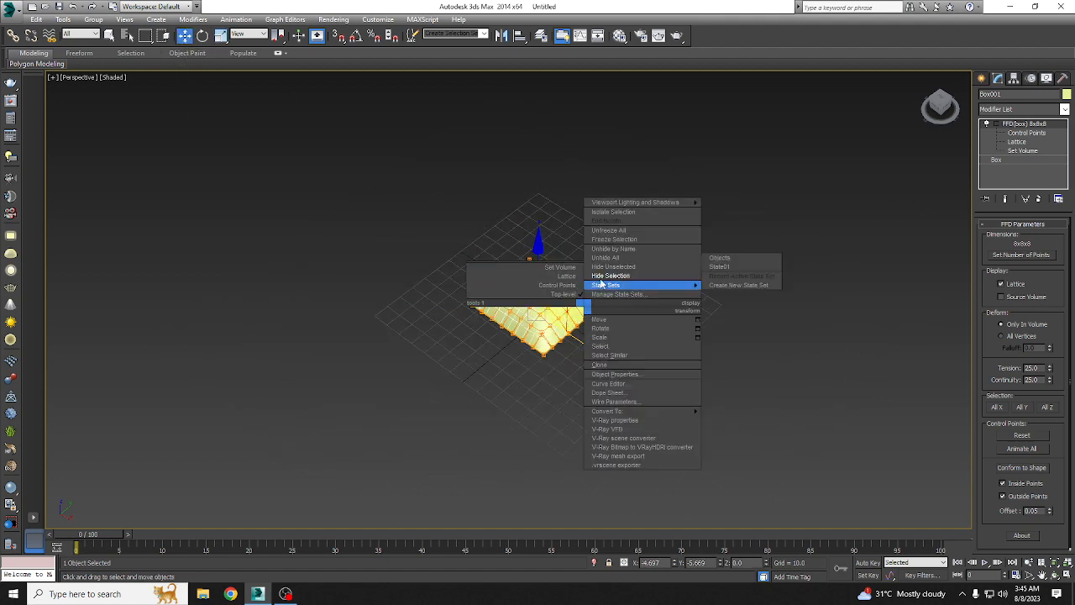
pyautogui.click(611, 276)
# Step: Create a plane covering the whole grid, about 139 units long and 144 units wide
pyautogui.click(982, 78)
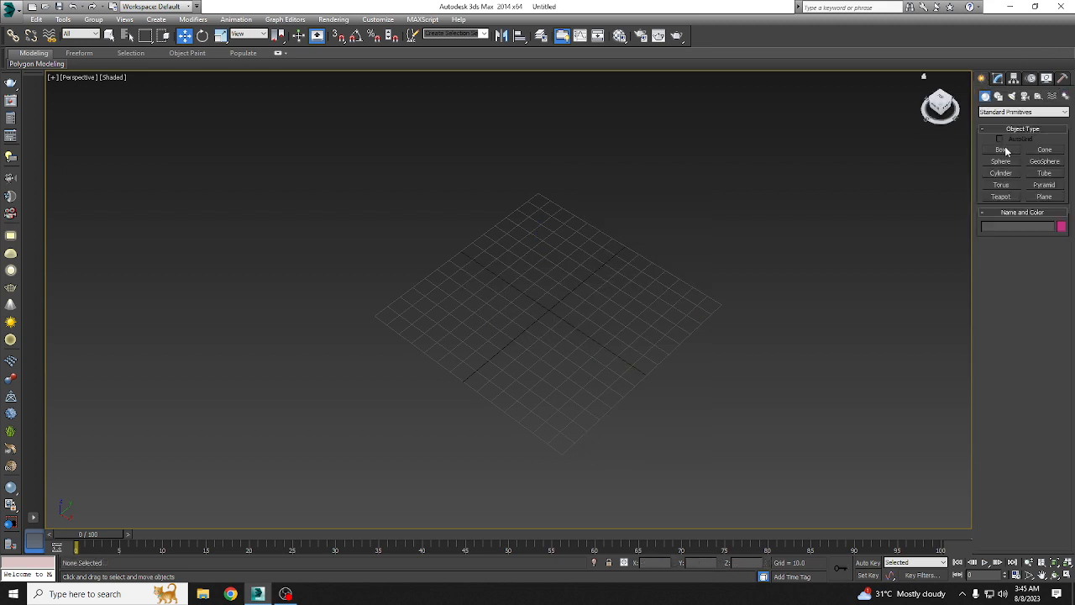
pyautogui.click(1043, 196)
pyautogui.moveTo(540, 196); pyautogui.dragTo(568, 452)
pyautogui.click(183, 36)
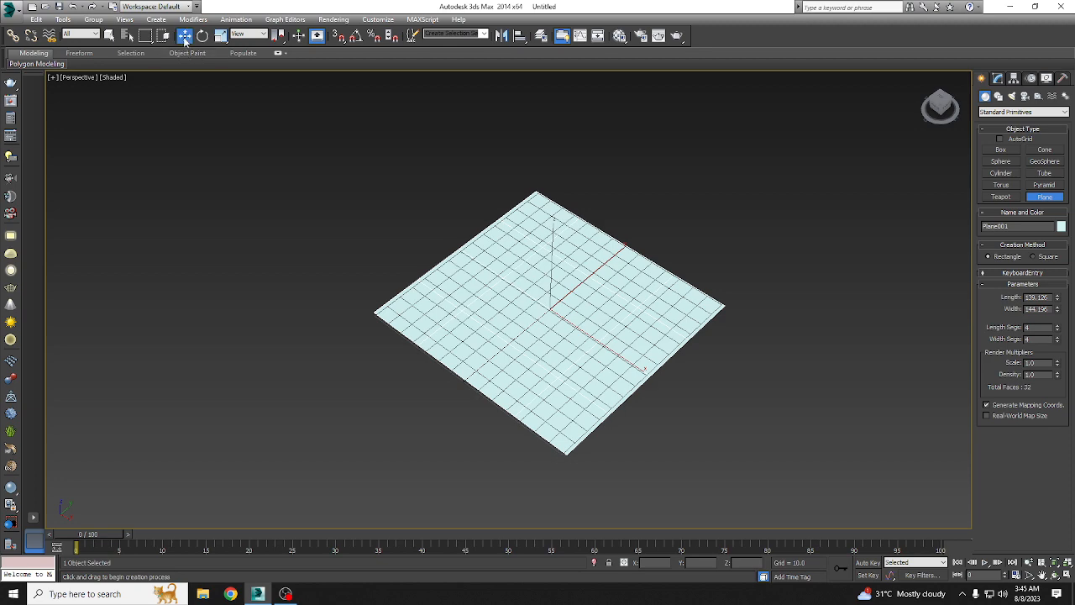
# Step: Raise the plane about 2 units above the grid along Z
pyautogui.scroll(5, 455, 273)
pyautogui.keyDown('alt'); pyautogui.moveTo(496, 247); pyautogui.dragTo(605, 267, button='middle'); pyautogui.keyUp('alt')
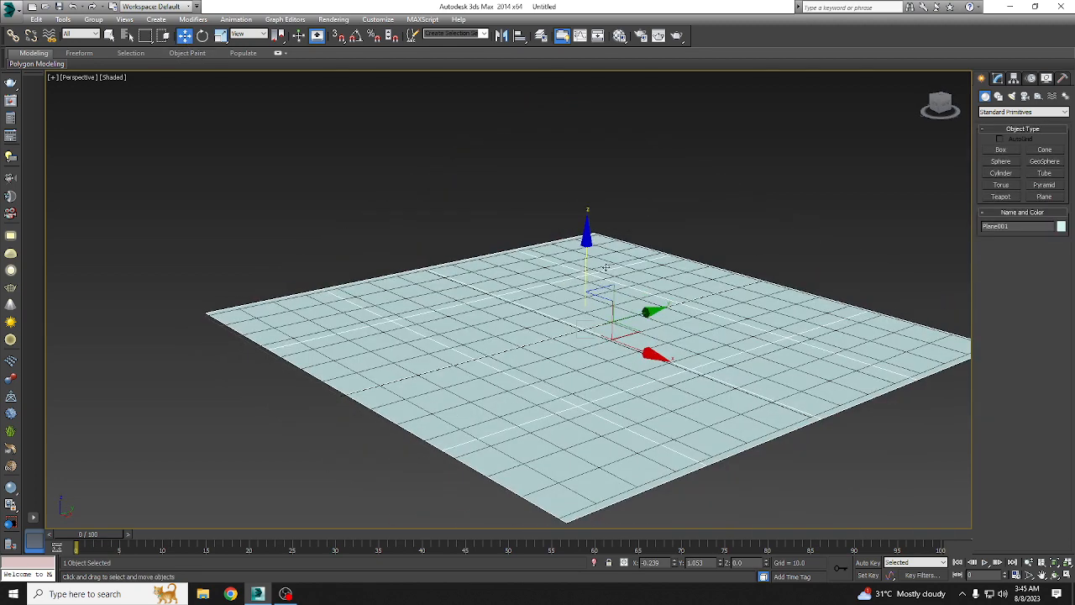
pyautogui.moveTo(585, 263); pyautogui.dragTo(586, 255)
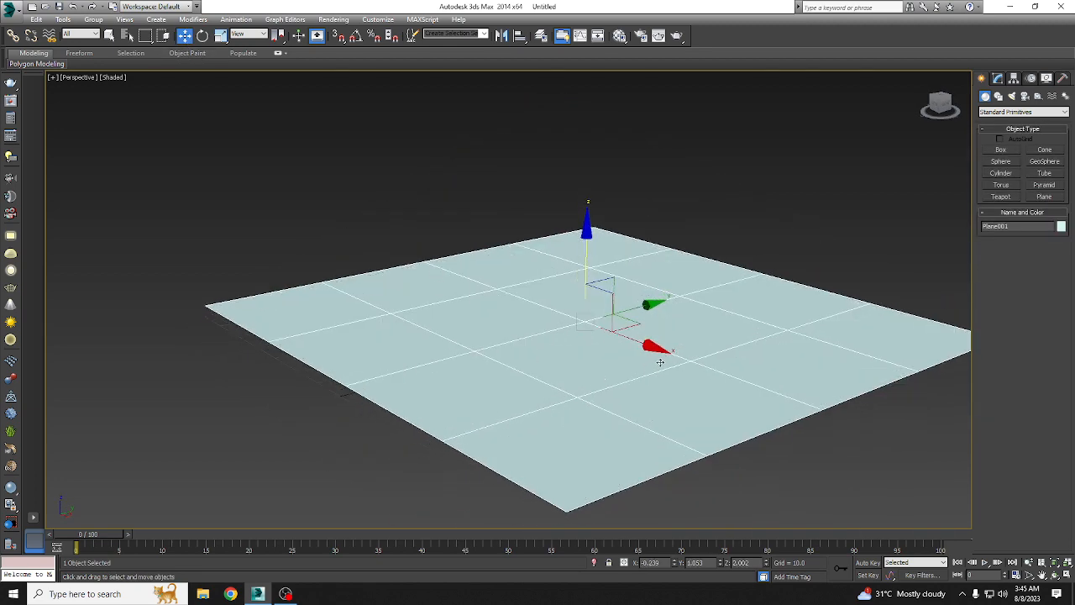
# Step: Set the plane's length and width segments to 10 each
pyautogui.click(1004, 79)
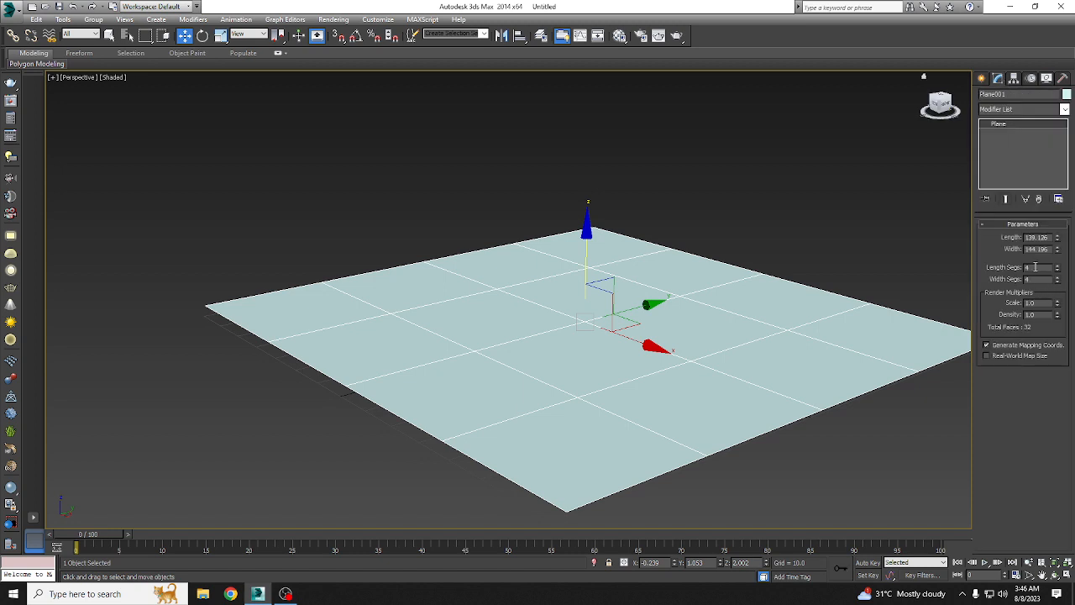
pyautogui.write('10')
pyautogui.press('Tab')
pyautogui.write('10')
pyautogui.press('Return')
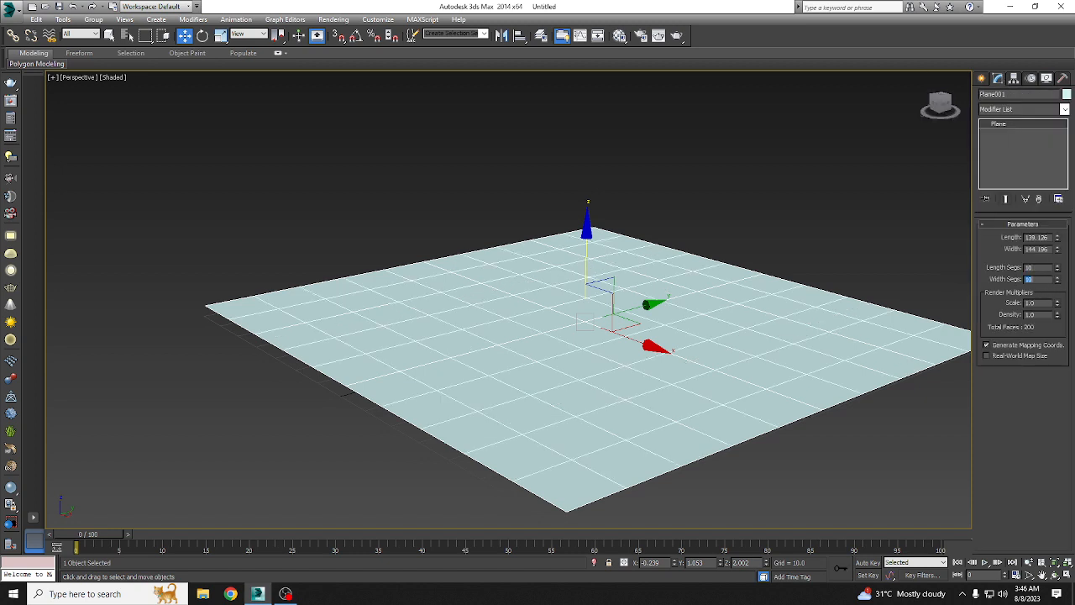
# Step: Add an FFD(box) modifier to the plane and open its control points for editing
pyautogui.click(1008, 109)
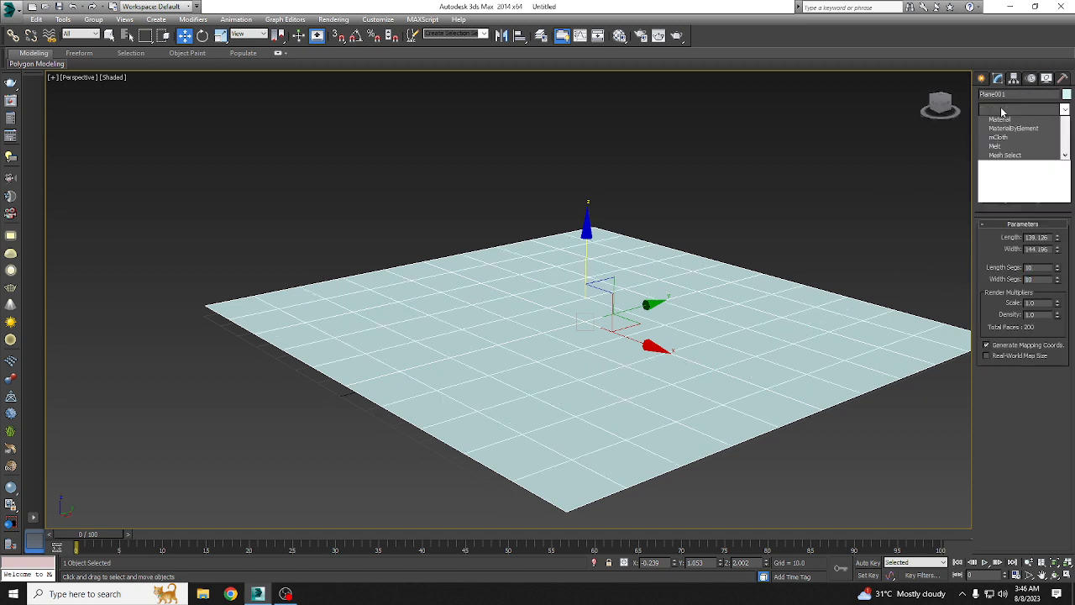
pyautogui.scroll(-10, 1013, 147)
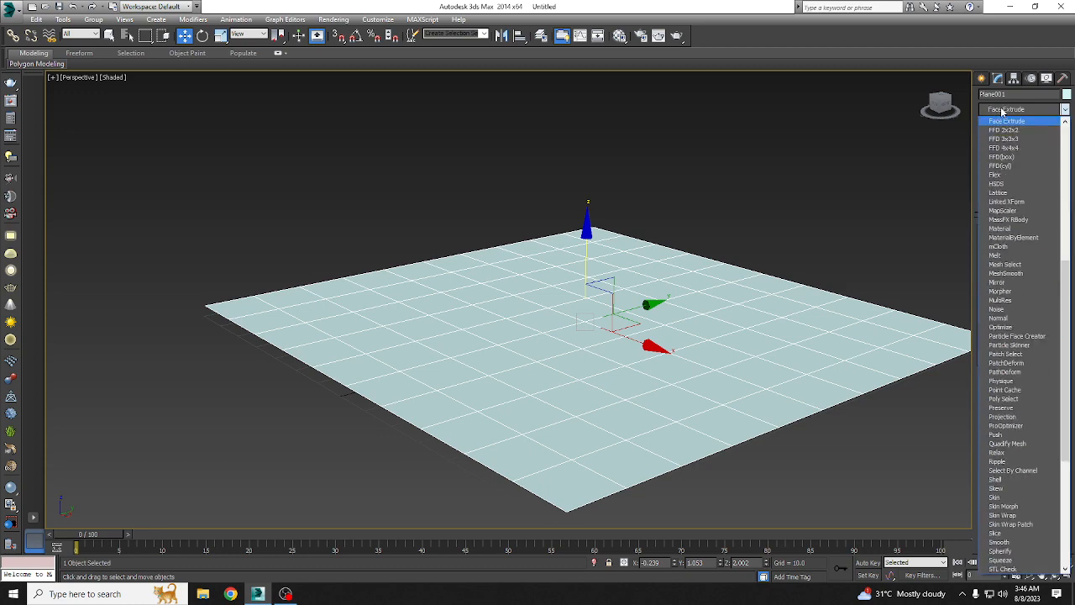
pyautogui.click(1005, 156)
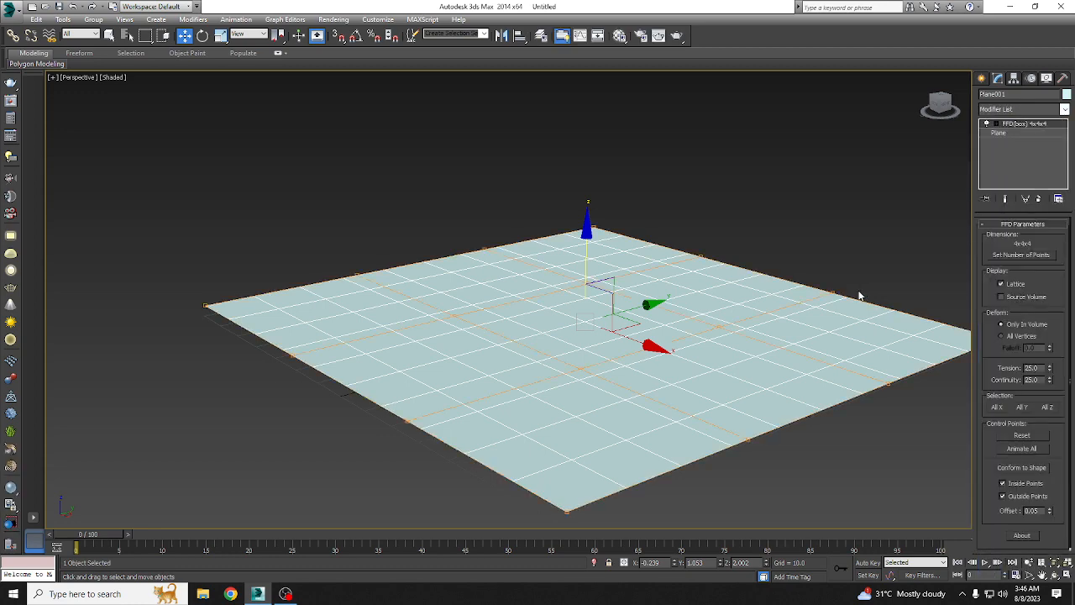
pyautogui.moveTo(860, 296); pyautogui.dragTo(833, 289, button='middle')
pyautogui.keyDown('alt'); pyautogui.moveTo(651, 304); pyautogui.dragTo(659, 312, button='middle'); pyautogui.keyUp('alt')
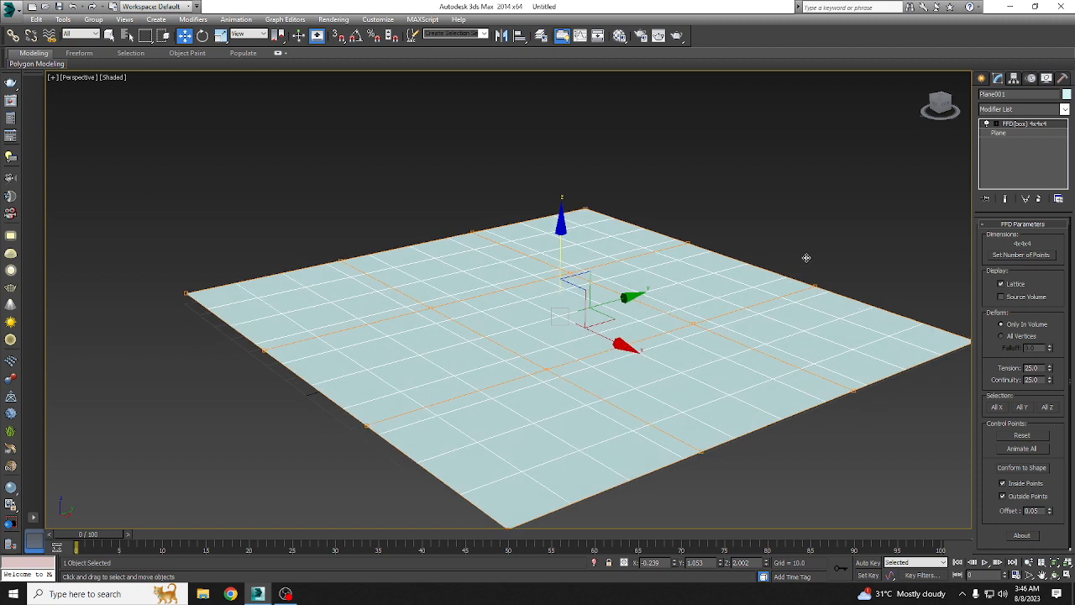
pyautogui.click(996, 126)
pyautogui.click(1026, 133)
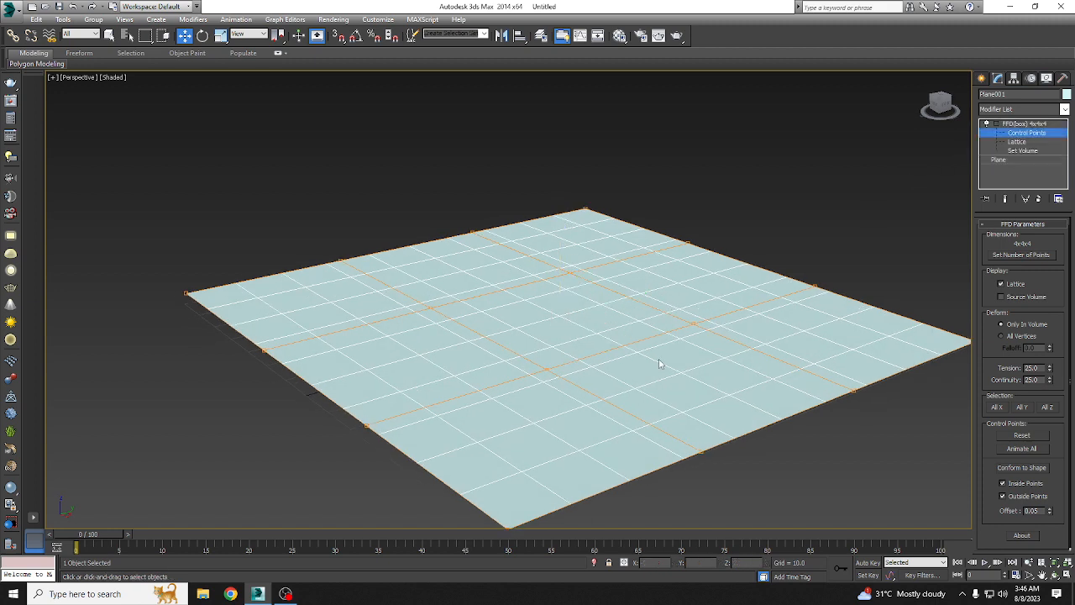
# Step: Try raising one inner lattice control point along Z, then undo the move and delete the FFD(box) modifier
pyautogui.click(697, 329)
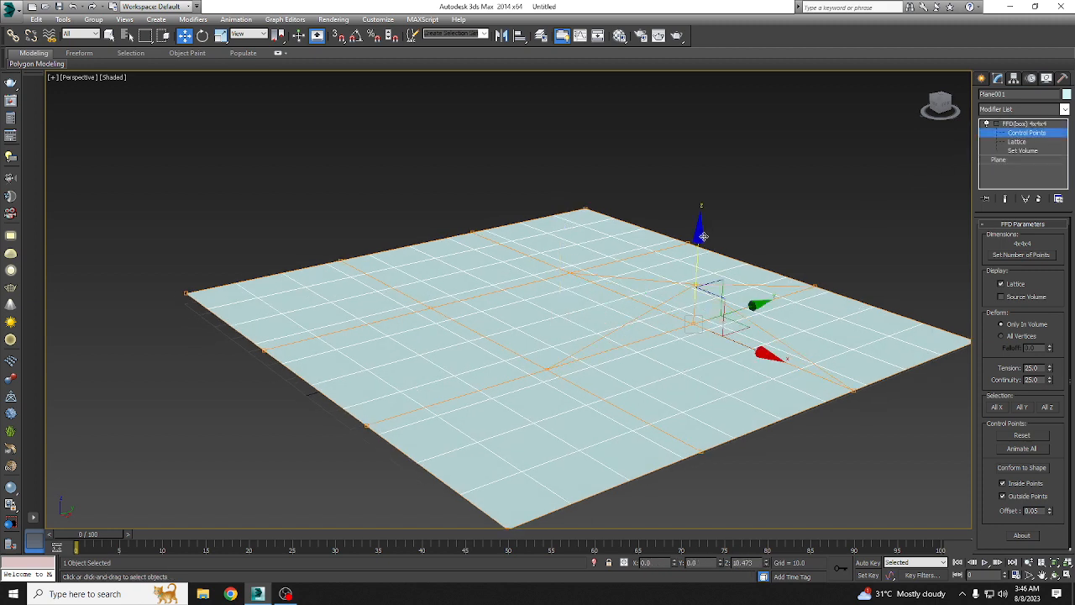
pyautogui.moveTo(702, 288); pyautogui.dragTo(717, 243)
pyautogui.hotkey('ctrl', 'z')
pyautogui.hotkey('ctrl', 'z')
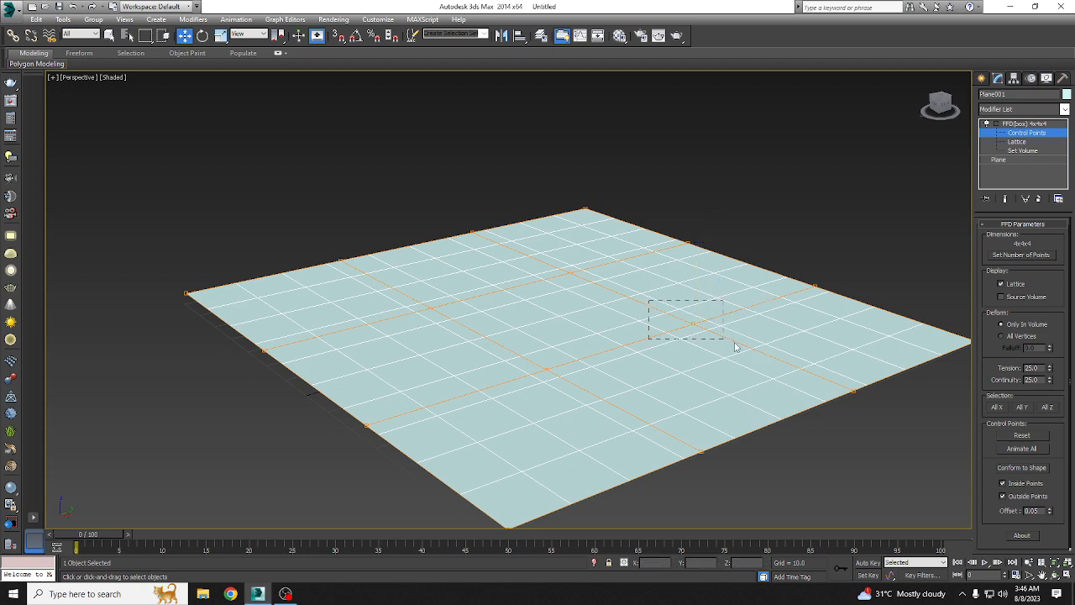
pyautogui.moveTo(736, 346); pyautogui.dragTo(747, 288)
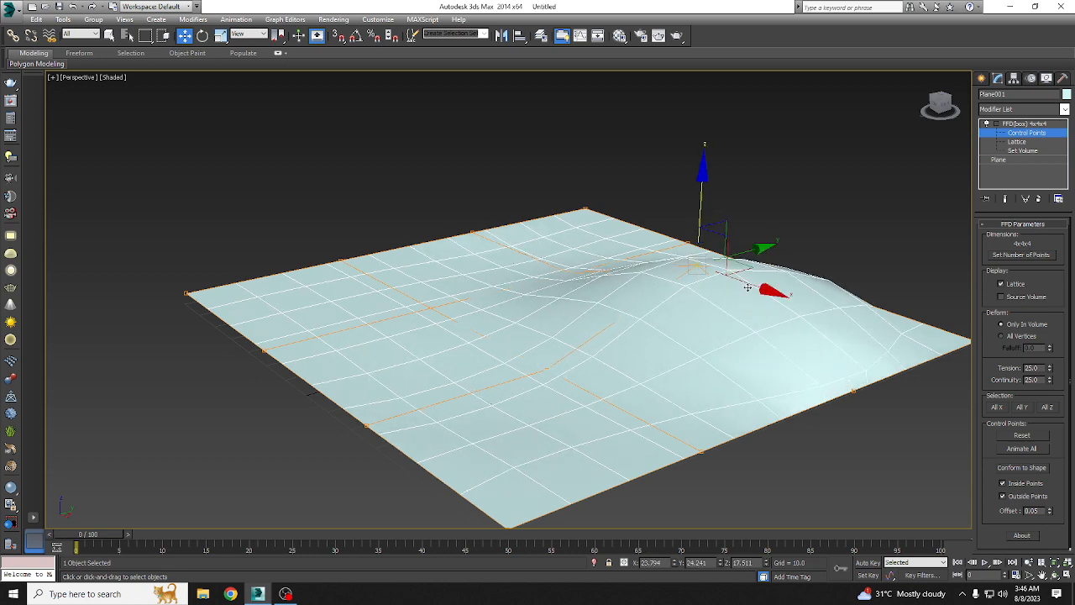
pyautogui.keyDown('alt'); pyautogui.moveTo(748, 287); pyautogui.dragTo(677, 382, button='middle'); pyautogui.keyUp('alt')
pyautogui.hotkey('ctrl', 'z')
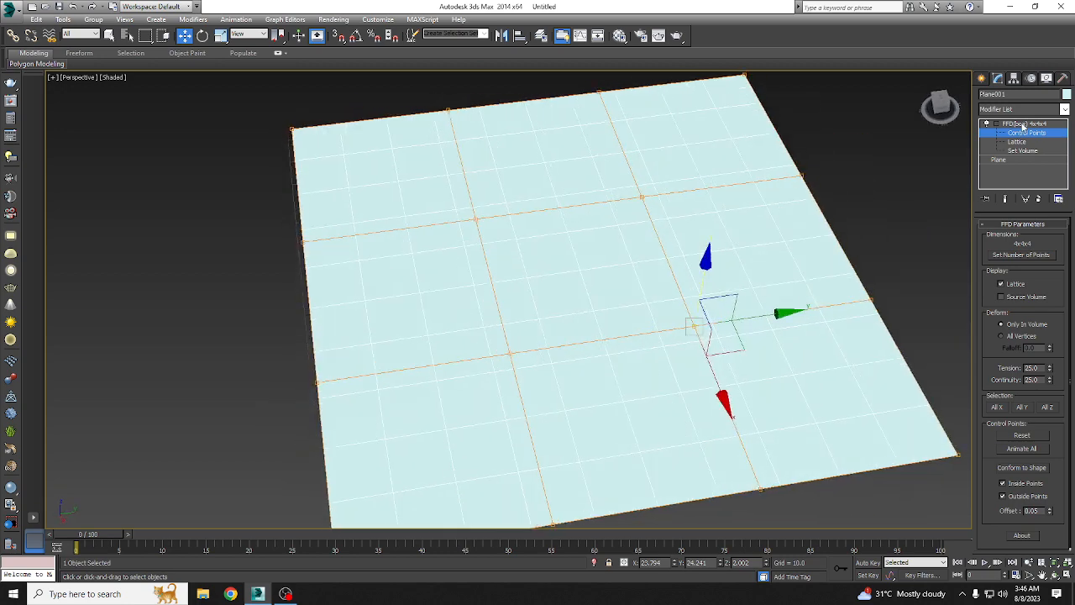
pyautogui.rightClick(1023, 124)
pyautogui.click(966, 139)
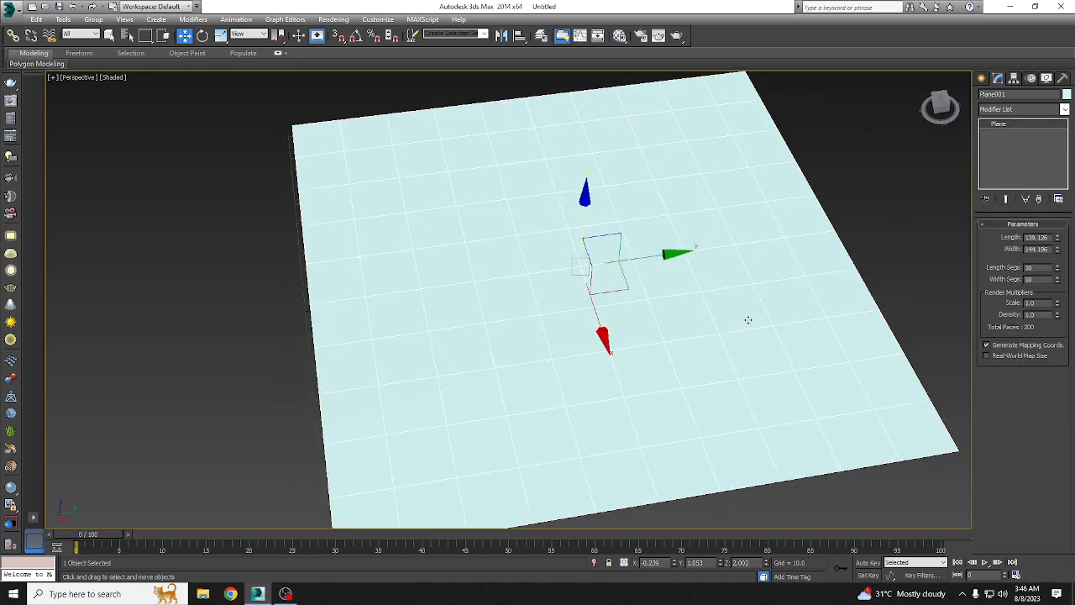
# Step: Set the plane's length and width segments to 20 each in the Top view
pyautogui.press('t')
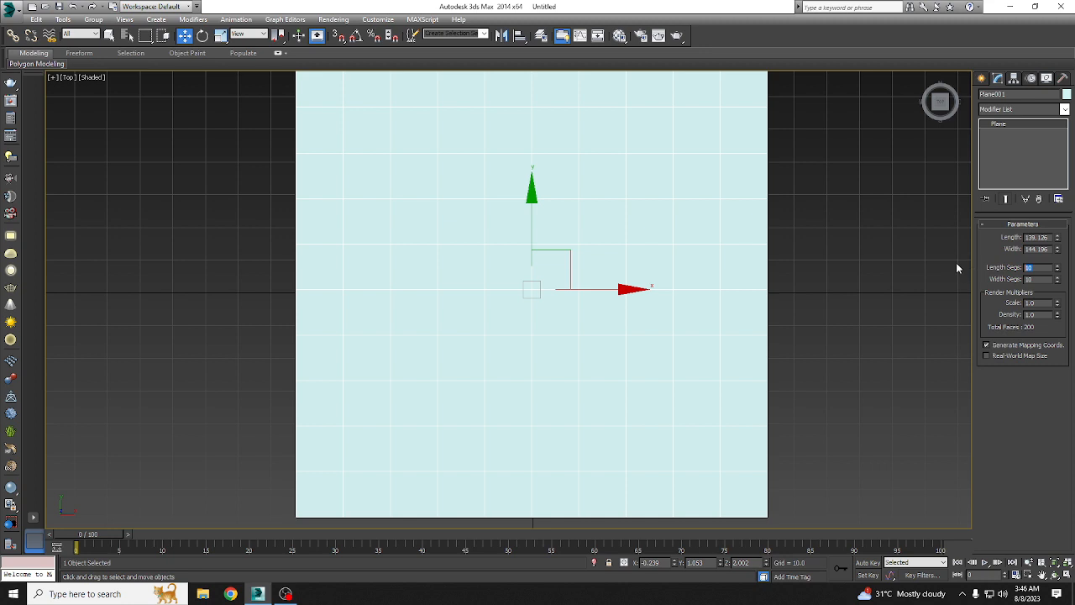
pyautogui.press('Tab')
pyautogui.write('20')
pyautogui.press('Return')
pyautogui.scroll(-2, 455, 294)
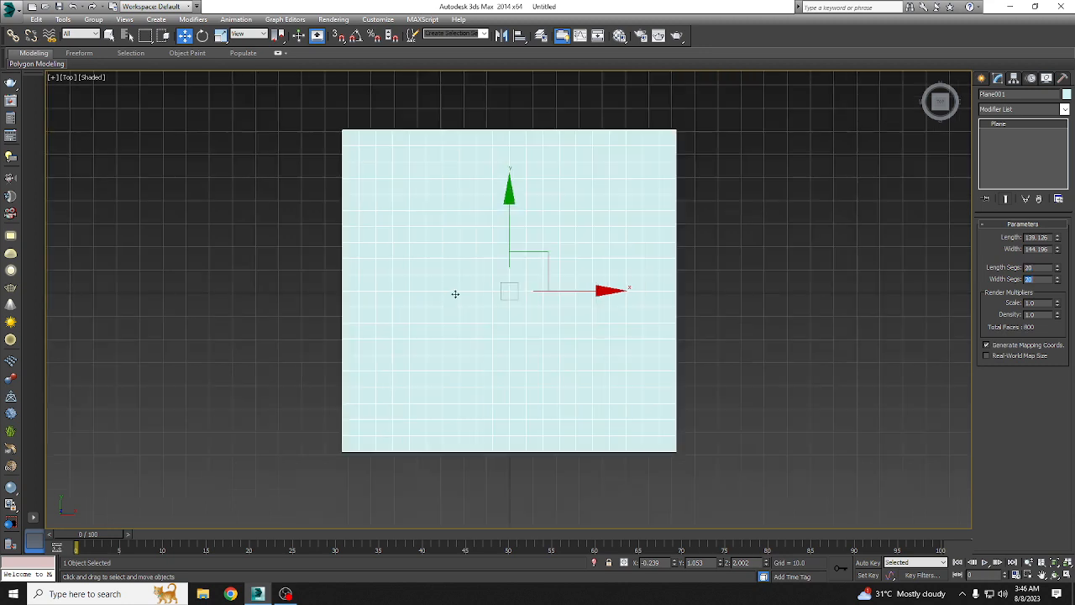
# Step: Apply an FFD(box) modifier to the 20-segment plane and enter its Control Points level
pyautogui.click(1016, 113)
pyautogui.press('f')
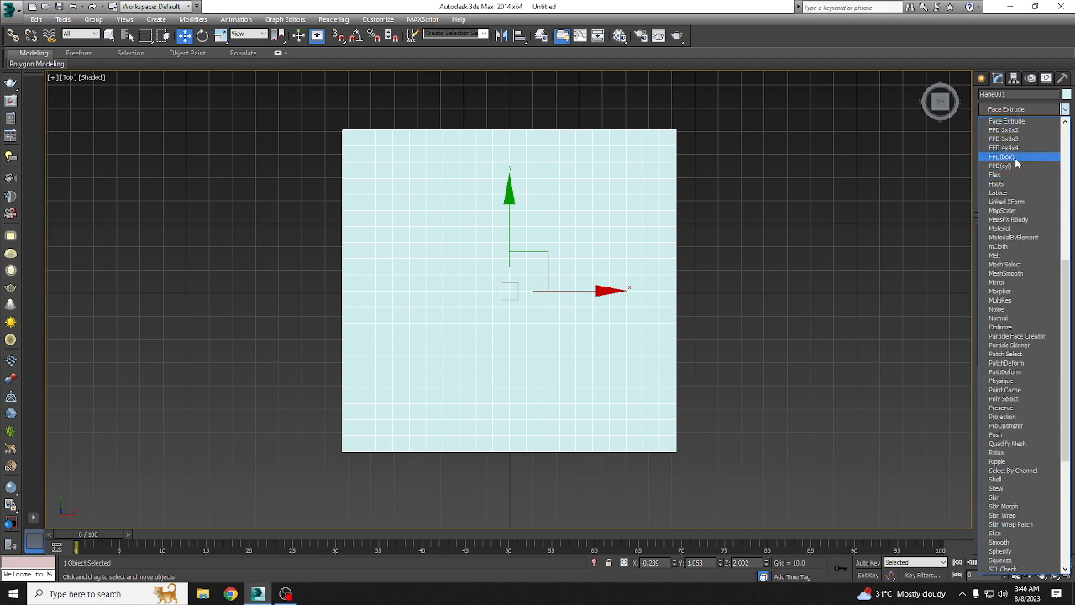
pyautogui.click(1012, 157)
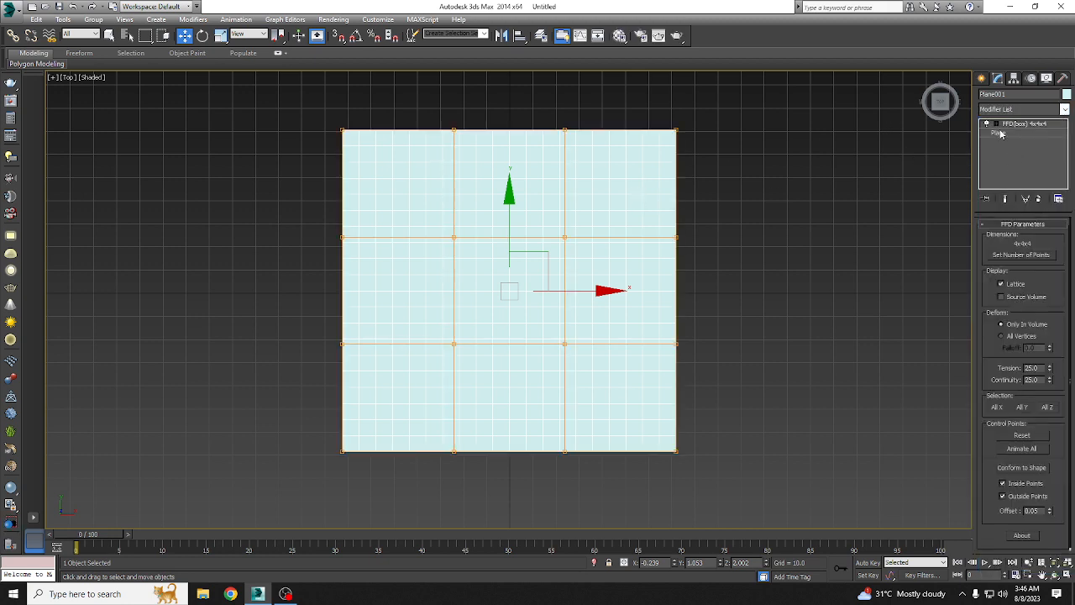
pyautogui.click(997, 124)
pyautogui.click(1017, 132)
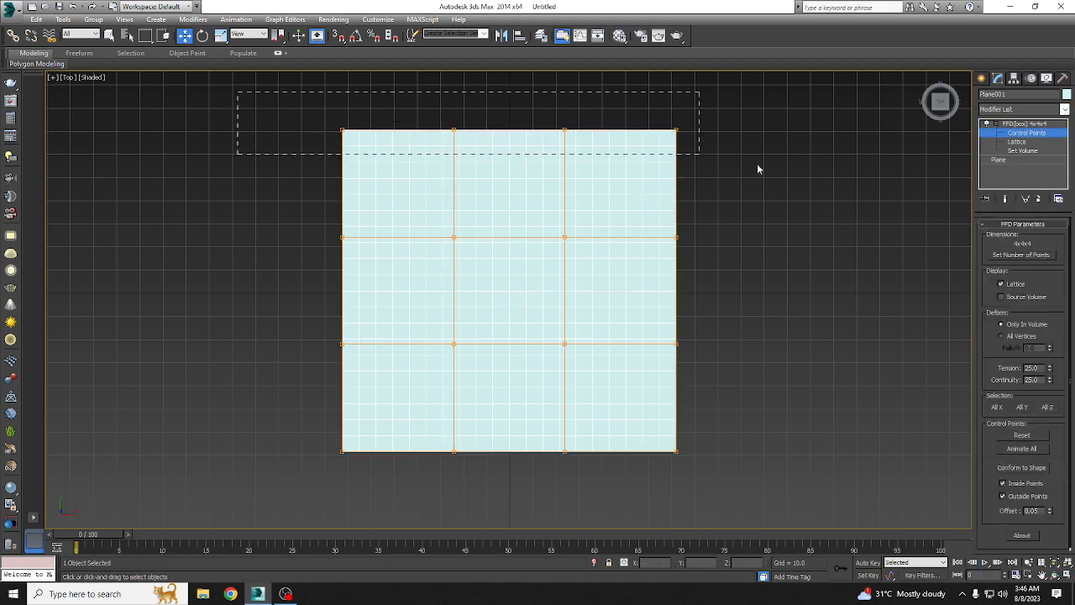
# Step: Scale the lattice's two outermost control-point rows inward along X, tapering both ends of the plane almost to points
pyautogui.click(220, 35)
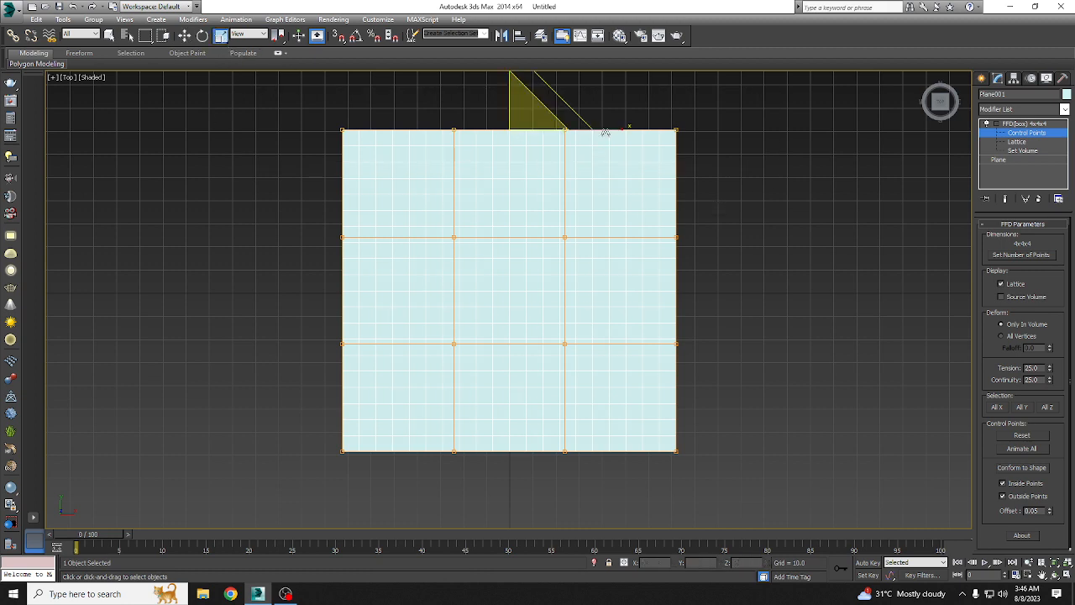
pyautogui.moveTo(607, 127); pyautogui.dragTo(53, 100)
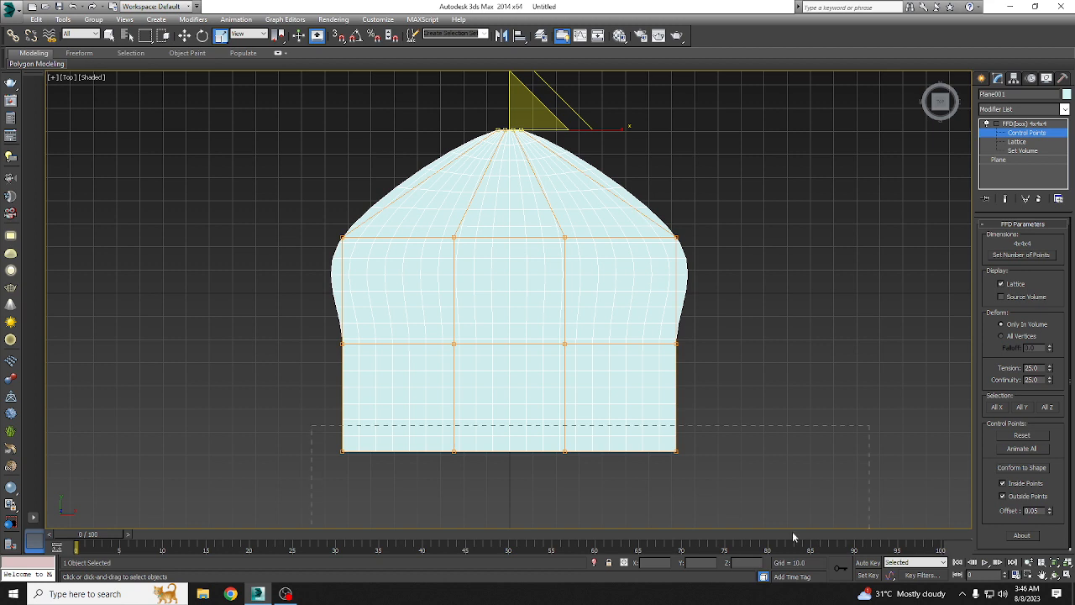
pyautogui.moveTo(793, 537); pyautogui.dragTo(788, 535)
pyautogui.moveTo(550, 451); pyautogui.dragTo(20, 412)
pyautogui.hotkey('ctrl', 'z')
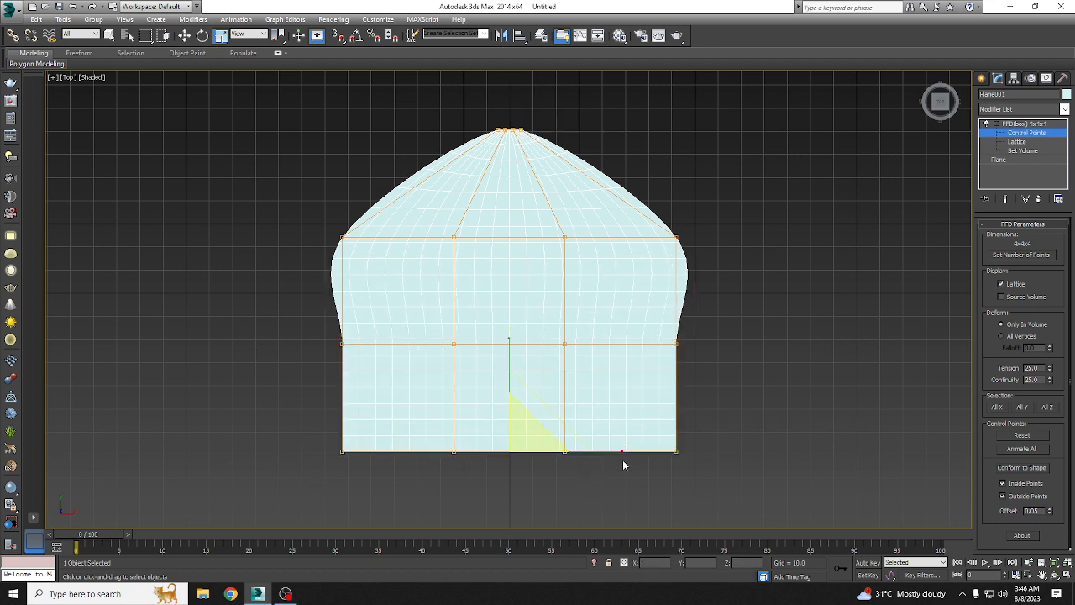
pyautogui.moveTo(604, 449); pyautogui.dragTo(305, 440)
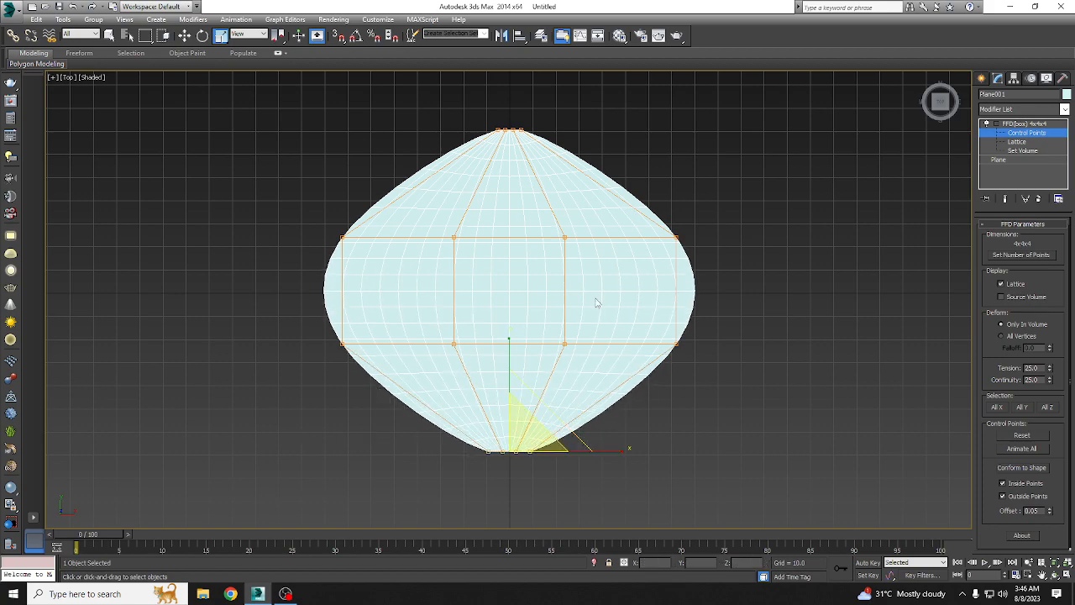
# Step: In the Perspective view, raise the two inner control points on the positive X side along Z
pyautogui.moveTo(620, 294); pyautogui.dragTo(579, 289, button='middle')
pyautogui.press('p')
pyautogui.keyDown('alt'); pyautogui.moveTo(529, 386); pyautogui.dragTo(204, 263, button='middle'); pyautogui.keyUp('alt')
pyautogui.moveTo(693, 367); pyautogui.dragTo(694, 370)
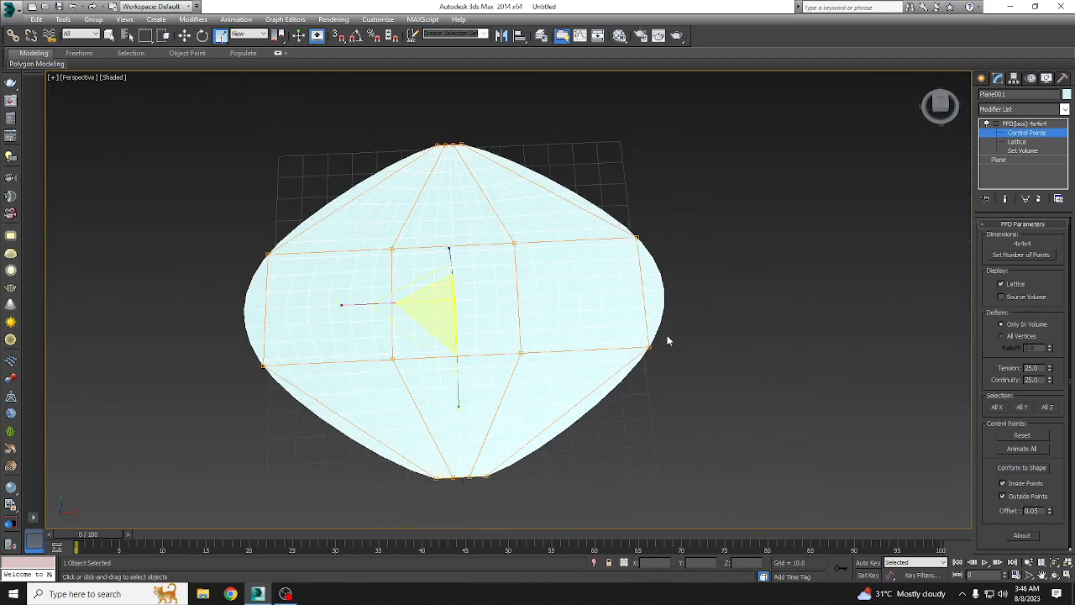
pyautogui.moveTo(353, 305); pyautogui.dragTo(391, 315)
pyautogui.keyDown('alt'); pyautogui.moveTo(391, 315); pyautogui.dragTo(516, 271, button='middle'); pyautogui.keyUp('alt')
pyautogui.press('w')
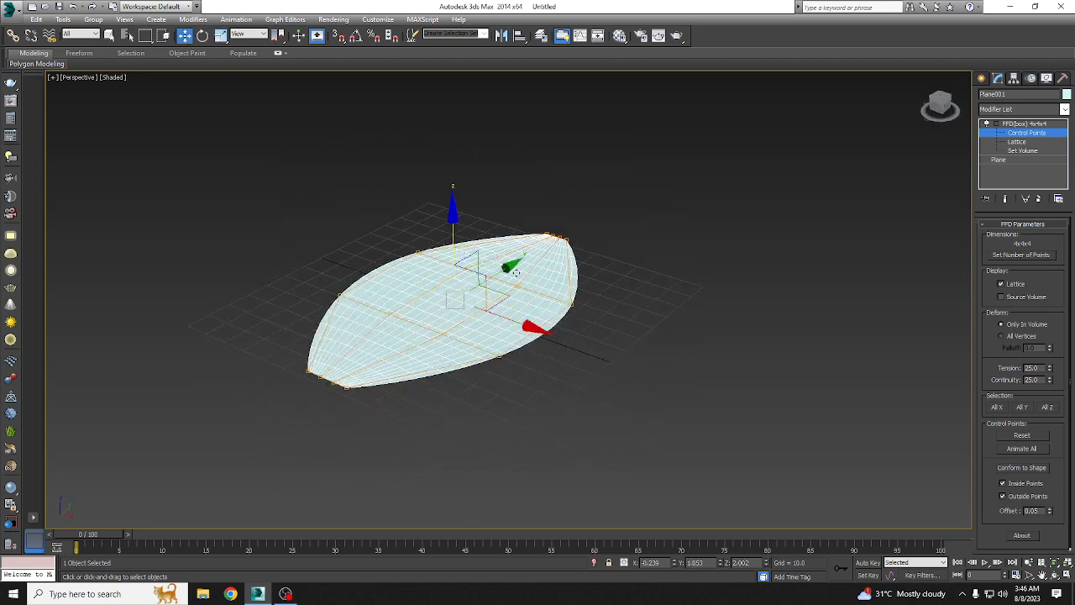
pyautogui.moveTo(481, 313); pyautogui.dragTo(424, 350)
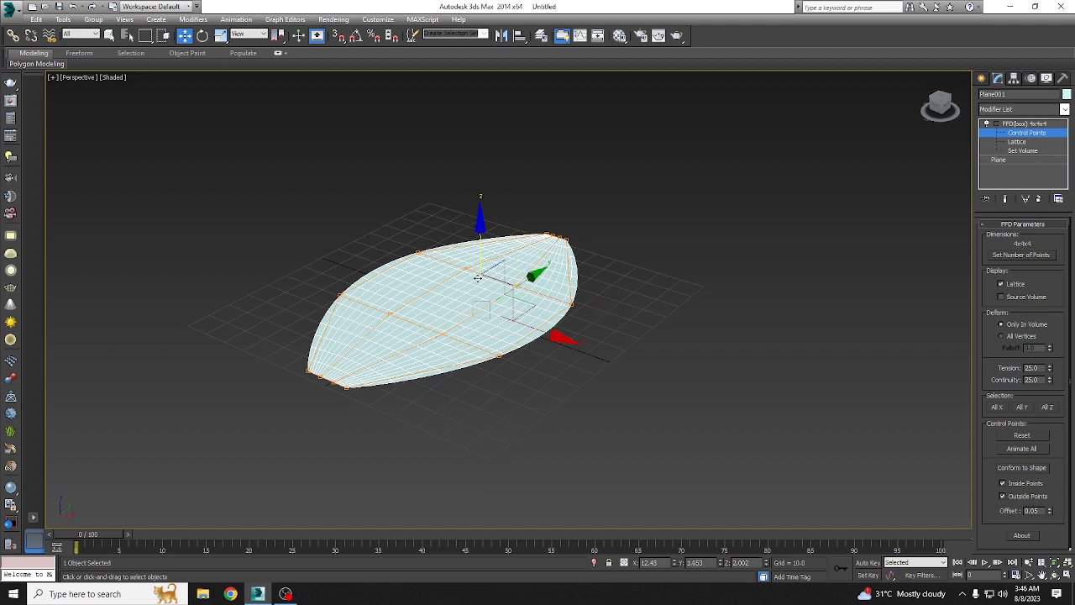
pyautogui.moveTo(481, 265); pyautogui.dragTo(484, 231)
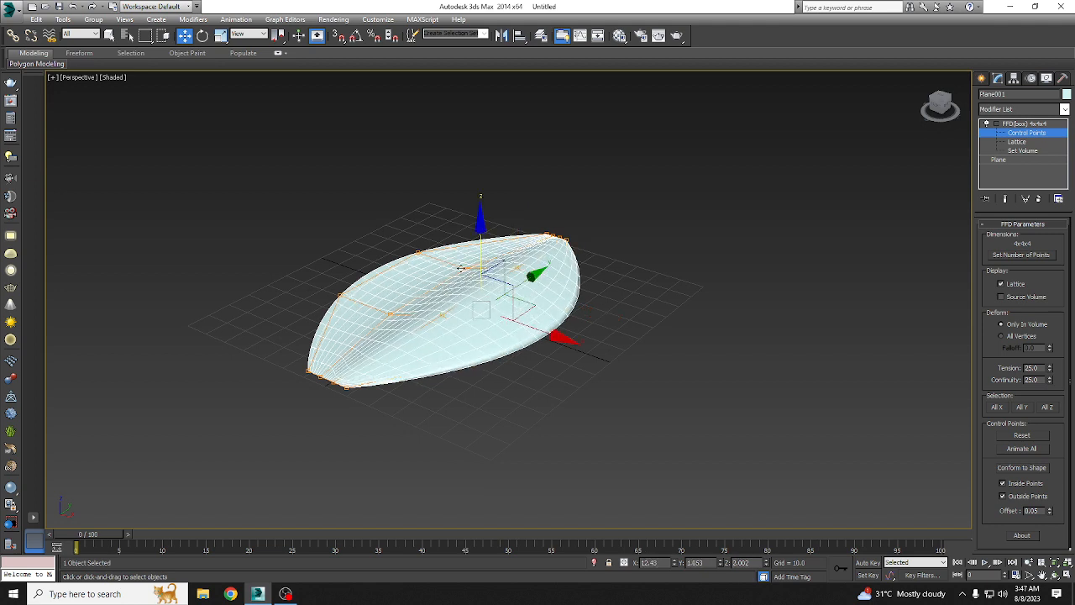
# Step: Raise the two inner control points on the negative X side to a Z of about 9.4
pyautogui.click(384, 308)
pyautogui.click(461, 266)
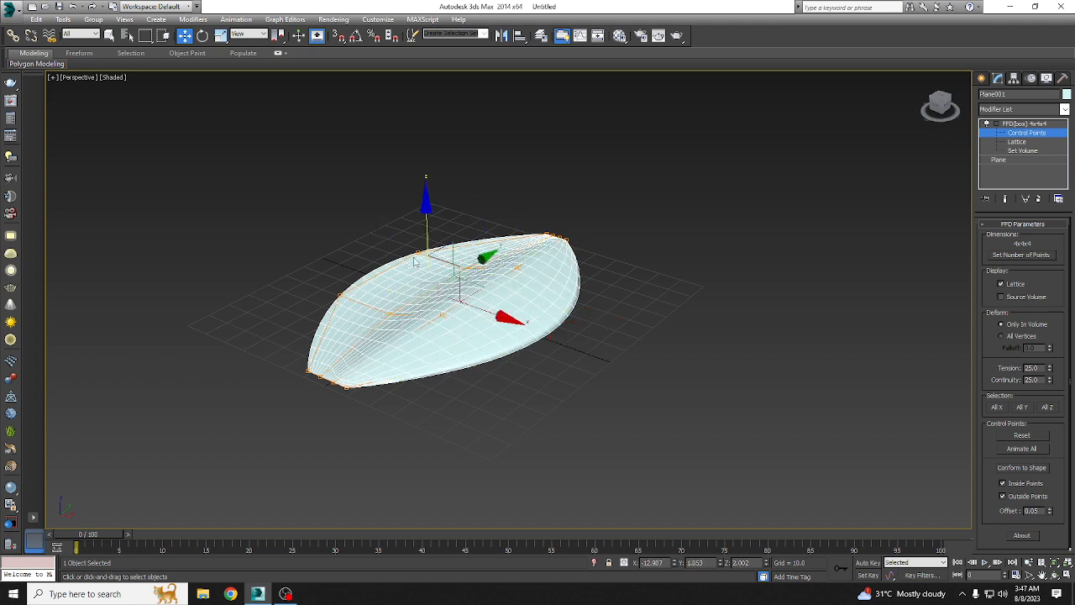
pyautogui.moveTo(425, 249); pyautogui.dragTo(427, 220)
pyautogui.keyDown('alt'); pyautogui.moveTo(536, 315); pyautogui.dragTo(606, 313, button='middle'); pyautogui.keyUp('alt')
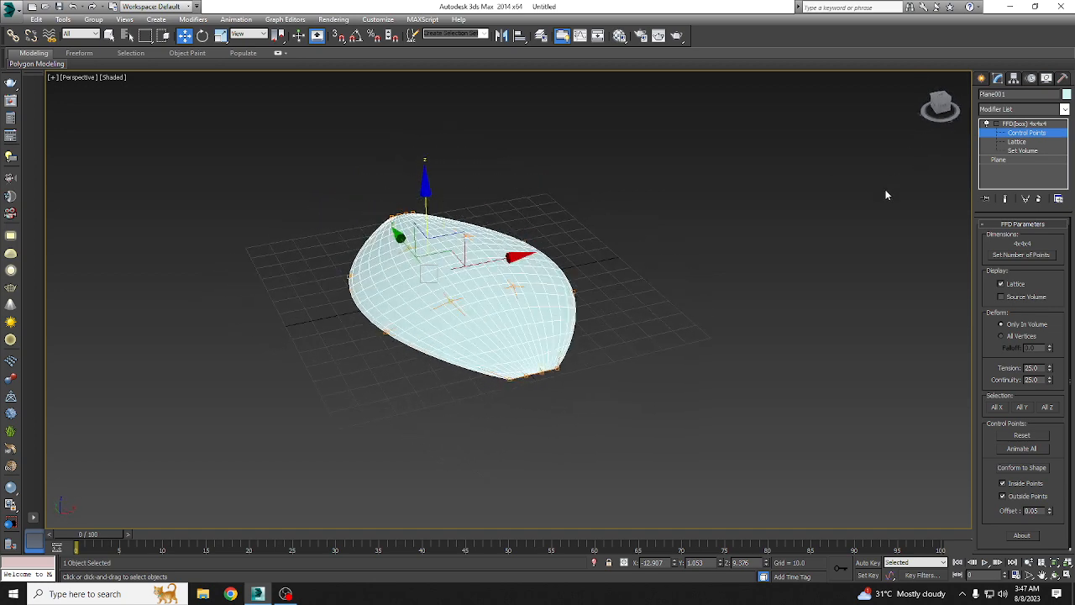
pyautogui.keyDown('alt'); pyautogui.moveTo(618, 346); pyautogui.dragTo(570, 296, button='middle'); pyautogui.keyUp('alt')
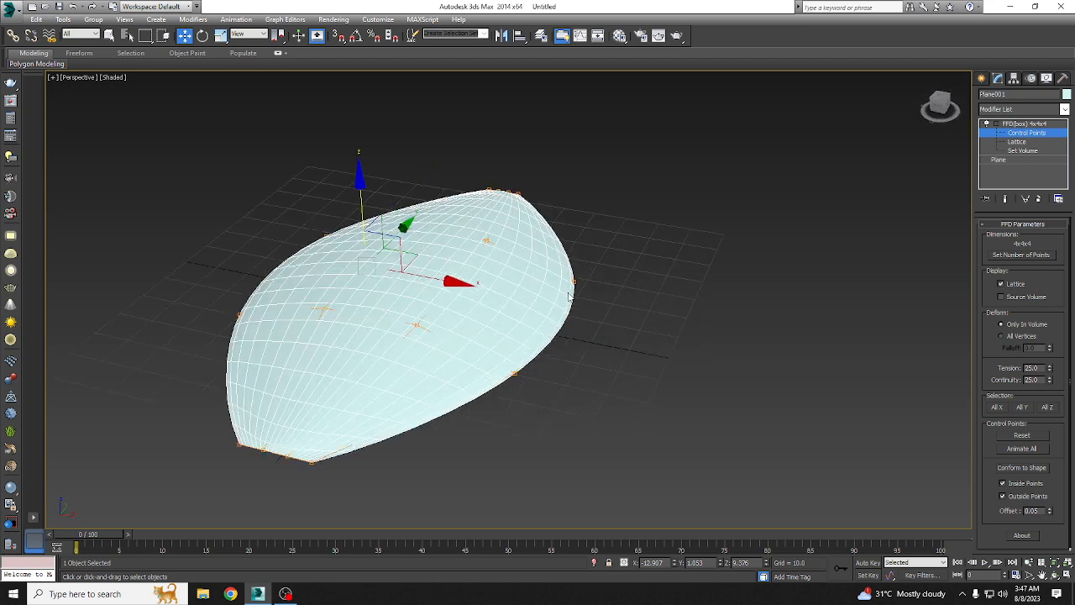
pyautogui.click(489, 241)
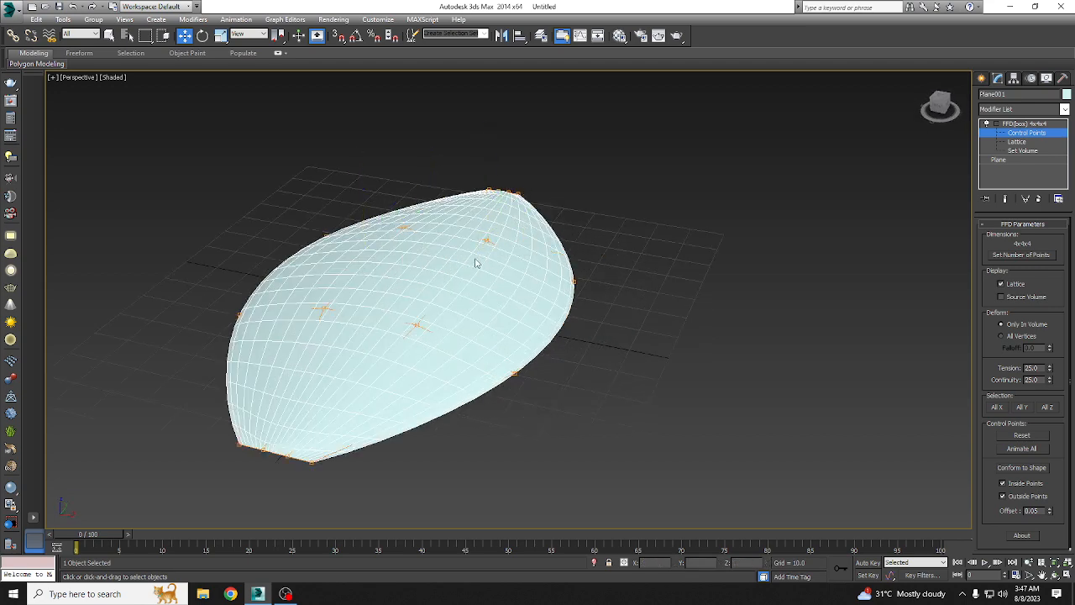
pyautogui.moveTo(496, 208); pyautogui.dragTo(497, 205)
pyautogui.keyDown('alt'); pyautogui.moveTo(475, 353); pyautogui.dragTo(566, 325, button='middle'); pyautogui.keyUp('alt')
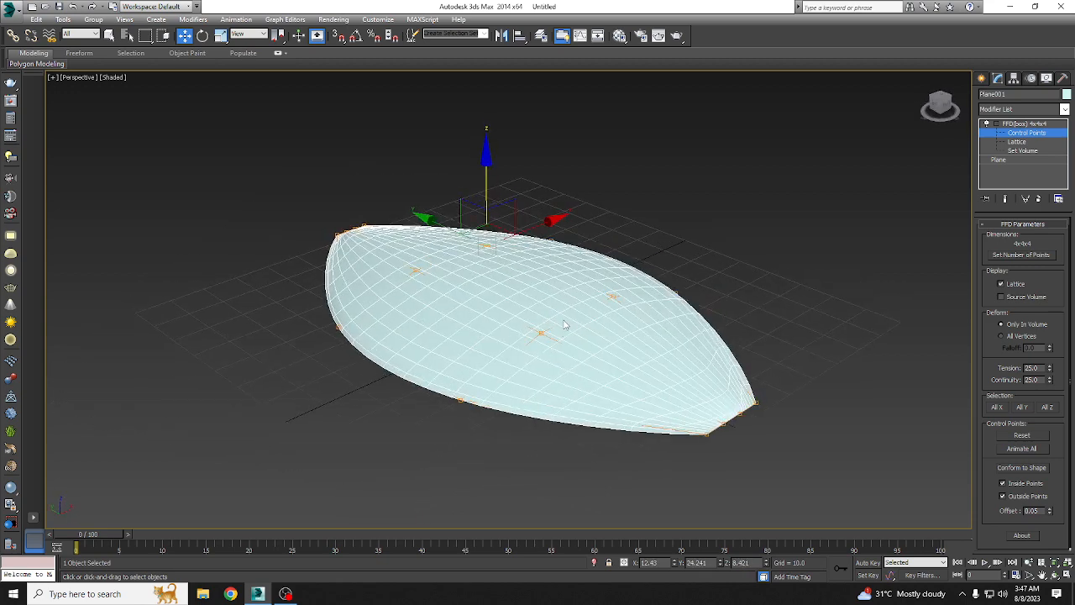
# Step: Move the middle control points of both tips outward along Y to about -73.5 and 72, rounding the ends
pyautogui.click(727, 420)
pyautogui.moveTo(698, 403)
pyautogui.mouseDown()
pyautogui.moveTo(730, 423)
pyautogui.moveTo(707, 406)
pyautogui.moveTo(717, 412)
pyautogui.mouseUp()
pyautogui.keyDown('alt'); pyautogui.moveTo(424, 387); pyautogui.dragTo(335, 375, button='middle'); pyautogui.keyUp('alt')
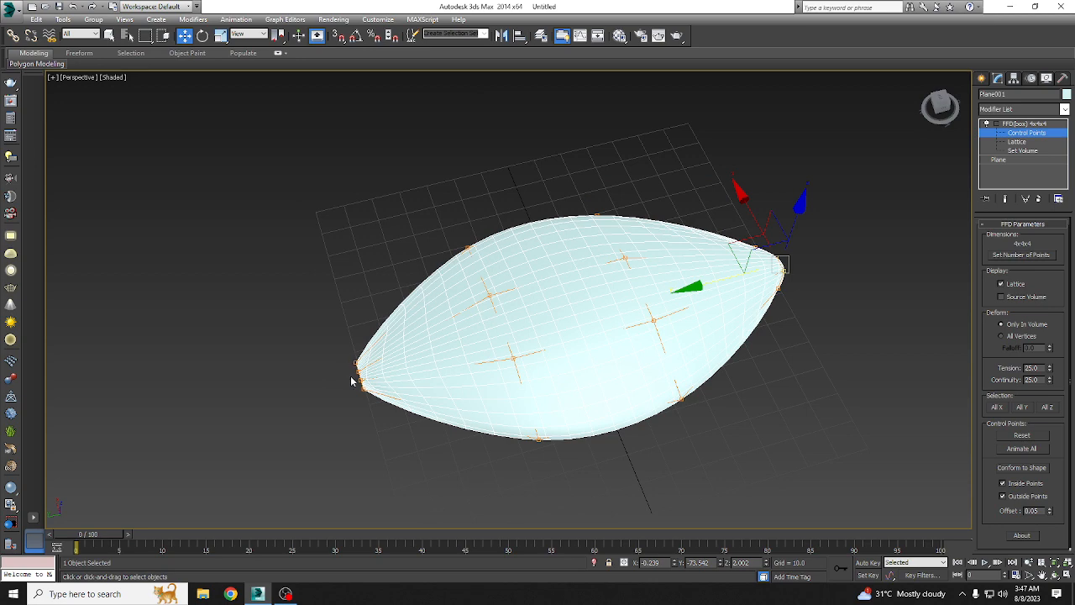
pyautogui.scroll(3, 352, 382)
pyautogui.moveTo(381, 389); pyautogui.dragTo(369, 385)
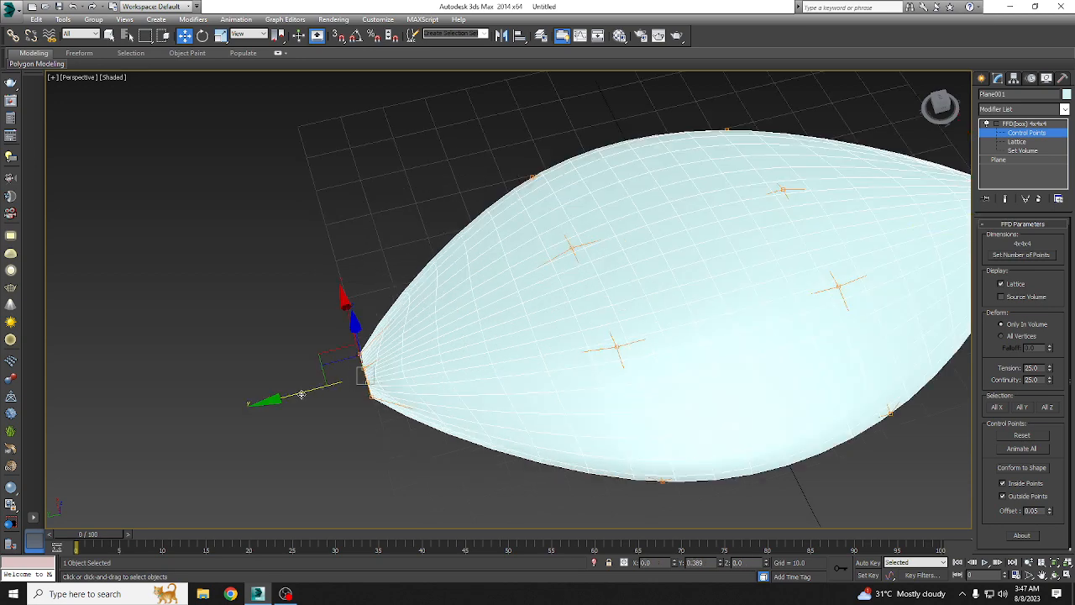
pyautogui.moveTo(301, 394); pyautogui.dragTo(294, 395)
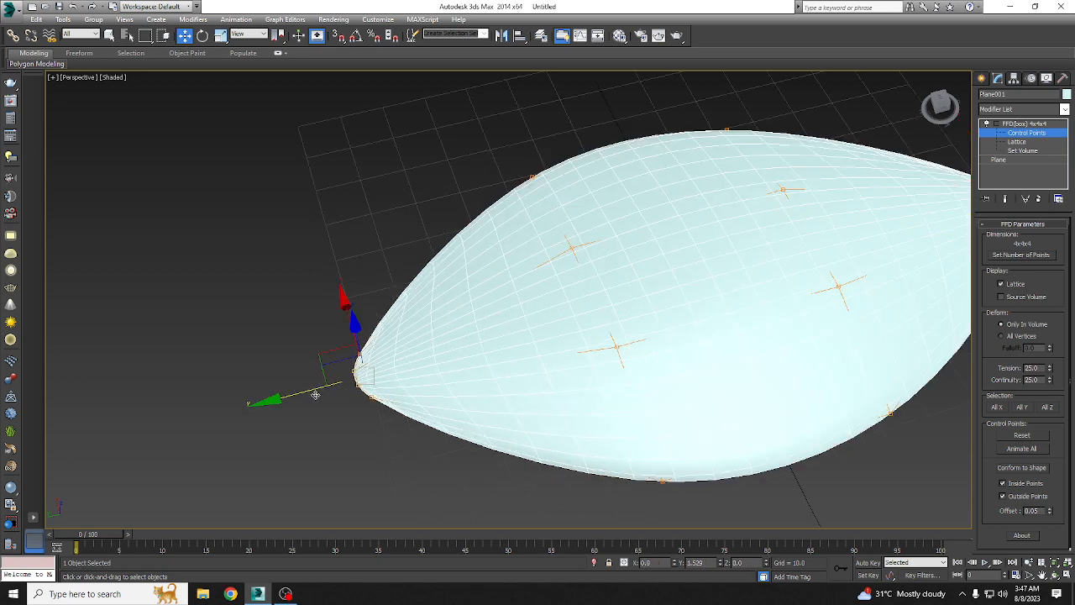
# Step: Leave control-point editing and deselect the leaf-shaped plane to inspect its surface
pyautogui.click(1058, 136)
pyautogui.scroll(-8, 814, 223)
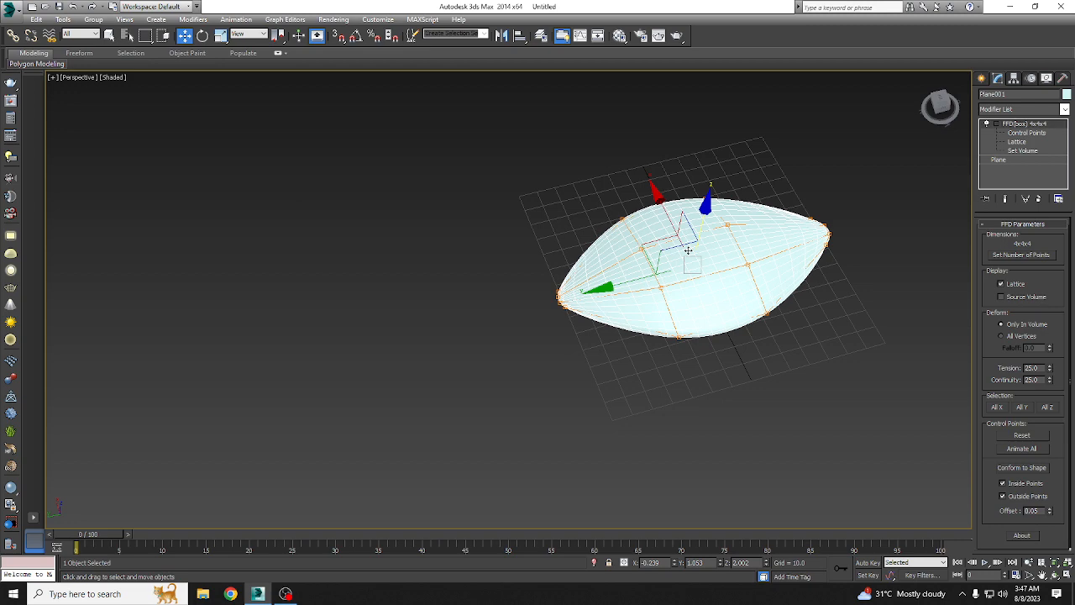
pyautogui.click(563, 220)
pyautogui.scroll(10, 580, 252)
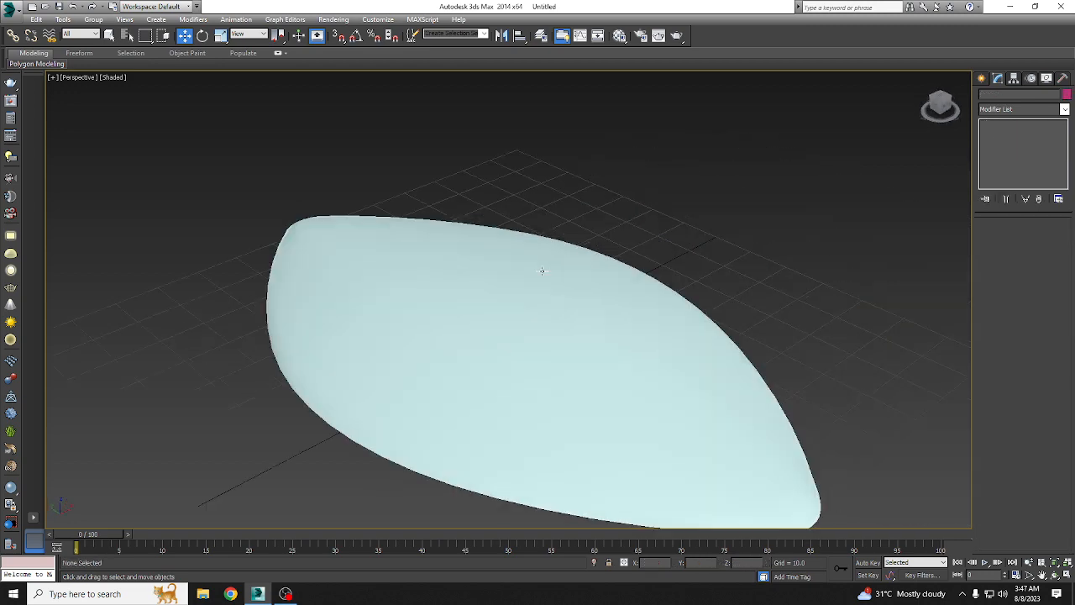
pyautogui.scroll(-3, 542, 270)
# Step: Turn on angle snap and rotate the leaf-shaped plane 175 degrees about the Y axis
pyautogui.click(526, 297)
pyautogui.press('e')
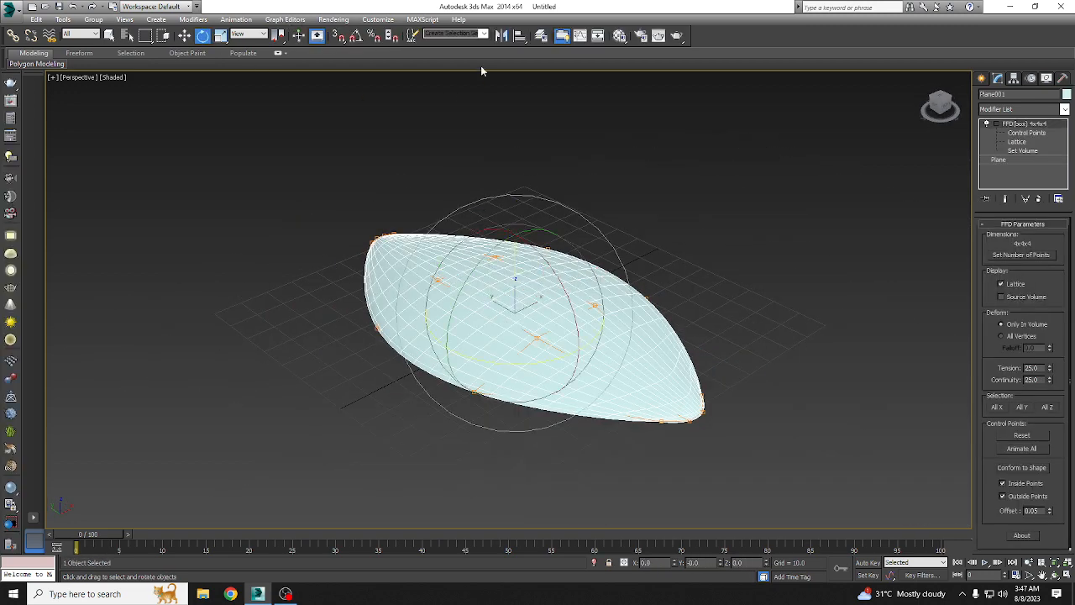
pyautogui.click(357, 35)
pyautogui.moveTo(494, 230); pyautogui.dragTo(557, 206)
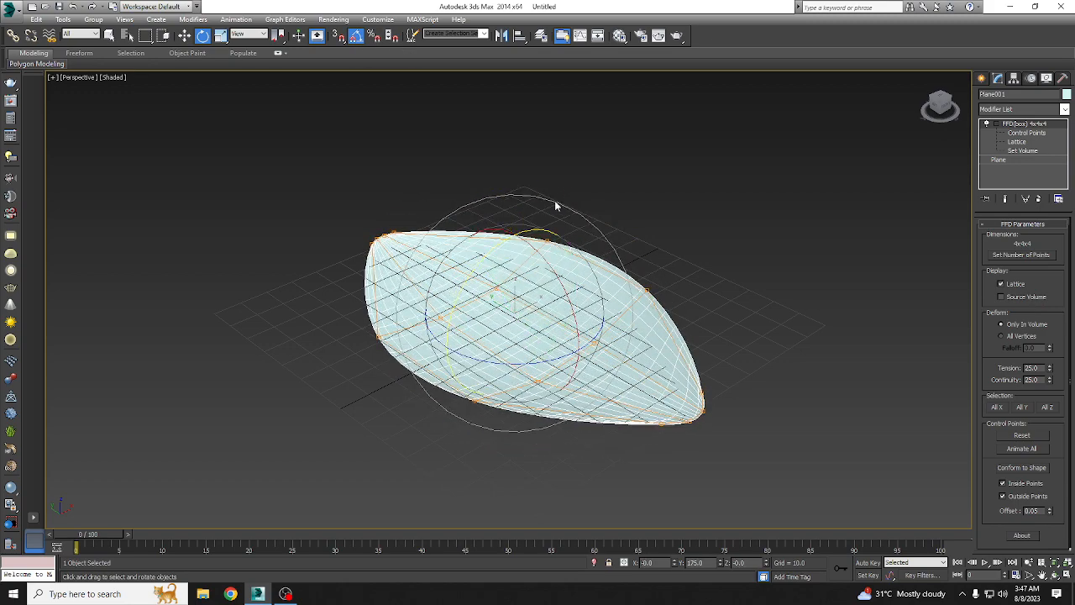
# Step: With angle snap off, tilt the leaf-shaped plane to rotations of about X -15.5, Y 175.2 and Z -1.3 degrees
pyautogui.keyDown('alt'); pyautogui.moveTo(603, 301); pyautogui.dragTo(706, 324, button='middle'); pyautogui.keyUp('alt')
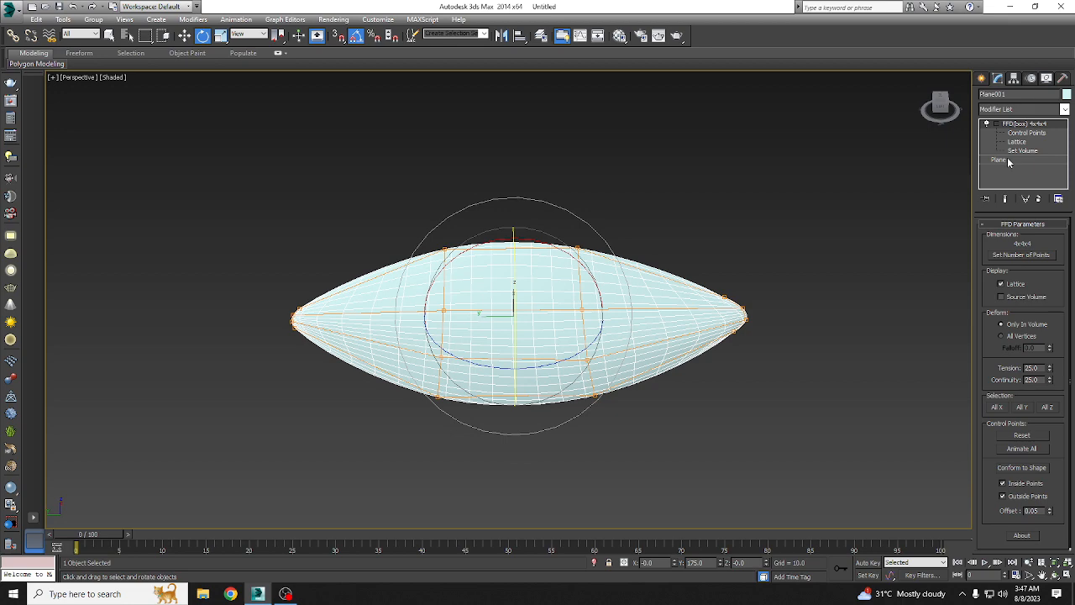
pyautogui.keyDown('alt'); pyautogui.moveTo(629, 350); pyautogui.dragTo(593, 337, button='middle'); pyautogui.keyUp('alt')
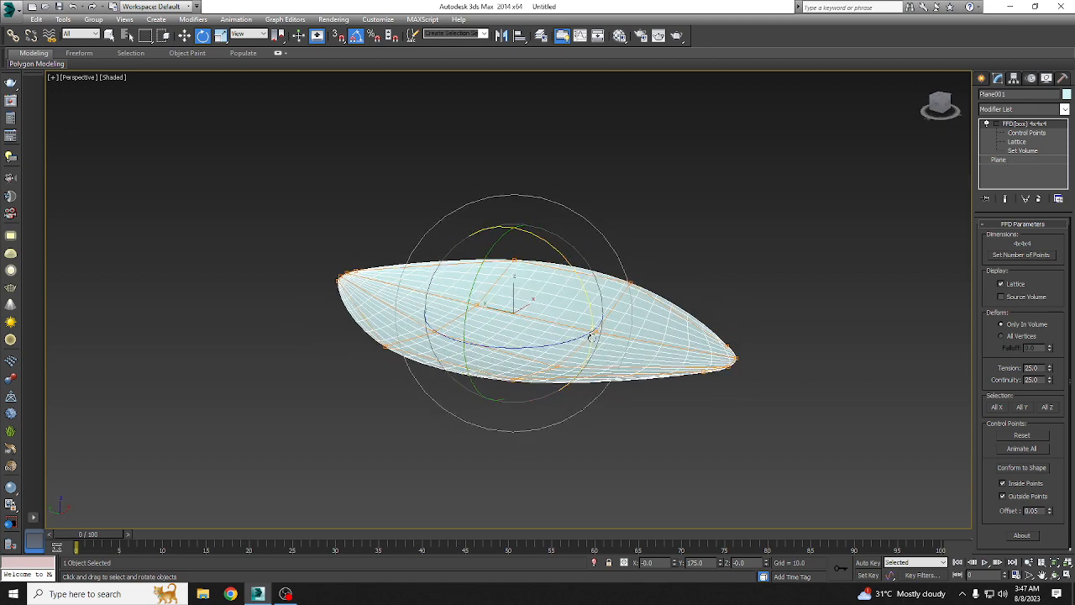
pyautogui.click(184, 35)
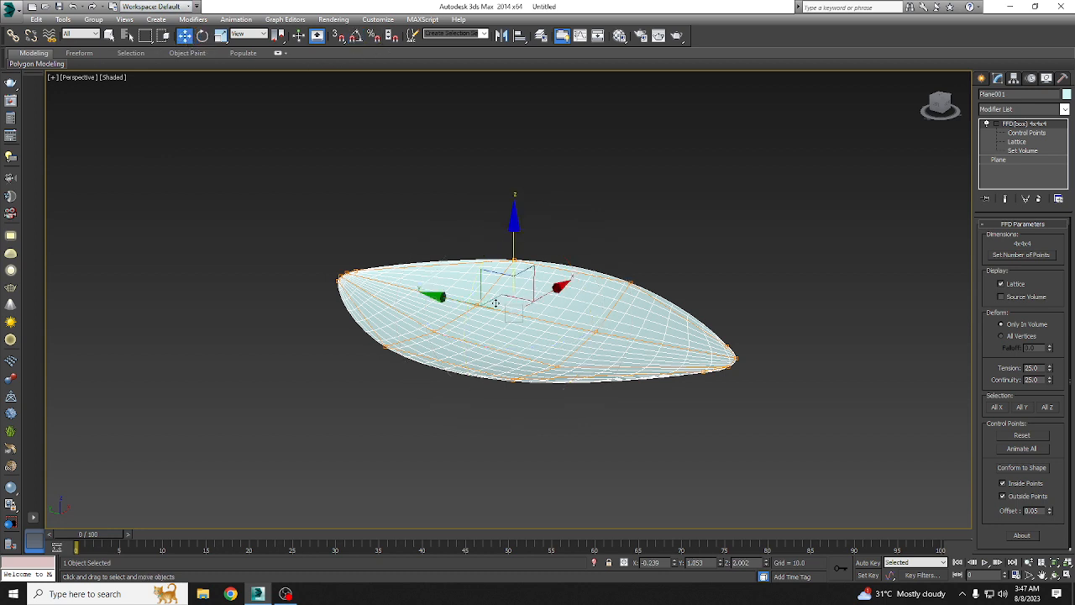
pyautogui.moveTo(480, 282); pyautogui.dragTo(358, 254)
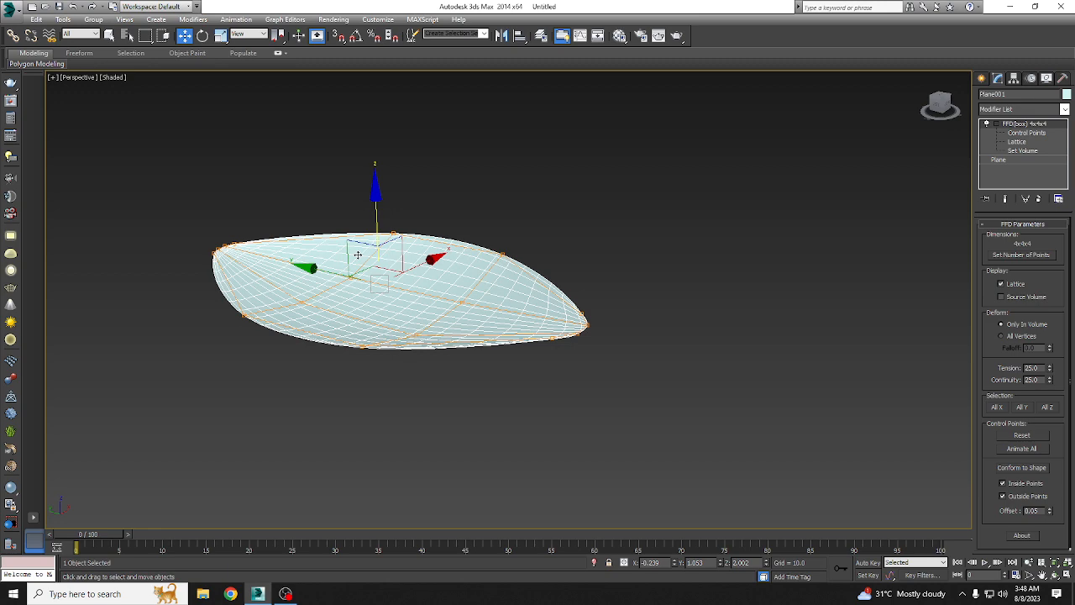
pyautogui.keyDown('alt'); pyautogui.moveTo(447, 293); pyautogui.dragTo(471, 278, button='middle'); pyautogui.keyUp('alt')
pyautogui.press('e')
pyautogui.moveTo(454, 224); pyautogui.dragTo(468, 273)
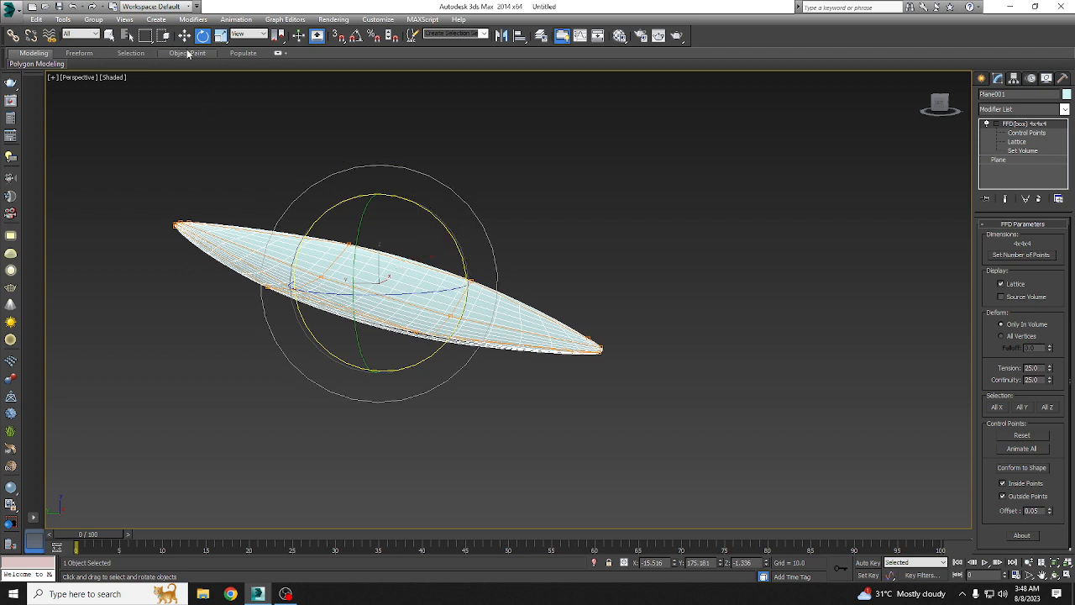
pyautogui.press('w')
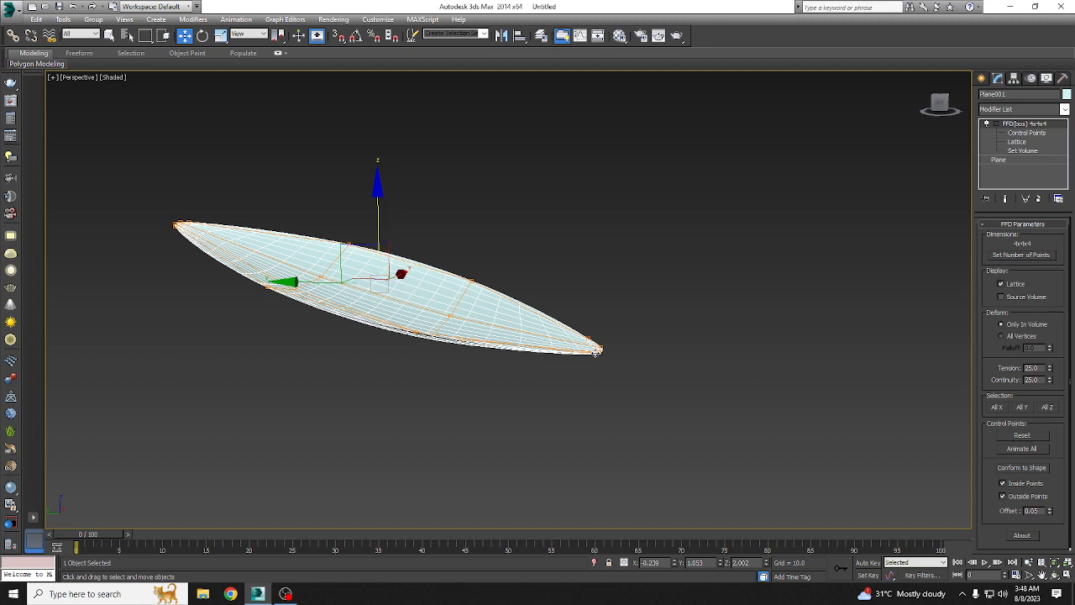
# Step: In the Top view, move only the plane's pivot along Y to about -71.1, at the lower tip, and leave pivot editing
pyautogui.press('t')
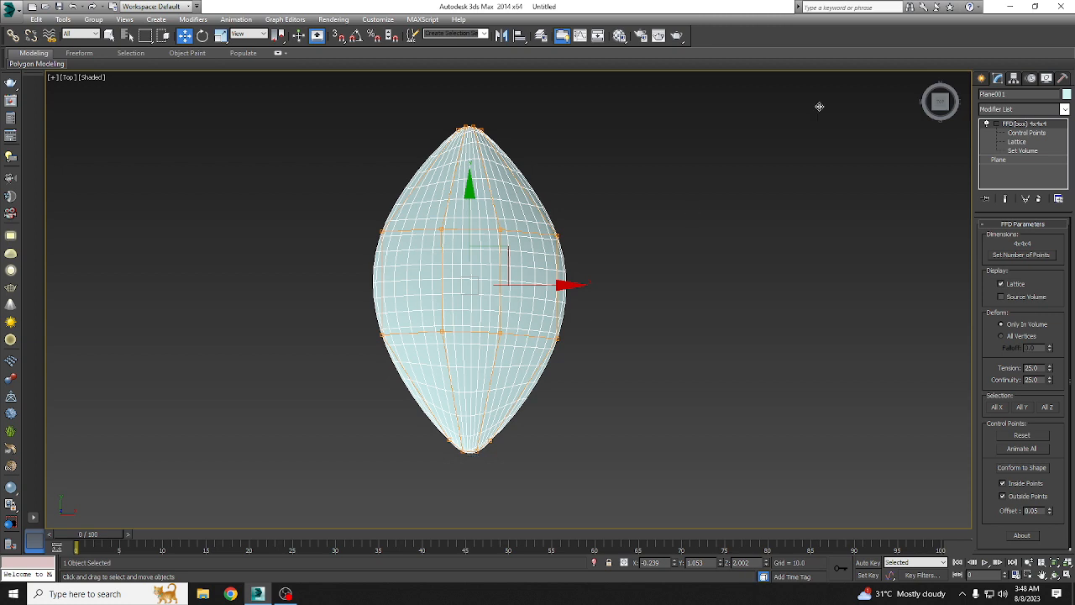
pyautogui.click(1015, 79)
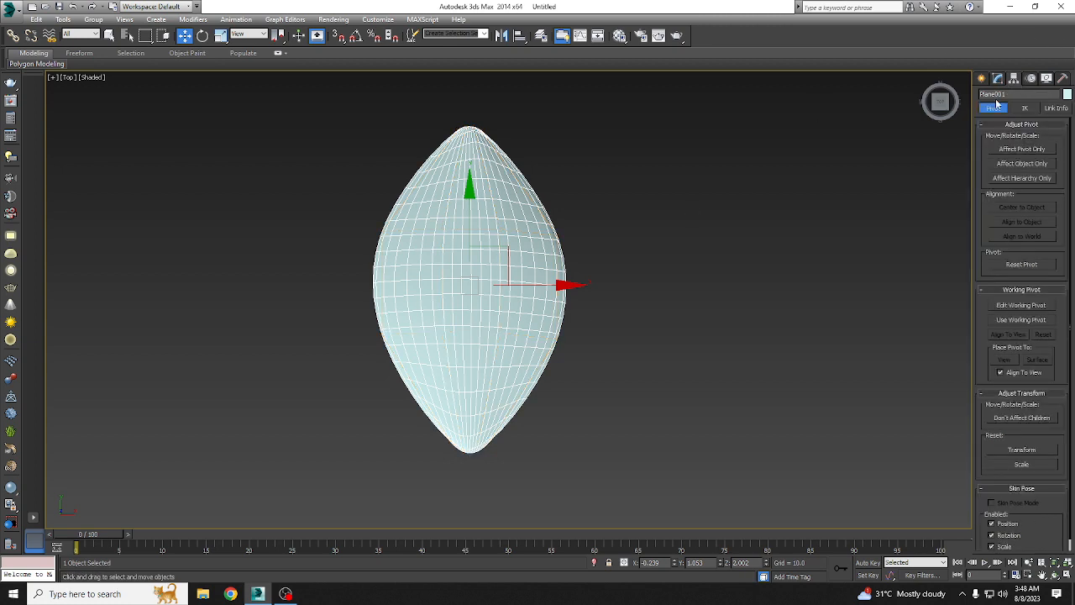
pyautogui.click(1029, 151)
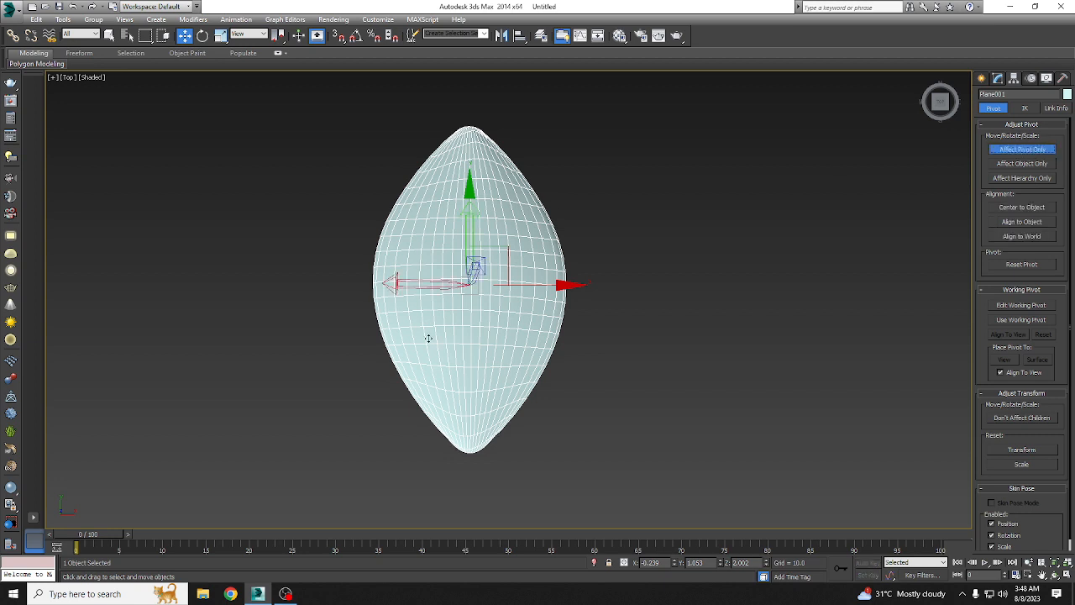
pyautogui.moveTo(471, 228); pyautogui.dragTo(480, 388)
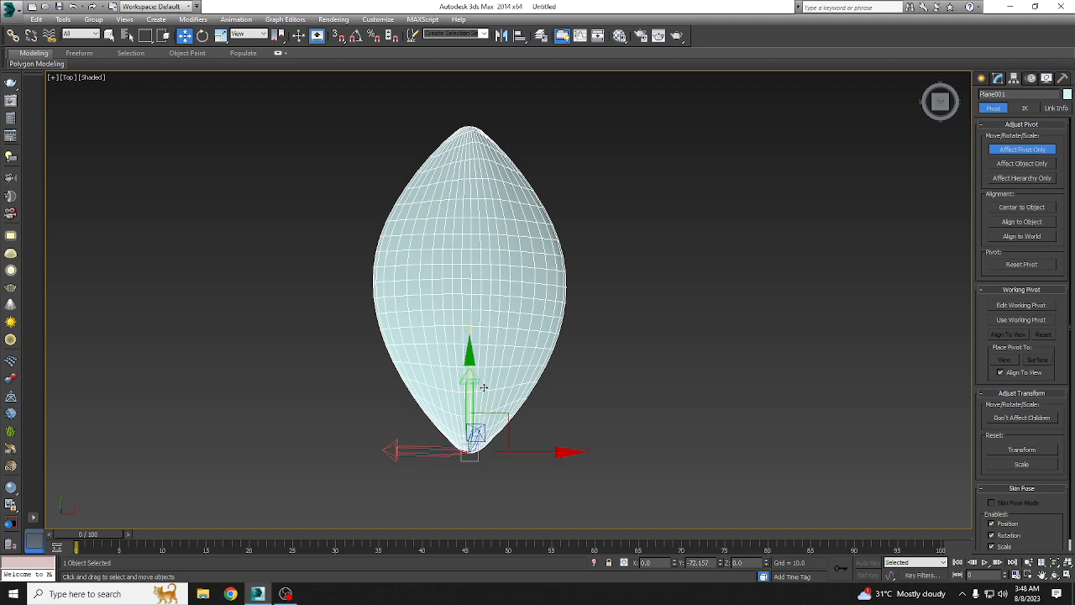
pyautogui.click(983, 79)
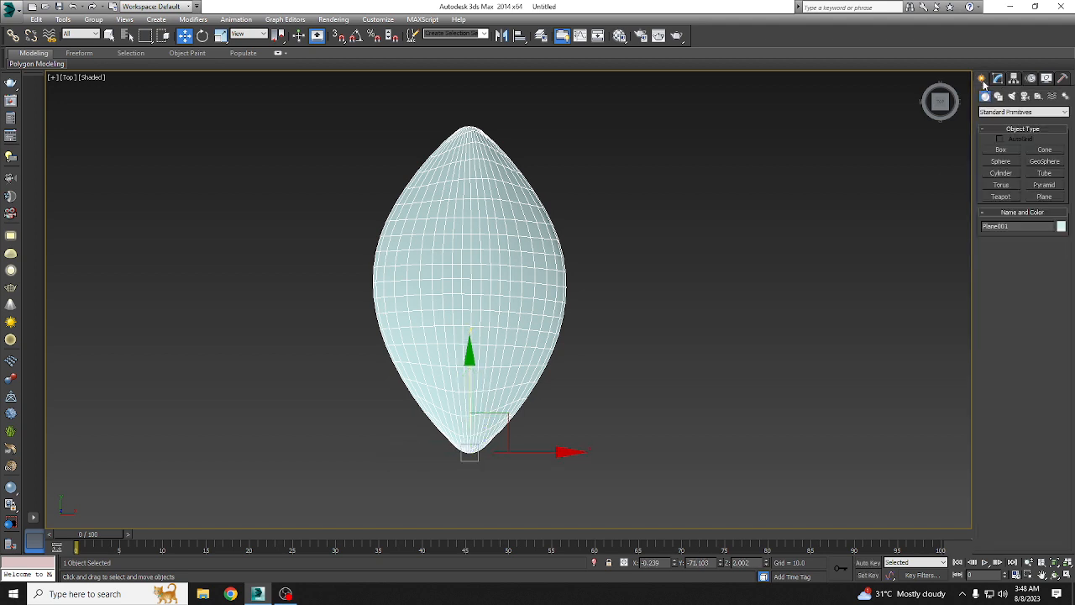
# Step: Rotate-clone the petal around its tip pivot as copies, adding three petals for a four-petal flower
pyautogui.click(204, 36)
pyautogui.moveTo(540, 397); pyautogui.dragTo(591, 351)
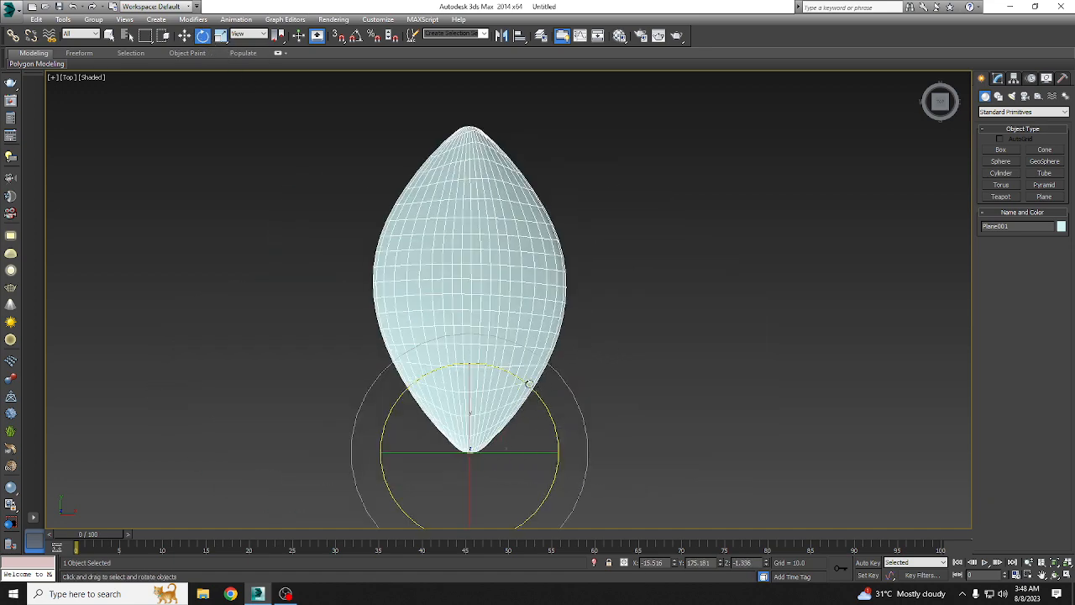
pyautogui.moveTo(528, 384)
pyautogui.keyDown('shift'); pyautogui.mouseDown()
pyautogui.moveTo(563, 411)
pyautogui.moveTo(601, 479)
pyautogui.moveTo(531, 390)
pyautogui.mouseUp(); pyautogui.keyUp('shift')
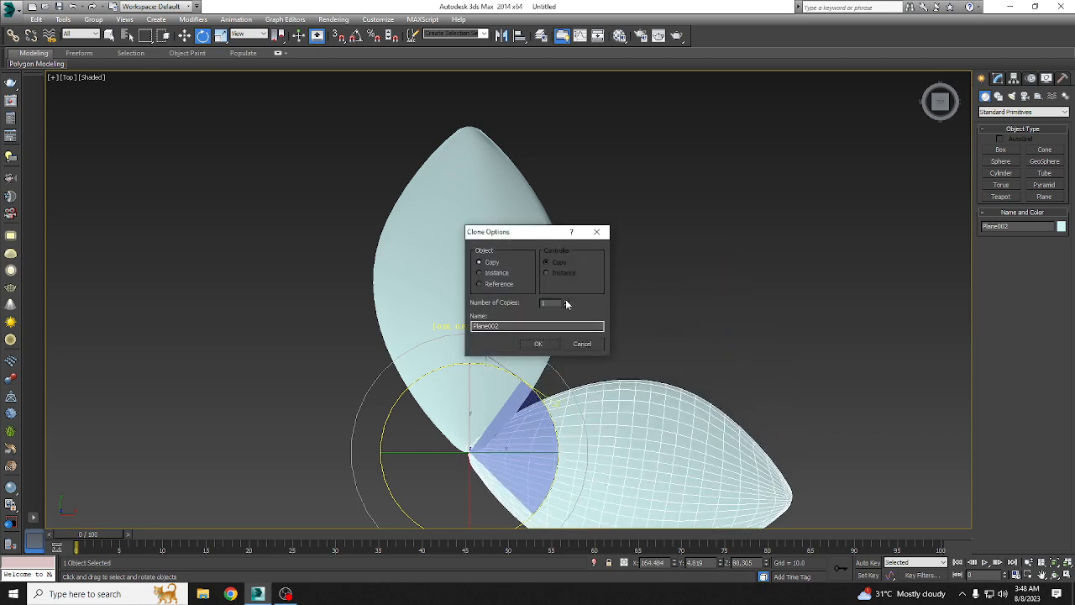
pyautogui.click(540, 345)
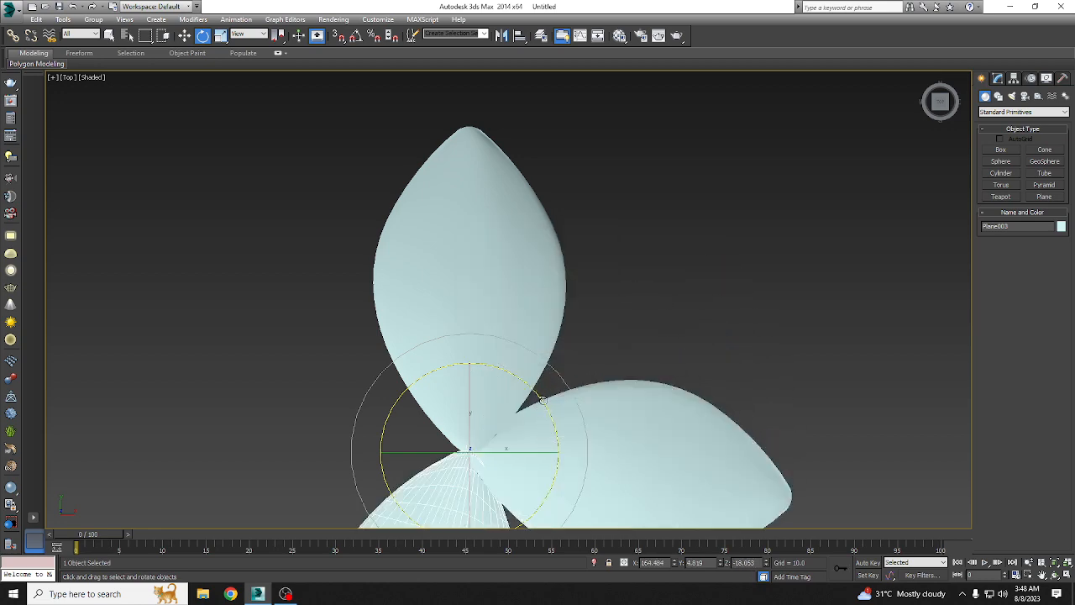
pyautogui.moveTo(543, 402)
pyautogui.keyDown('shift'); pyautogui.mouseDown()
pyautogui.moveTo(568, 490)
pyautogui.moveTo(582, 500)
pyautogui.mouseUp(); pyautogui.keyUp('shift')
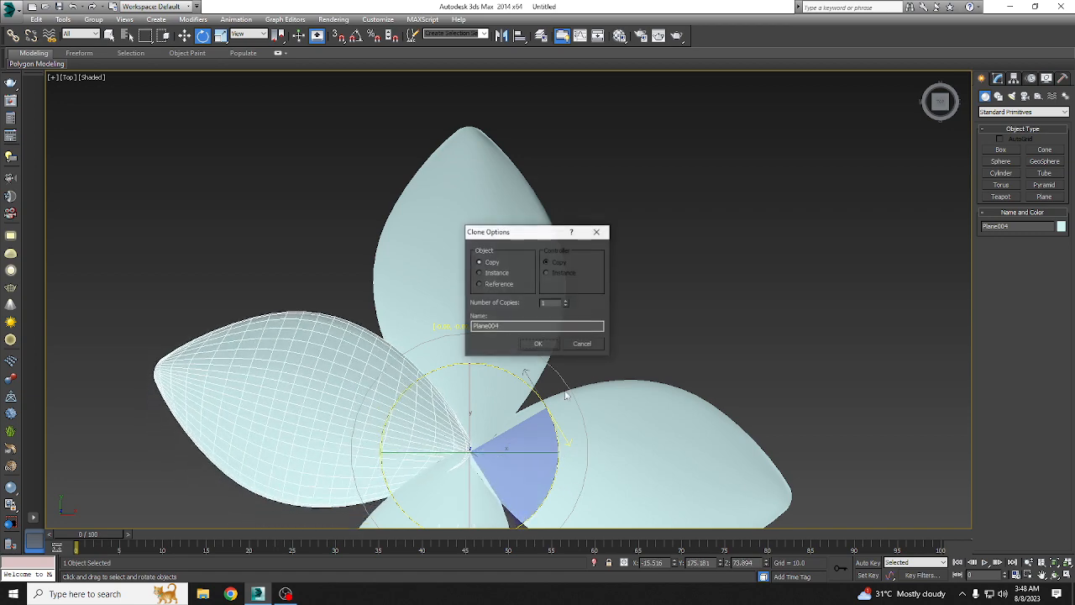
pyautogui.click(540, 348)
# Step: In the Perspective view, rotate each of the four petals upward around its base to form a cupped flower
pyautogui.press('p')
pyautogui.scroll(-4, 596, 289)
pyautogui.keyDown('alt'); pyautogui.moveTo(597, 290); pyautogui.dragTo(619, 215, button='middle'); pyautogui.keyUp('alt')
pyautogui.scroll(3, 558, 307)
pyautogui.click(599, 336)
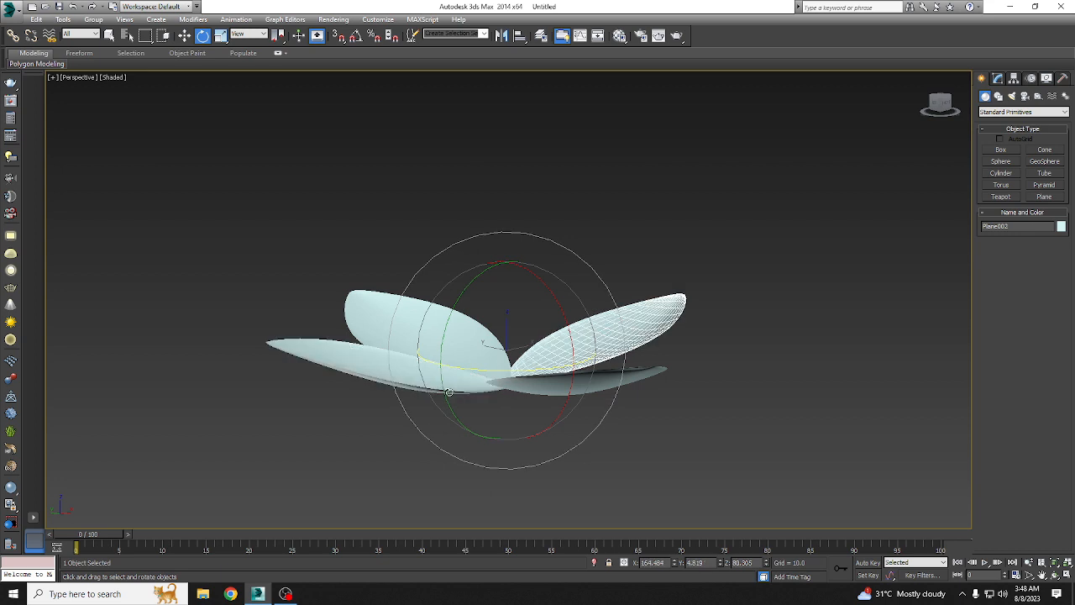
pyautogui.moveTo(464, 304); pyautogui.dragTo(460, 340)
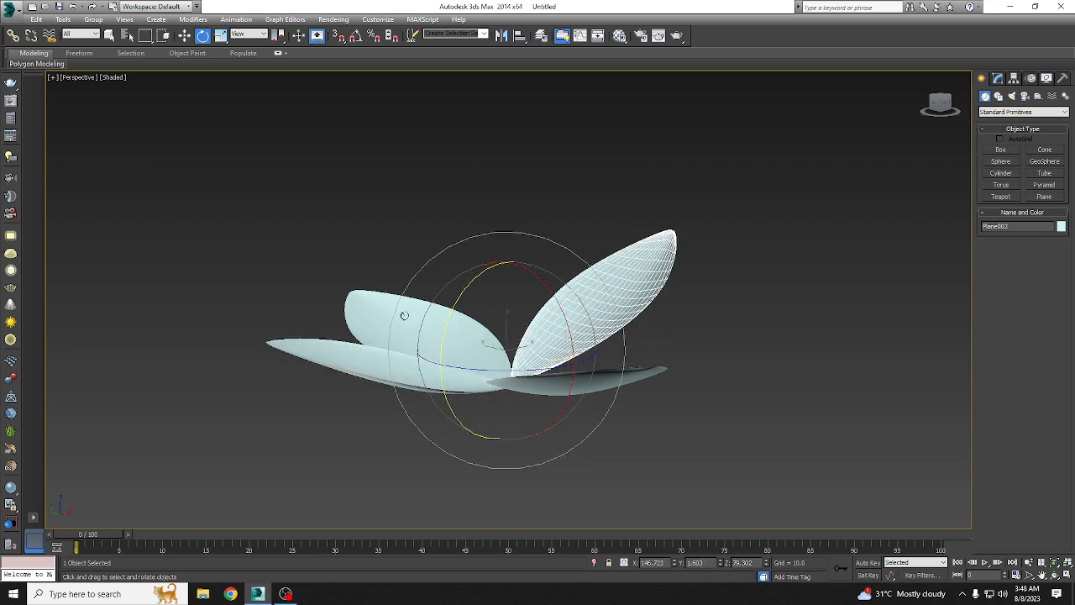
pyautogui.click(408, 313)
pyautogui.moveTo(560, 302); pyautogui.dragTo(567, 338)
pyautogui.click(380, 373)
pyautogui.moveTo(436, 337); pyautogui.dragTo(518, 346)
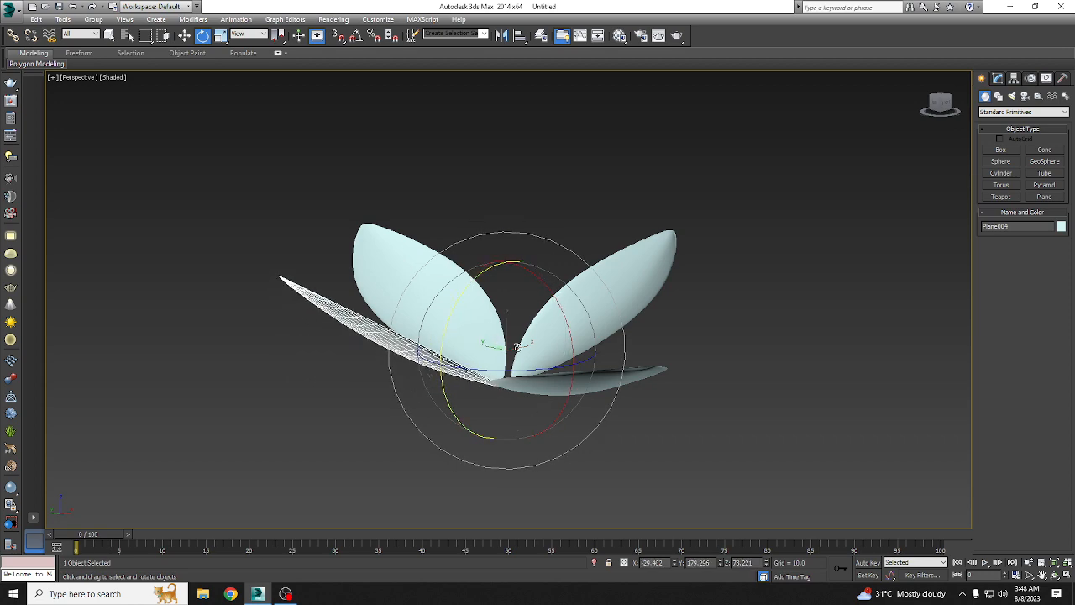
pyautogui.click(606, 381)
pyautogui.moveTo(562, 312); pyautogui.dragTo(561, 305)
# Step: In the Left view, draw a gently curved three-point line from the flower's base straight down as the stem
pyautogui.keyDown('alt'); pyautogui.moveTo(622, 341); pyautogui.dragTo(384, 187, button='middle'); pyautogui.keyUp('alt')
pyautogui.press('l')
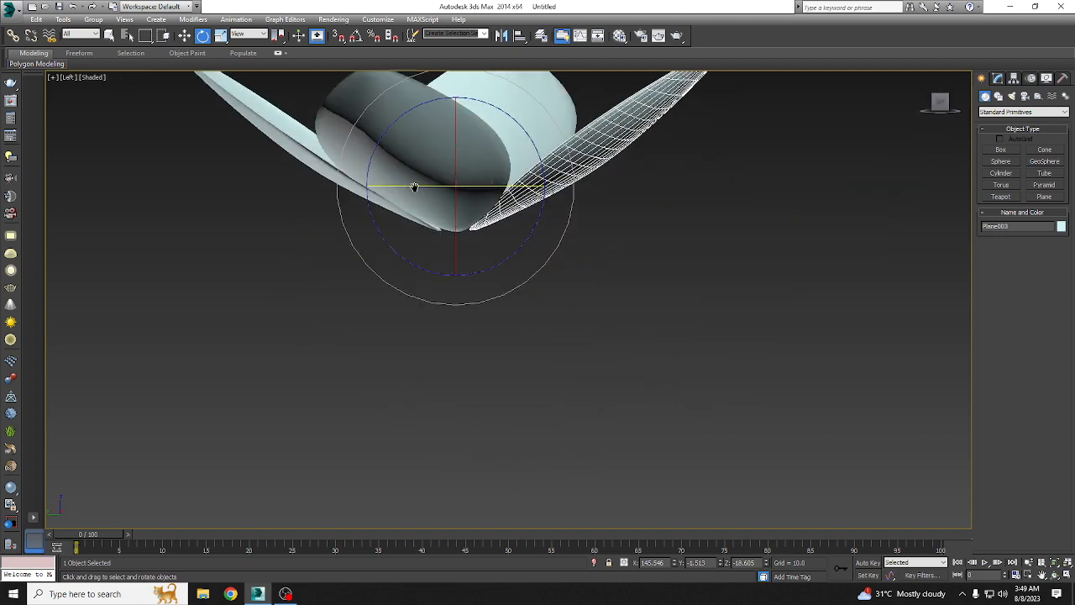
pyautogui.scroll(-3, 437, 219)
pyautogui.click(185, 37)
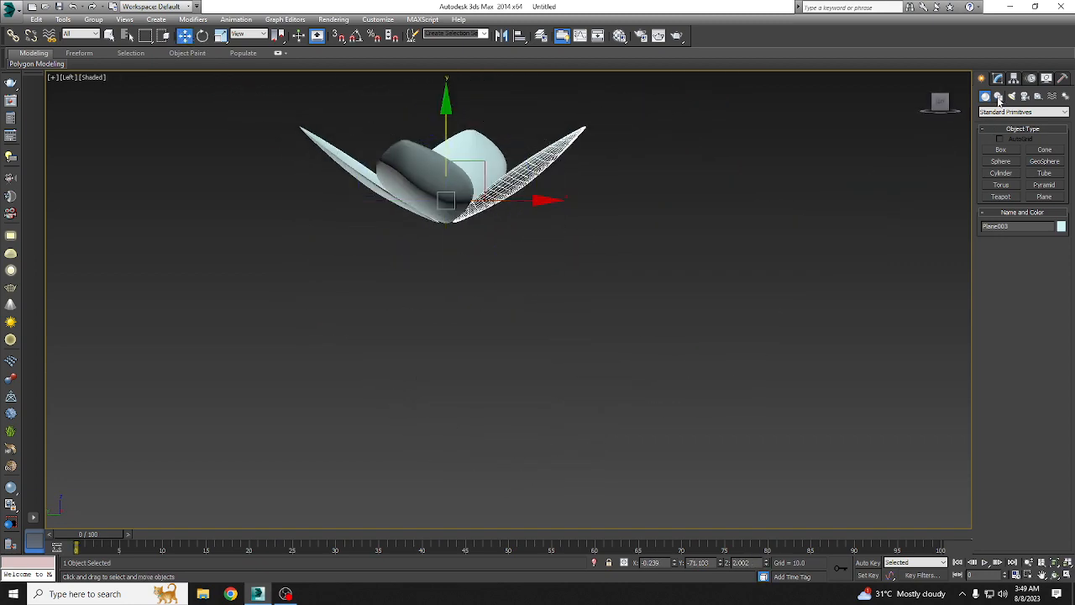
pyautogui.click(999, 97)
pyautogui.click(1002, 159)
pyautogui.click(449, 225)
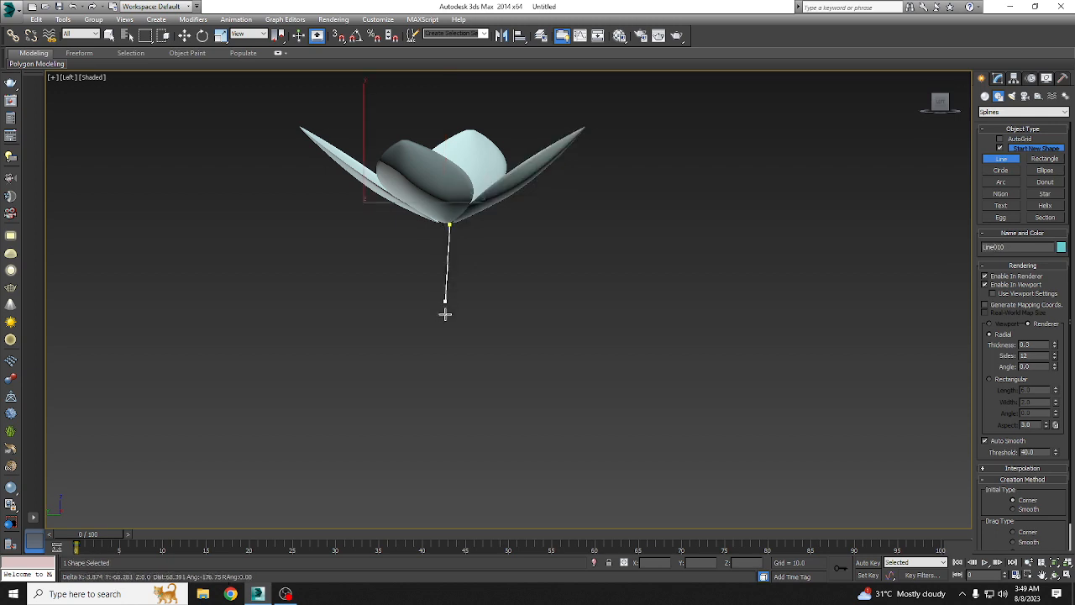
pyautogui.click(448, 357)
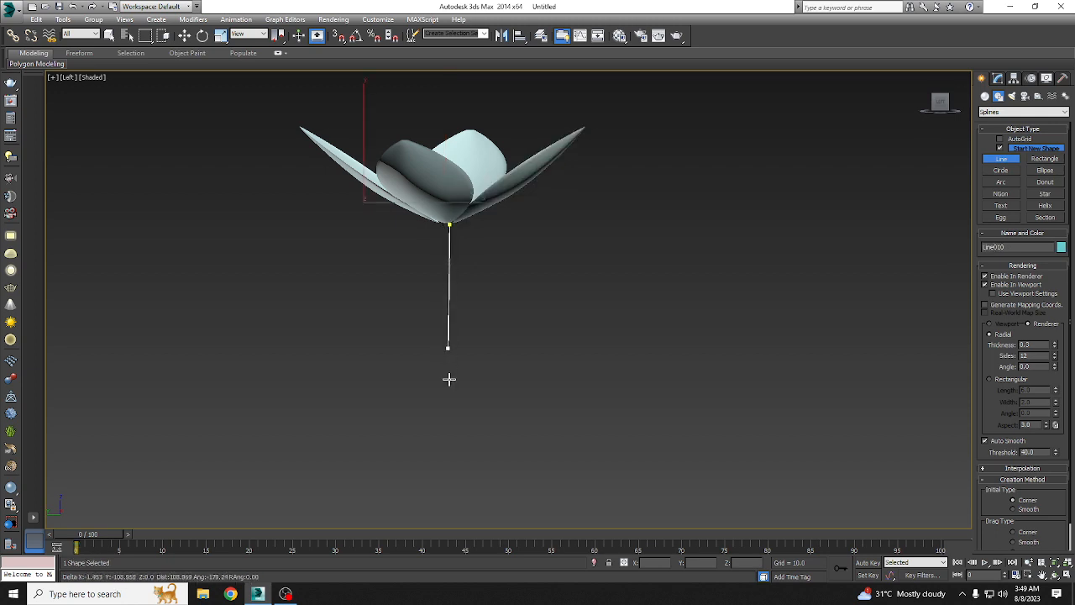
pyautogui.click(443, 471)
pyautogui.rightClick(443, 471)
# Step: Set the stem line's radial rendering thickness to about 4.7 and check it in the Perspective view
pyautogui.click(1000, 78)
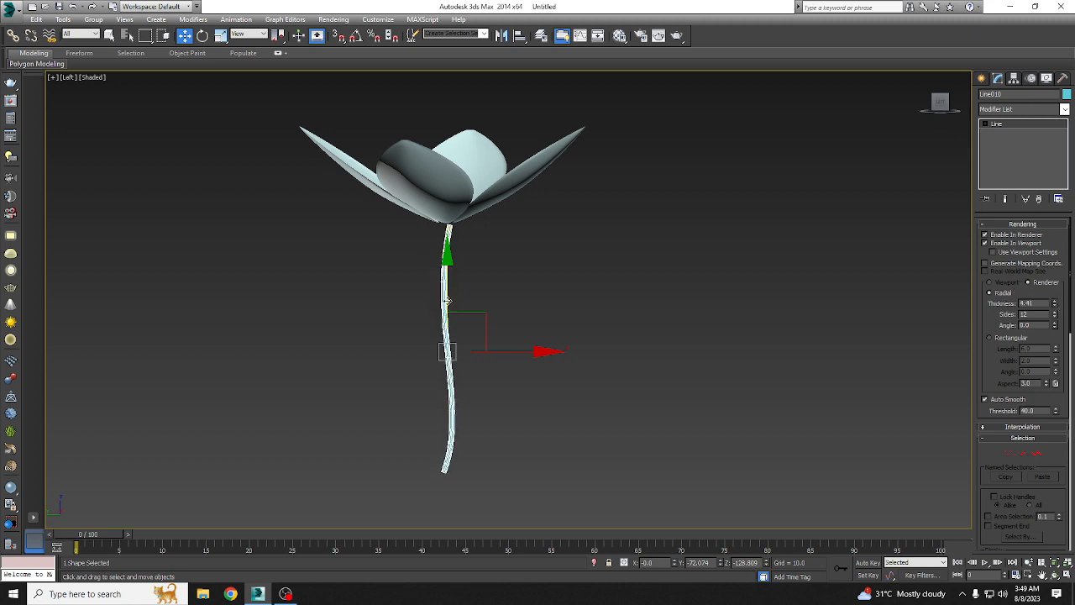
pyautogui.press('p')
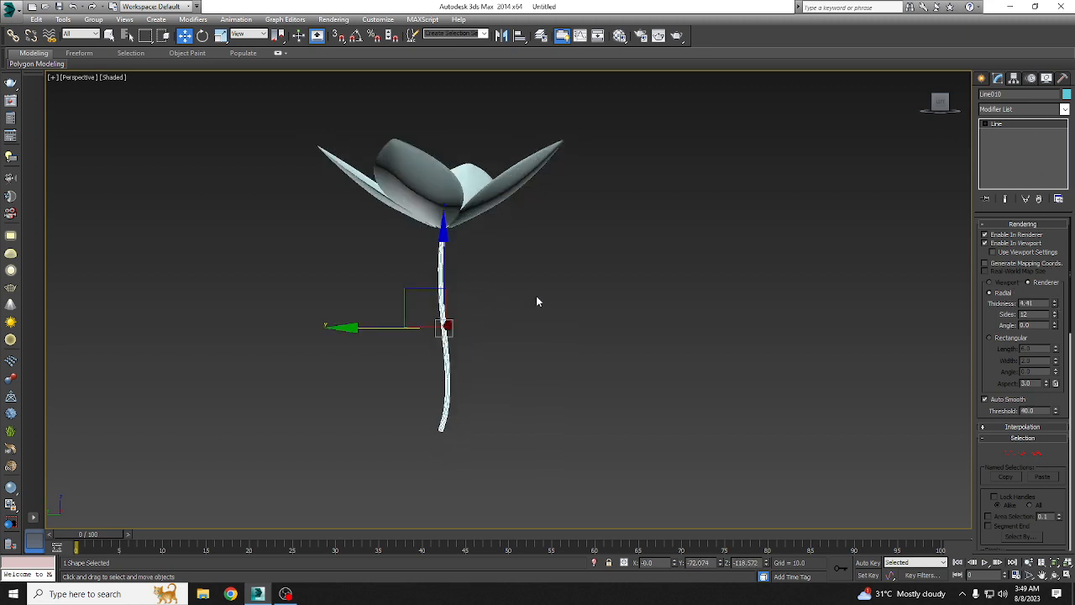
pyautogui.keyDown('alt'); pyautogui.moveTo(537, 301); pyautogui.dragTo(470, 336, button='middle'); pyautogui.keyUp('alt')
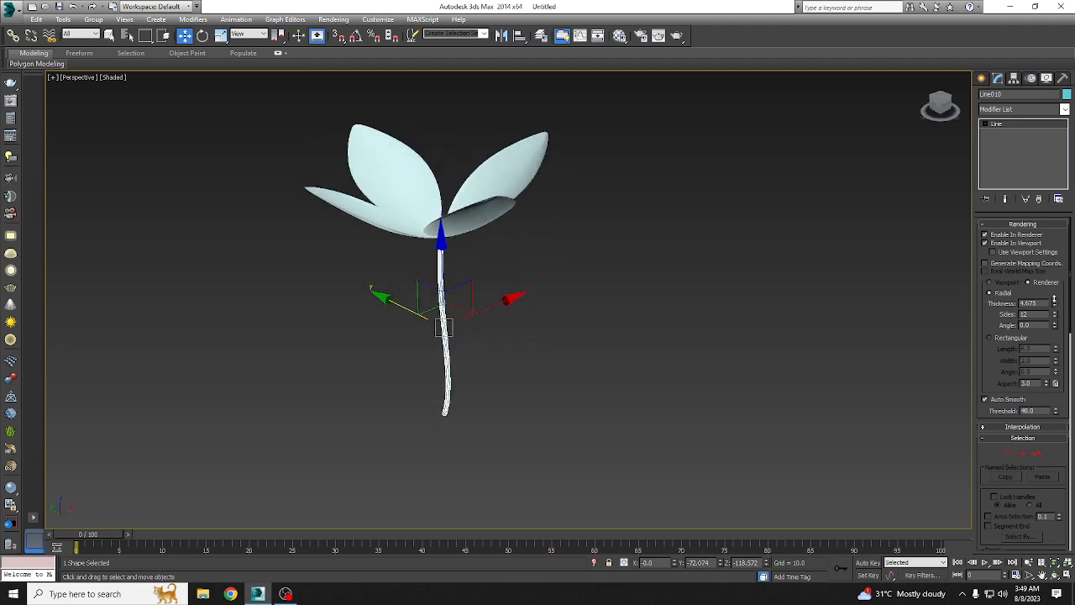
pyautogui.keyDown('alt'); pyautogui.moveTo(546, 287); pyautogui.dragTo(564, 287, button='middle'); pyautogui.keyUp('alt')
# Step: Clone one petal down to a Z of about -93.2 on the stem and scale the copy uniformly to about 37 percent
pyautogui.click(495, 200)
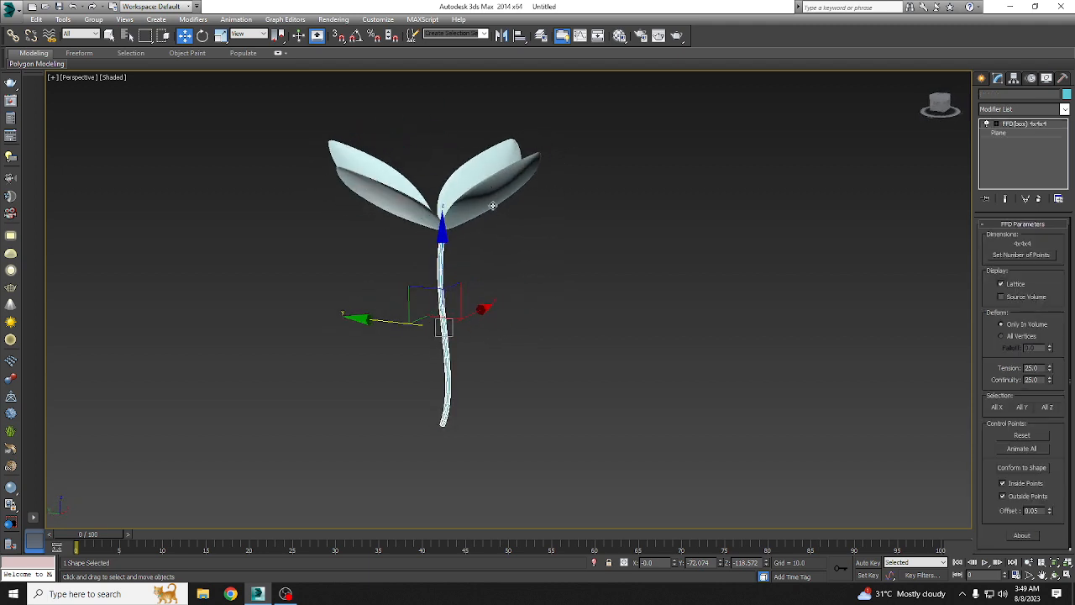
pyautogui.keyDown('shift'); pyautogui.moveTo(438, 165); pyautogui.dragTo(439, 257); pyautogui.keyUp('shift')
pyautogui.click(540, 344)
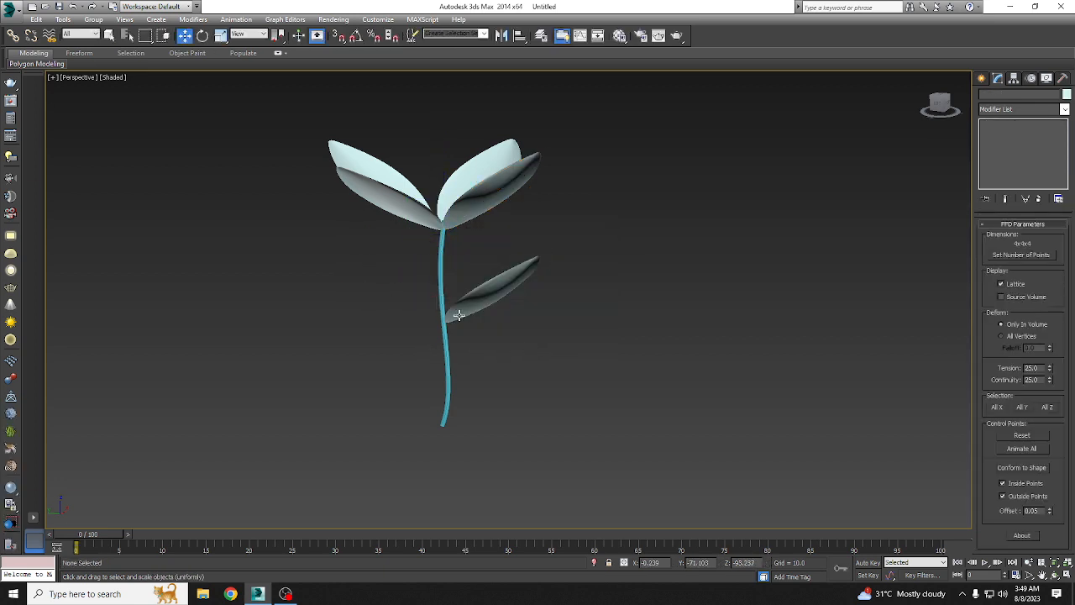
pyautogui.press('r')
pyautogui.moveTo(456, 321); pyautogui.dragTo(467, 387)
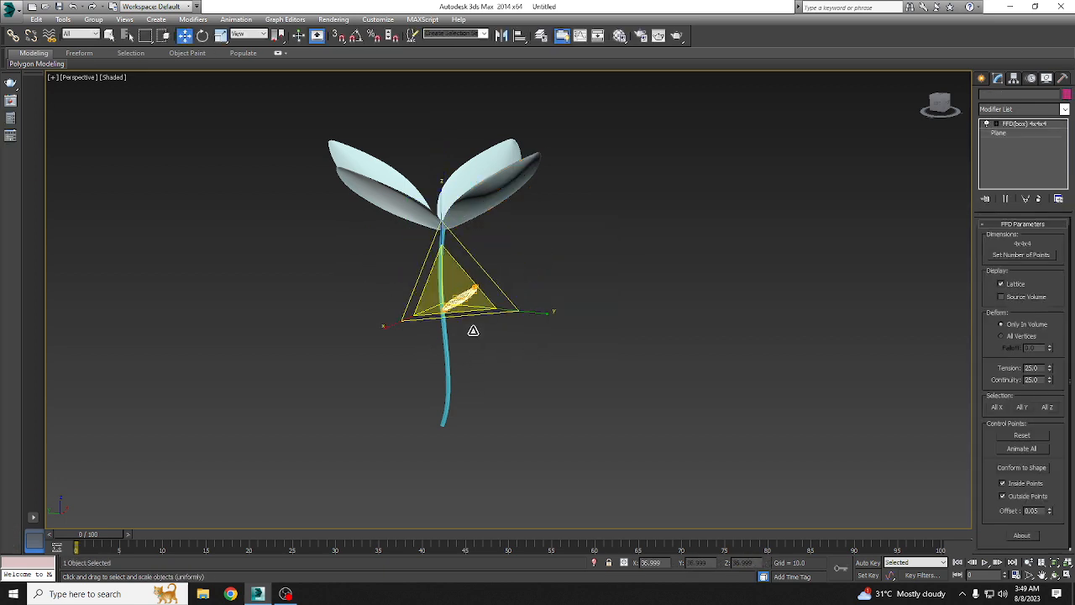
# Step: Rotate the small leaf so its broad face shows and its tip points up and outward from the stem
pyautogui.scroll(5, 472, 330)
pyautogui.press('e')
pyautogui.moveTo(409, 260); pyautogui.dragTo(466, 319)
pyautogui.press('w')
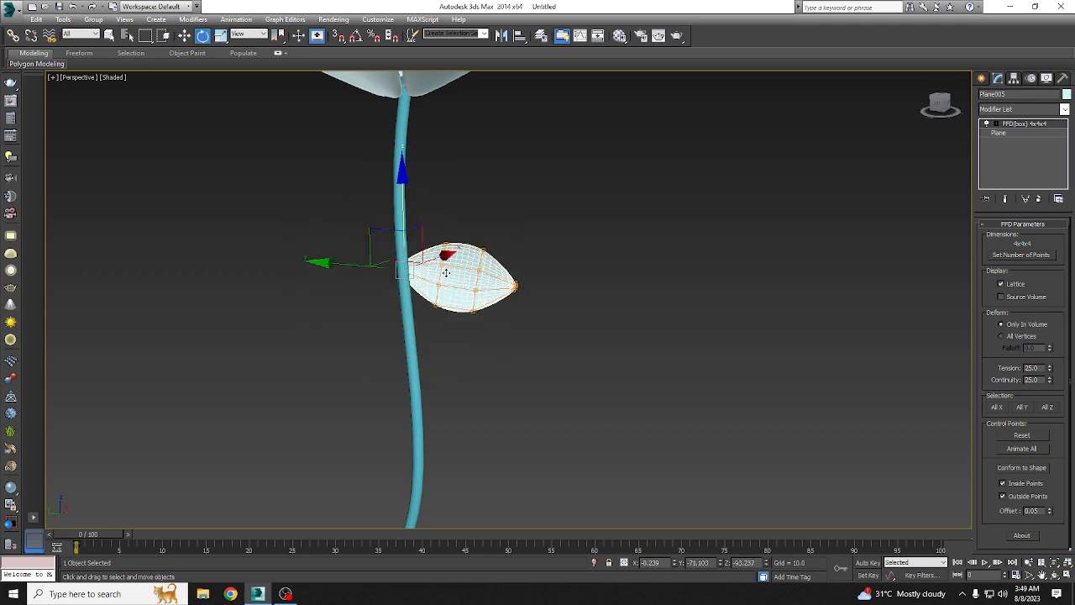
pyautogui.keyDown('alt'); pyautogui.moveTo(435, 270); pyautogui.dragTo(427, 343, button='middle'); pyautogui.keyUp('alt')
pyautogui.moveTo(420, 250); pyautogui.dragTo(450, 210)
pyautogui.press('e')
pyautogui.press('w')
pyautogui.keyDown('alt'); pyautogui.moveTo(447, 252); pyautogui.dragTo(504, 284, button='middle'); pyautogui.keyUp('alt')
# Step: Clone the small leaf along Y to about -56.5 and mirror the copy for the opposite side of the stem
pyautogui.keyDown('shift'); pyautogui.moveTo(349, 283); pyautogui.dragTo(315, 281); pyautogui.keyUp('shift')
pyautogui.click(491, 341)
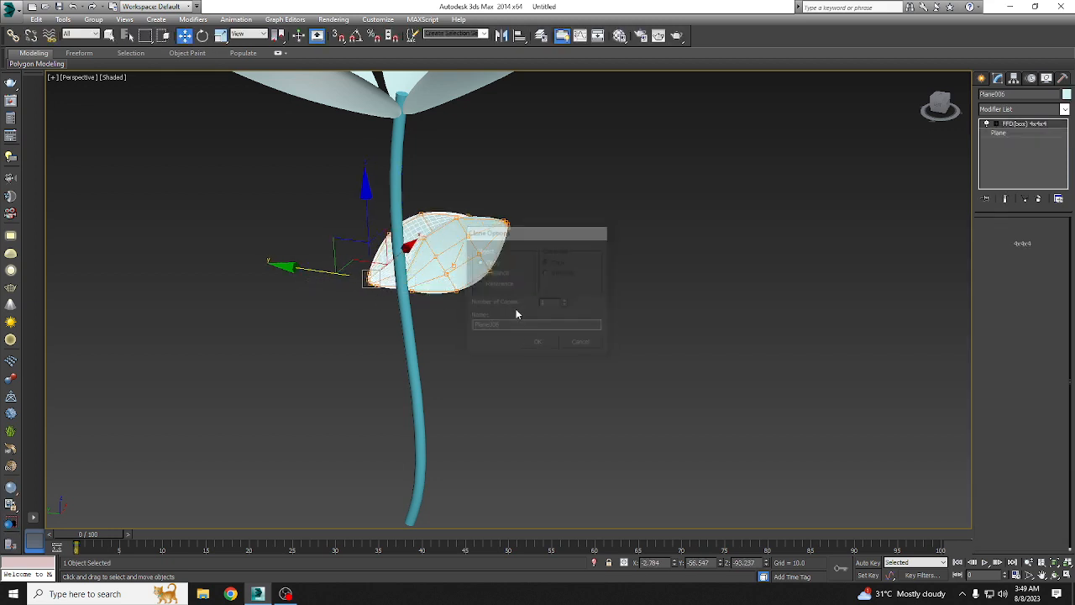
pyautogui.click(502, 36)
pyautogui.click(506, 376)
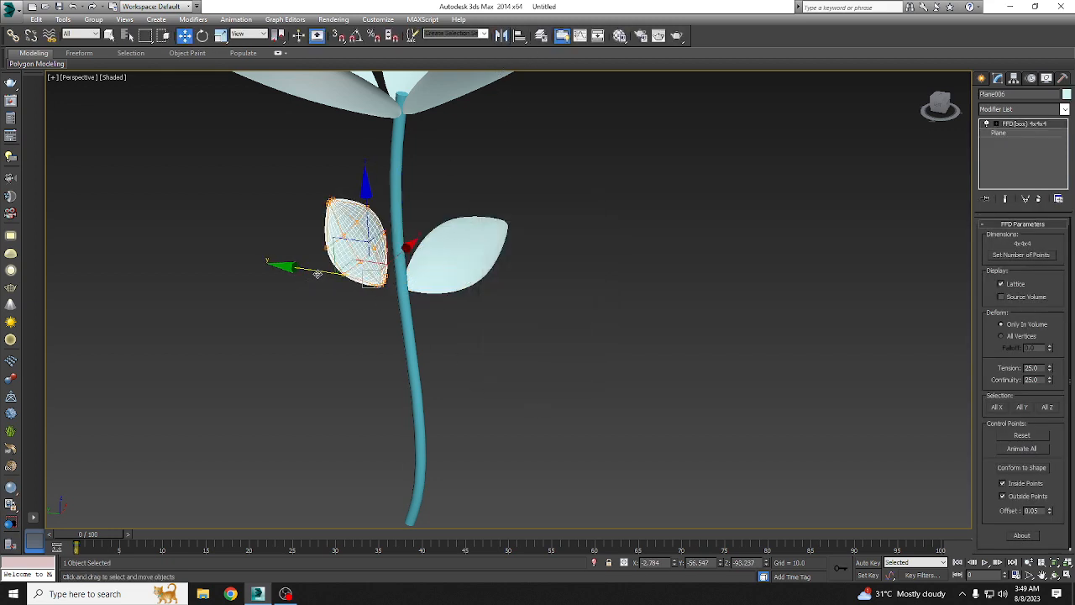
# Step: Turn the mirrored leaf outward and move its base onto the stem at about X -6.2, Y -75.2
pyautogui.moveTo(320, 273); pyautogui.dragTo(337, 274)
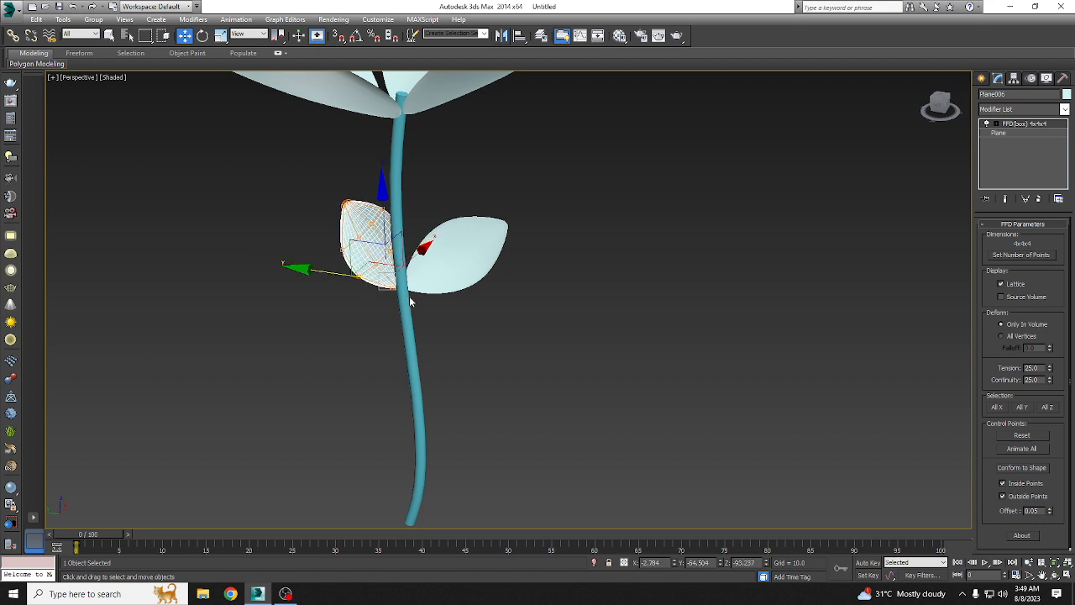
pyautogui.press('e')
pyautogui.moveTo(438, 315); pyautogui.dragTo(368, 303)
pyautogui.press('w')
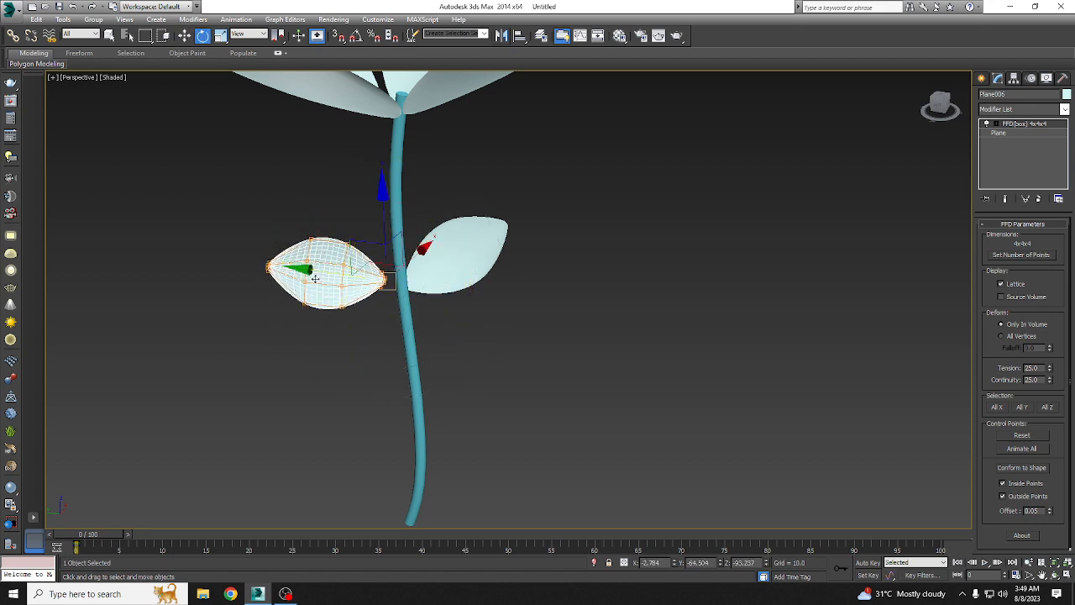
pyautogui.moveTo(315, 279); pyautogui.dragTo(382, 299)
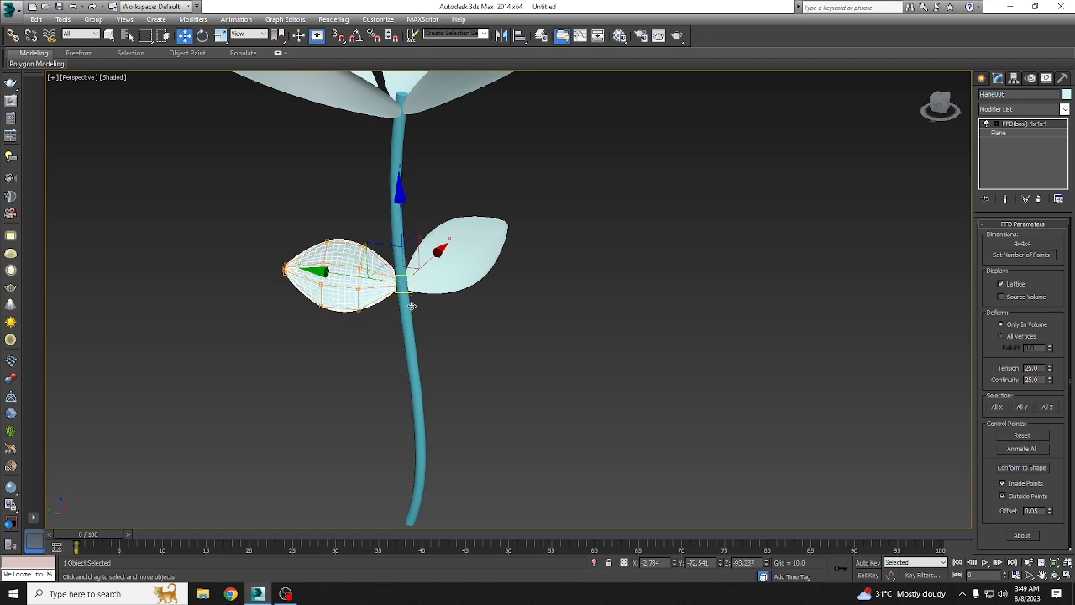
pyautogui.keyDown('alt'); pyautogui.moveTo(411, 306); pyautogui.dragTo(376, 255, button='middle'); pyautogui.keyUp('alt')
pyautogui.moveTo(383, 237); pyautogui.dragTo(386, 241)
pyautogui.keyDown('alt'); pyautogui.moveTo(385, 270); pyautogui.dragTo(377, 244, button='middle'); pyautogui.keyUp('alt')
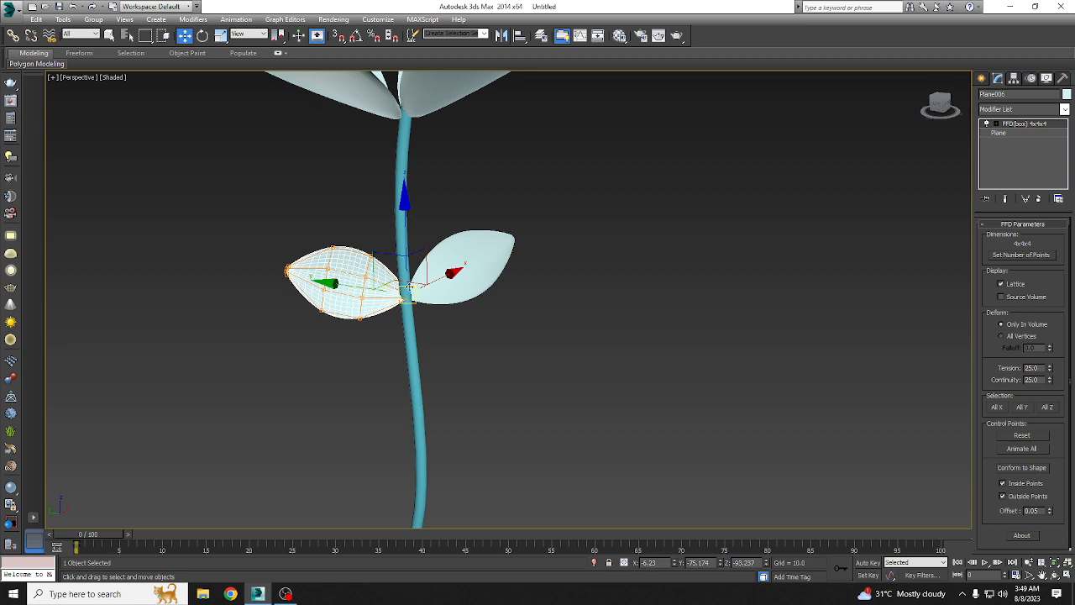
# Step: Rotate the mirrored leaf slightly upward and scale it uniformly to 75 percent
pyautogui.press('e')
pyautogui.moveTo(439, 227); pyautogui.dragTo(456, 242)
pyautogui.press('r')
pyautogui.moveTo(408, 289); pyautogui.dragTo(415, 306)
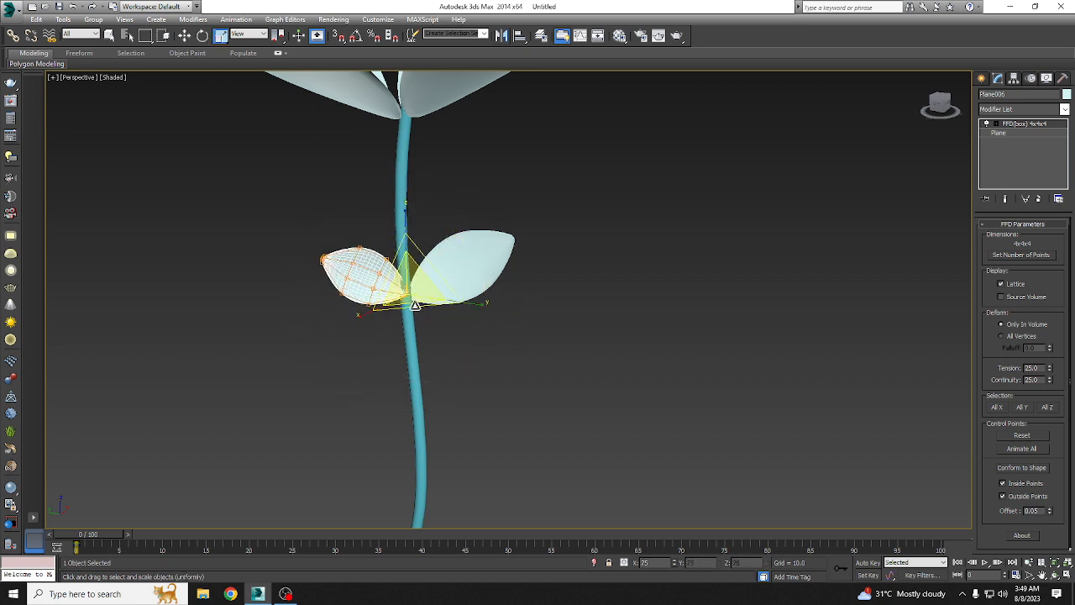
# Step: Move the mirrored leaf along Y to about -72.8 against the stem, and deselect it to inspect the whole flower
pyautogui.press('w')
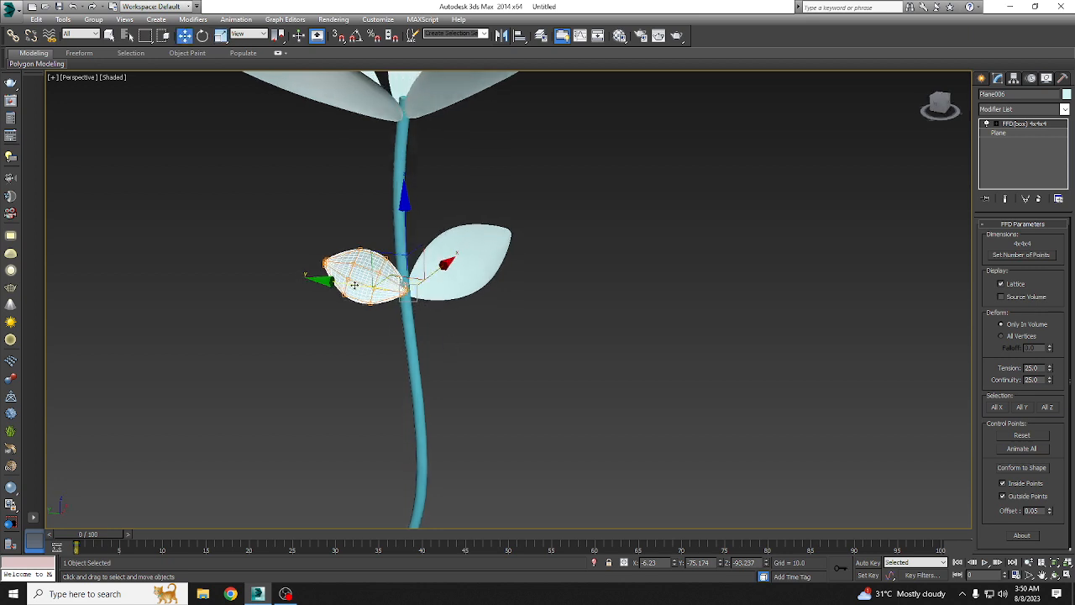
pyautogui.moveTo(355, 286); pyautogui.dragTo(347, 285)
pyautogui.scroll(-4, 448, 285)
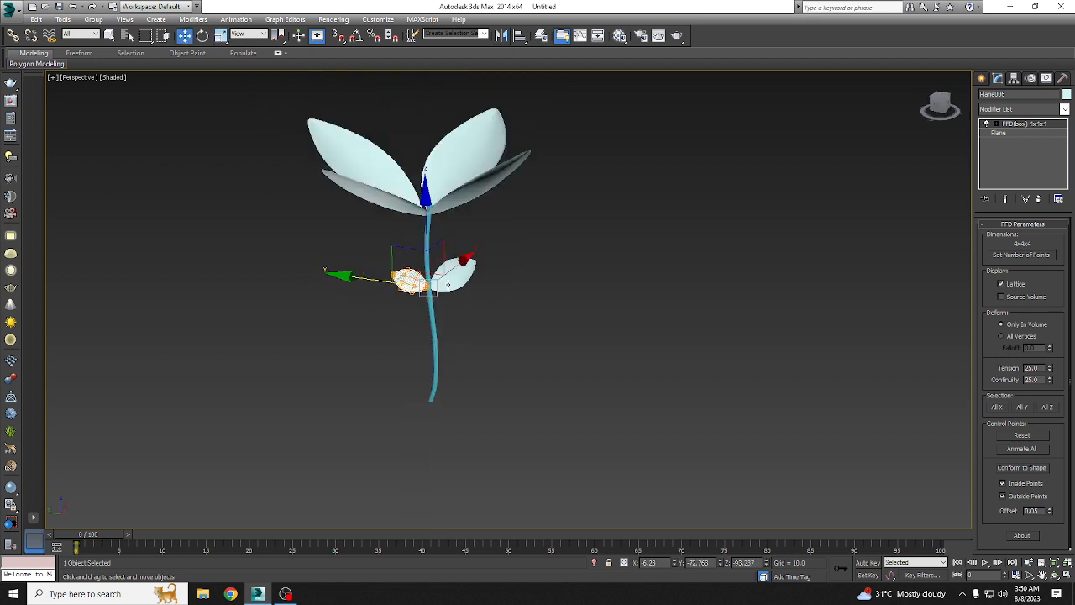
pyautogui.click(499, 357)
pyautogui.keyDown('alt'); pyautogui.moveTo(504, 350); pyautogui.dragTo(537, 369, button='middle'); pyautogui.keyUp('alt')
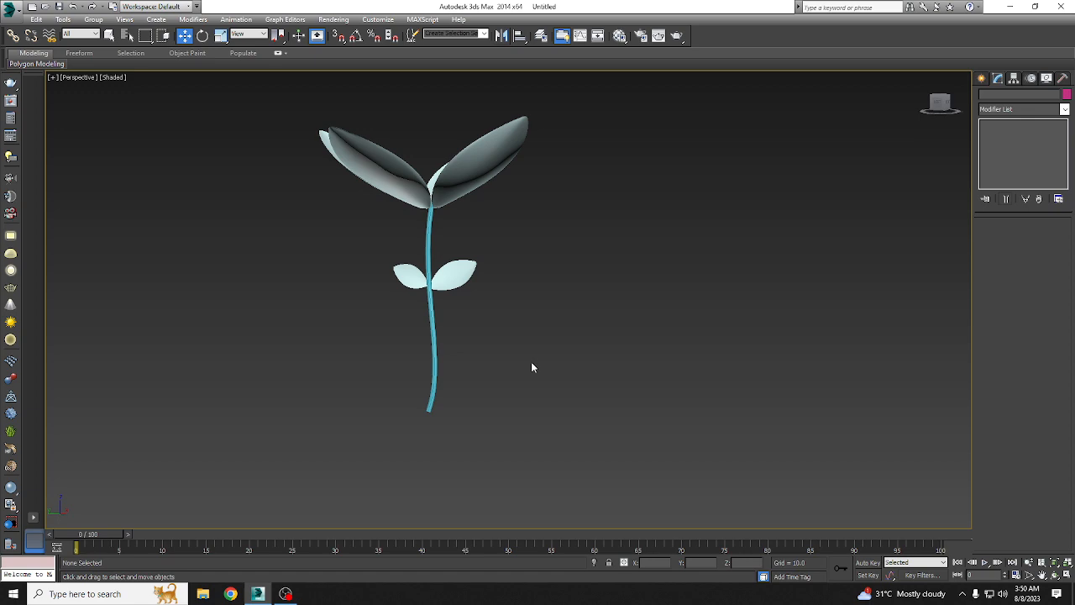